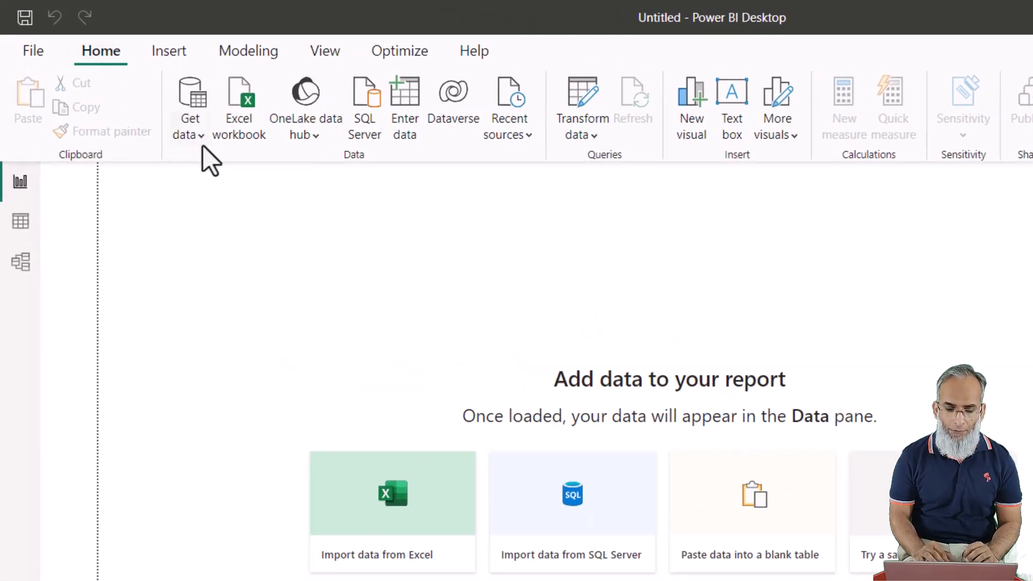
click(192, 140)
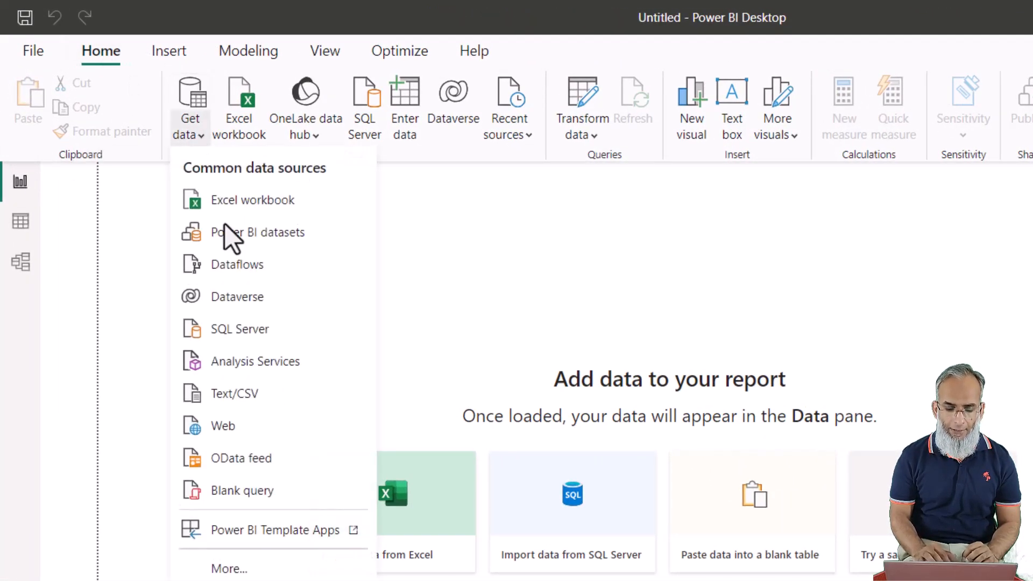
click(269, 425)
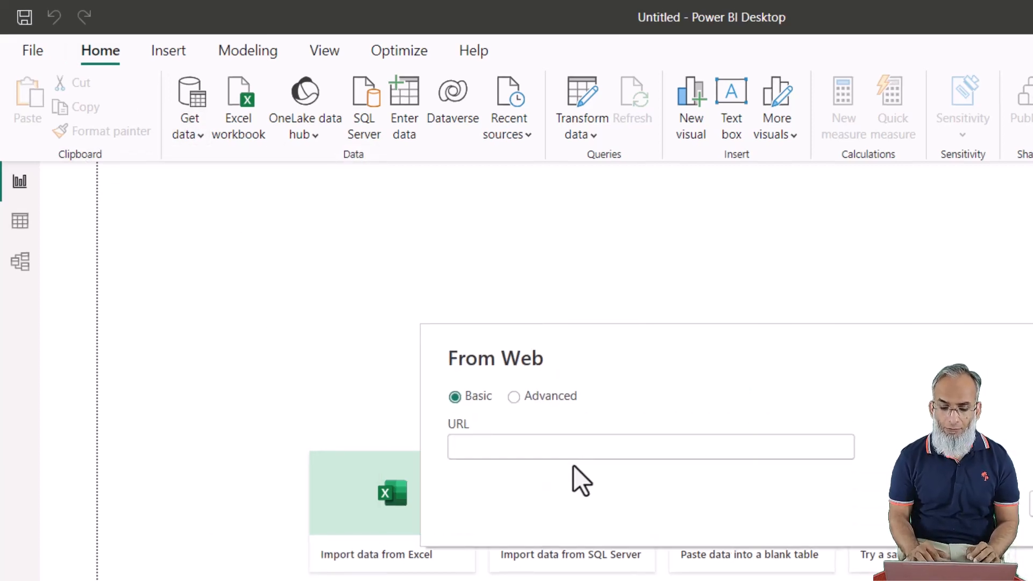
text(https://www.worldometers.info/coronavirus/)
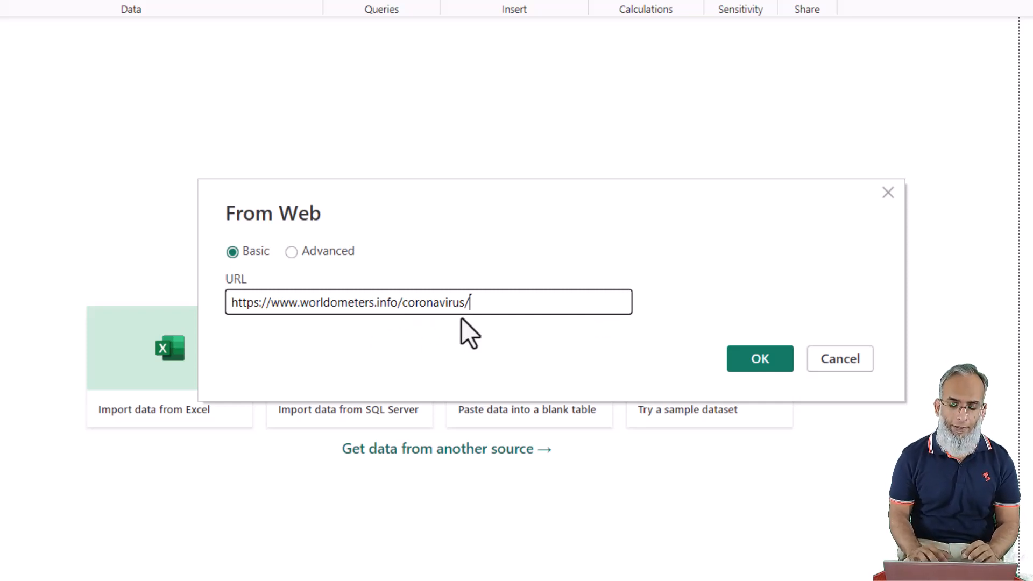
click(757, 366)
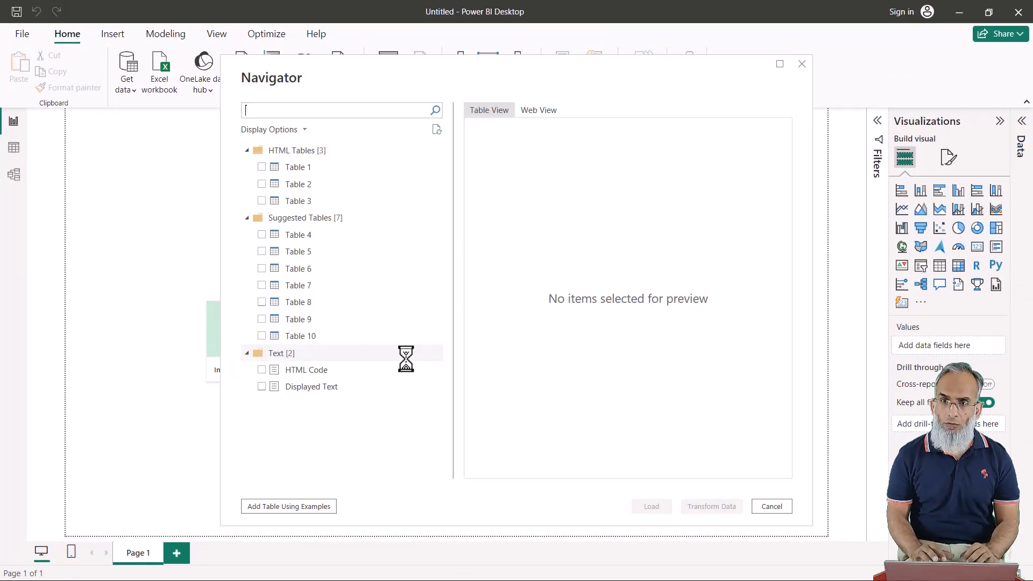
Preview Table 1, Table 2 and Table 3 from the web page and compare their columns and new-case values
click(297, 171)
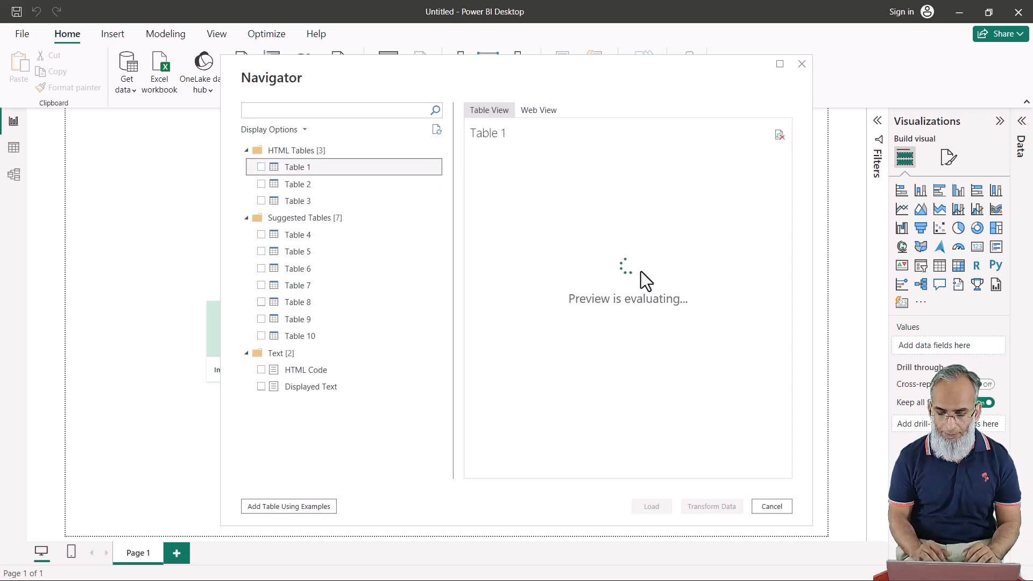
scroll(641, 271, right, 5)
scroll(641, 271, right, 4)
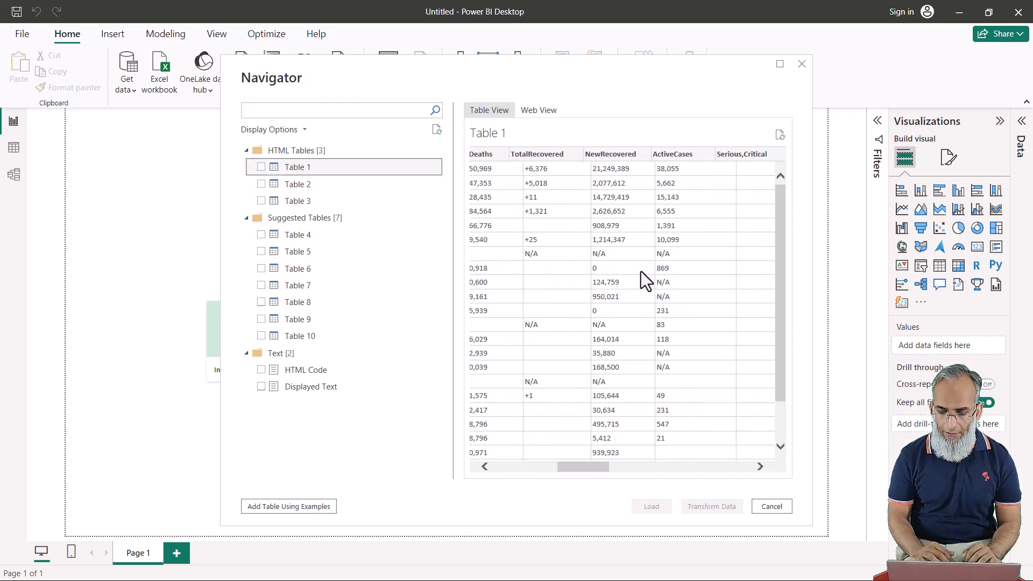
scroll(641, 271, left, 6)
scroll(641, 271, left, 2)
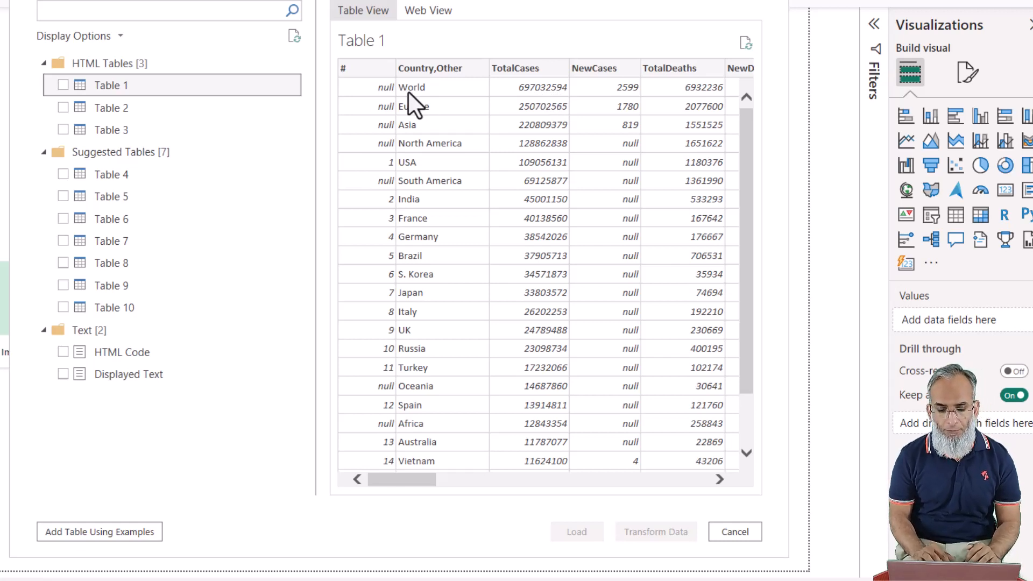
click(127, 108)
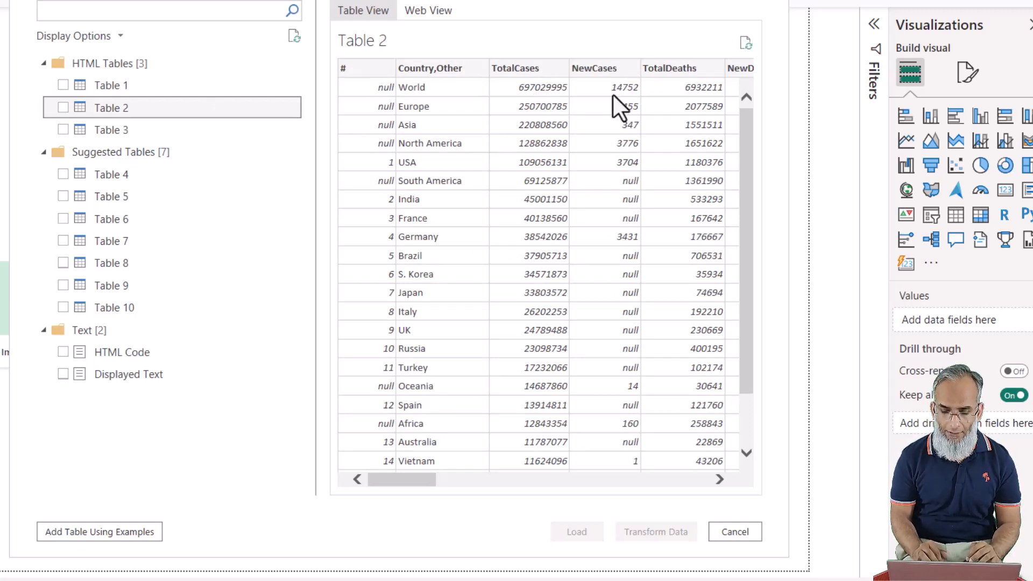
click(124, 89)
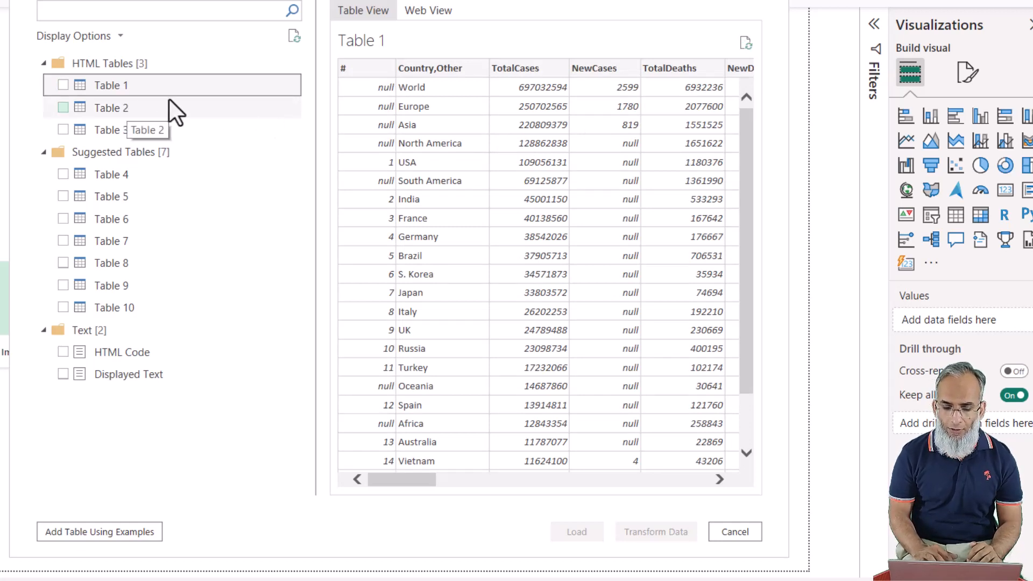
click(138, 114)
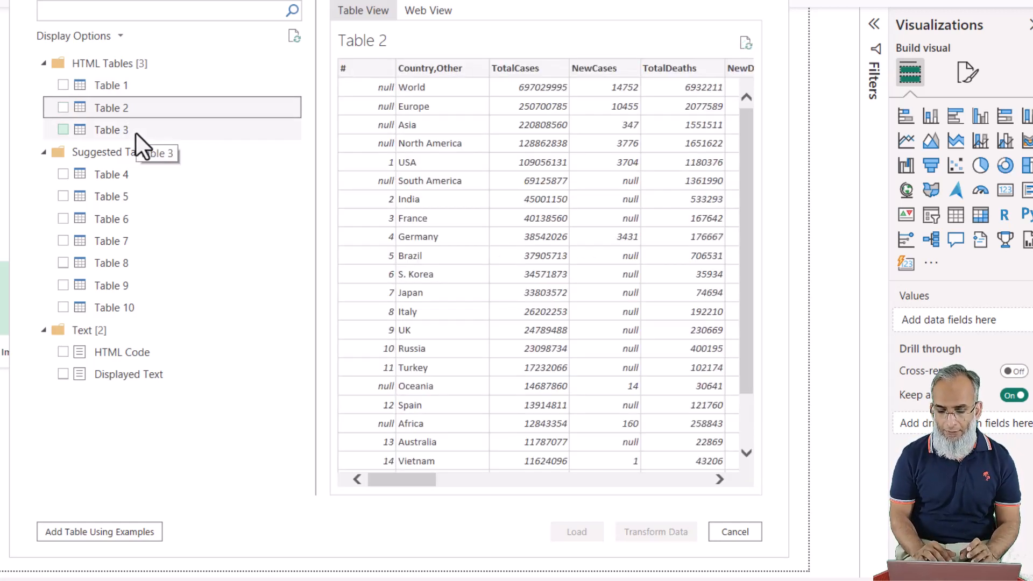
click(135, 132)
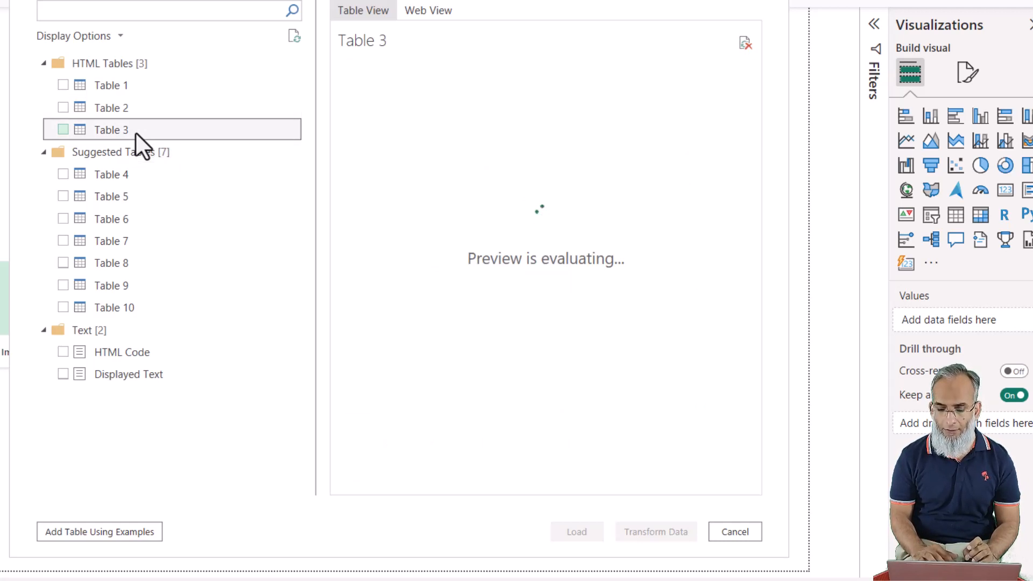
click(112, 105)
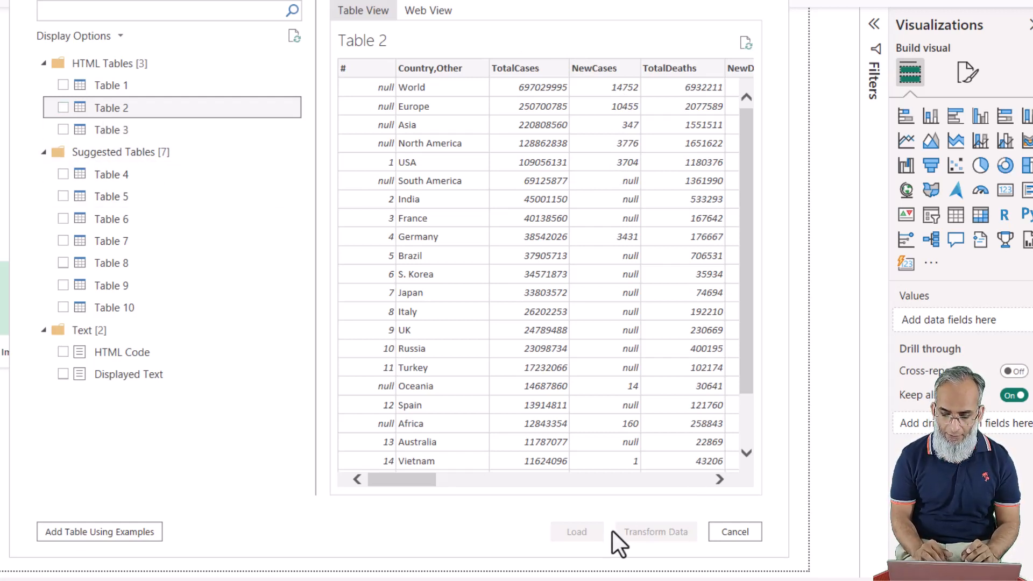
Bring Table 2 into the Power Query Editor for transformation, collapse the query list and delete the Changed Type applied step
click(62, 107)
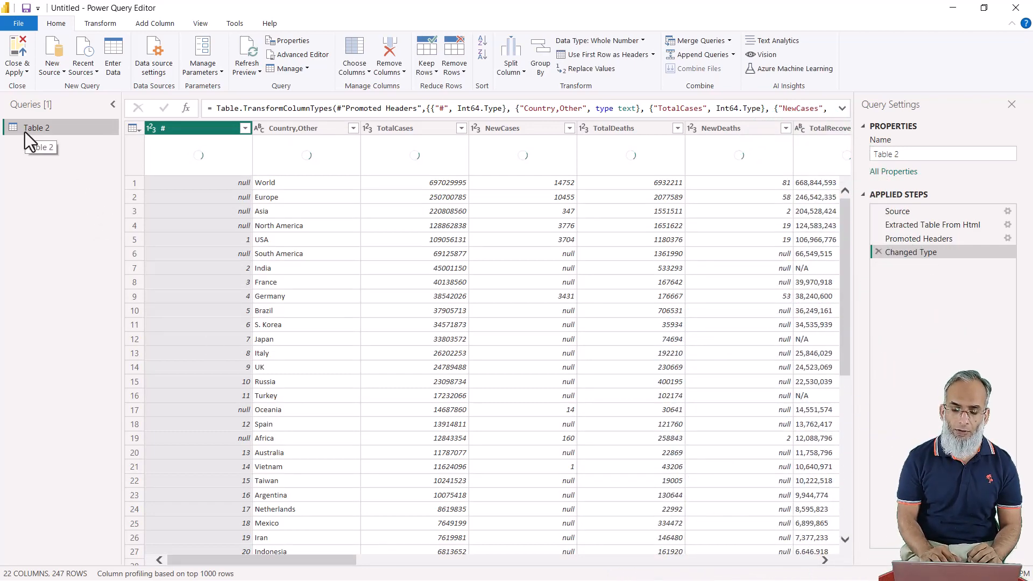
click(113, 104)
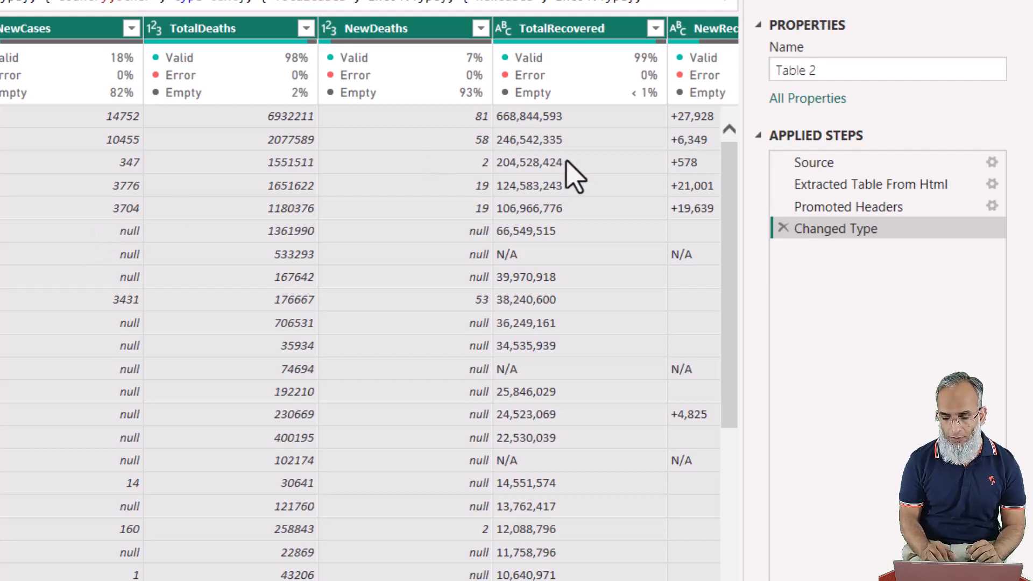
click(783, 231)
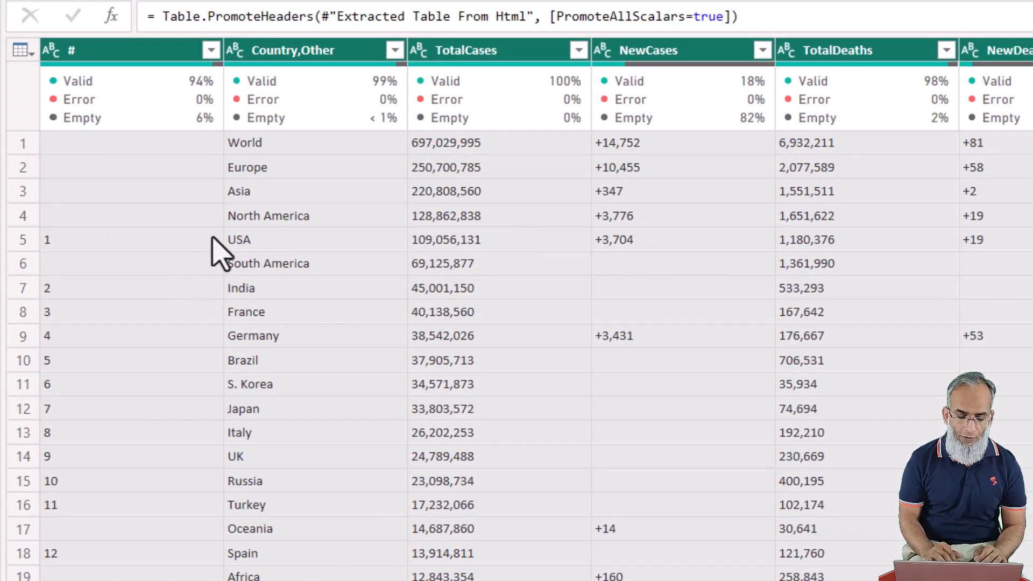
Filter the # column to exclude blank values, leaving out the world and continent summary rows
click(155, 168)
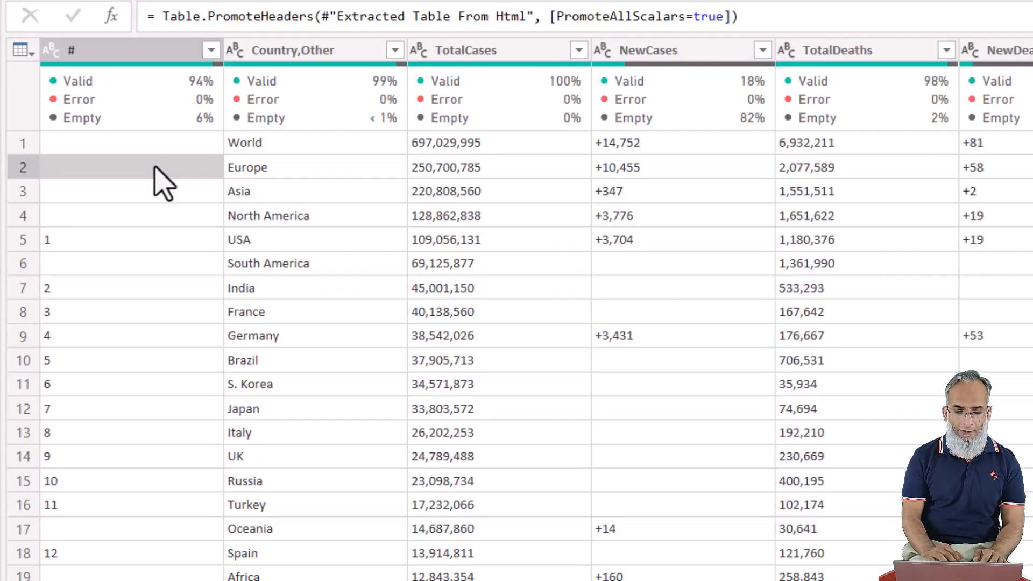
click(161, 49)
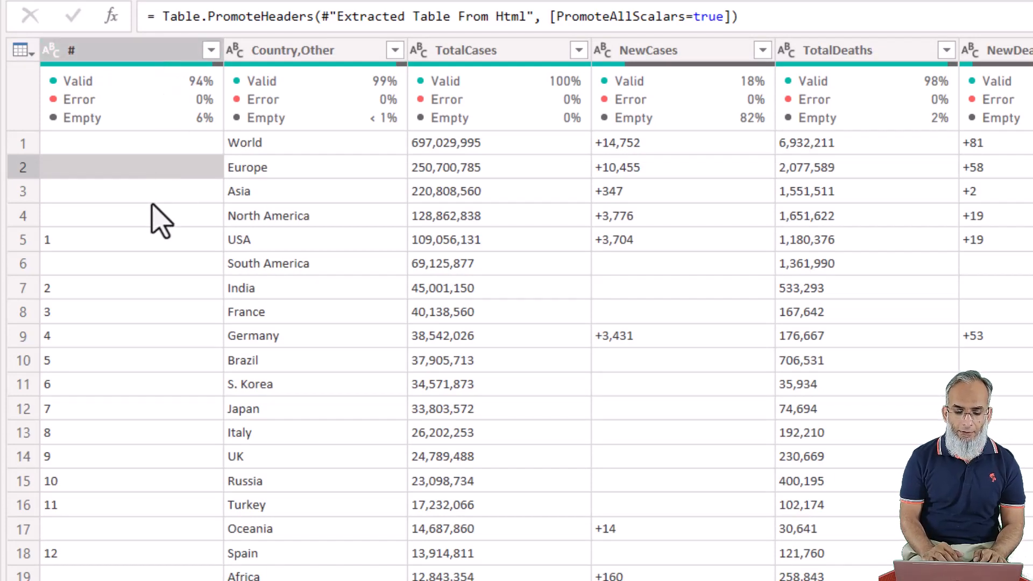
mouse_move(154, 95)
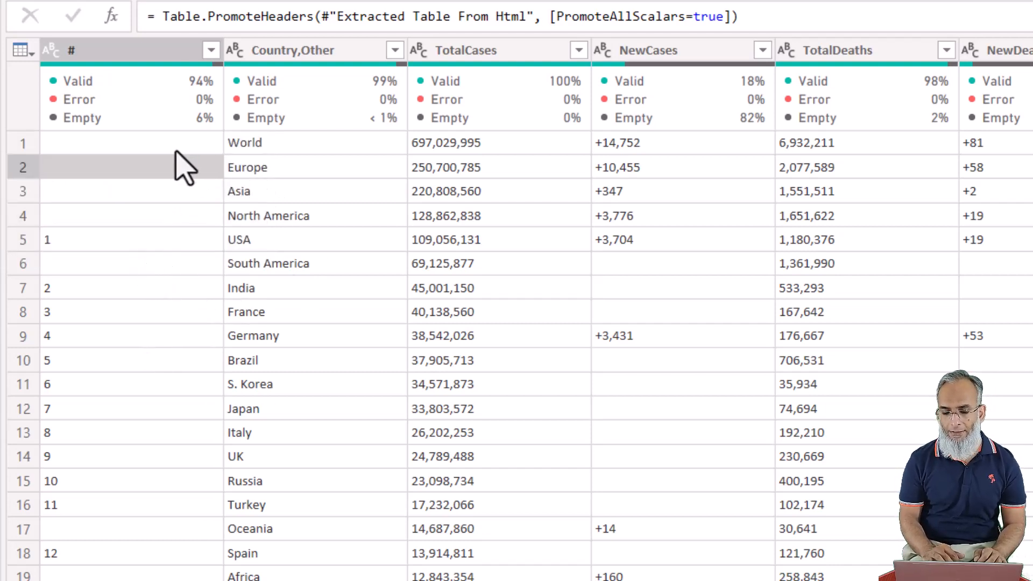
click(288, 145)
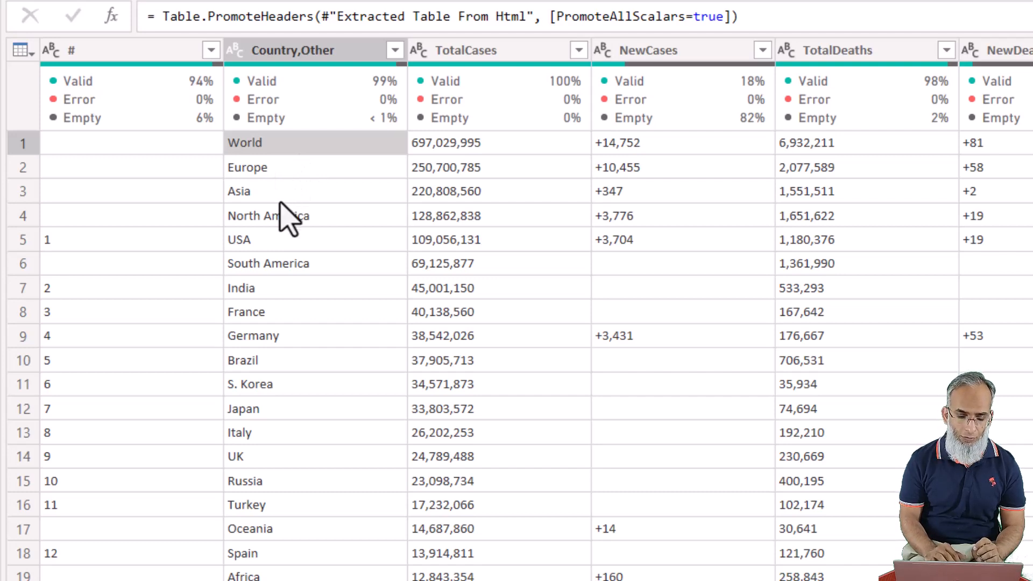
click(245, 241)
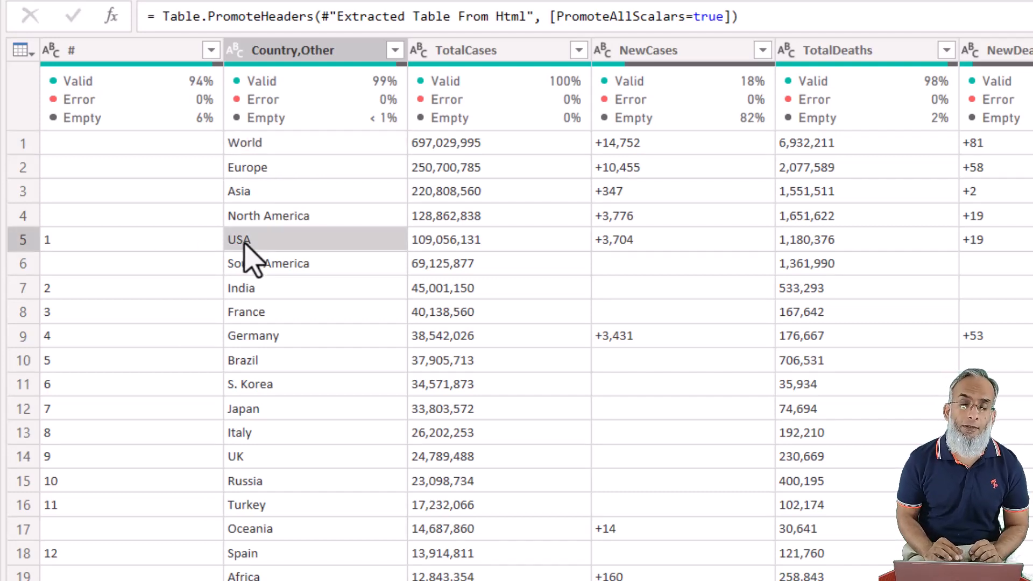
click(212, 50)
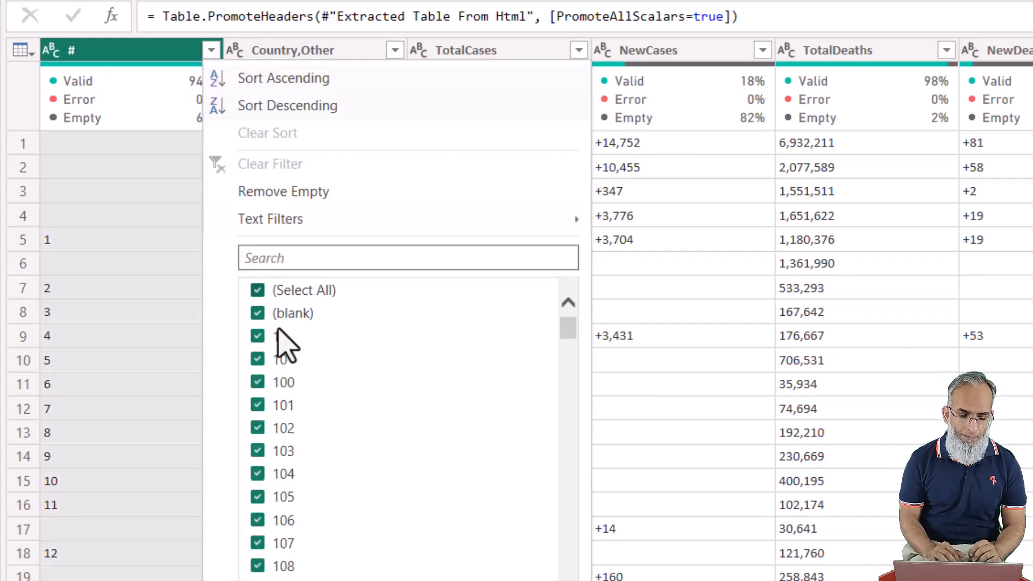
click(255, 315)
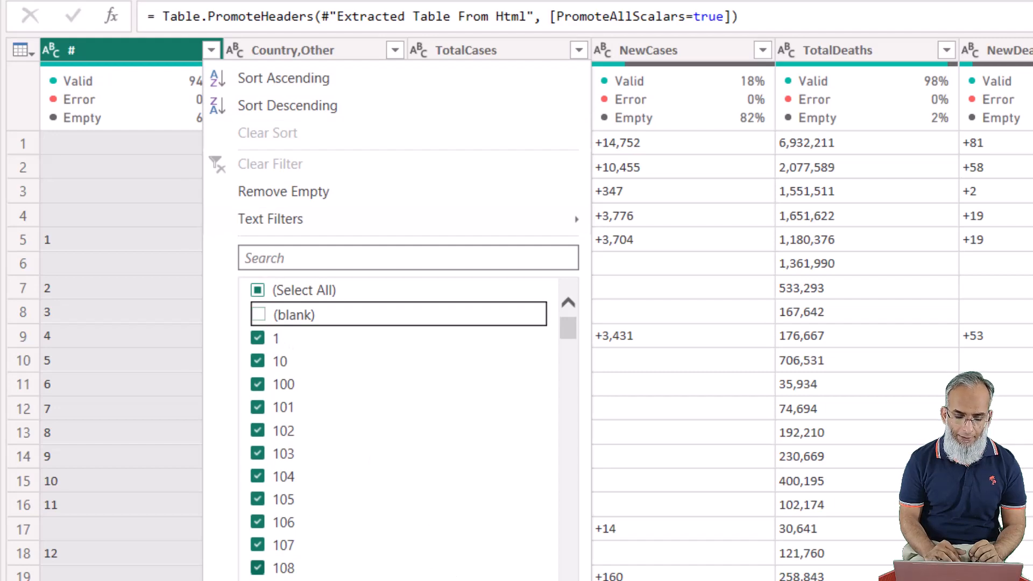
click(474, 580)
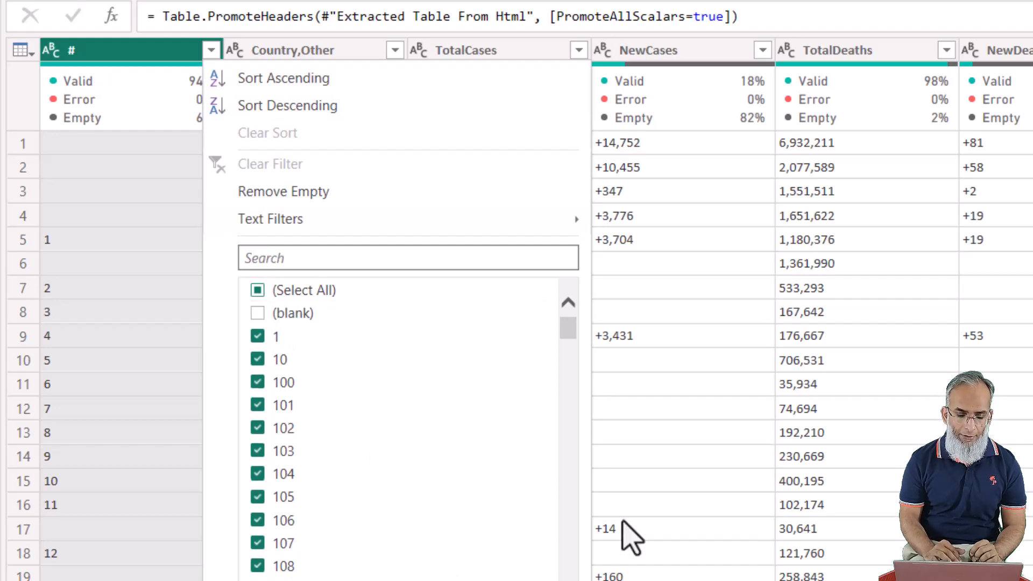
scroll(857, 239, right, 10)
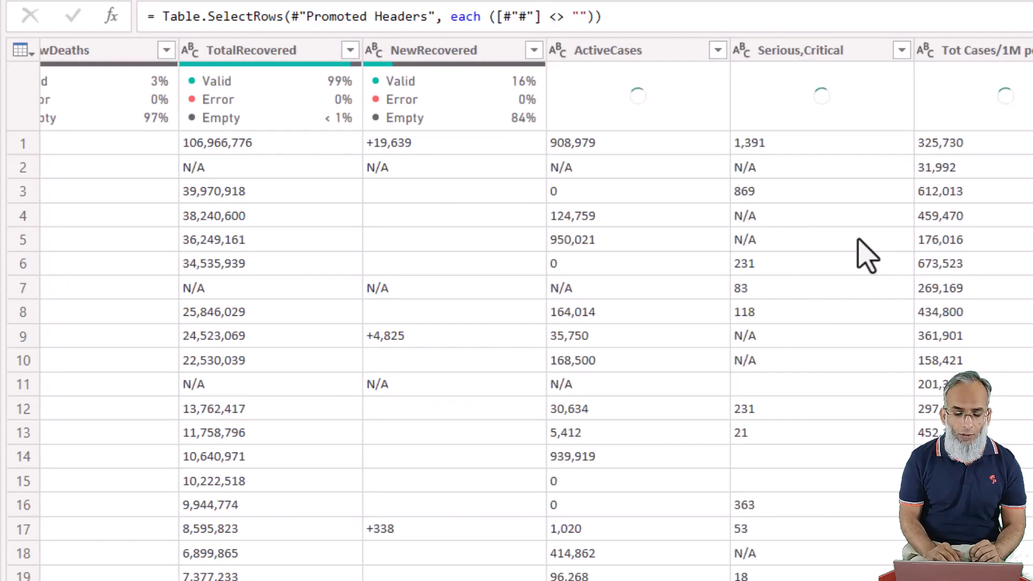
scroll(866, 256, right, 10)
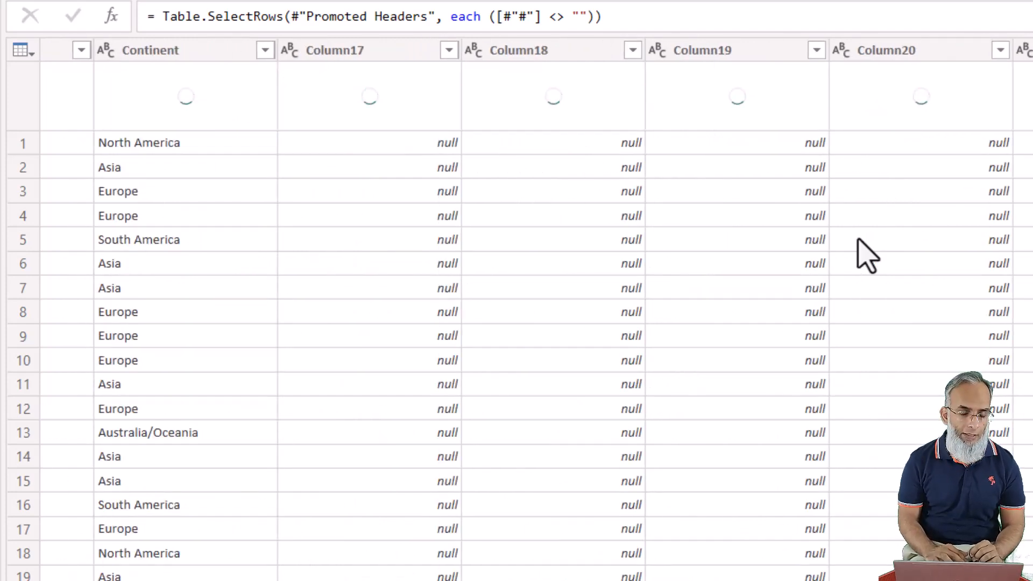
scroll(866, 256, left, 10)
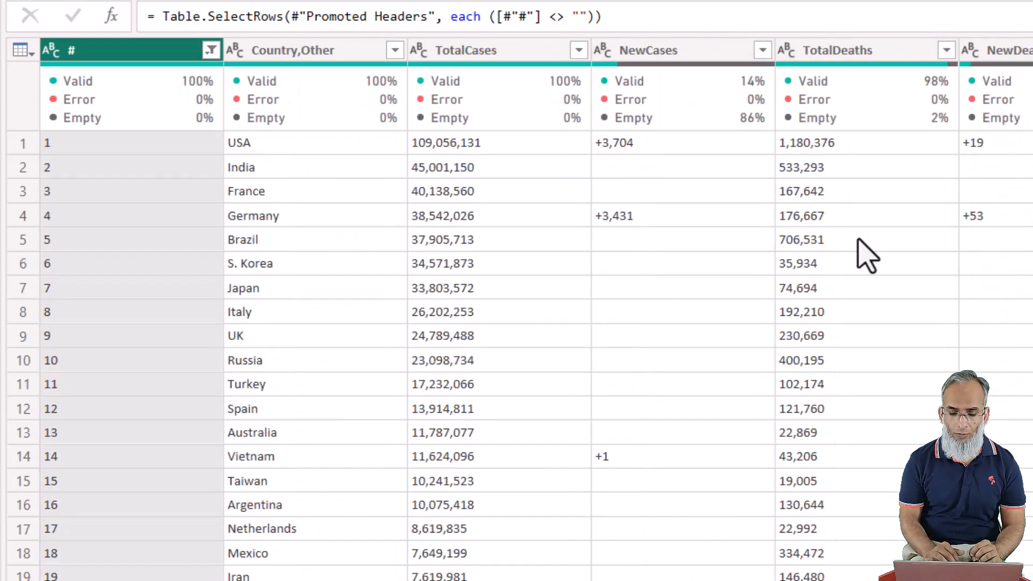
click(380, 173)
right_click(318, 55)
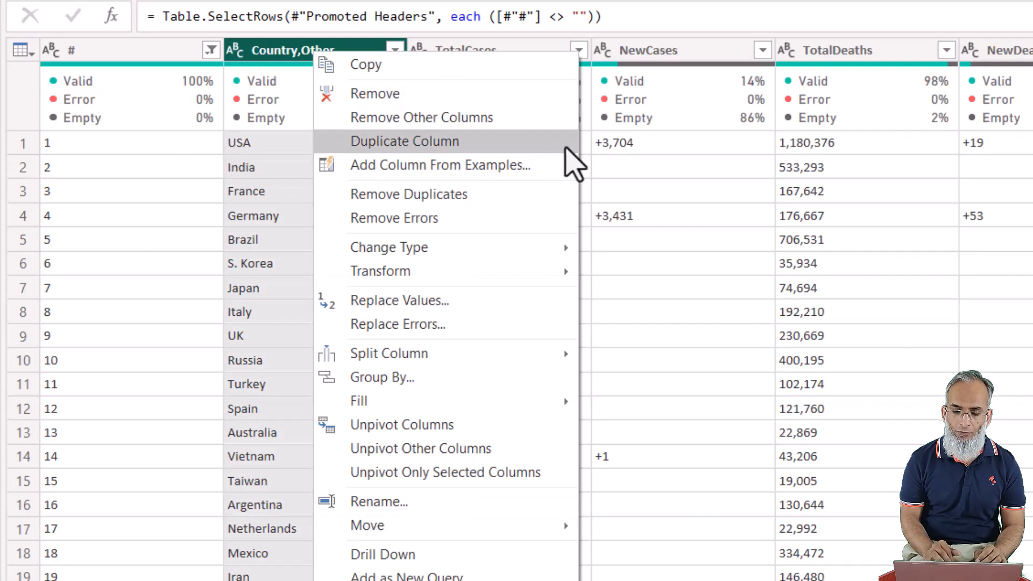
click(771, 209)
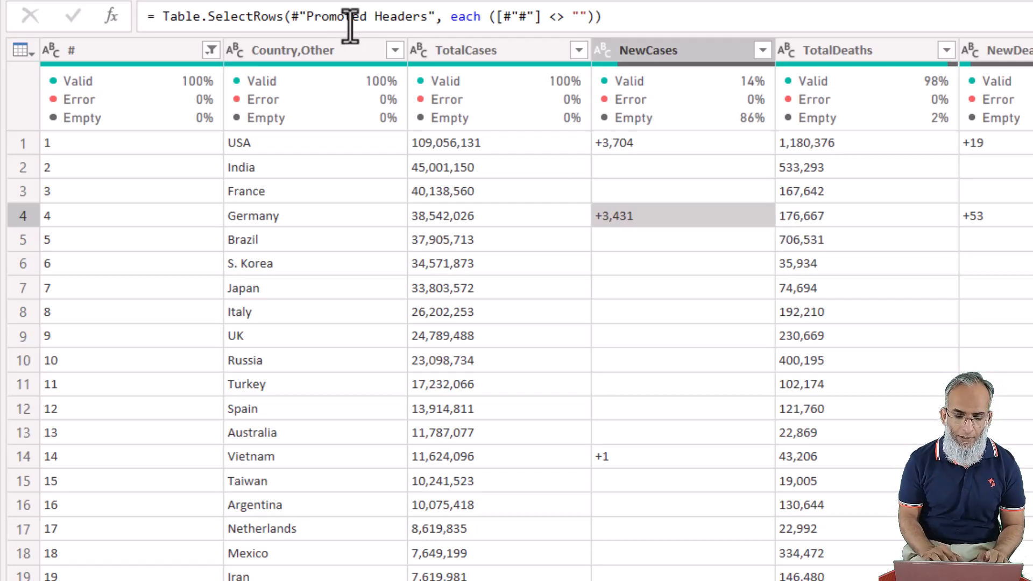
Keep only the columns Country,Other through Serious,Critical plus TotalTests, Population and Continent, removing all other columns
click(309, 51)
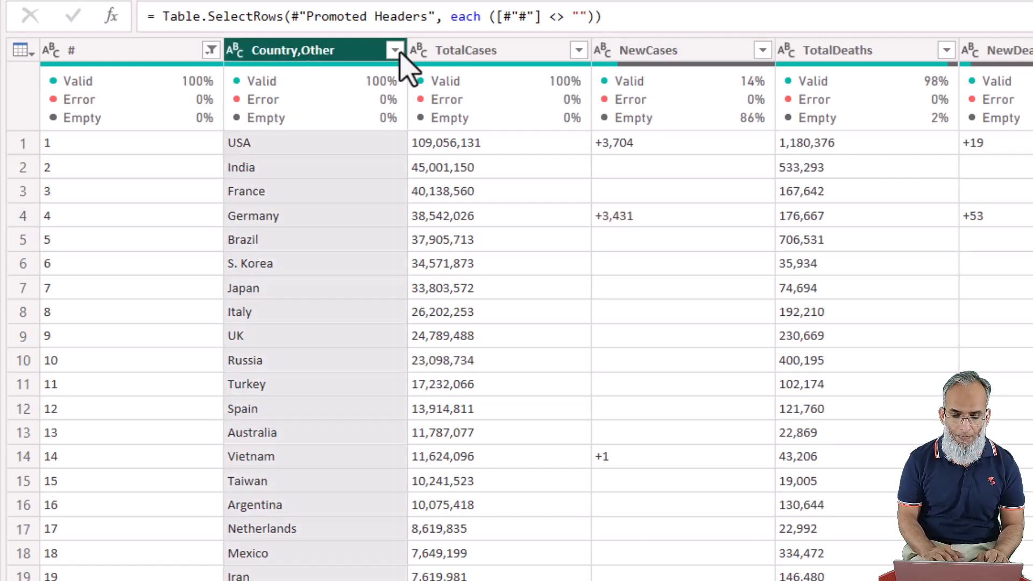
ctrl+click(526, 50)
ctrl+click(690, 51)
ctrl+click(779, 51)
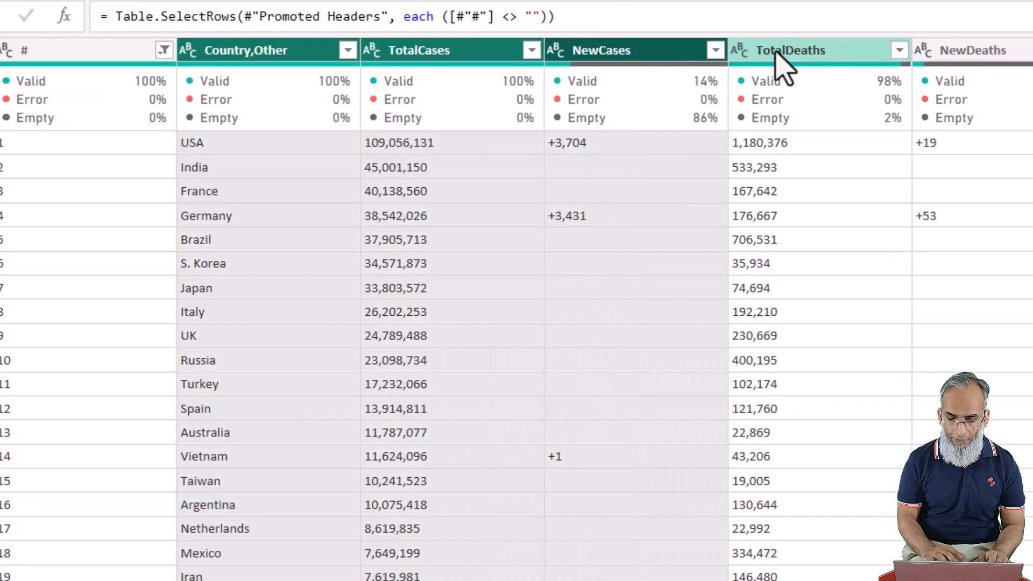
ctrl+click(630, 53)
ctrl+click(856, 54)
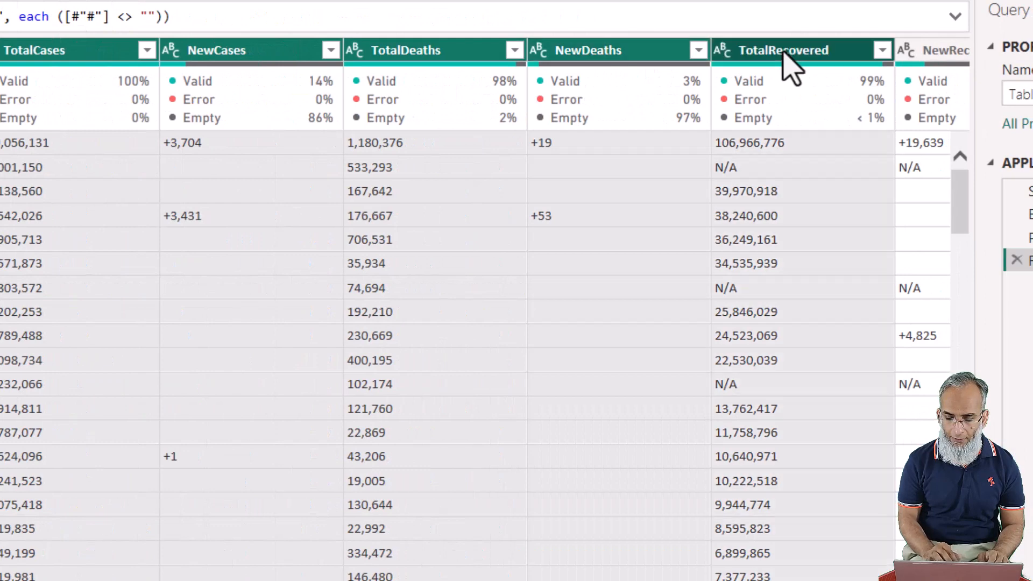
scroll(721, 253, right, 10)
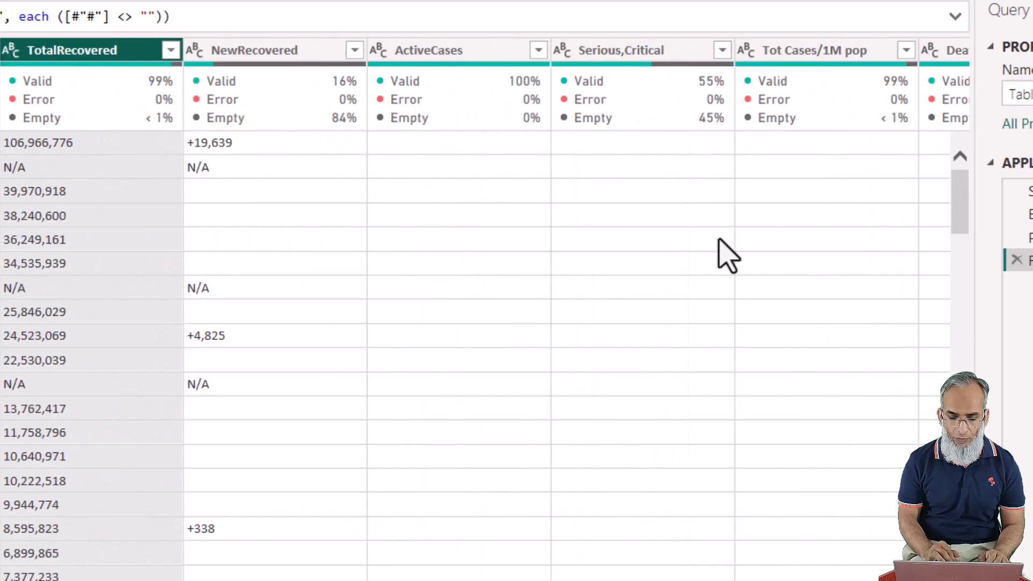
ctrl+click(265, 50)
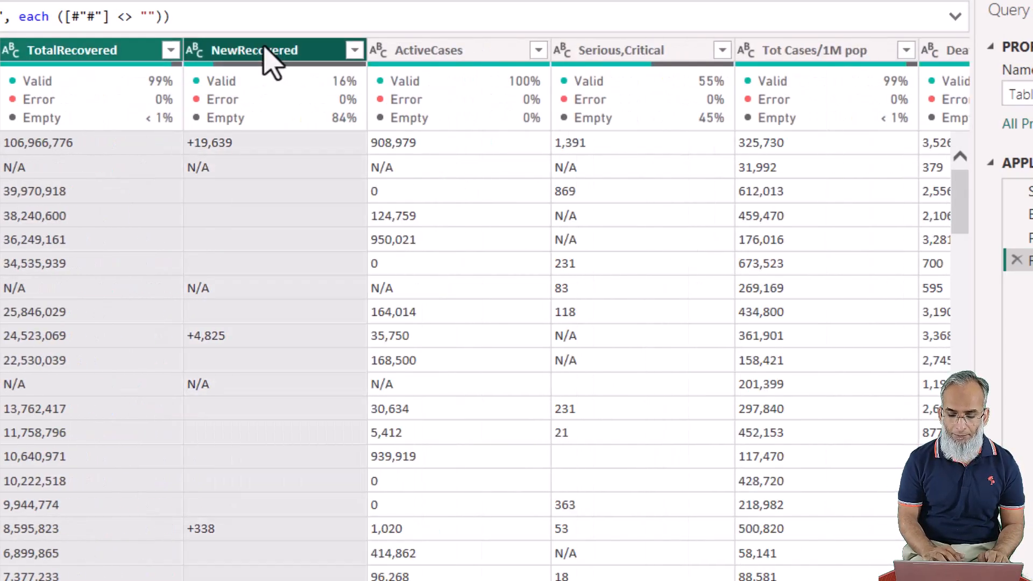
ctrl+click(435, 50)
ctrl+click(599, 61)
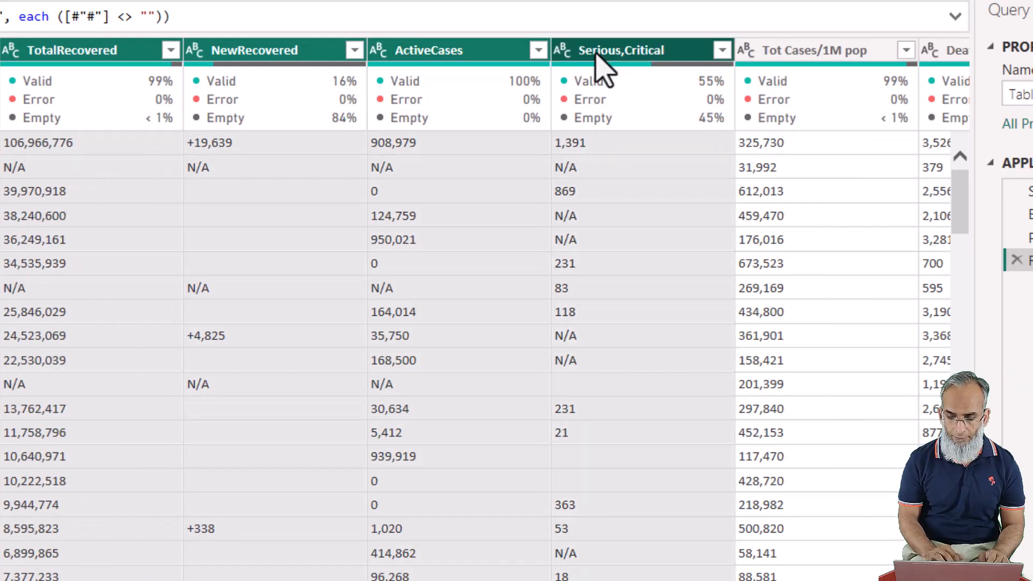
scroll(763, 201, right, 12)
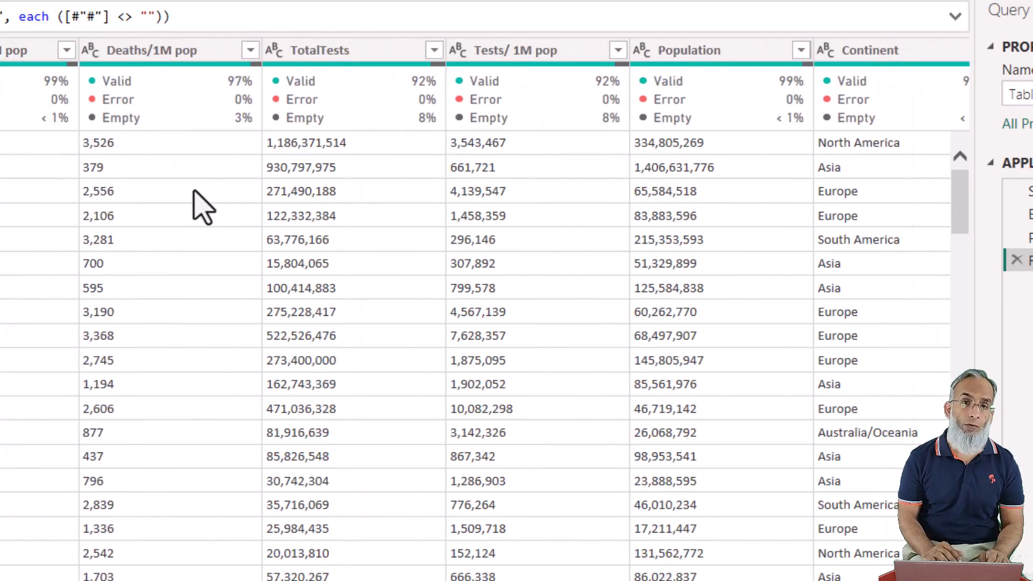
ctrl+click(344, 57)
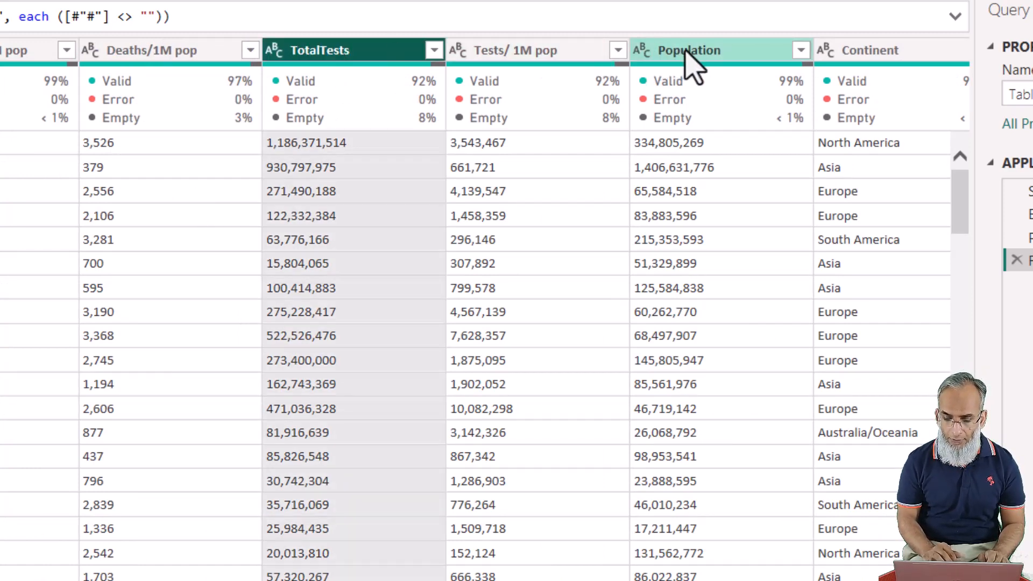
ctrl+click(705, 54)
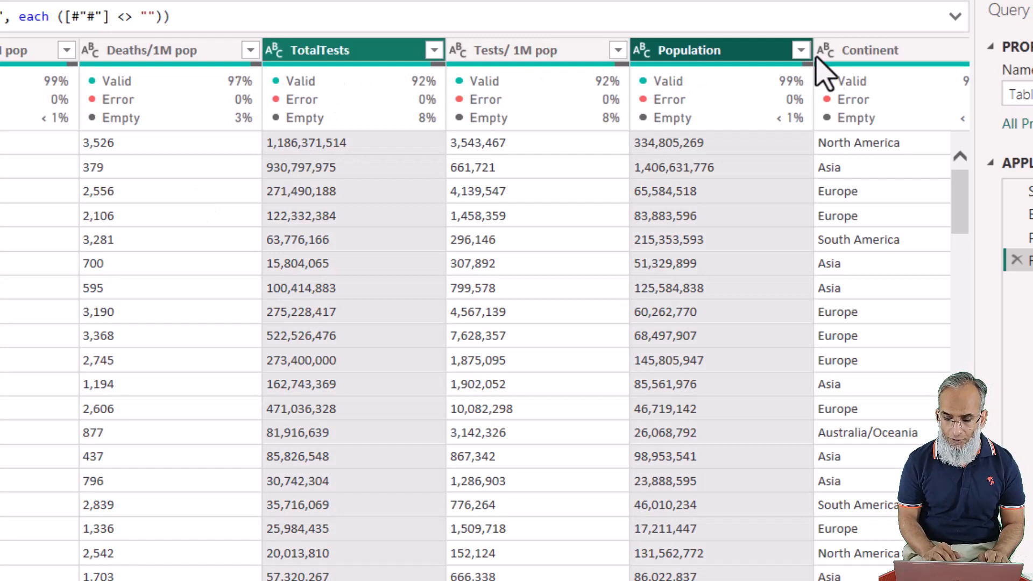
ctrl+click(858, 54)
scroll(726, 368, right, 5)
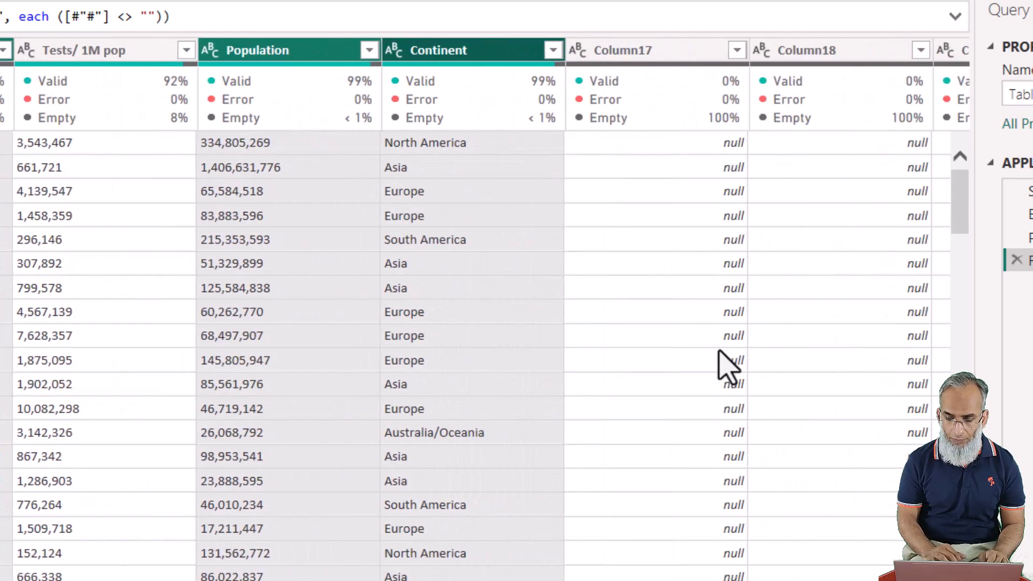
right_click(396, 51)
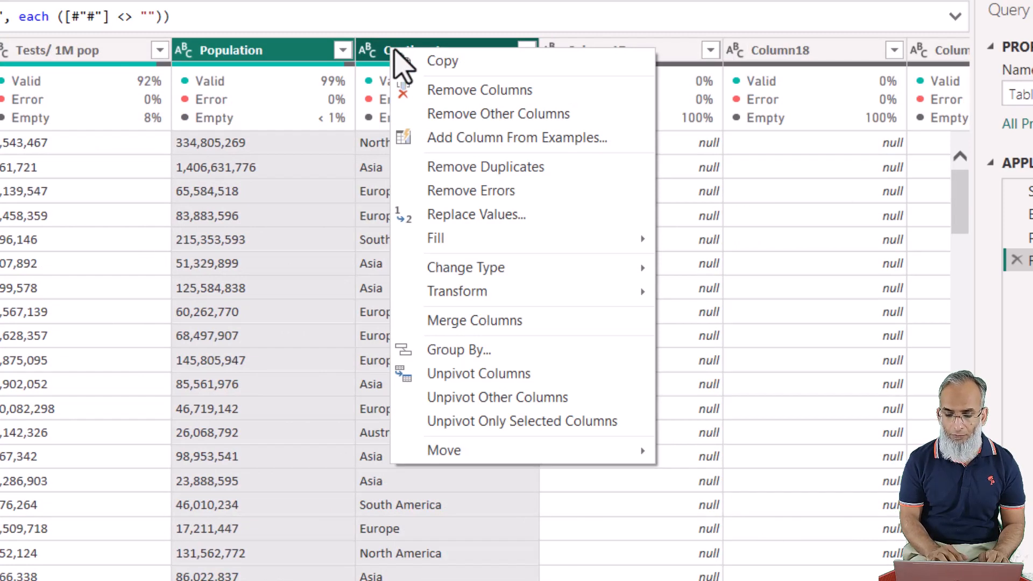
click(526, 119)
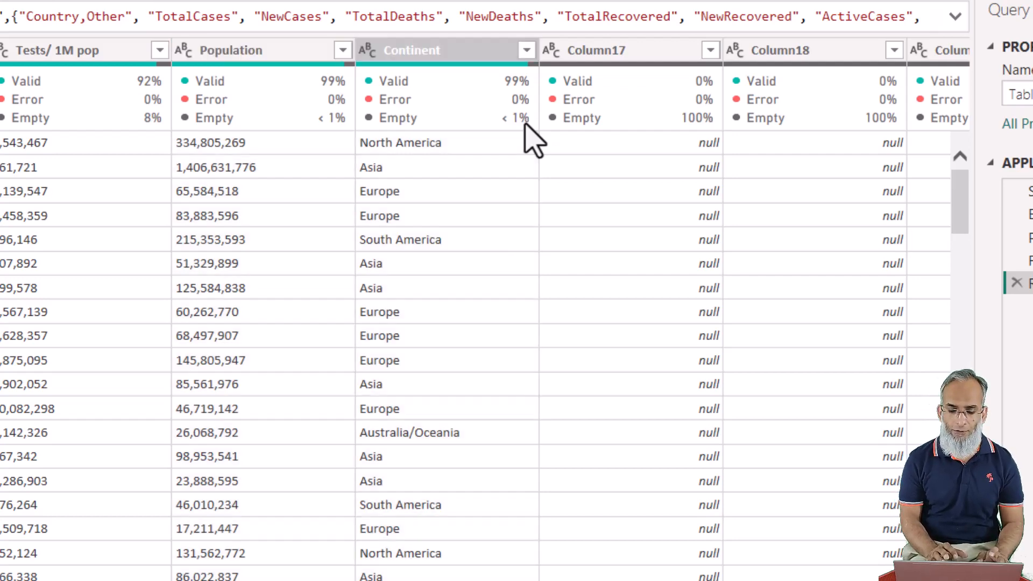
Replace the N/A values with blanks in the TotalRecovered, NewRecovered, ActiveCases and Serious,Critical columns
scroll(169, 226, left, 5)
scroll(169, 226, left, 3)
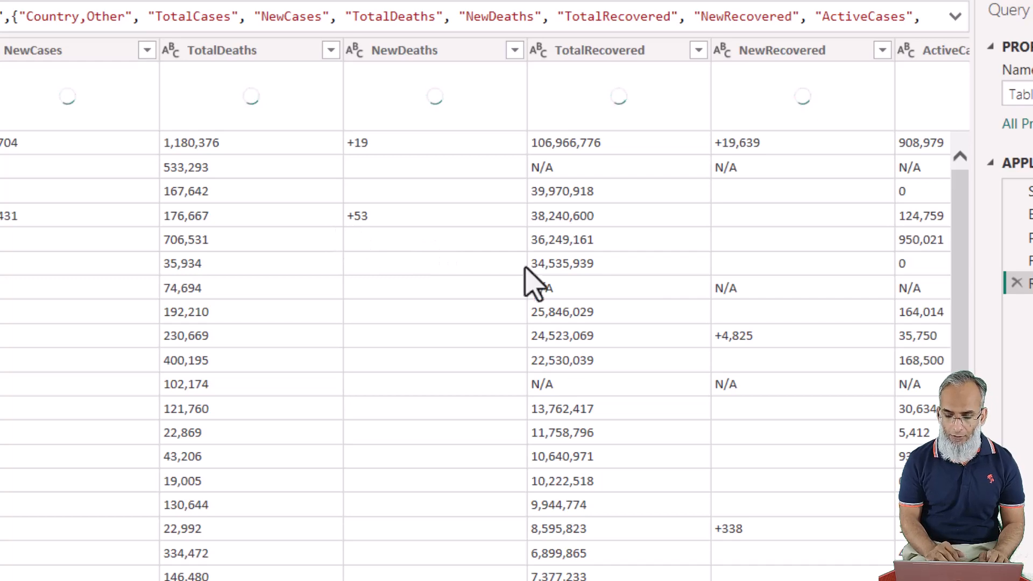
scroll(646, 311, right, 5)
scroll(642, 297, left, 3)
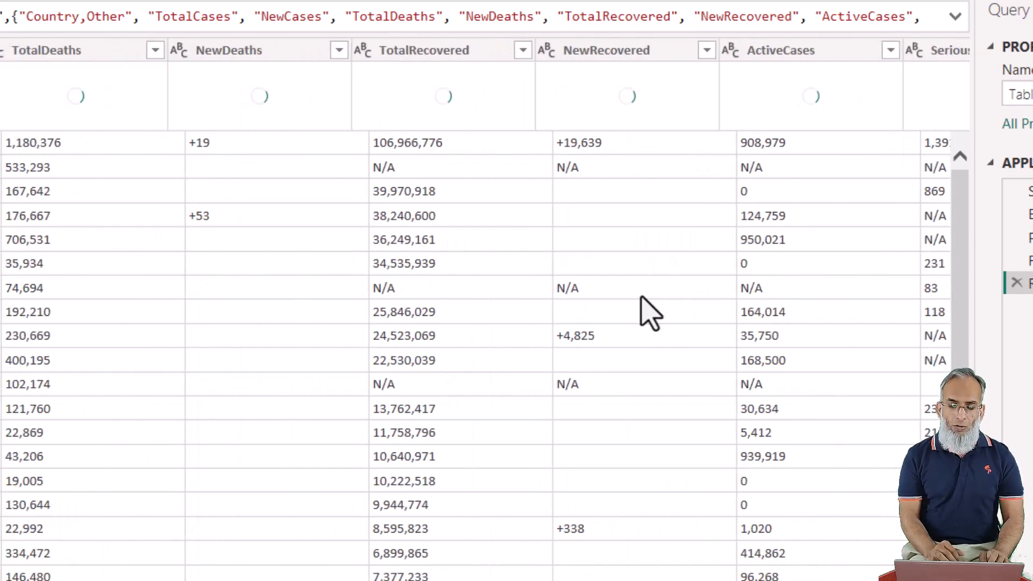
scroll(642, 297, left, 2)
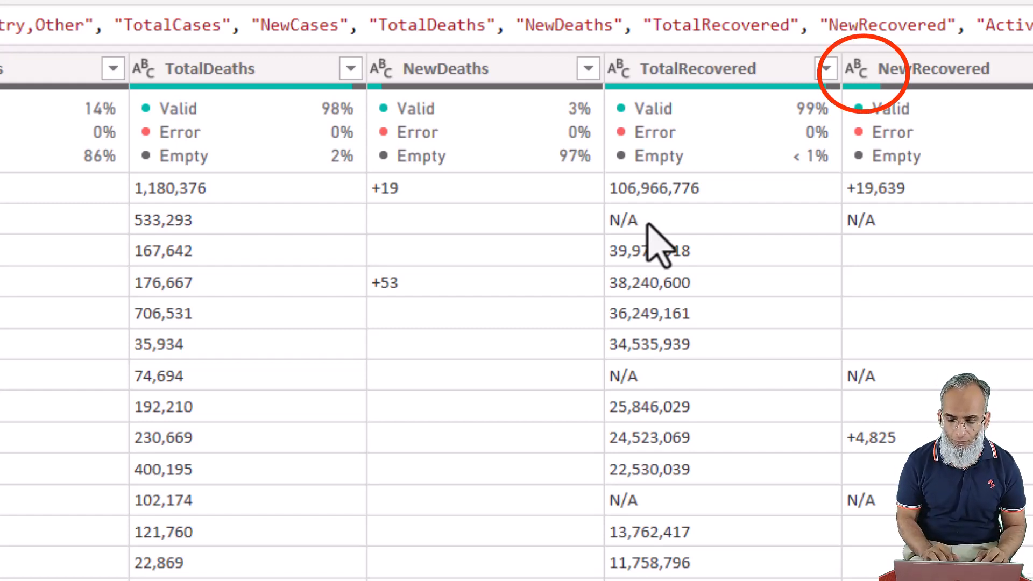
right_click(627, 221)
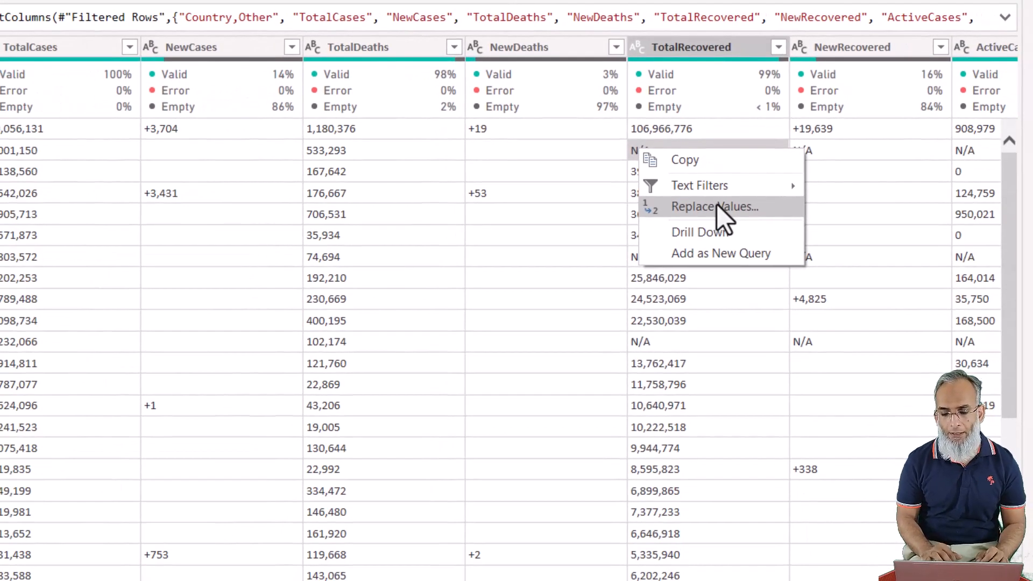
click(717, 207)
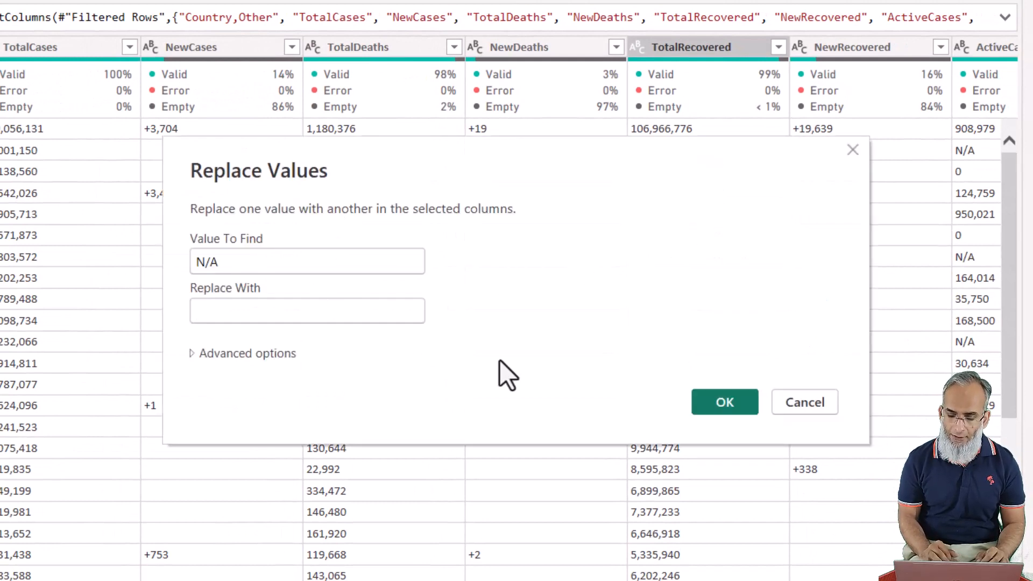
click(719, 409)
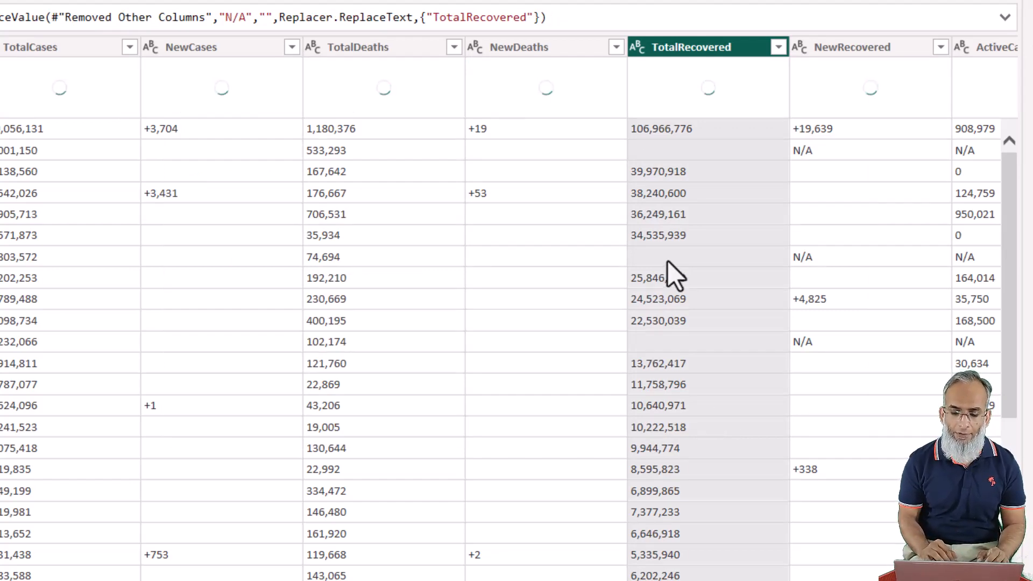
scroll(667, 260, right, 5)
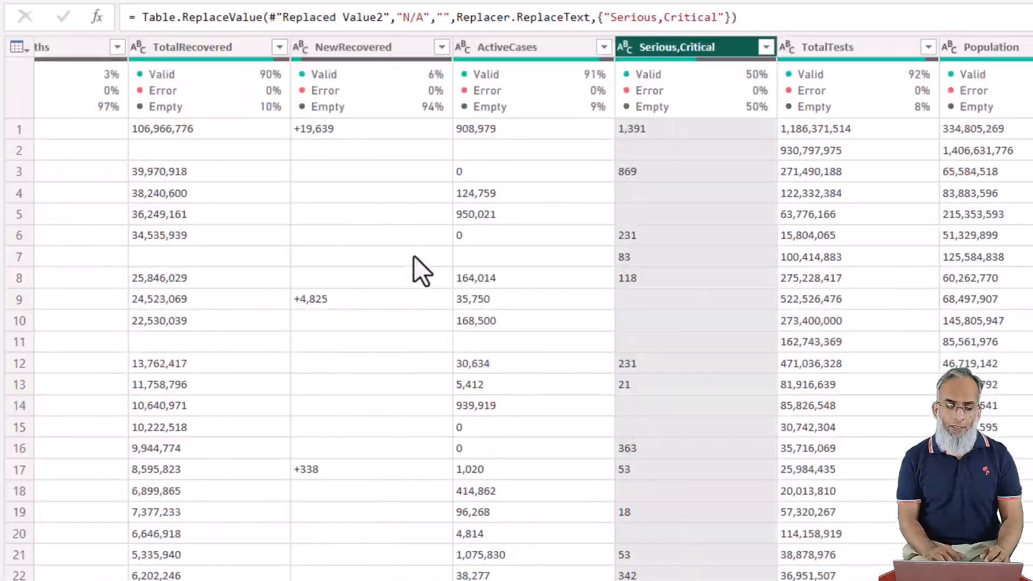
Select every column of the table, automatically detect their data types and check the converted columns
scroll(266, 181, left, 5)
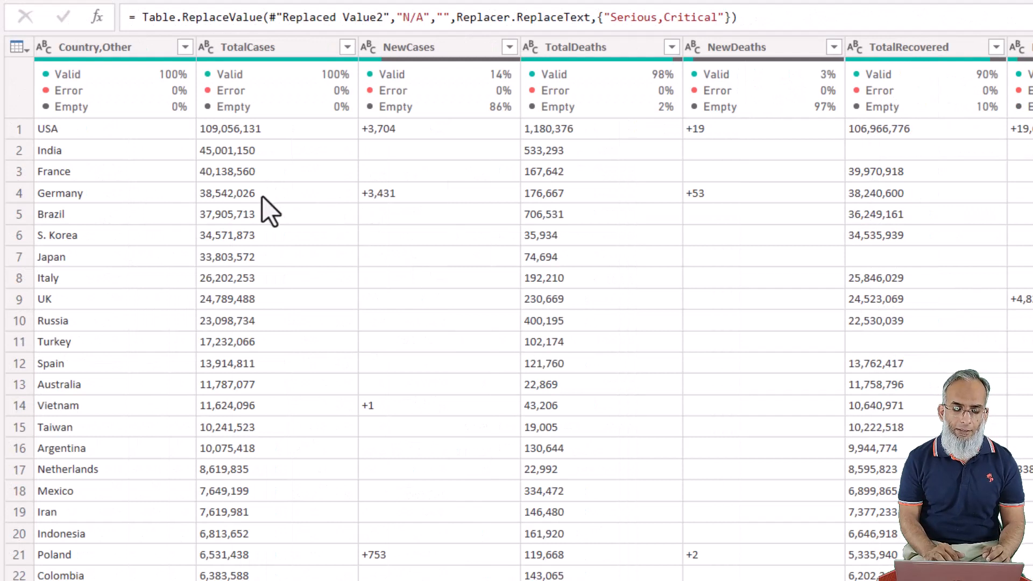
click(260, 199)
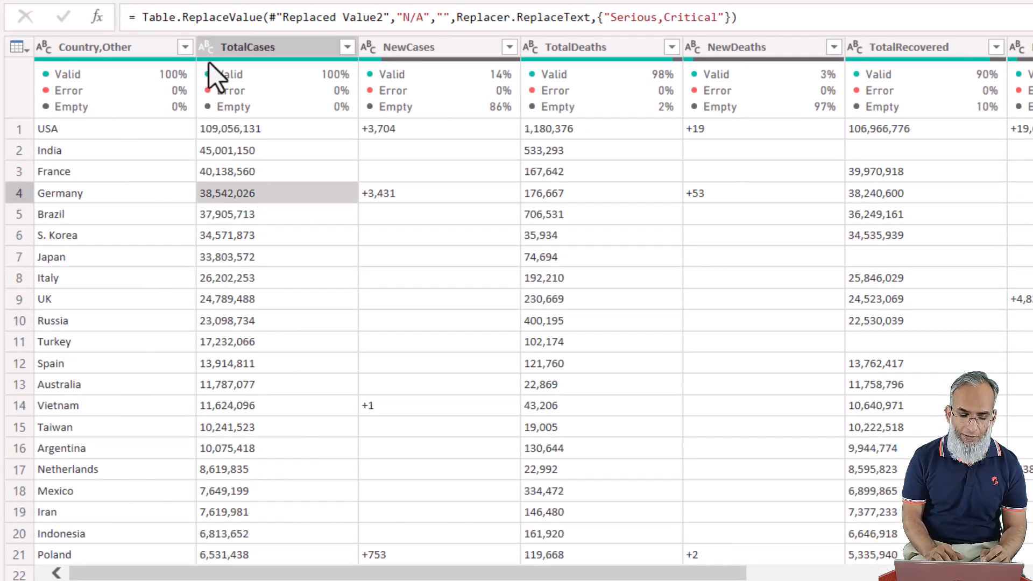
mouse_move(208, 65)
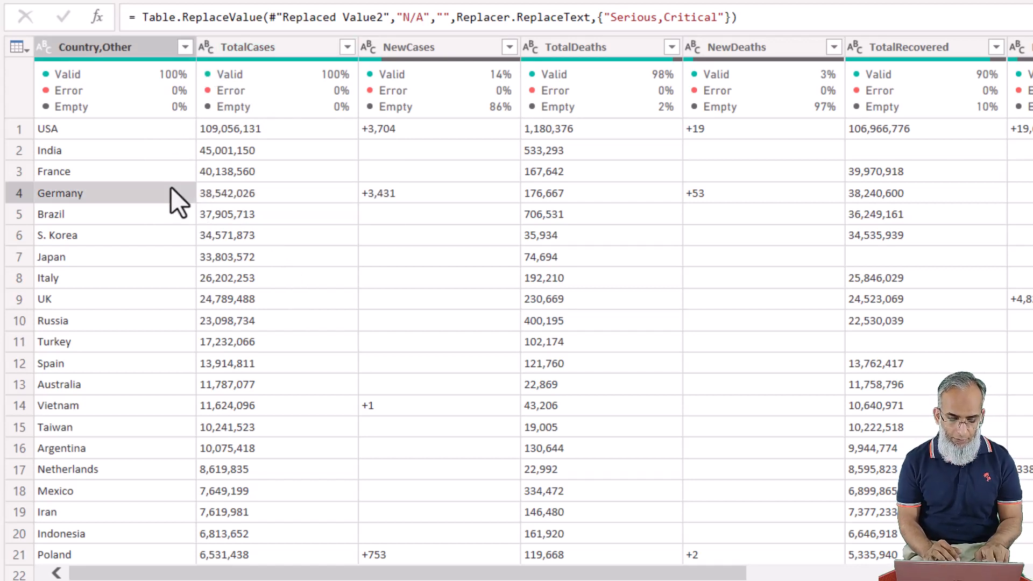
key(ctrl+a)
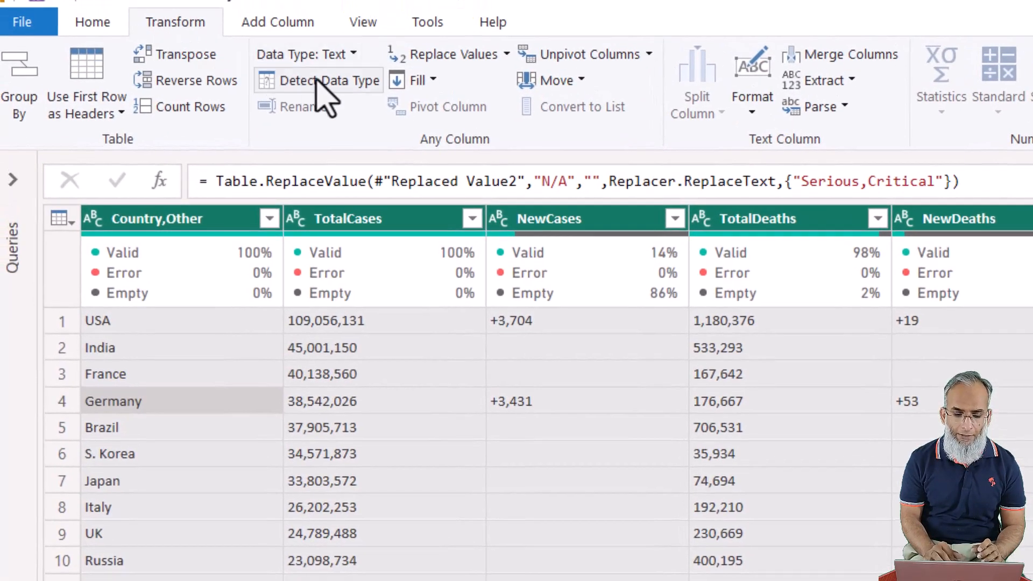
click(320, 83)
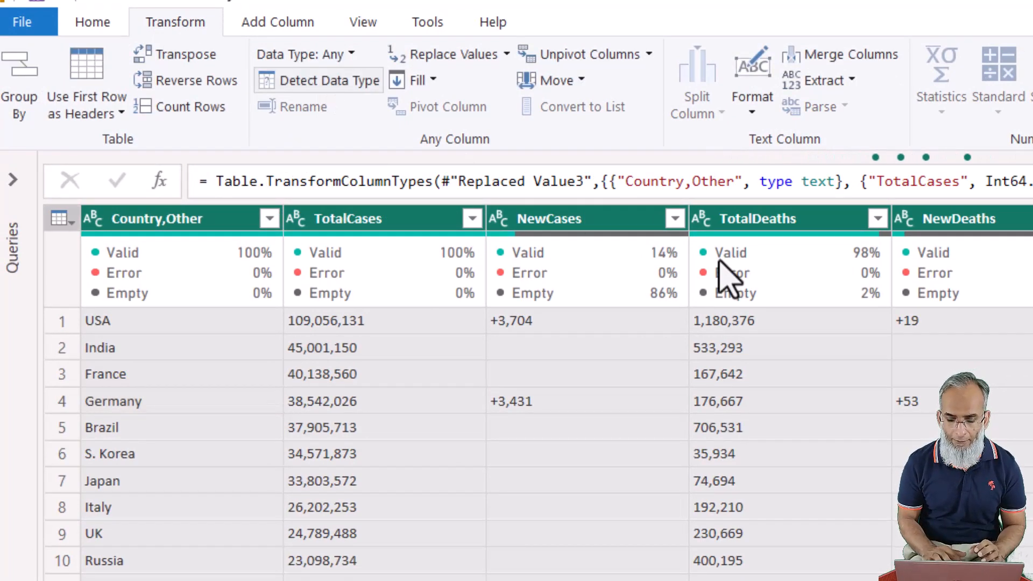
scroll(988, 379, right, 6)
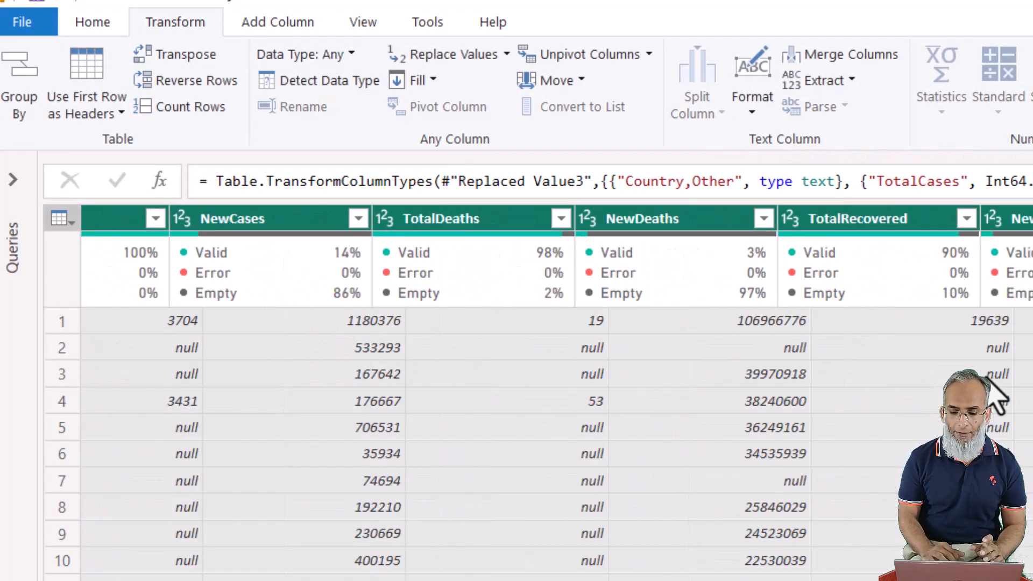
scroll(989, 378, right, 4)
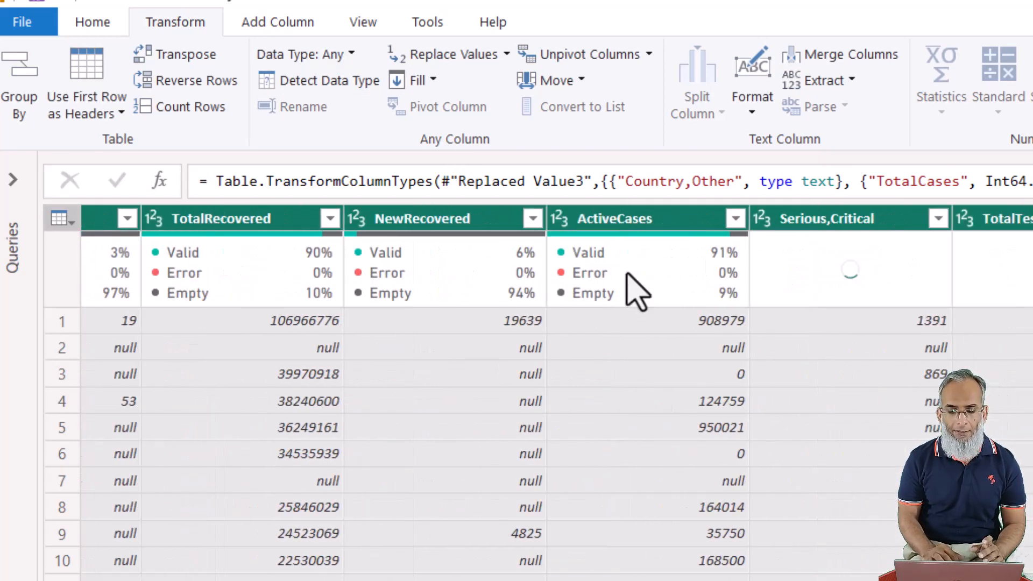
mouse_move(616, 277)
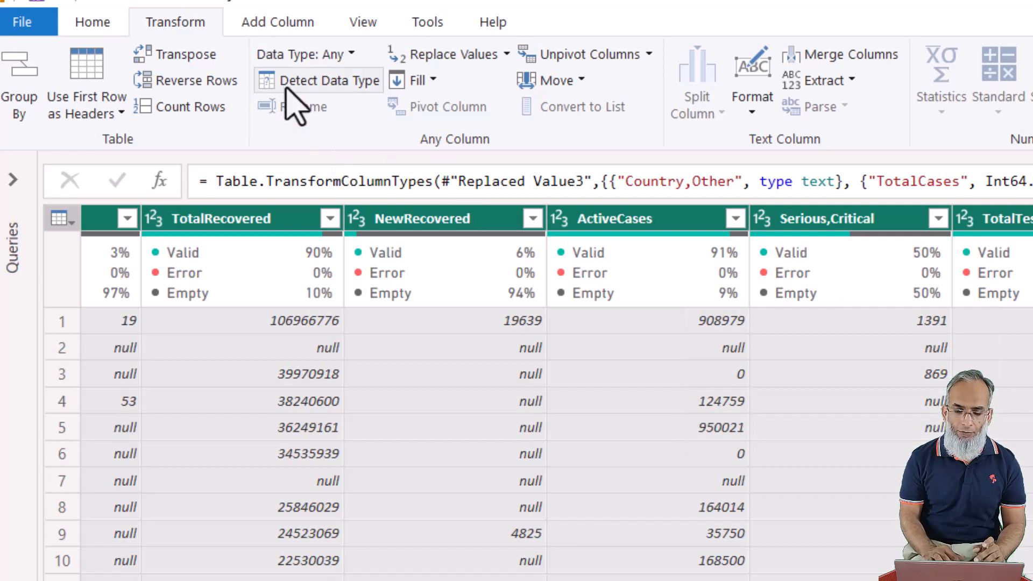
Examine the data preview view options and the column quality figures across the converted columns, back to Country,Other
click(365, 24)
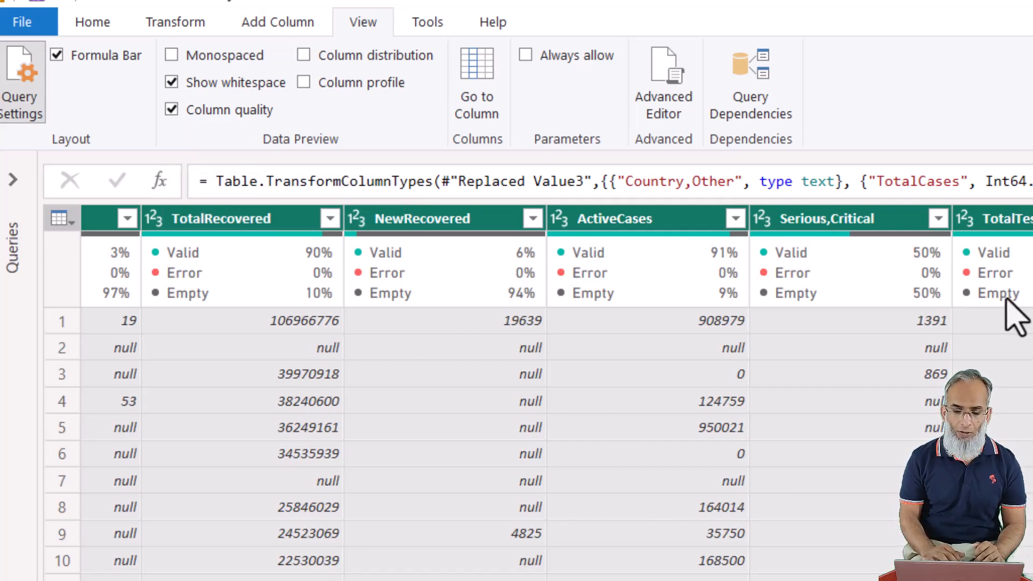
mouse_move(1007, 300)
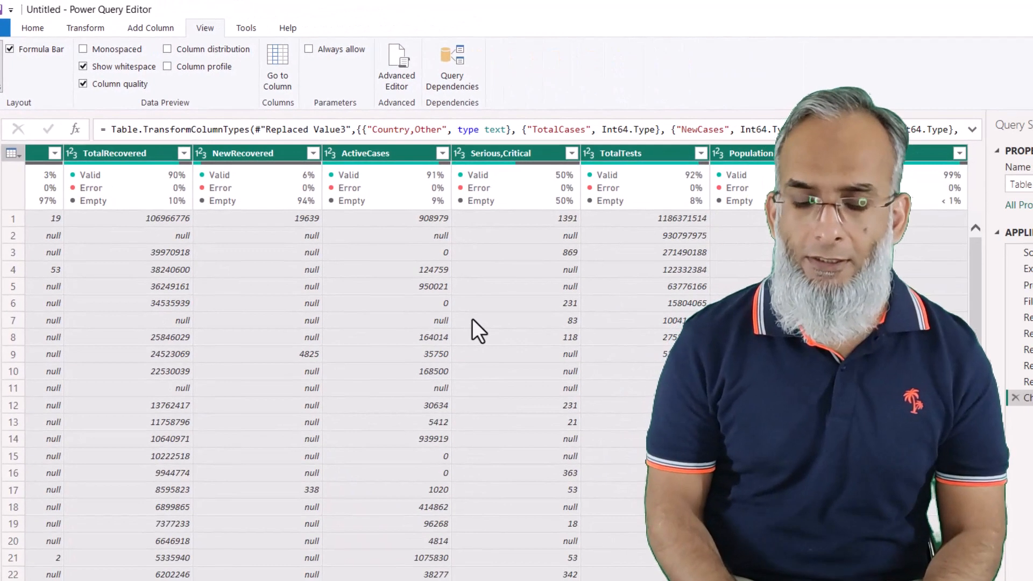
click(782, 480)
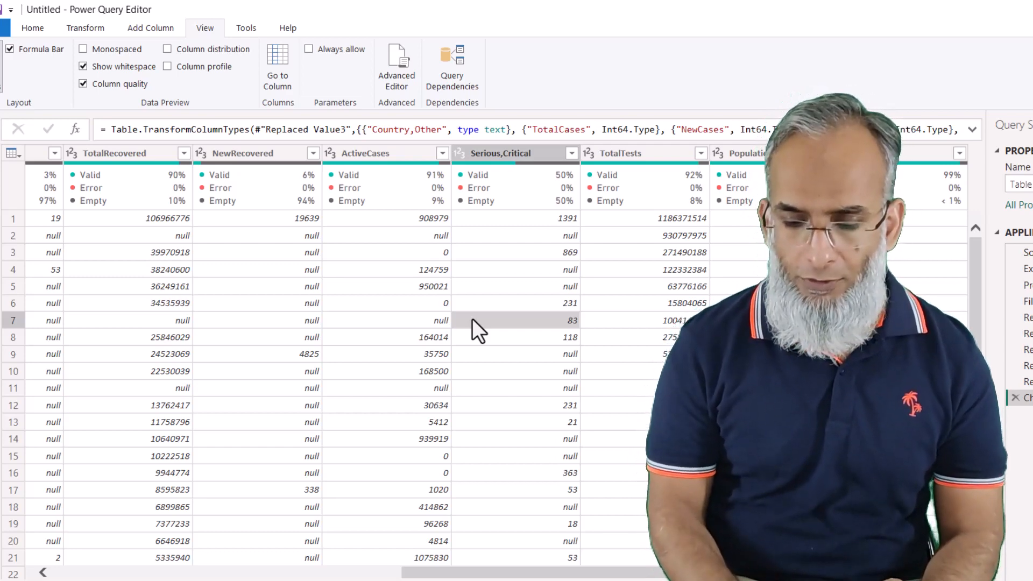
scroll(472, 318, left, 5)
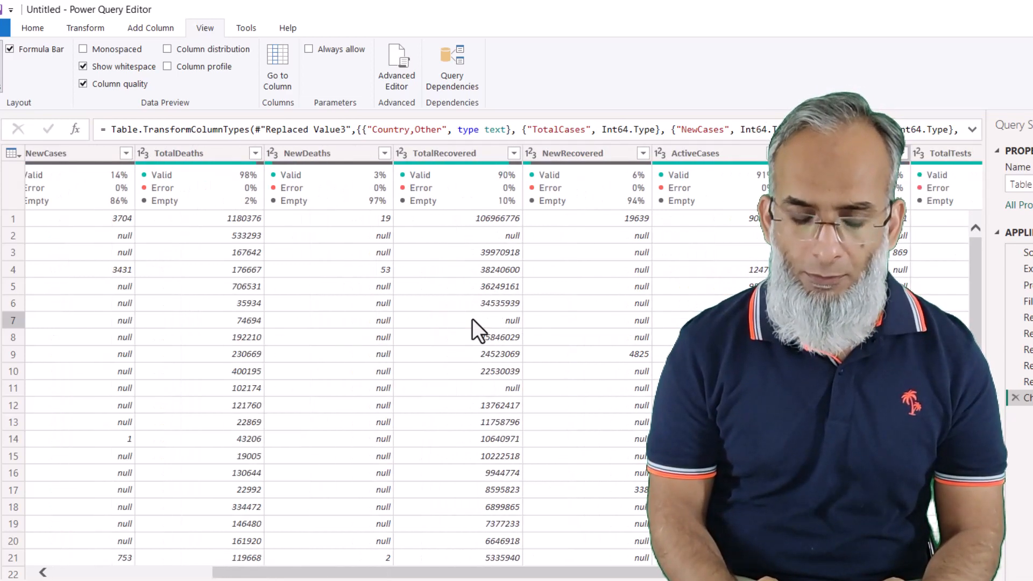
scroll(473, 318, left, 3)
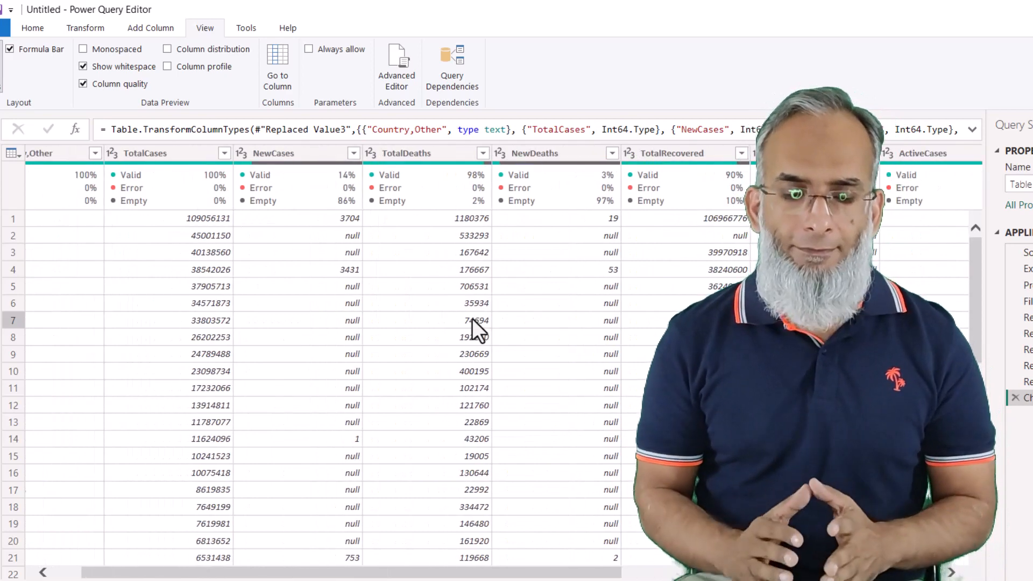
scroll(472, 318, left, 1)
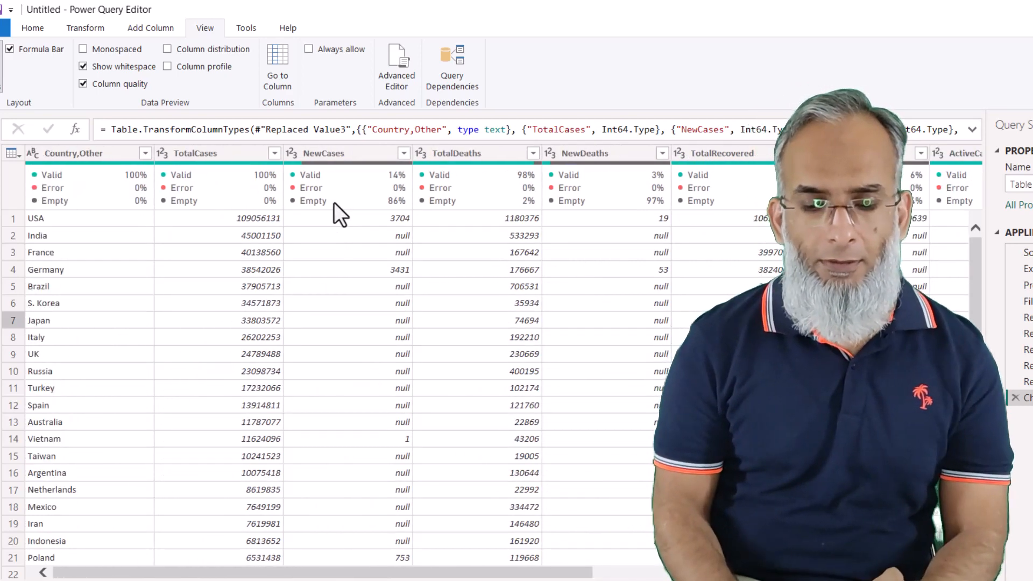
Add a new column that divides TotalCases by Population
click(240, 282)
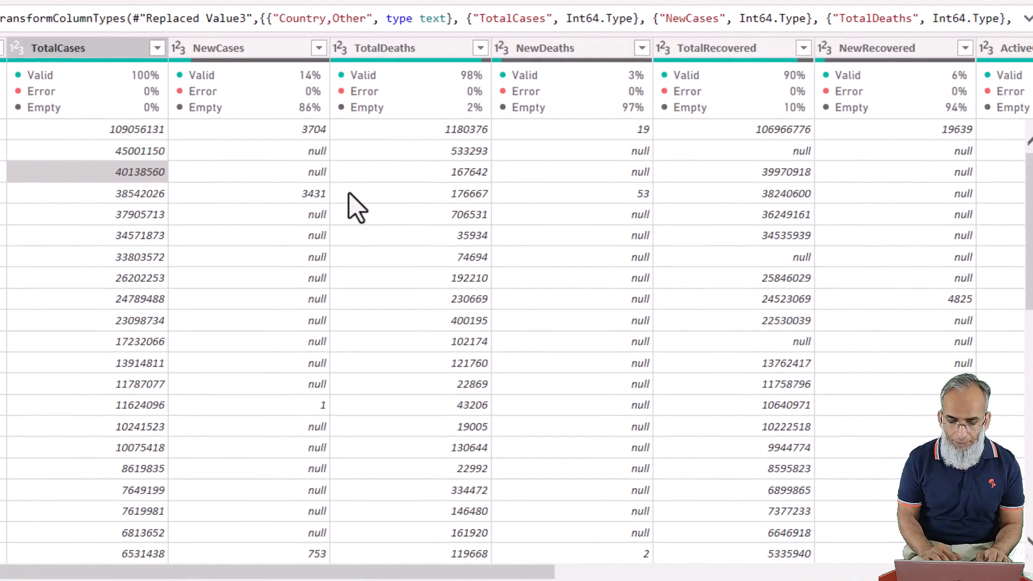
click(91, 51)
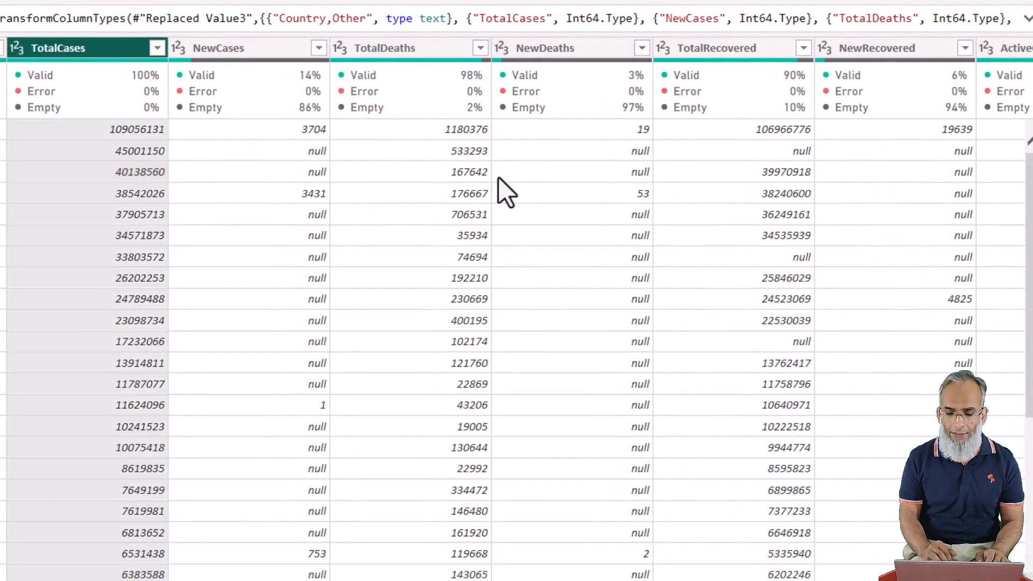
scroll(909, 225, right, 8)
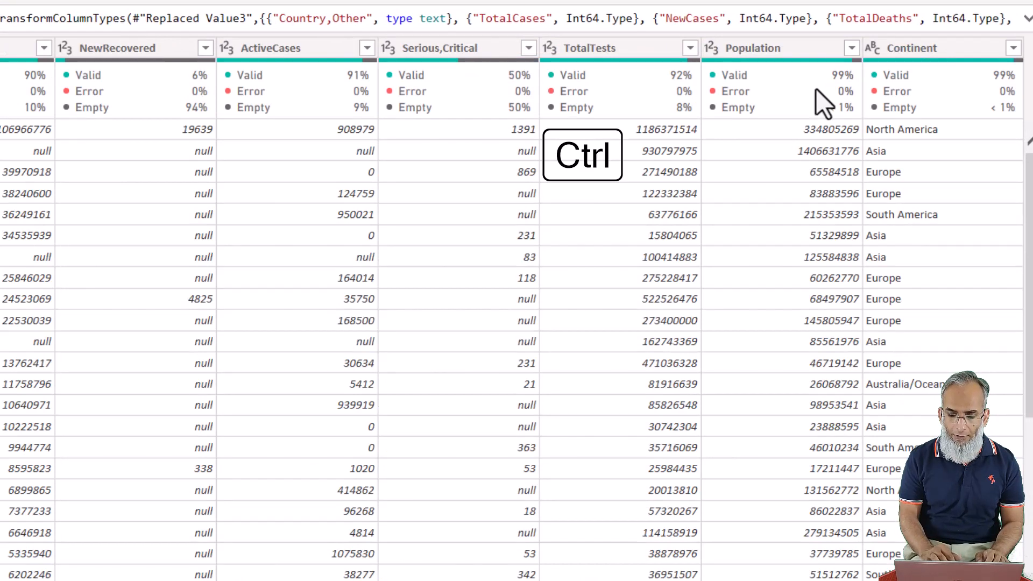
ctrl+click(770, 49)
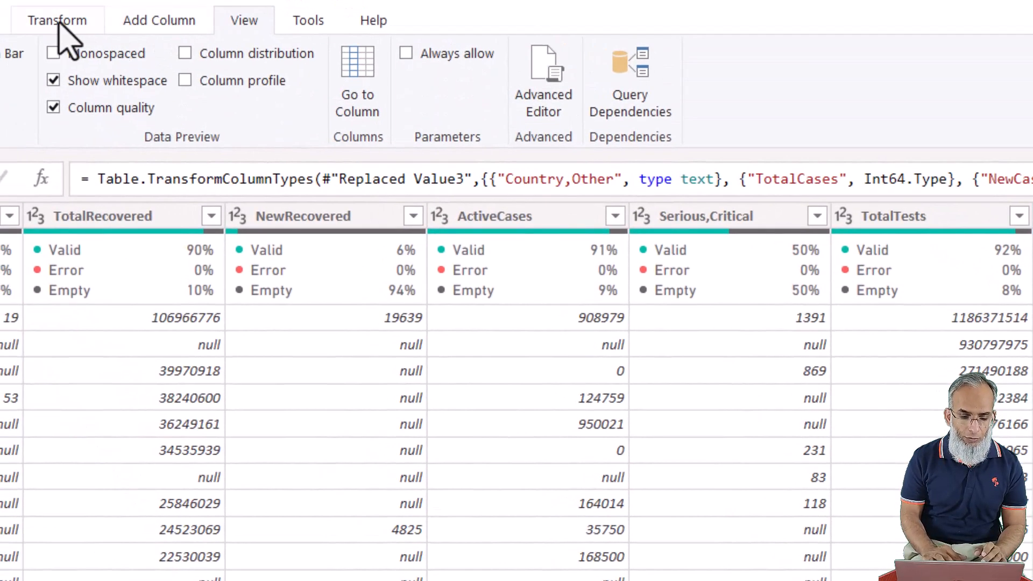
click(141, 28)
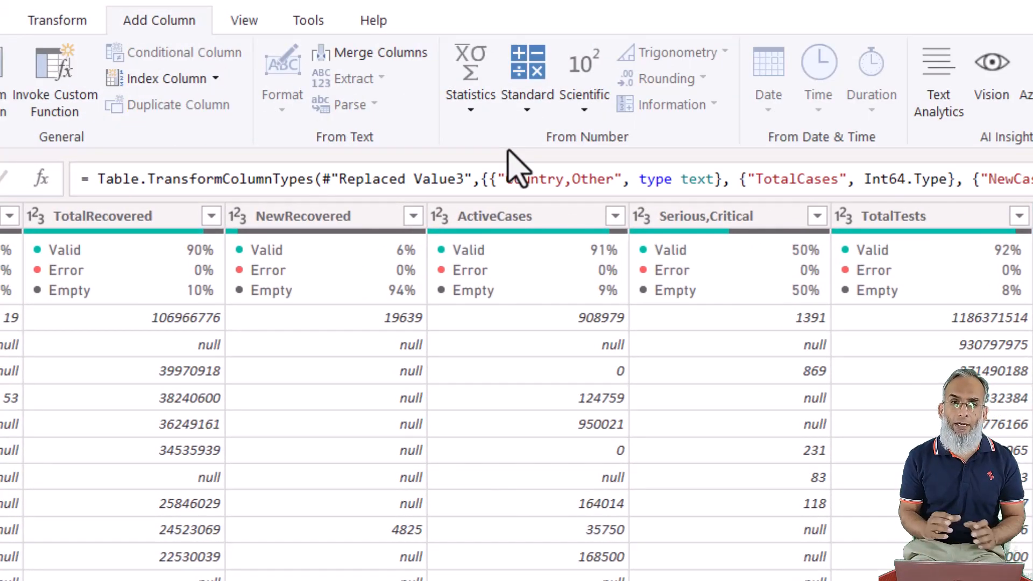
click(532, 119)
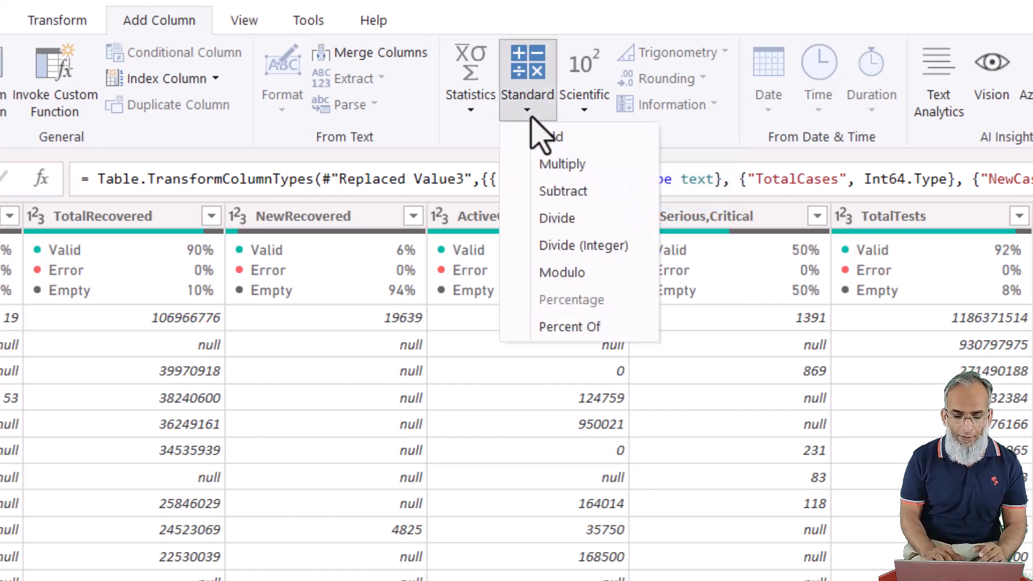
click(615, 220)
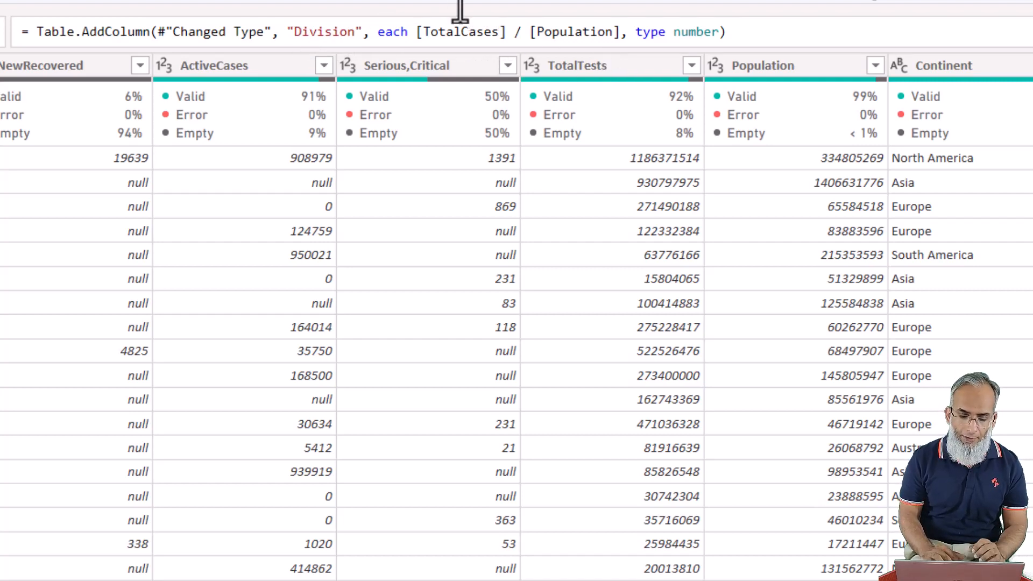
Change the Division column's formula so each row computes 1-([TotalCases] / [Population])
click(411, 32)
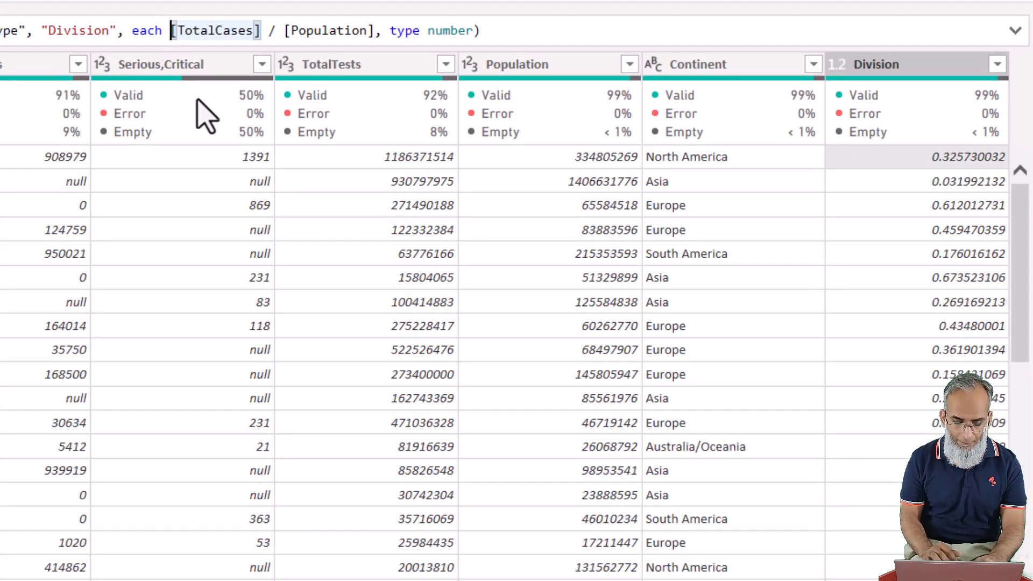
text(1)
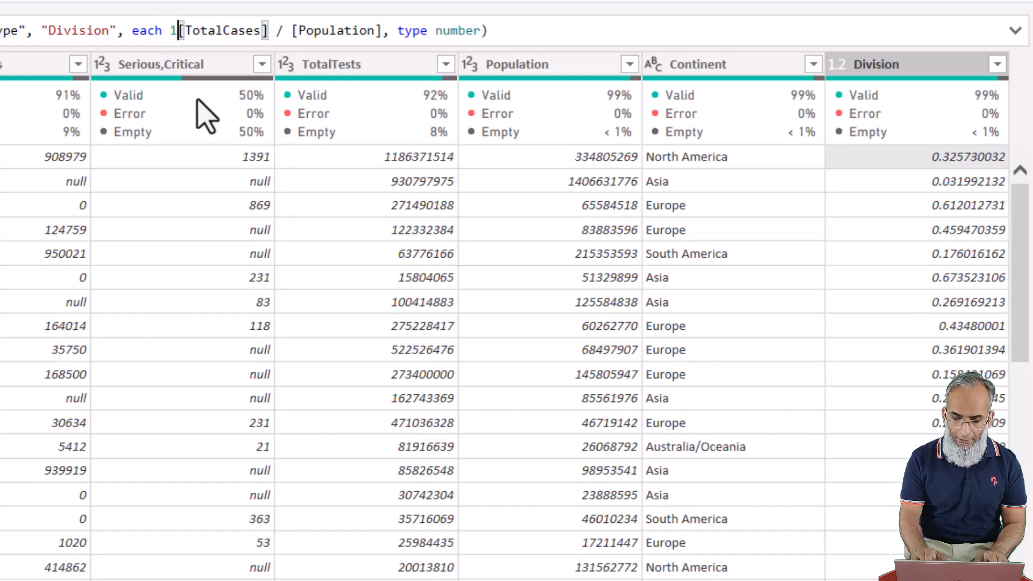
text(-()
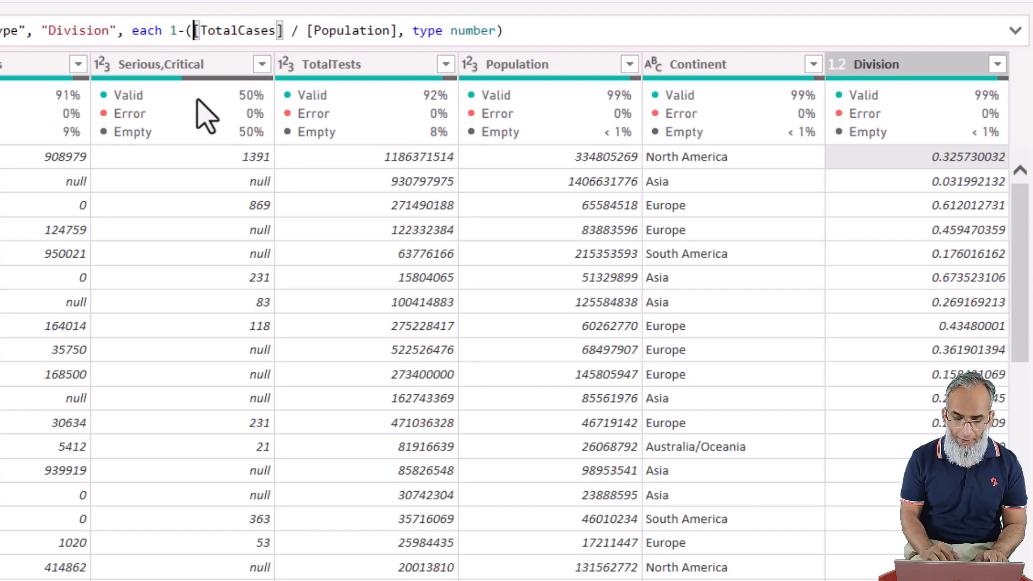
click(397, 30)
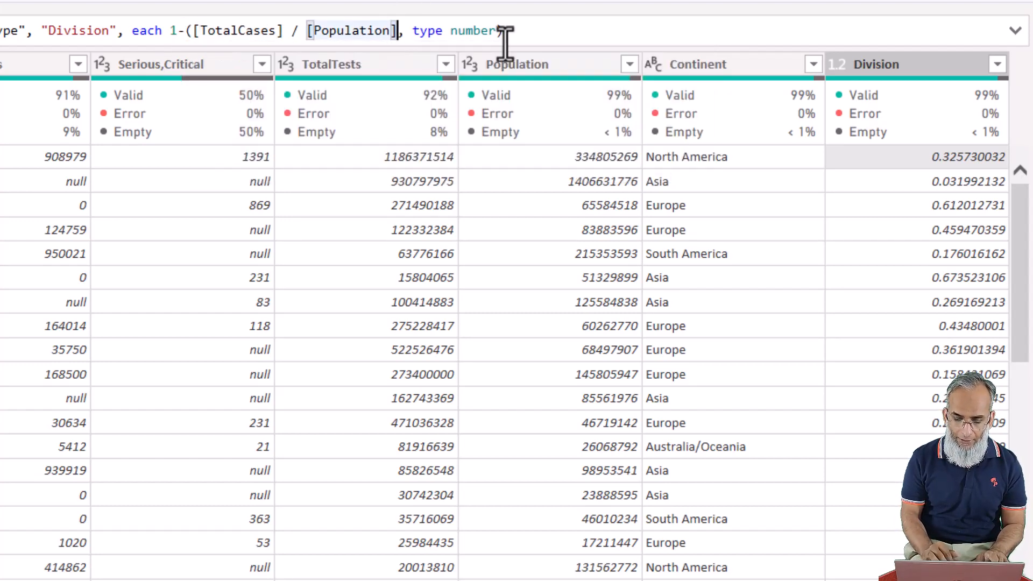
text())
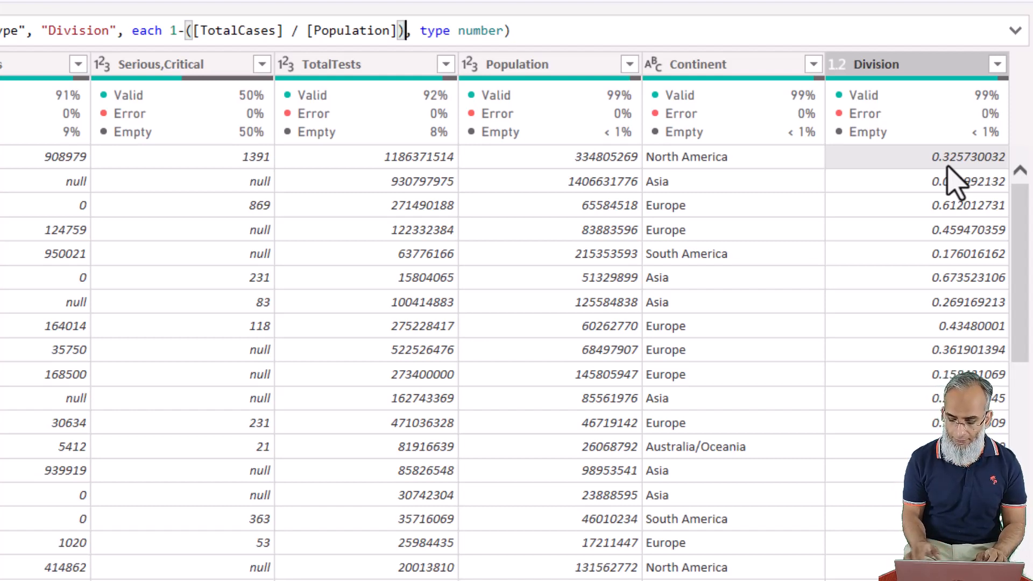
key(Return)
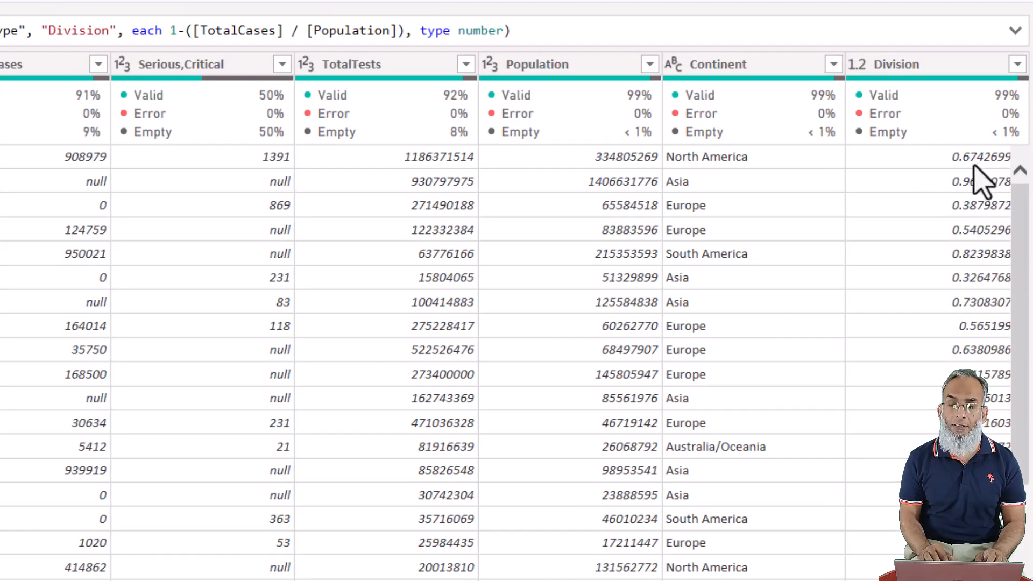
click(894, 399)
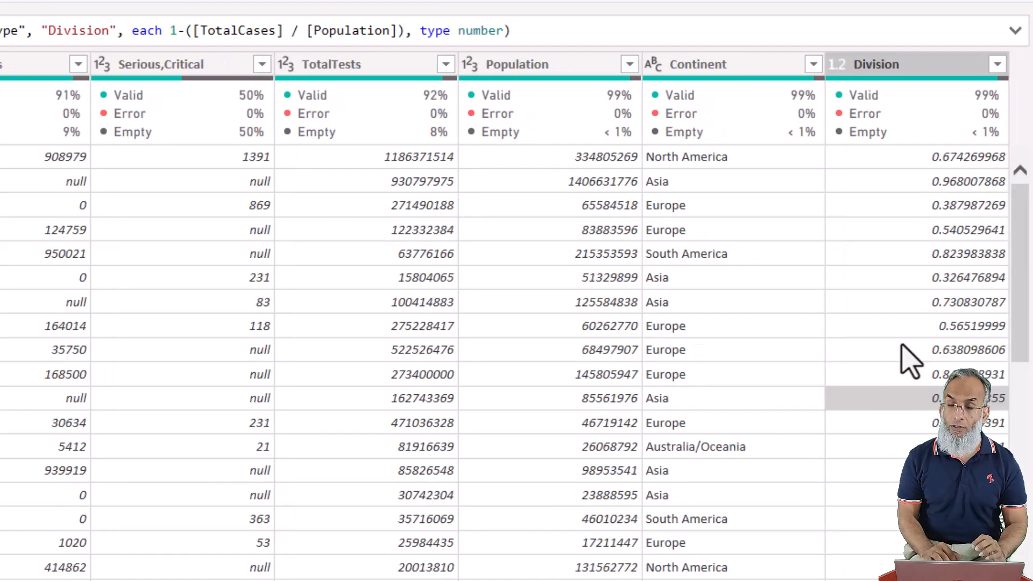
Set the Division column's data type to Percentage and rename the column Immunity
click(838, 69)
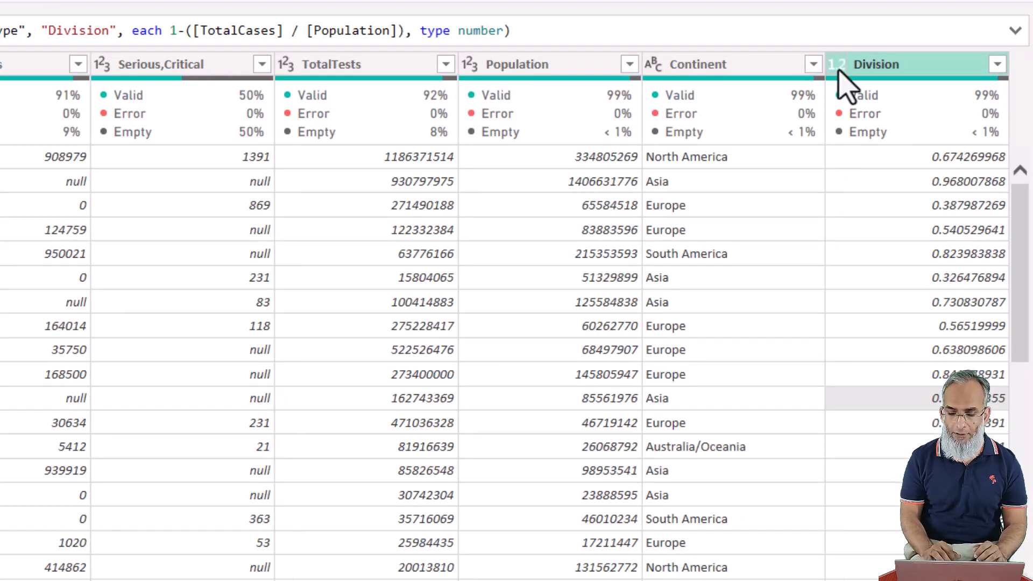
click(838, 70)
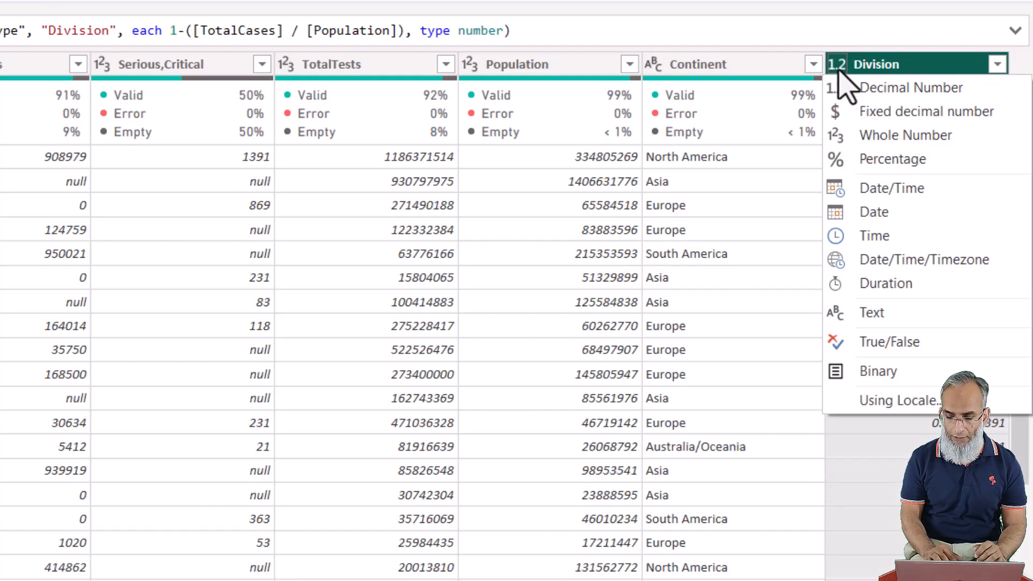
click(893, 159)
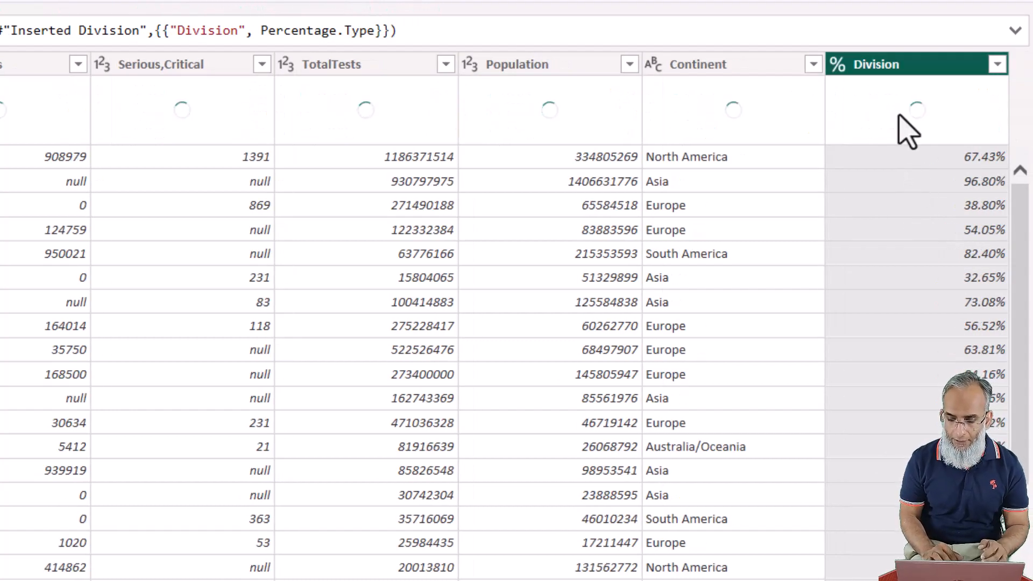
double_click(879, 73)
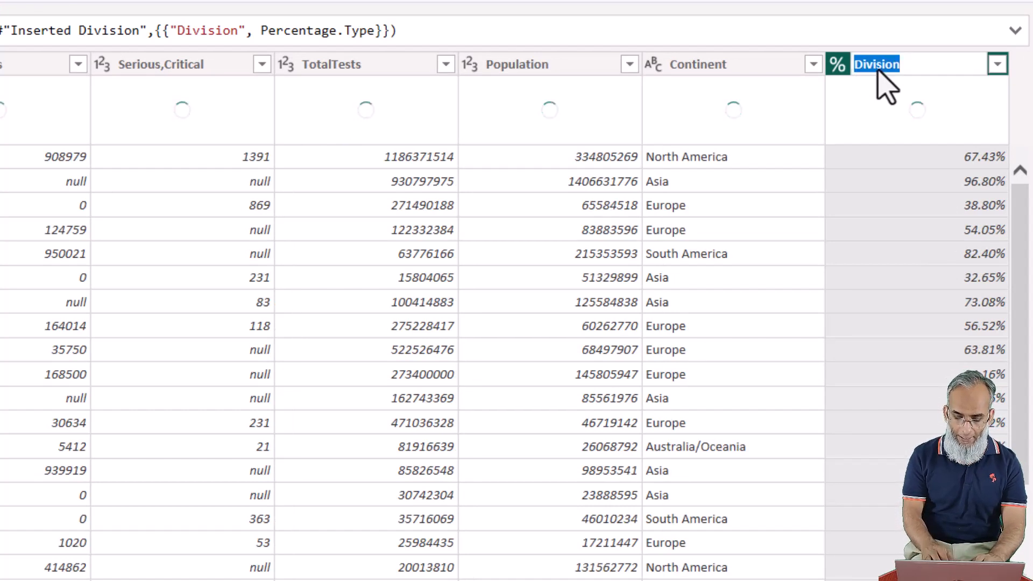
text(Immunity)
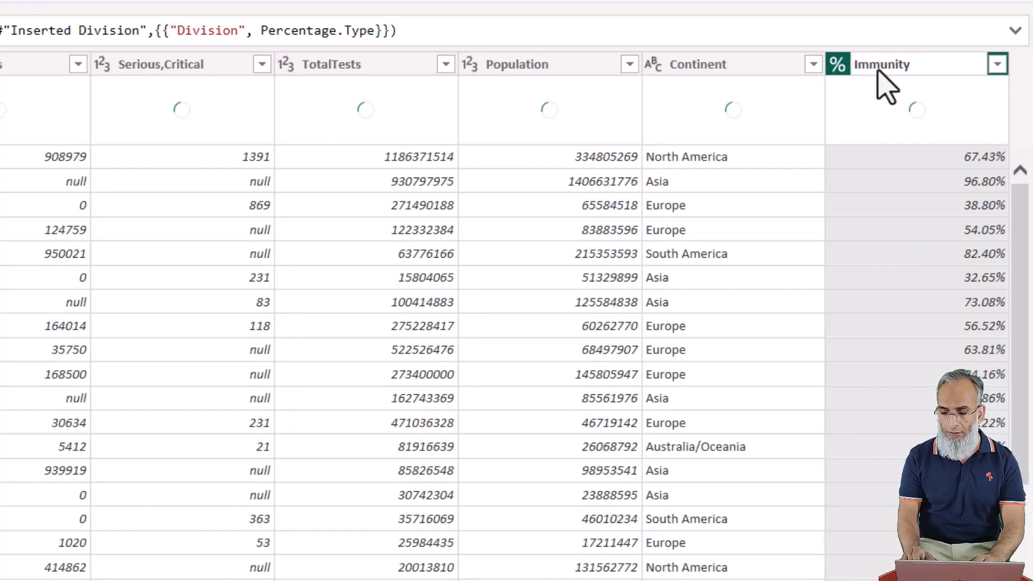
key(Return)
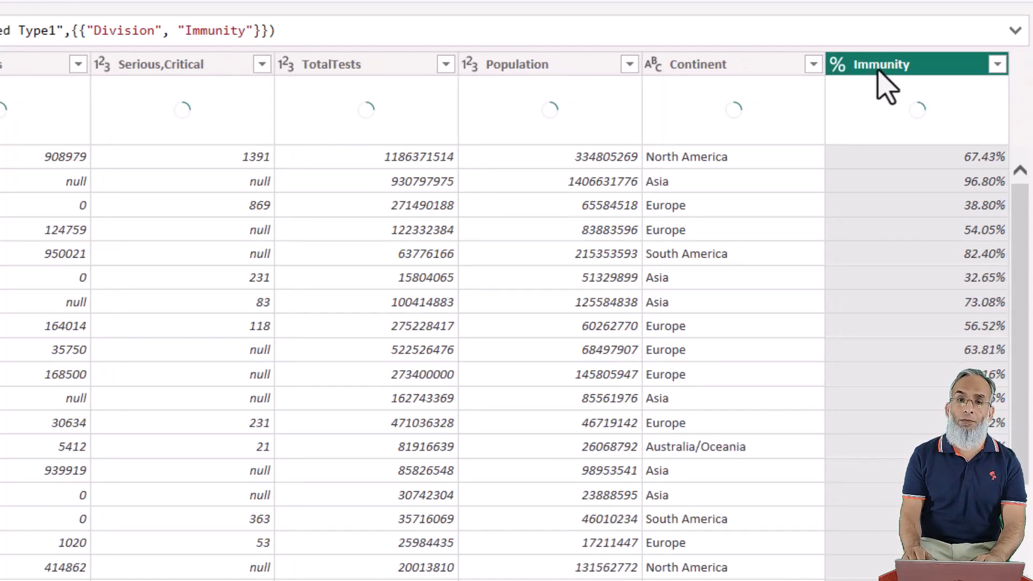
click(915, 207)
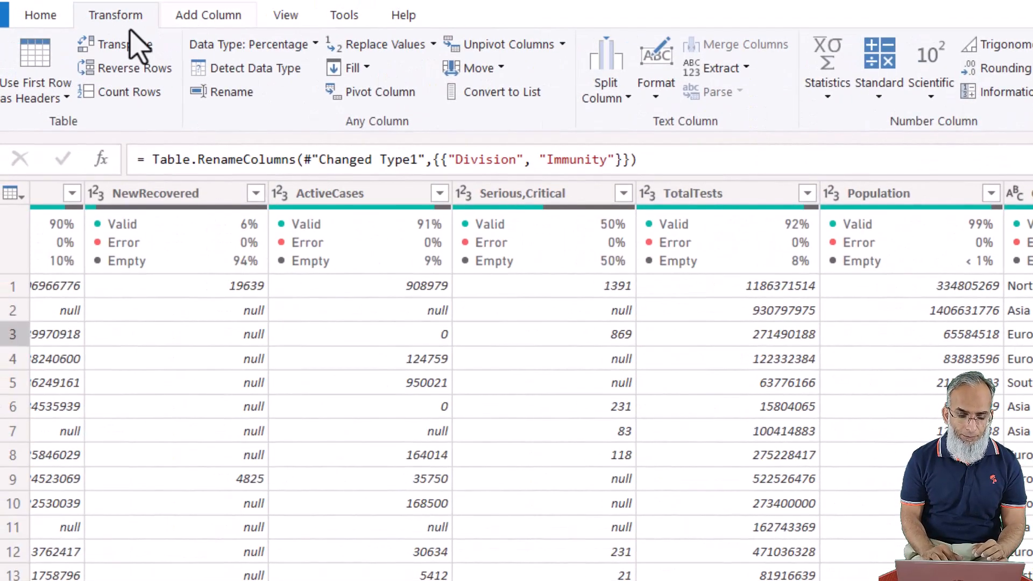
Start a new conditional column and name it ImmunityRank
click(198, 22)
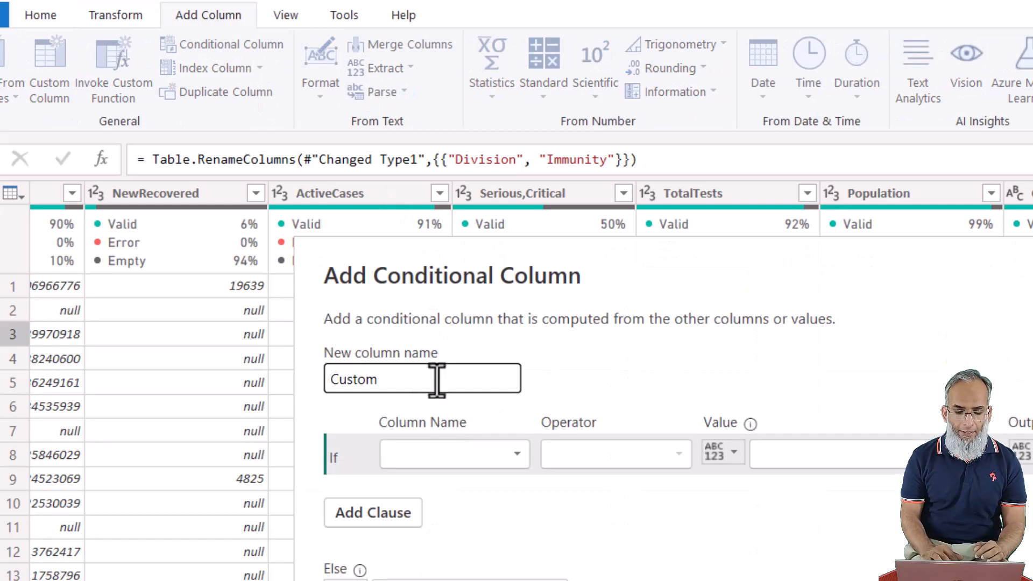
text(Cus)
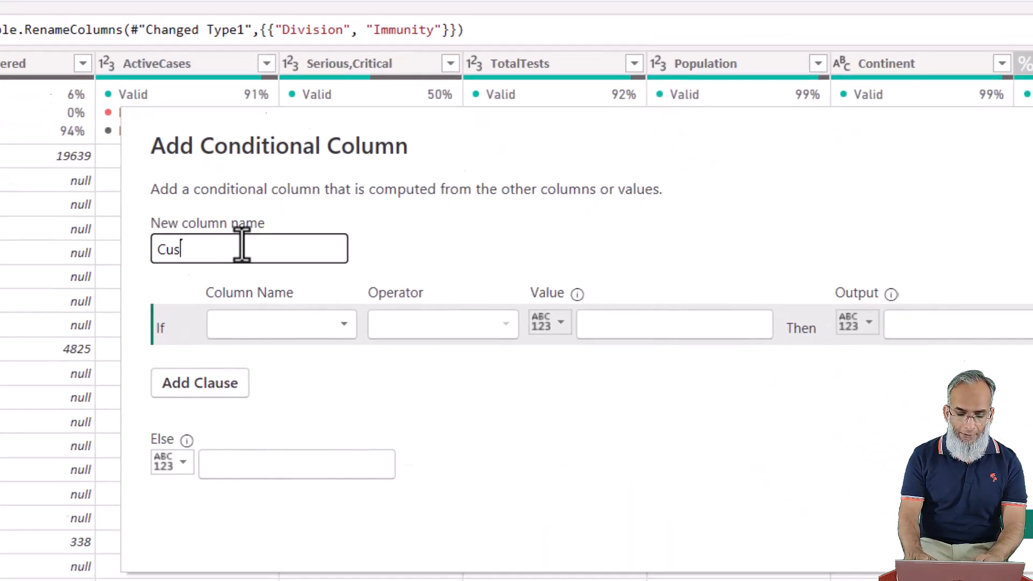
key(BackSpace)
key(BackSpace)
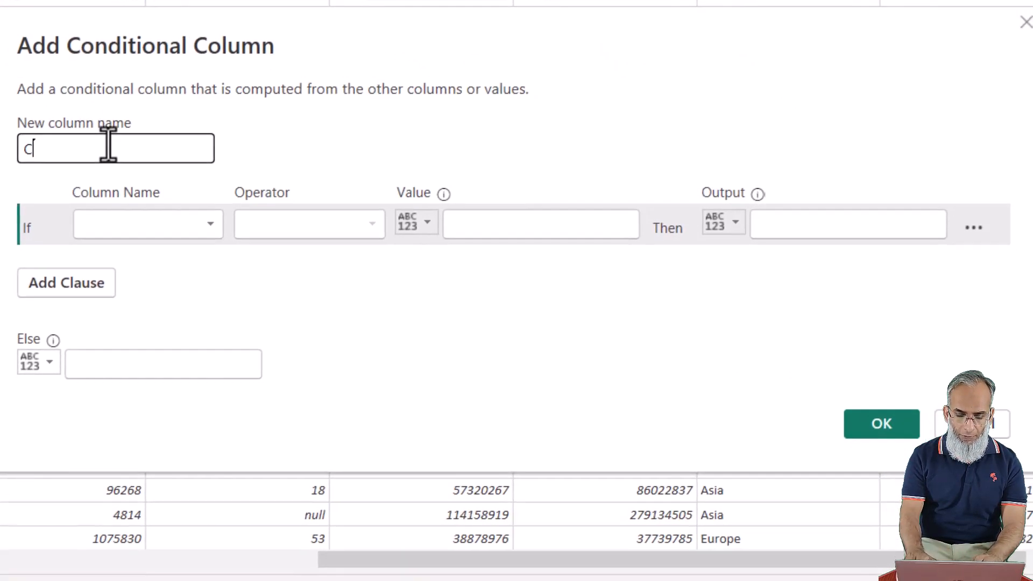
key(BackSpace)
text(Immun)
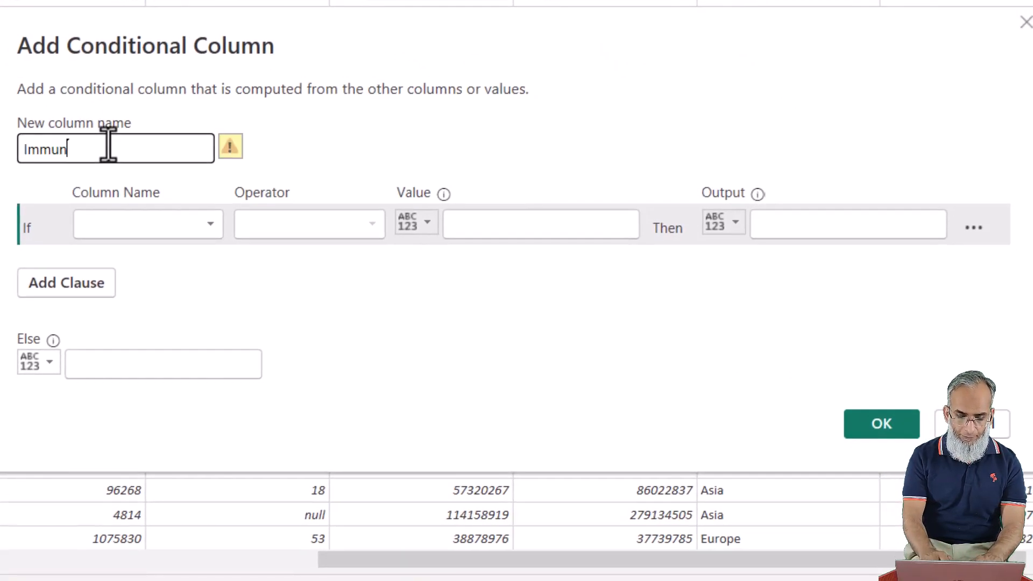
text(ityRank)
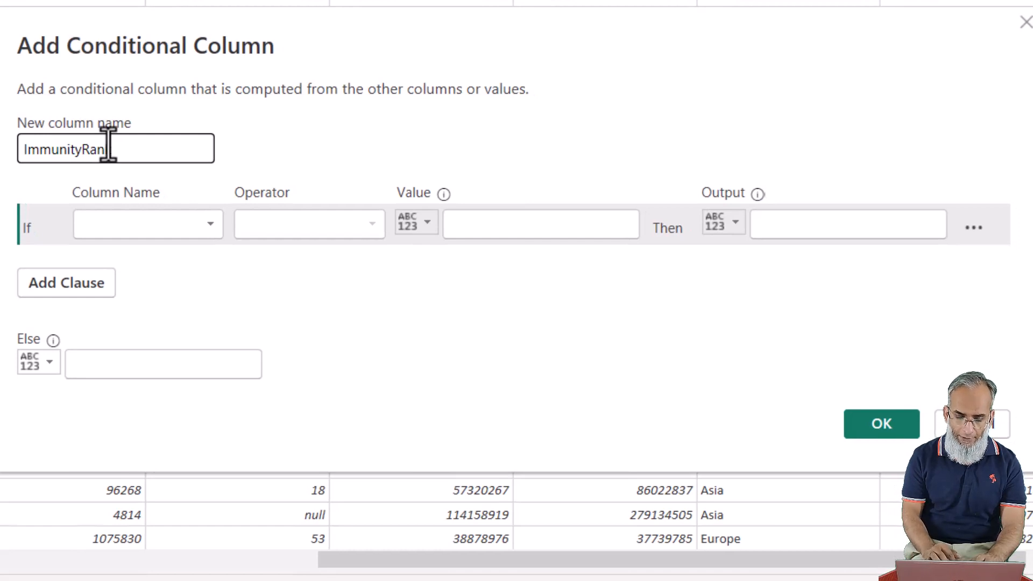
Define the first condition so that Immunity is greater than or equal to .9 outputs Full
click(167, 228)
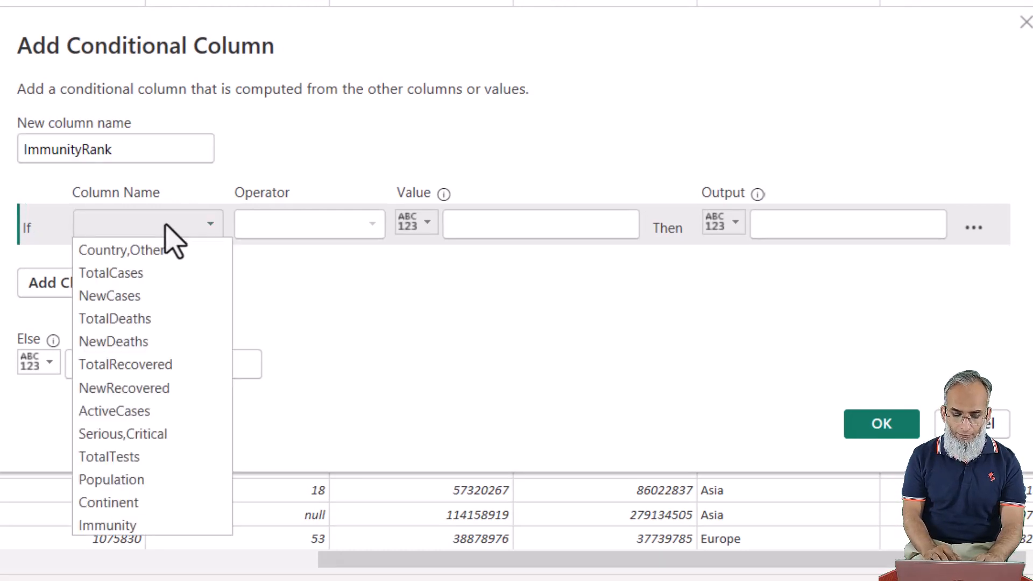
click(132, 529)
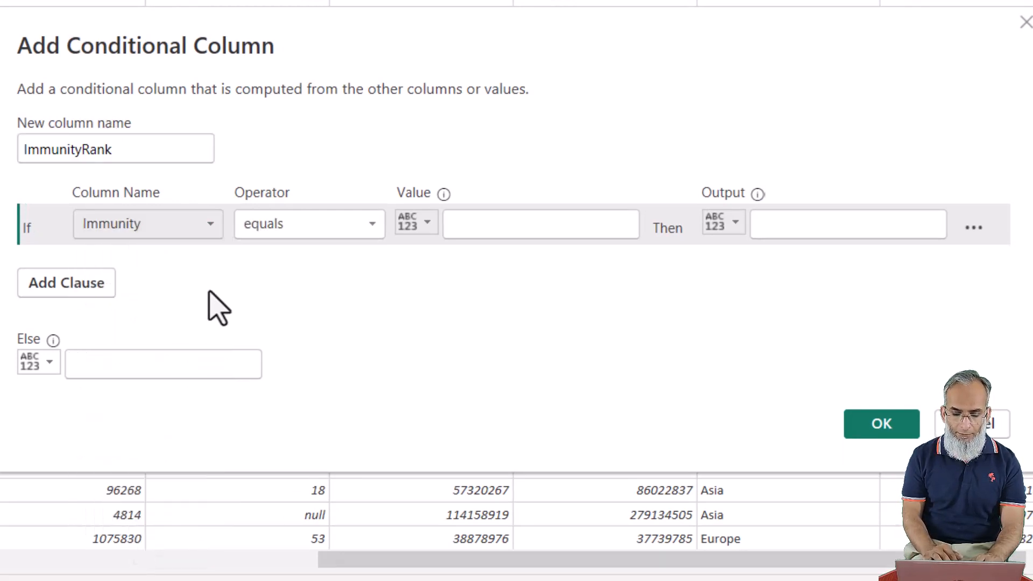
click(347, 224)
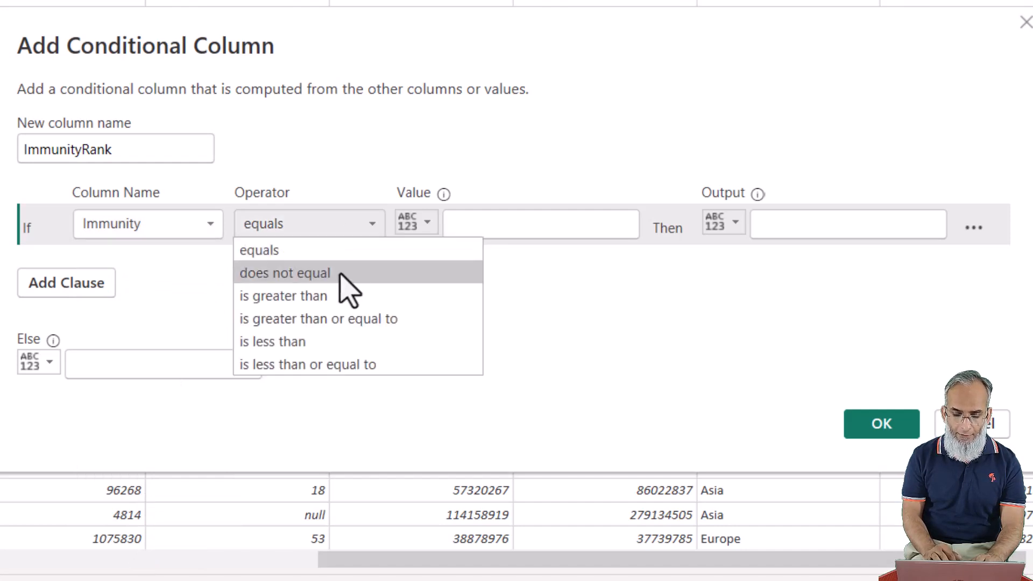
click(331, 318)
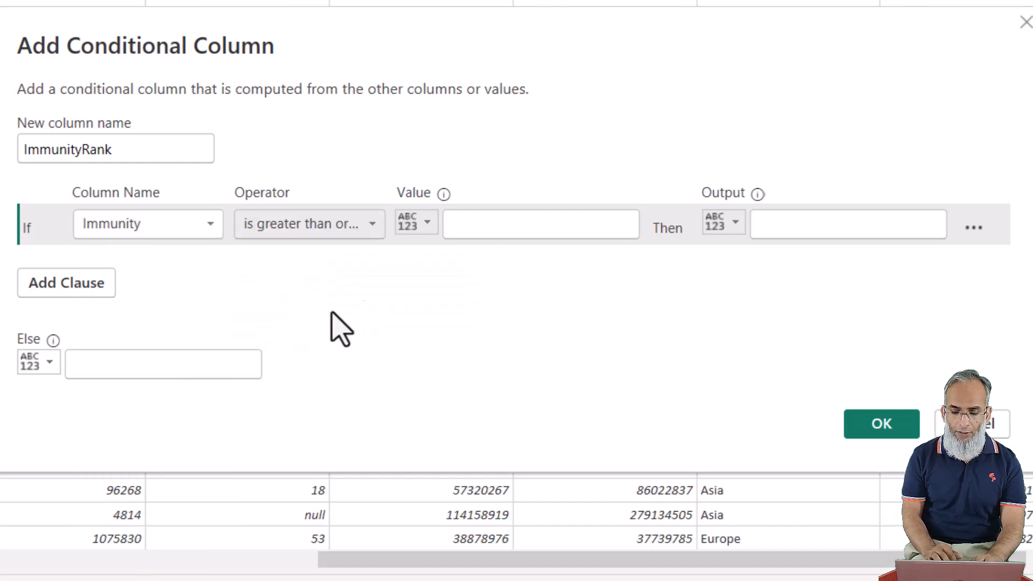
click(508, 231)
text(.9)
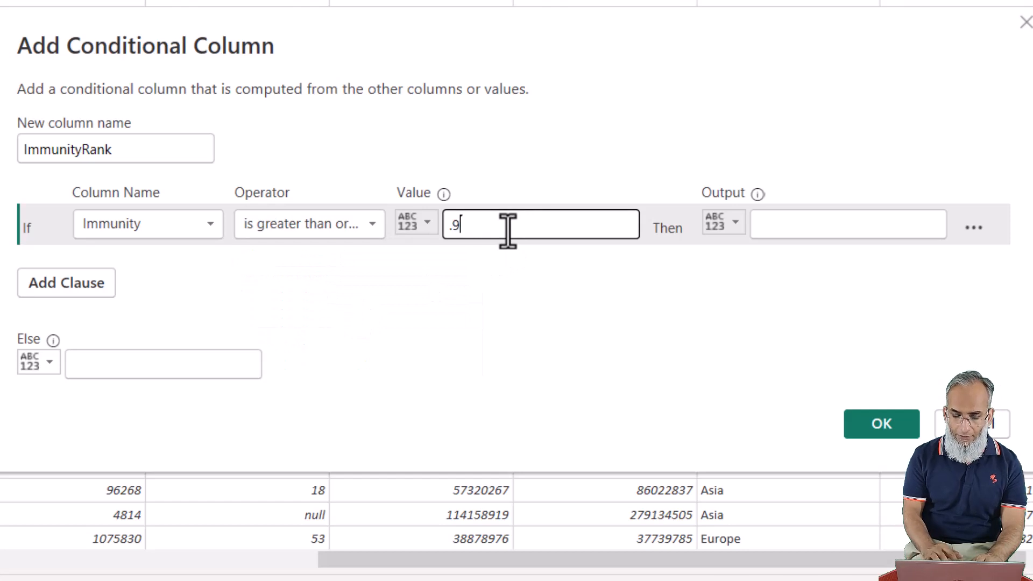
click(829, 226)
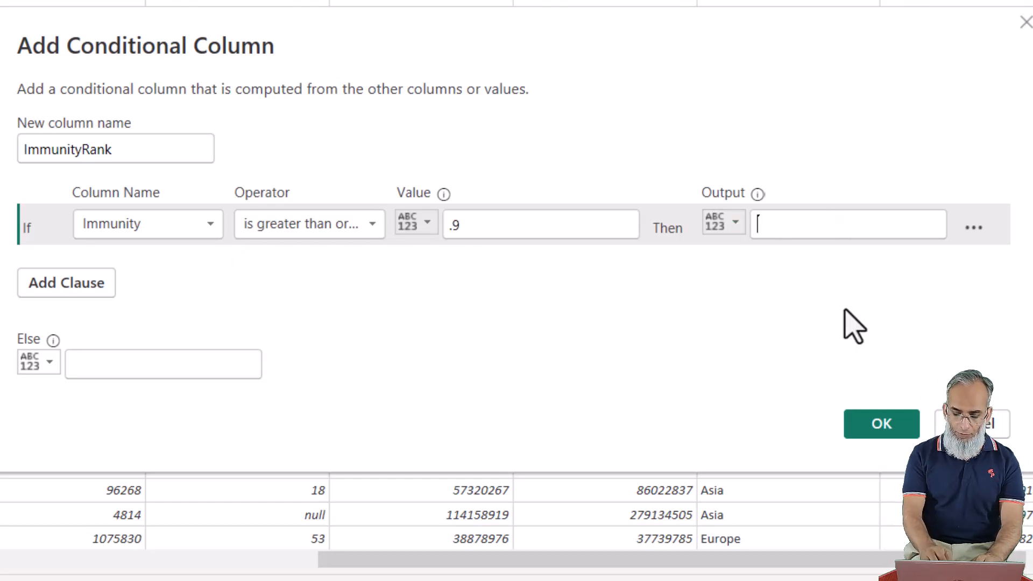
text(Full)
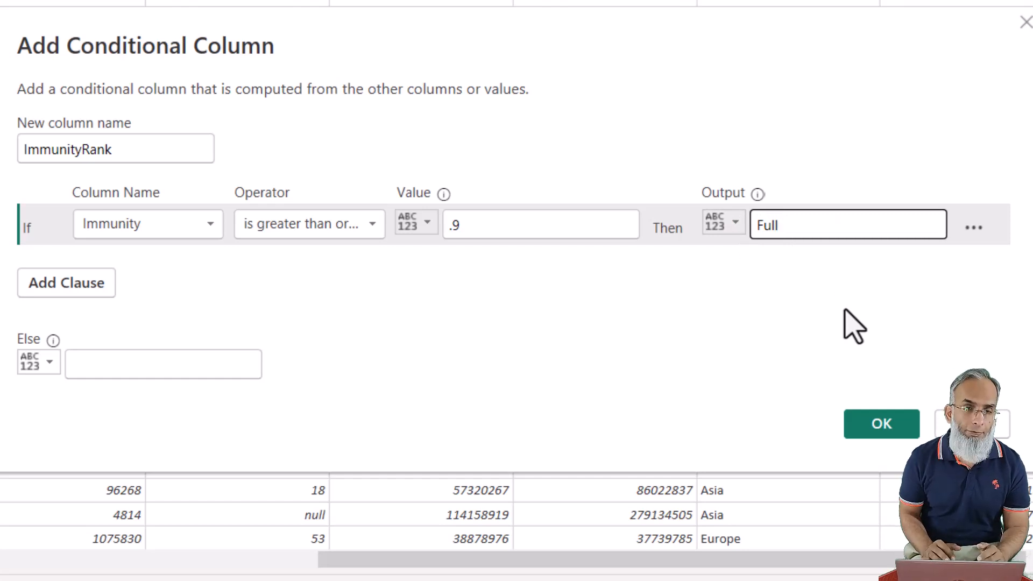
Add a second clause so that Immunity is greater than or equal to .8 outputs Good
click(98, 286)
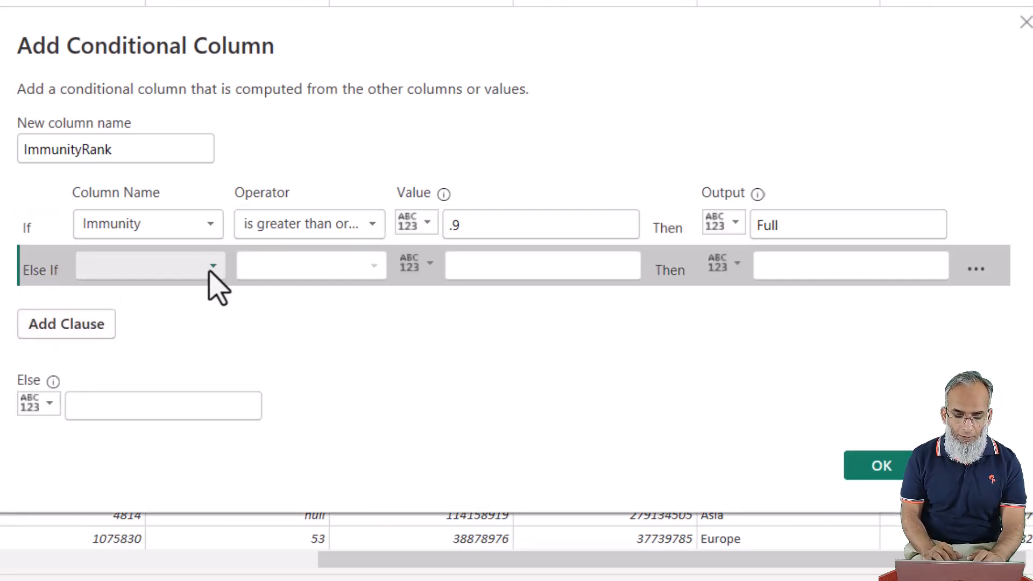
click(210, 272)
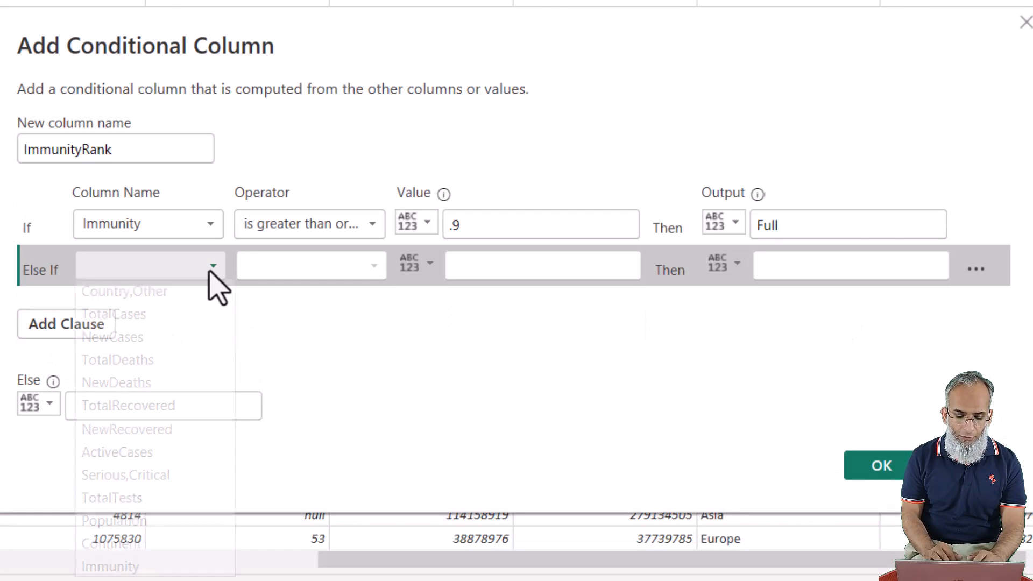
click(130, 566)
click(305, 269)
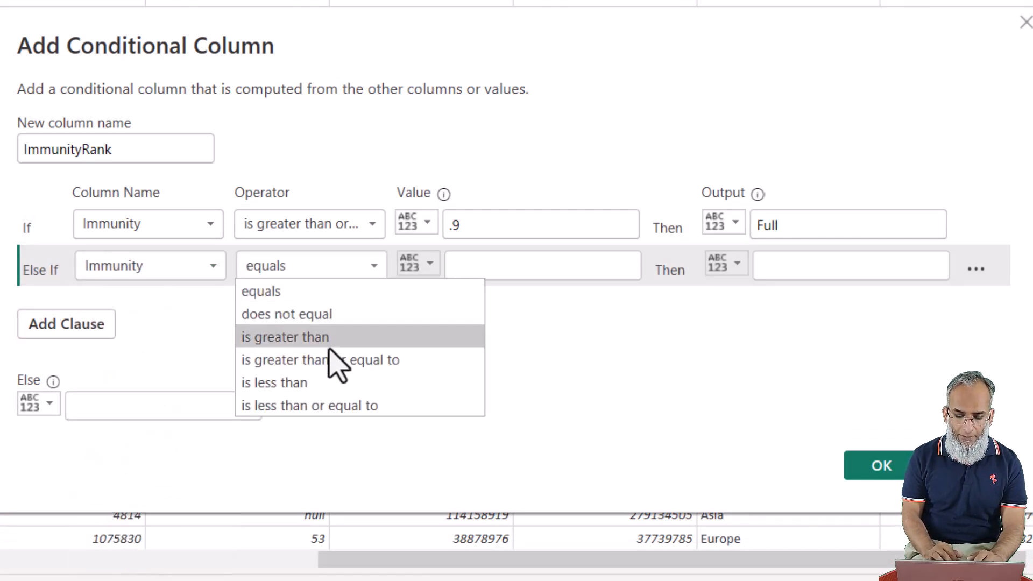
click(328, 360)
click(507, 270)
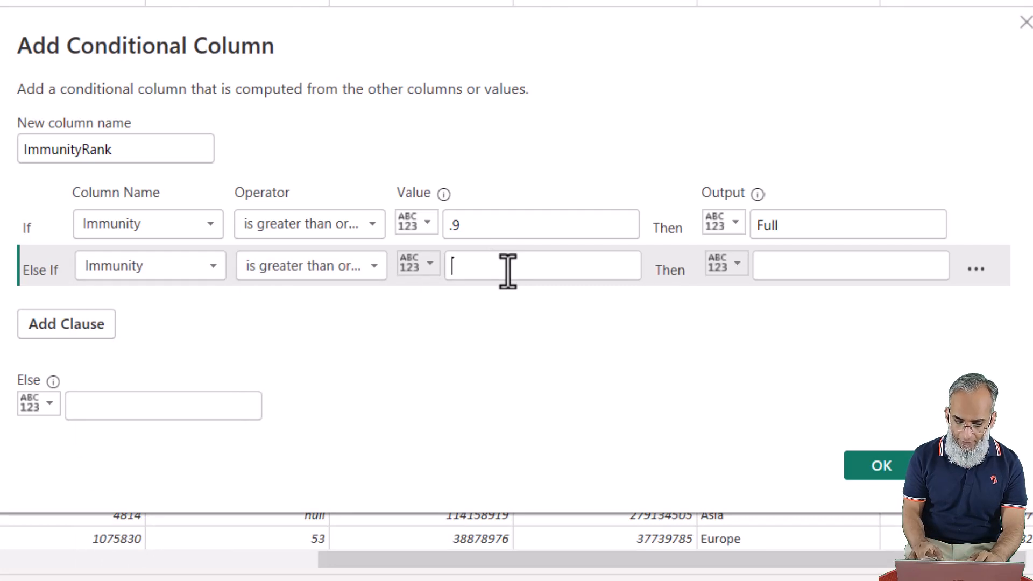
text(.8)
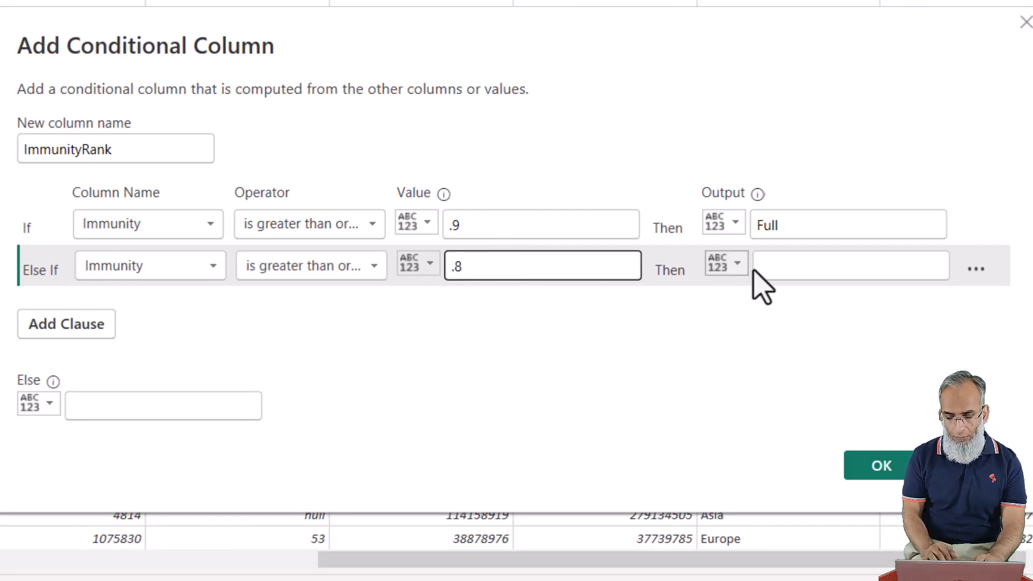
click(769, 270)
text(Good)
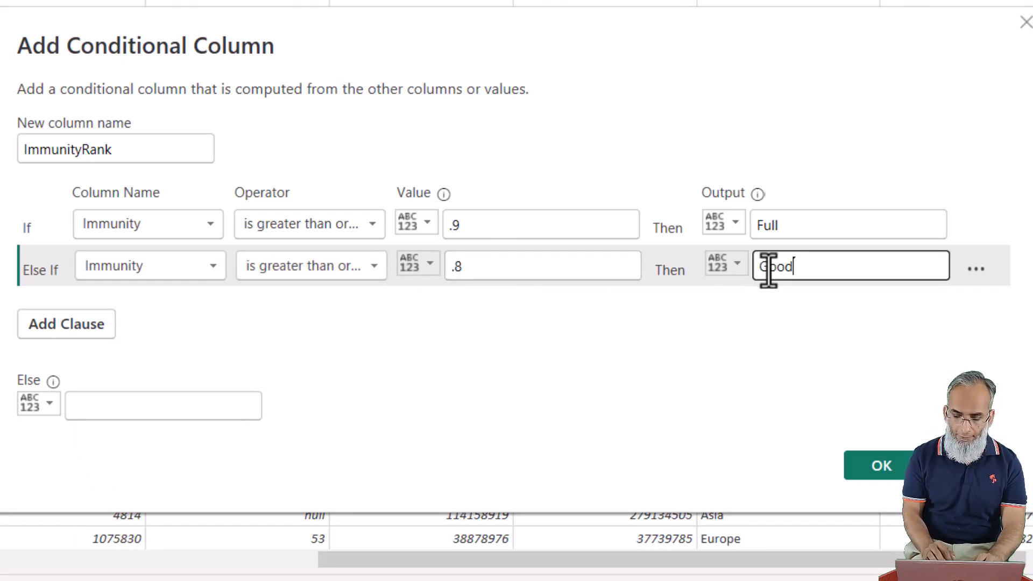
Add a third clause so that Immunity is greater than or equal to .7 outputs Average
click(95, 324)
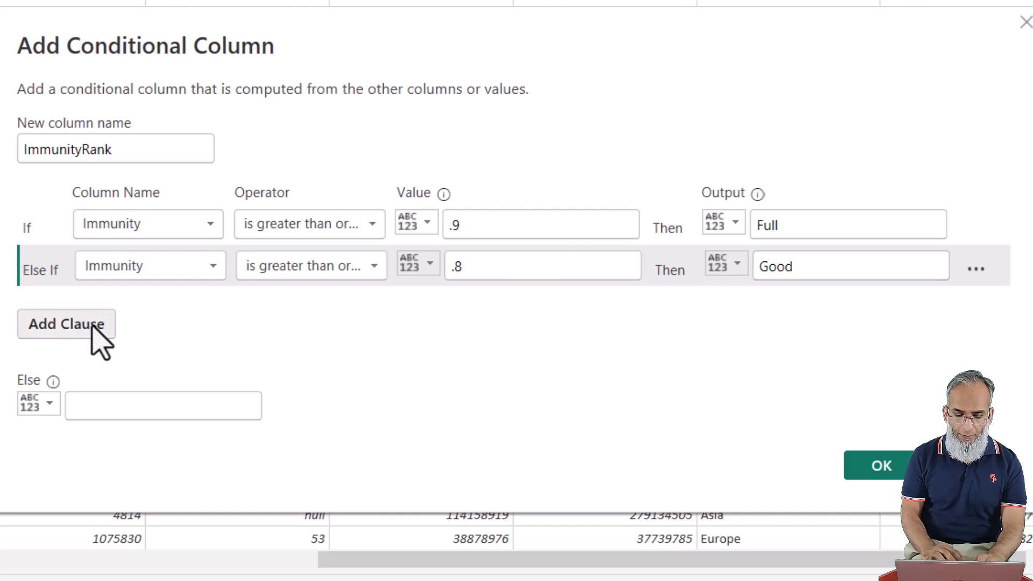
click(210, 310)
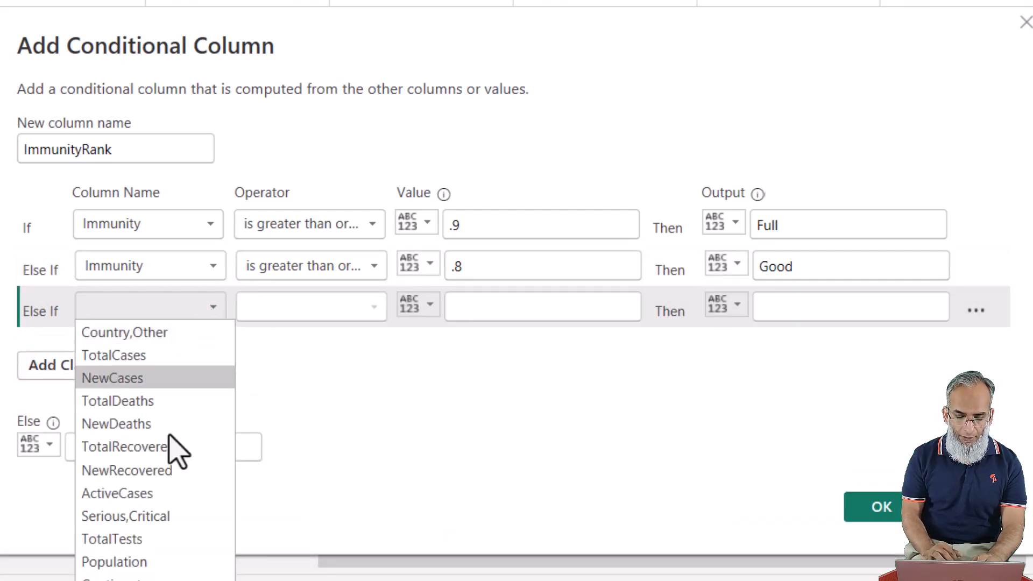
click(323, 306)
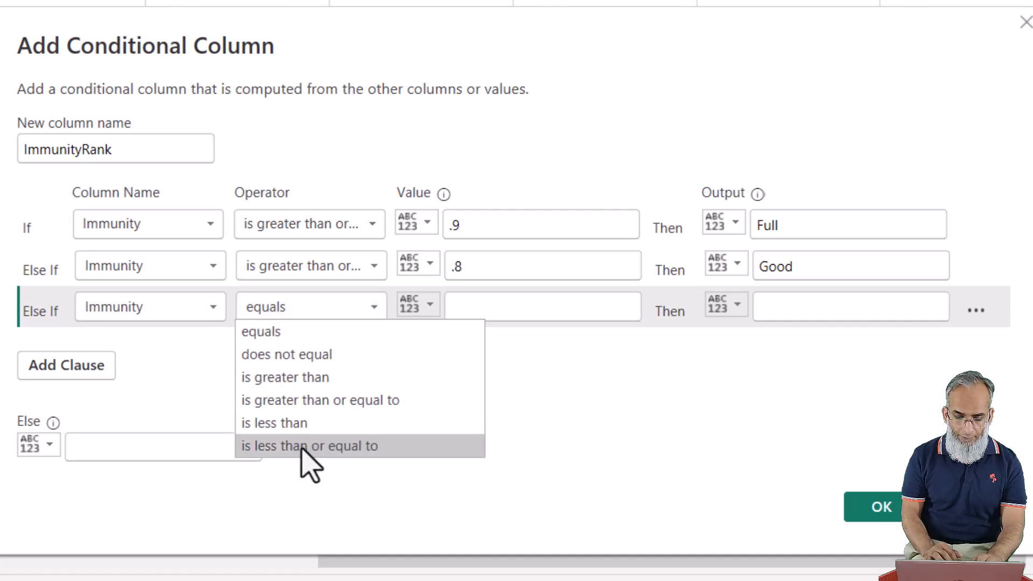
click(325, 401)
click(487, 311)
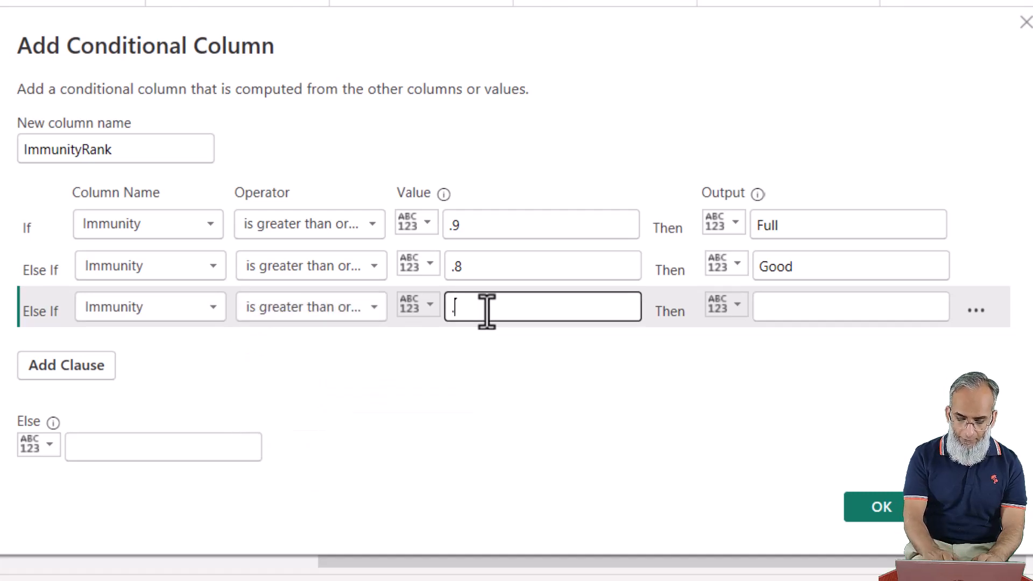
text(.7)
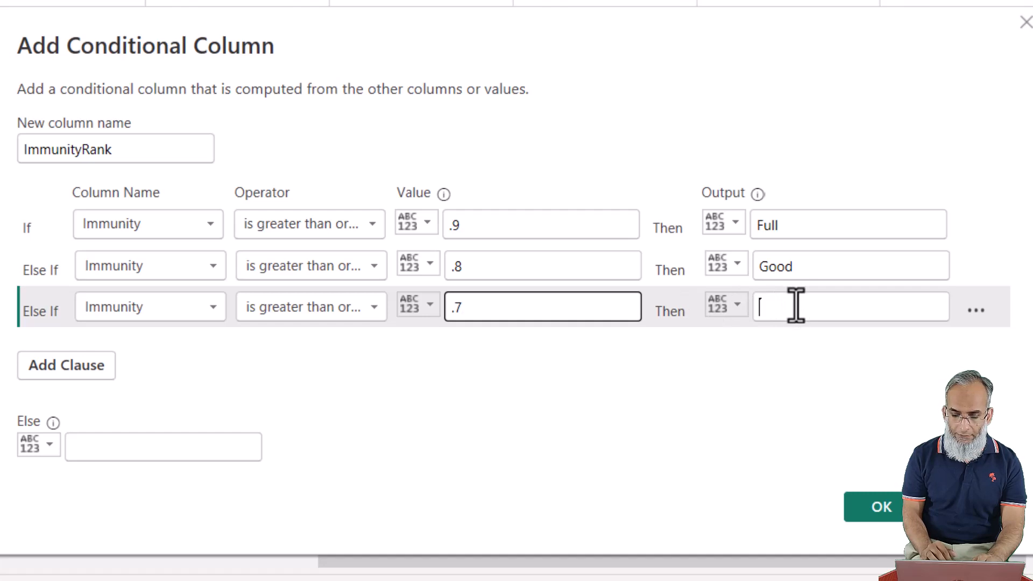
click(796, 305)
text(Average)
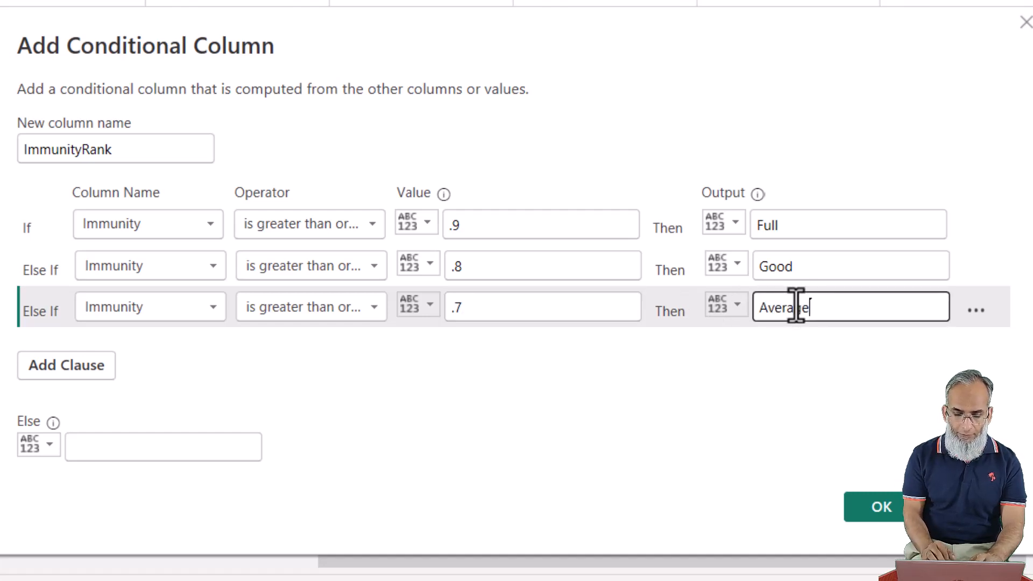
Add a fourth clause so that Immunity is less than .7 outputs Poor, and create the ImmunityRank column
click(96, 369)
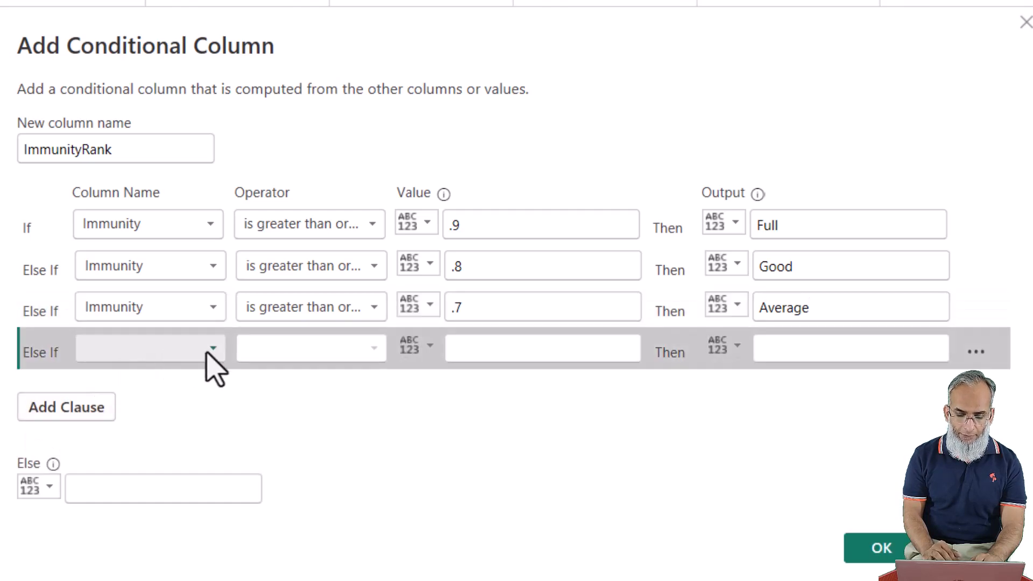
click(207, 353)
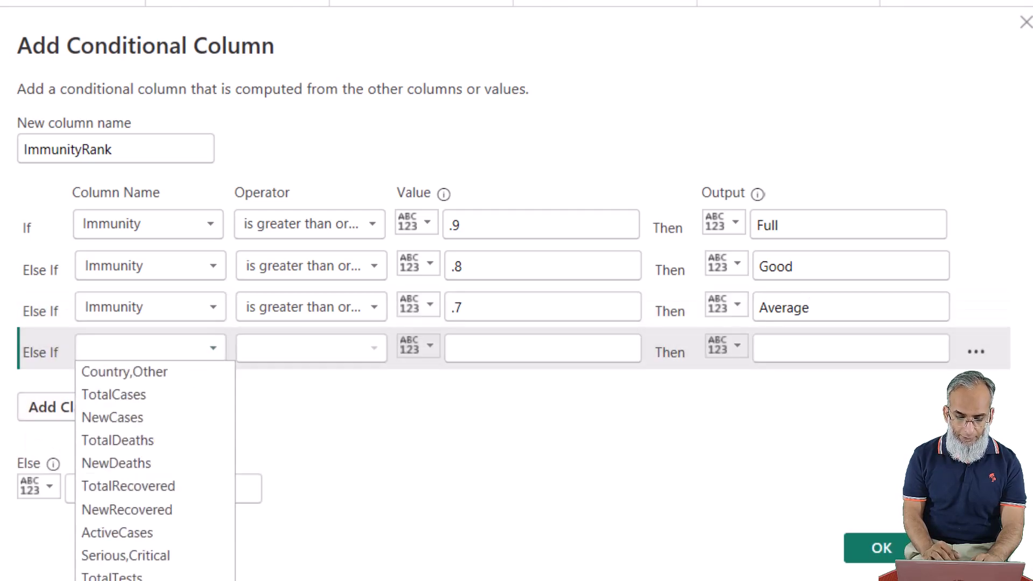
click(141, 580)
click(317, 353)
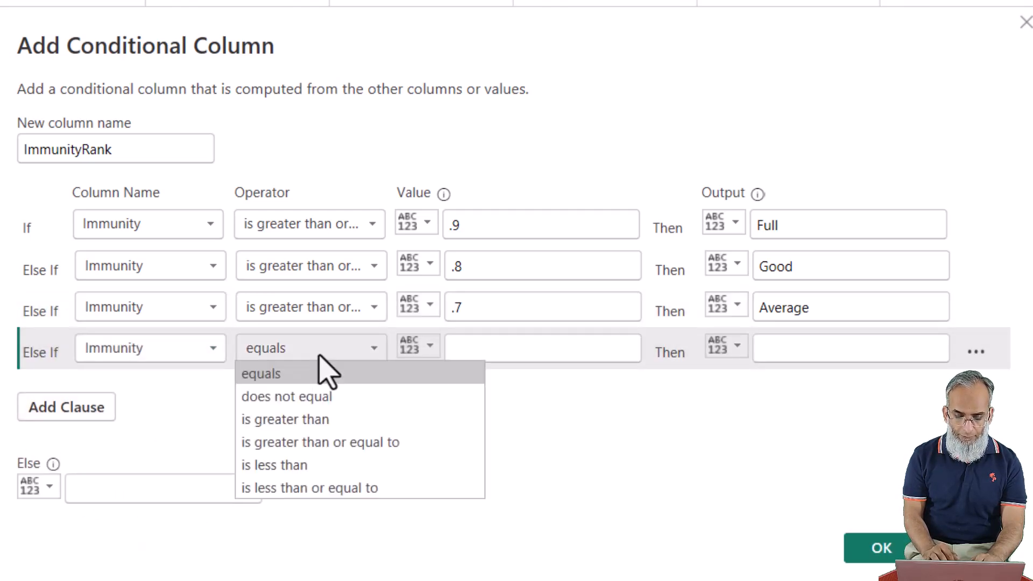
click(304, 465)
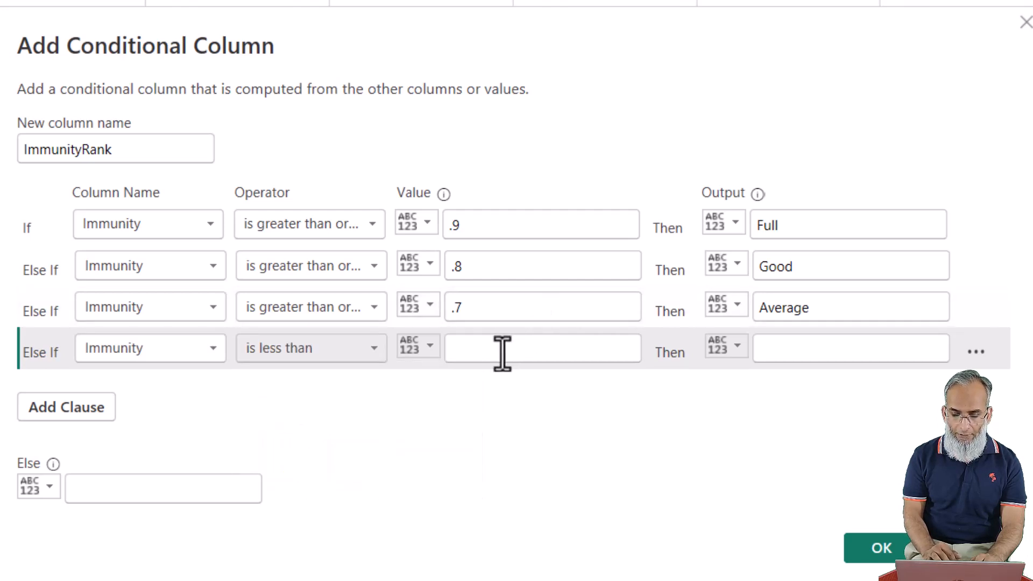
click(499, 351)
text(.7)
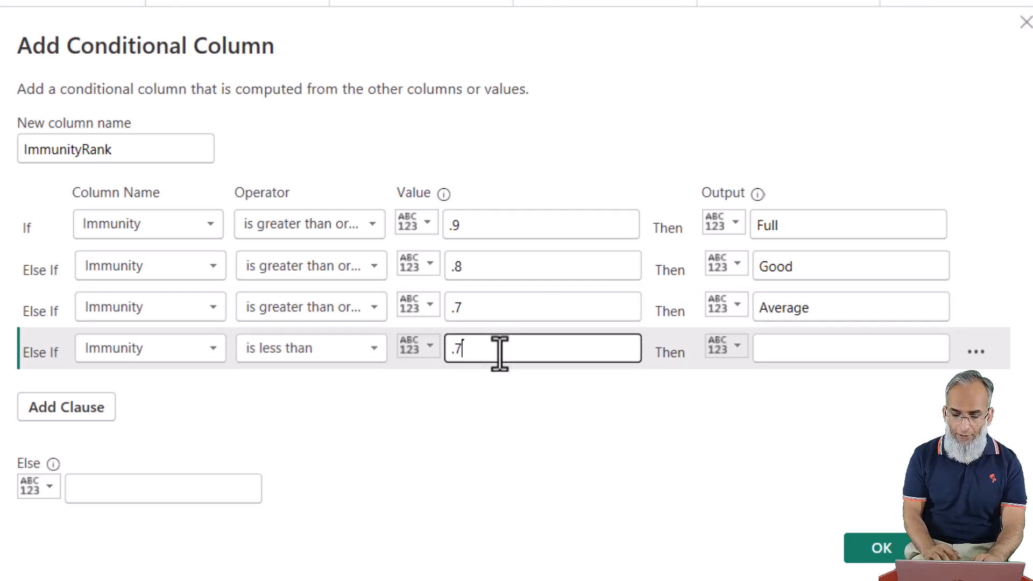
click(841, 349)
text(Poor)
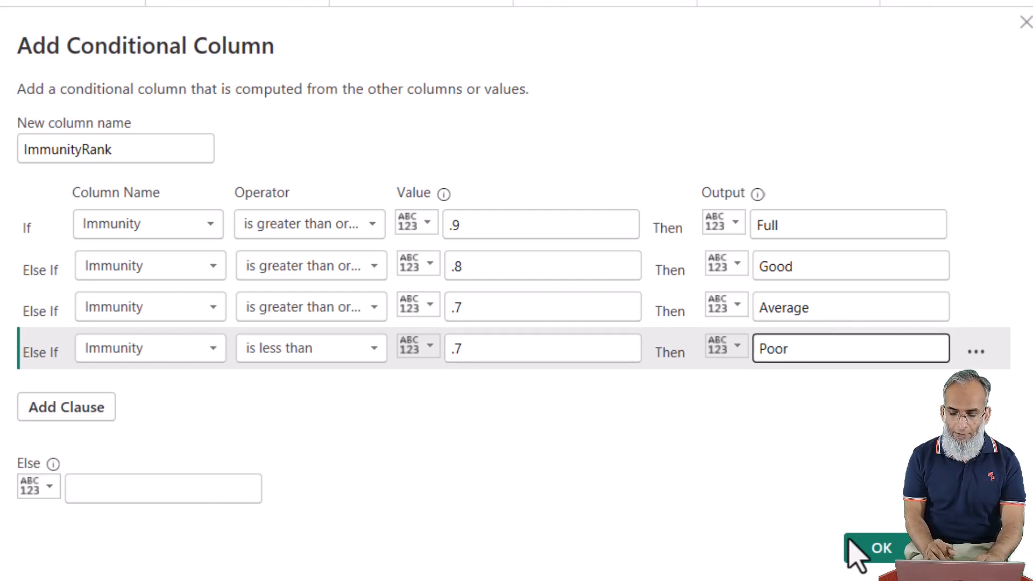
click(880, 549)
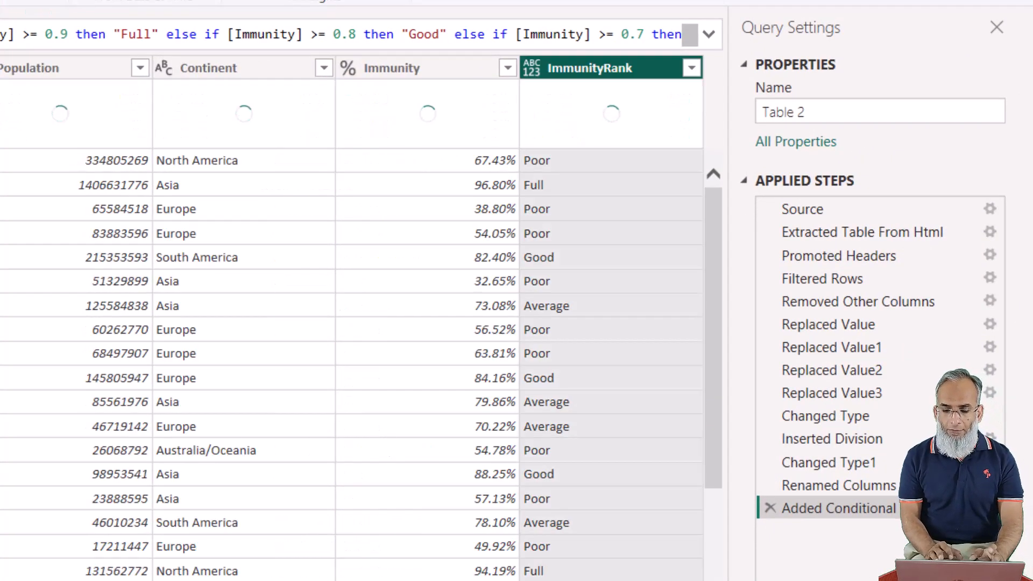
Set the ImmunityRank column's data type to Text
click(532, 70)
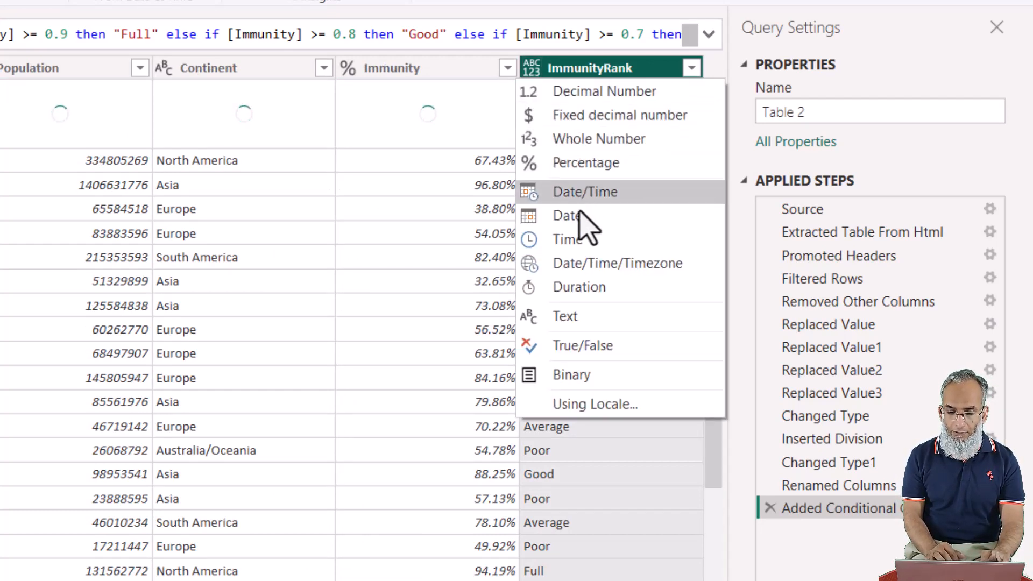
click(565, 321)
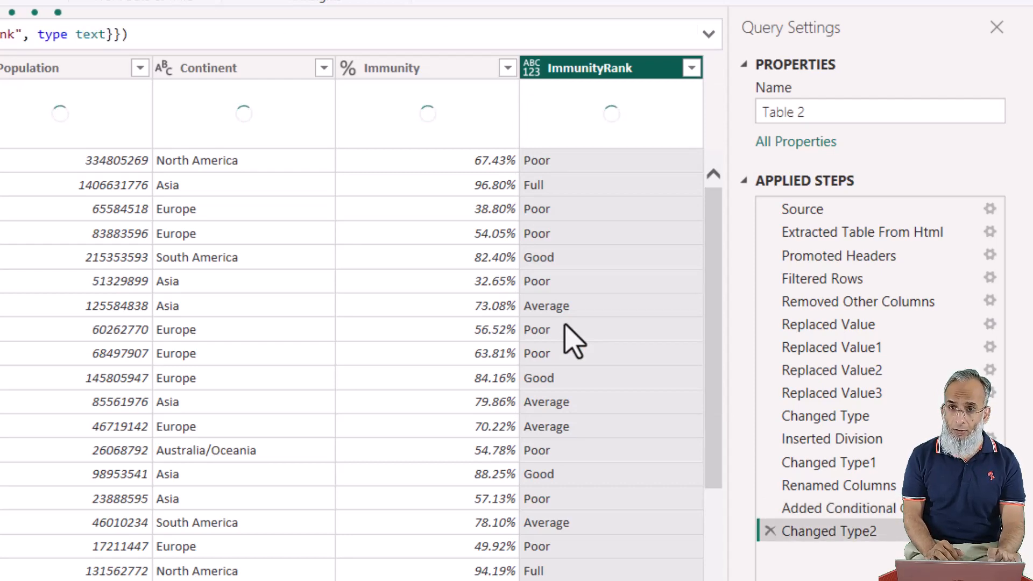
click(647, 499)
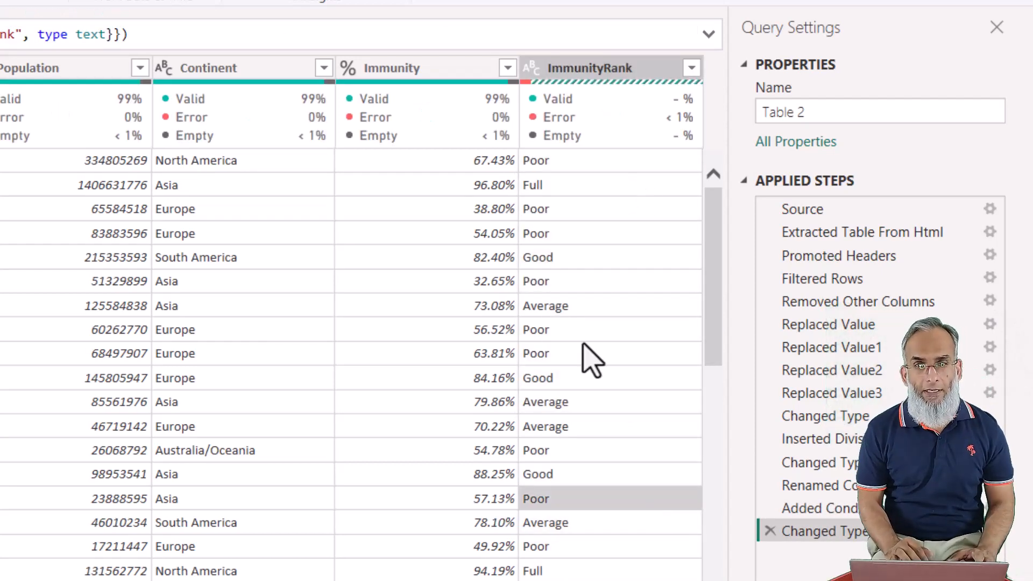
Replace the errors in the ImmunityRank column with Poor
mouse_move(665, 132)
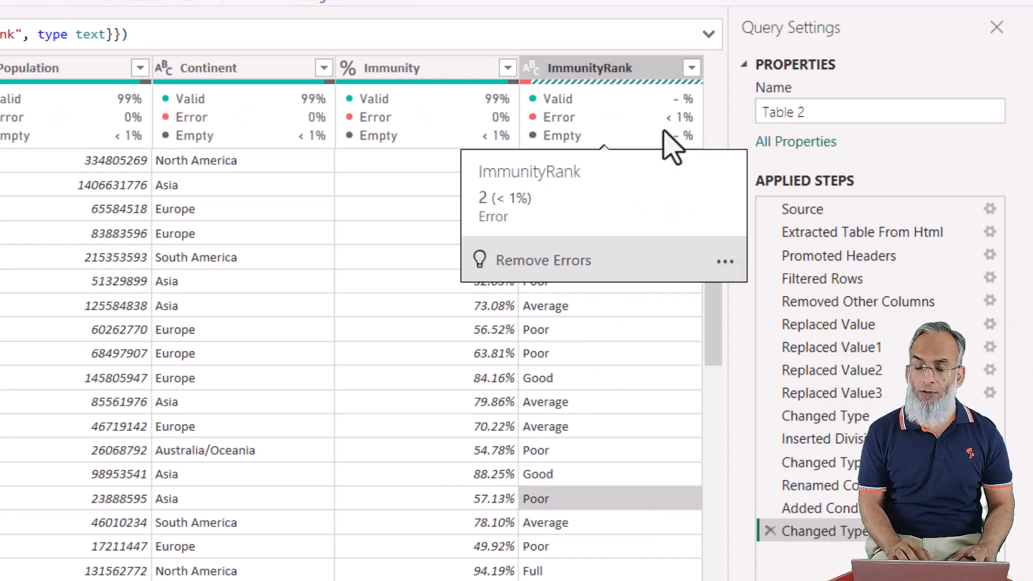
scroll(627, 404, down, 5)
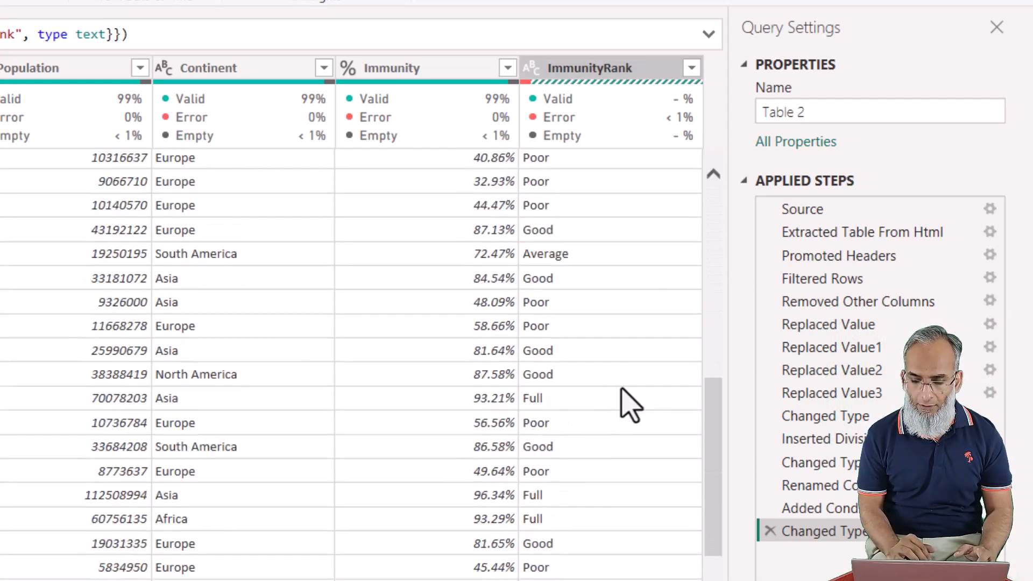
scroll(631, 384, down, 10)
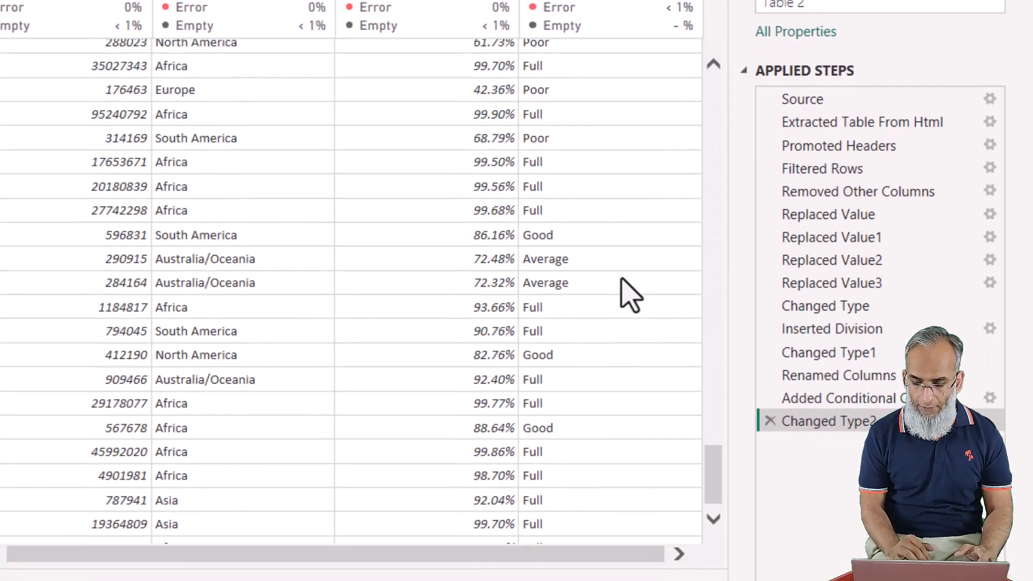
scroll(631, 295, down, 15)
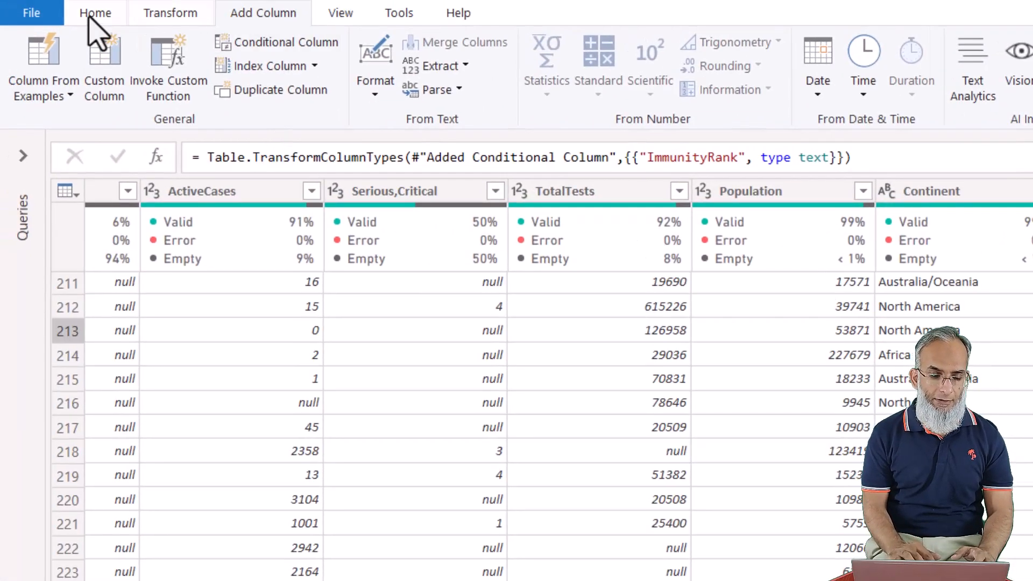
click(164, 14)
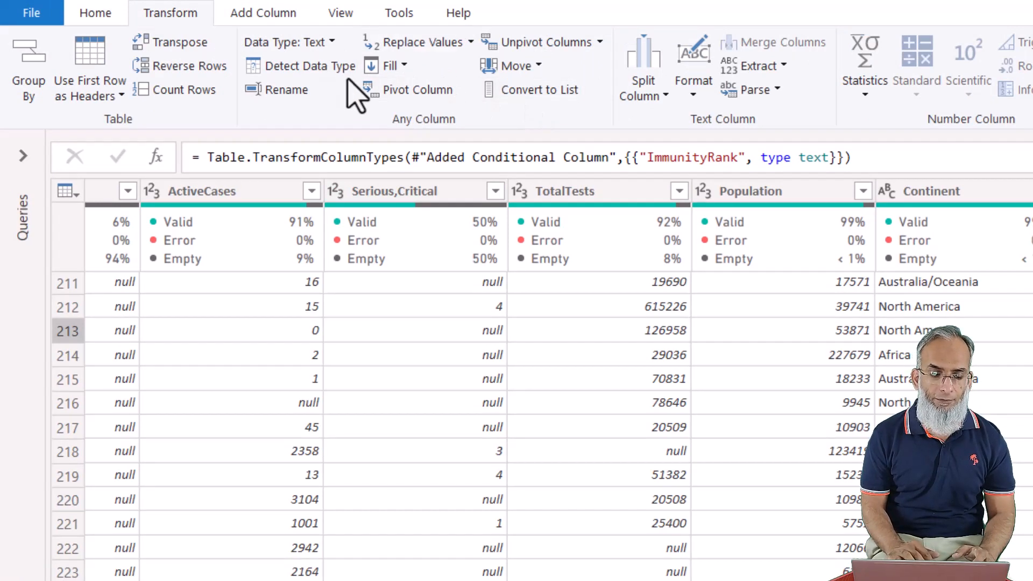
click(471, 45)
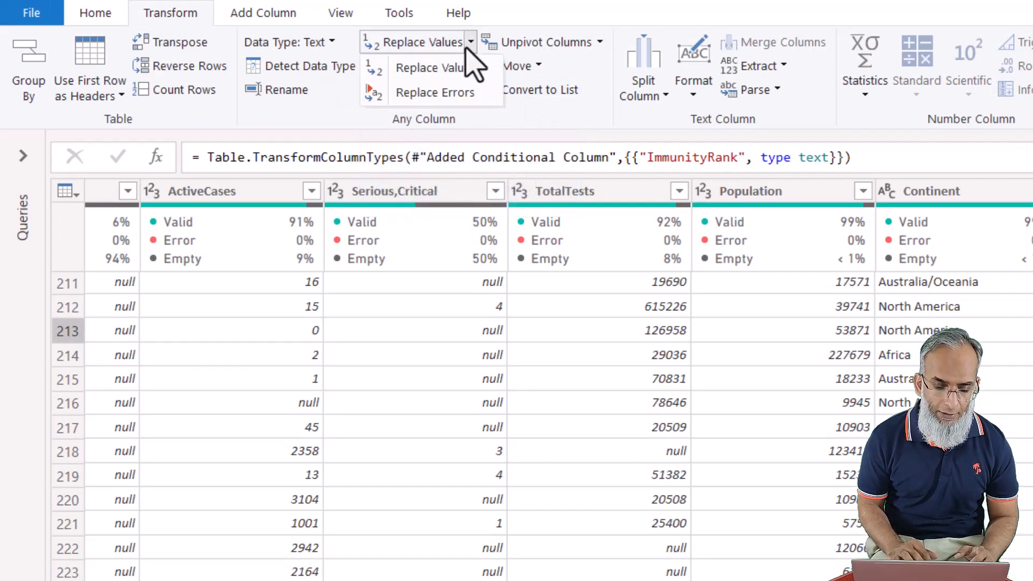
click(461, 93)
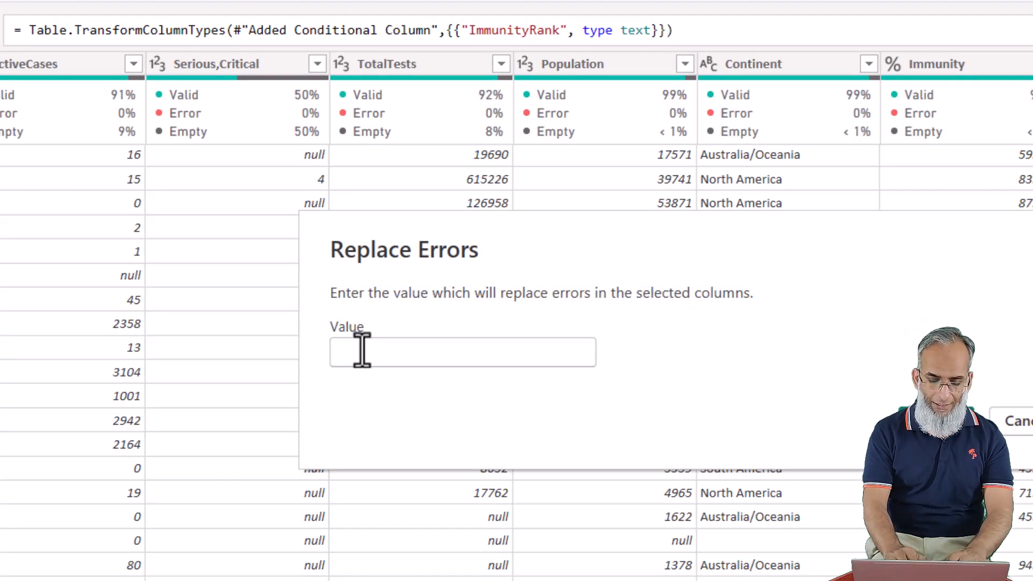
click(362, 350)
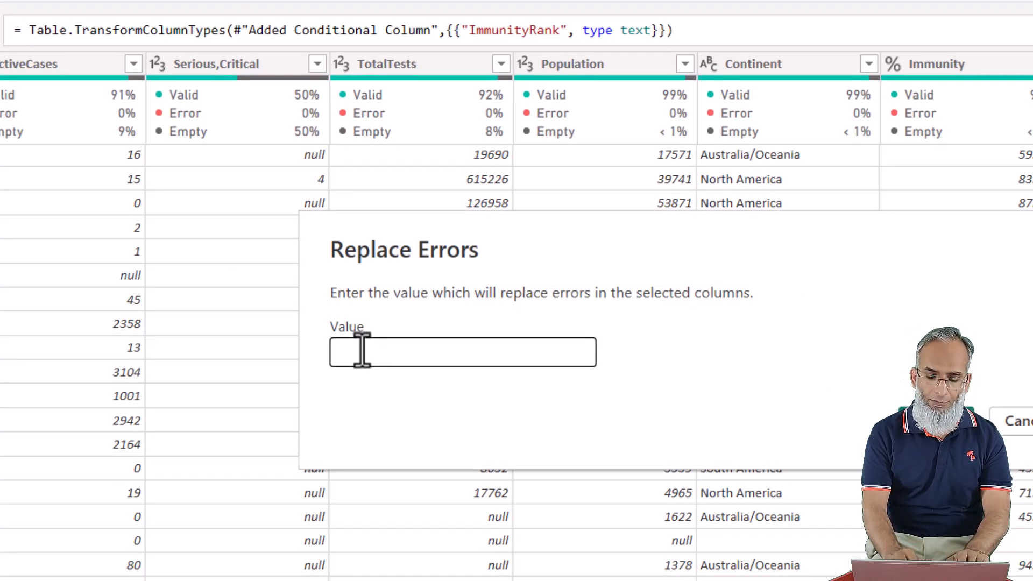
text(Poor)
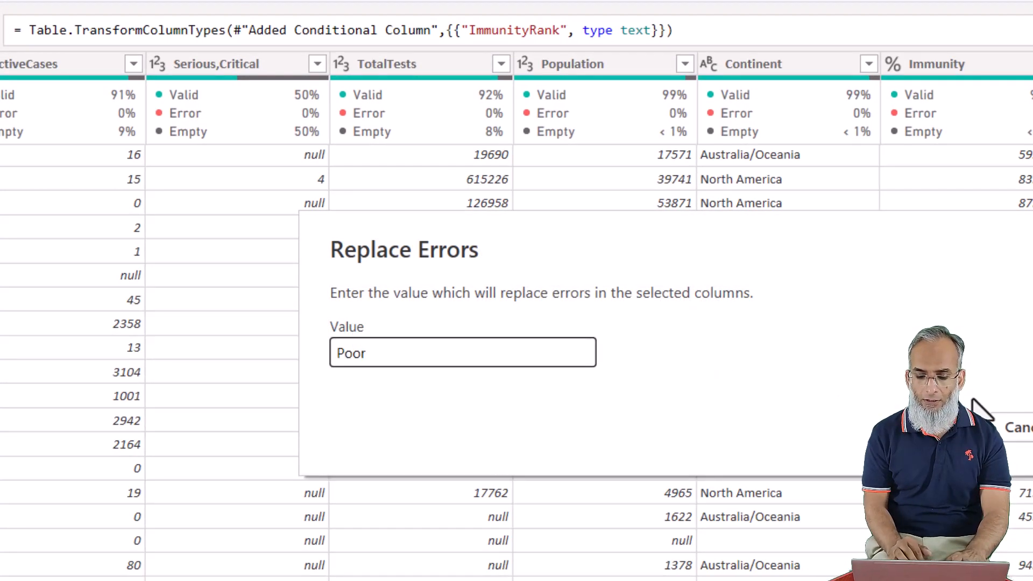
key(Return)
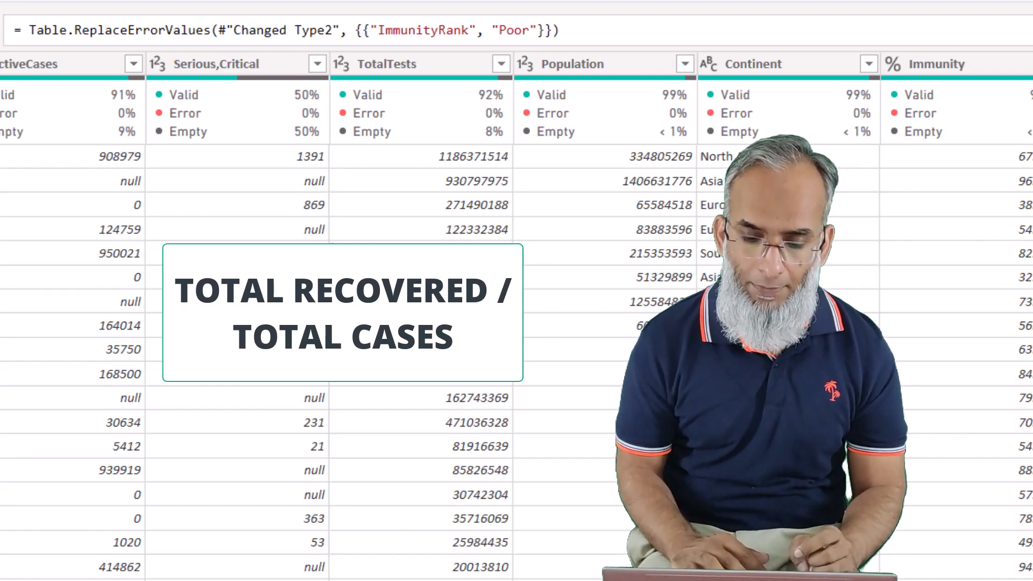
Add a column that divides TotalRecovered by TotalCases
scroll(575, 267, left, 5)
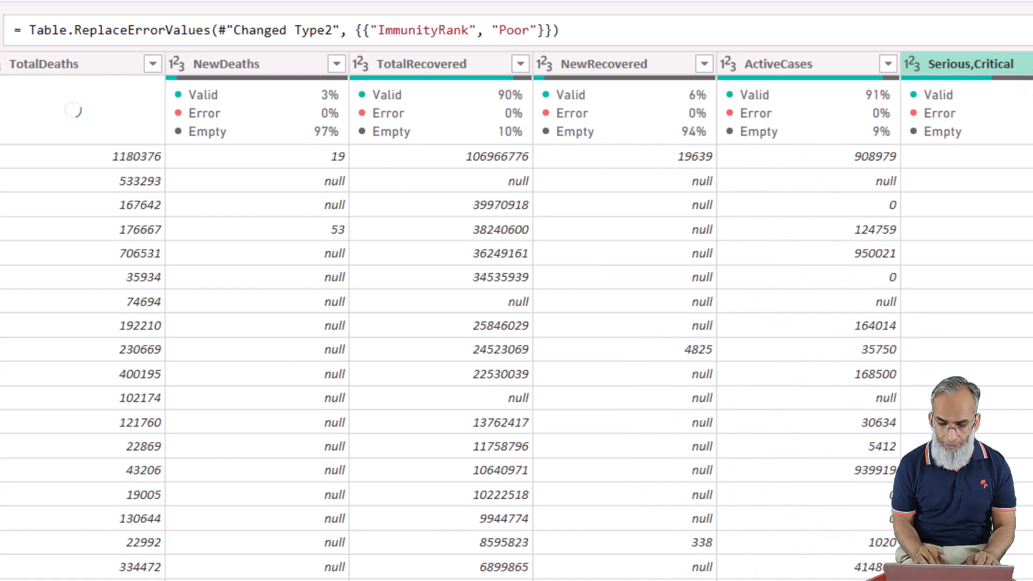
click(431, 69)
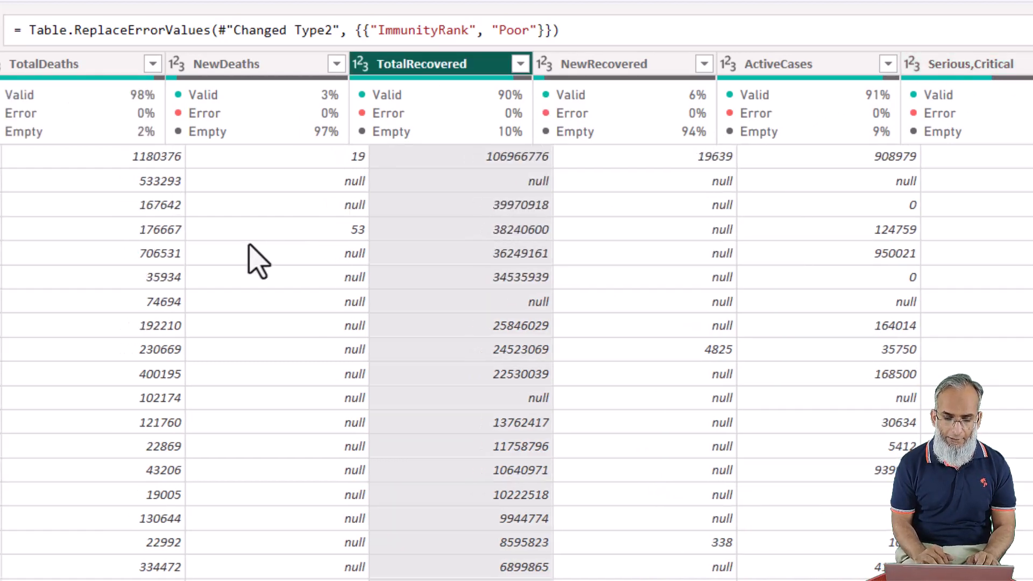
scroll(259, 261, left, 5)
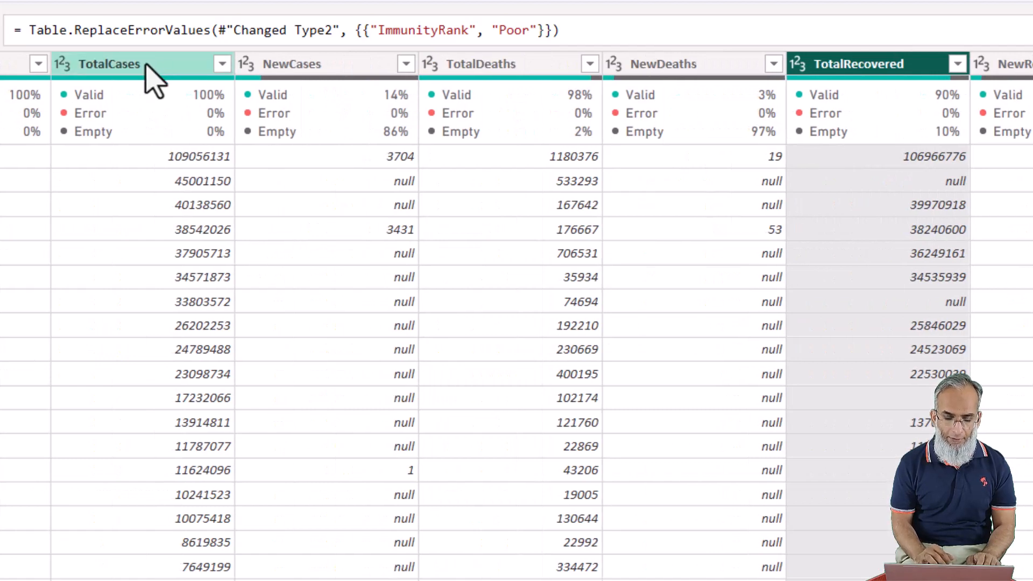
ctrl+click(147, 65)
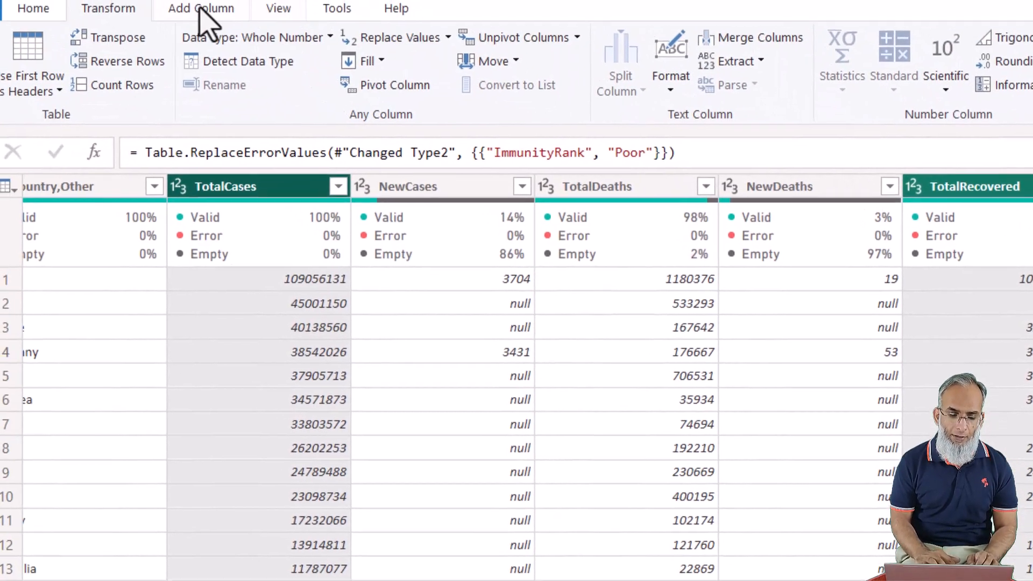
click(196, 13)
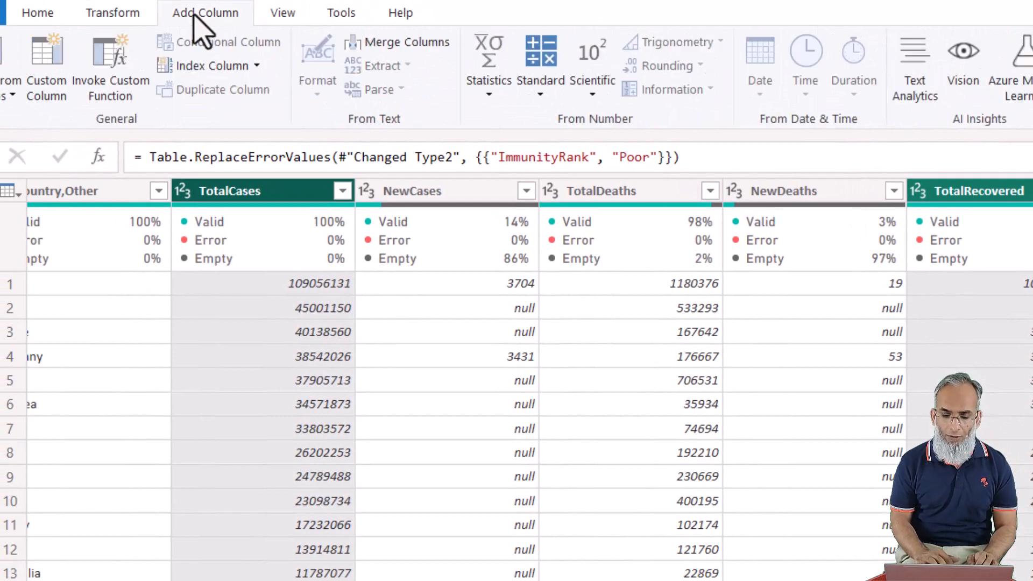
click(539, 96)
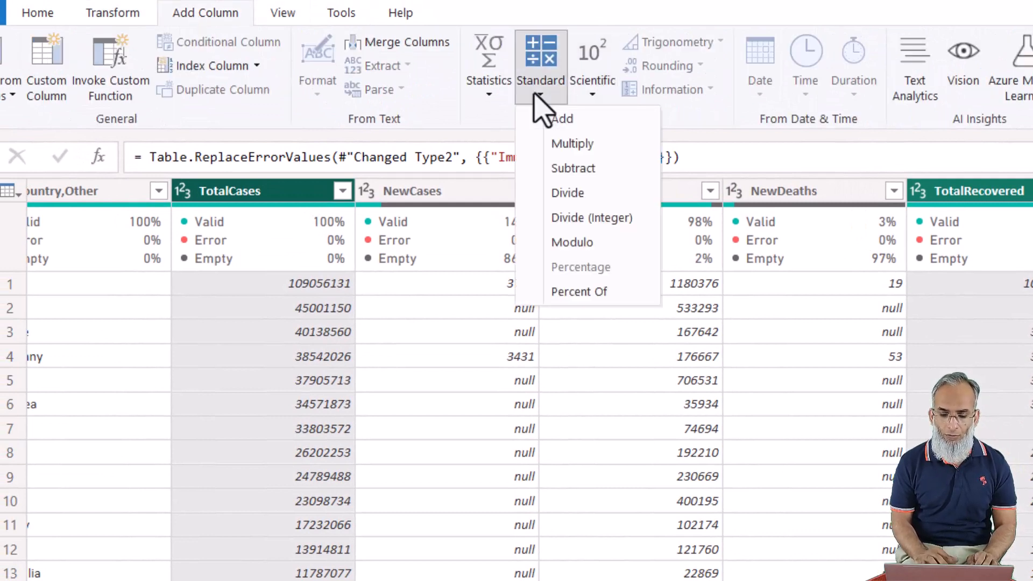
click(597, 194)
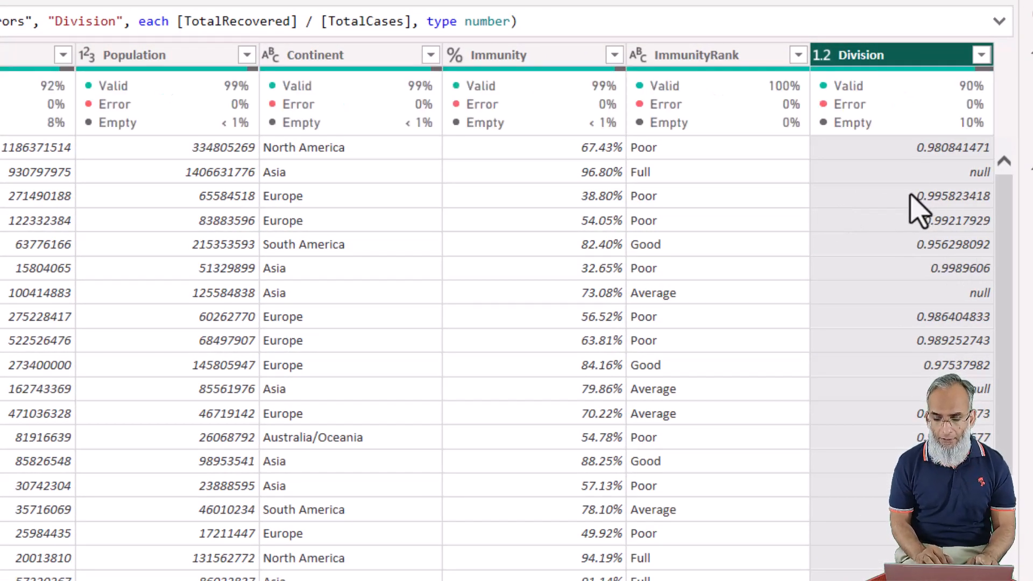
Set the Division column's data type to Percentage and rename it Recovery Capacity
click(821, 55)
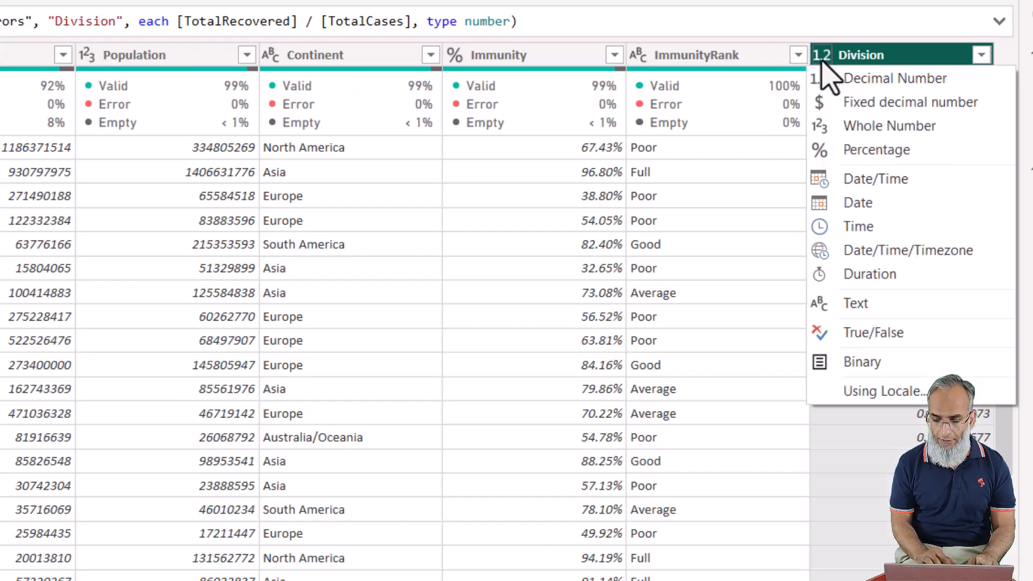
key(Escape)
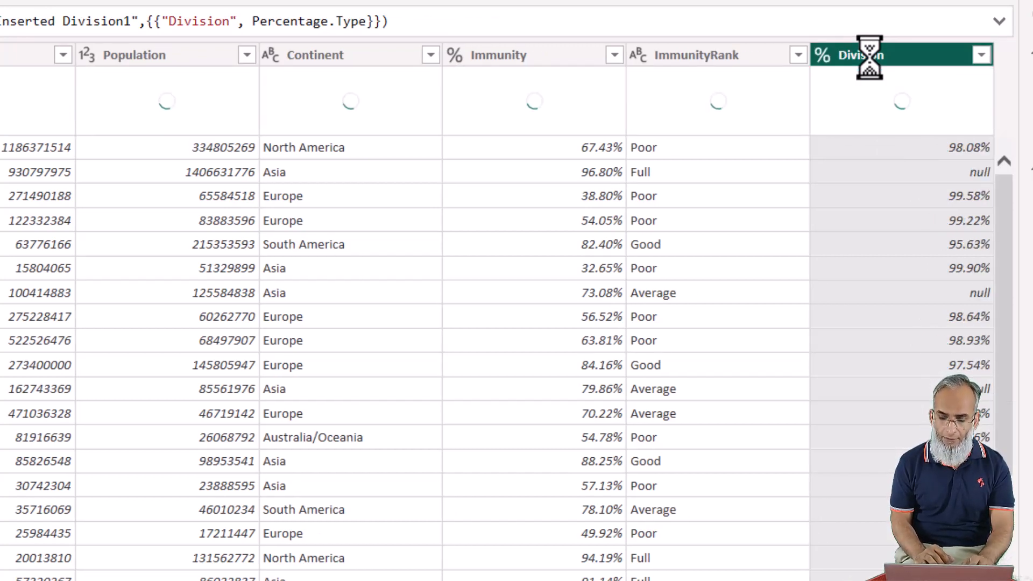
double_click(870, 59)
text(Re)
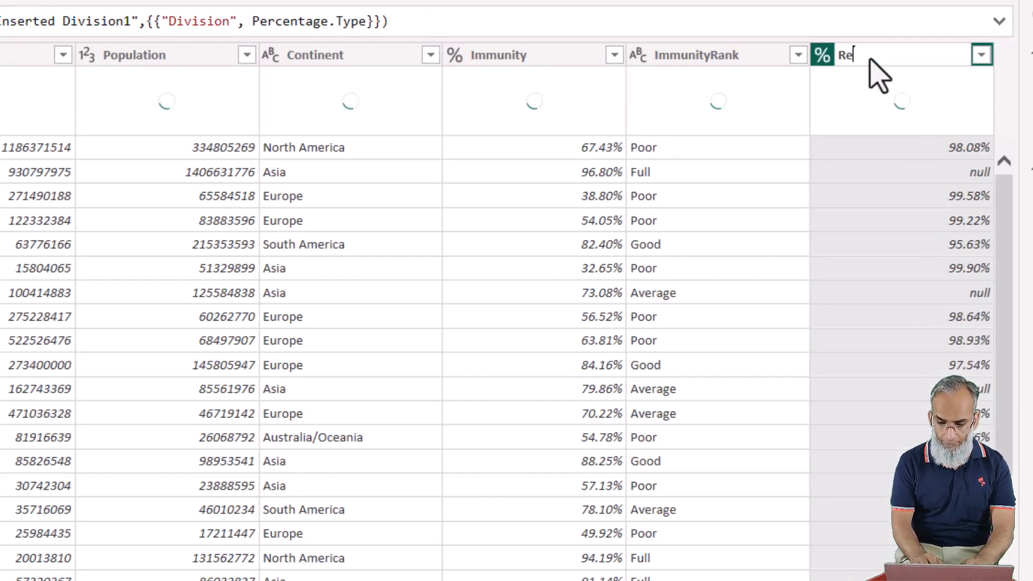
text(covery)
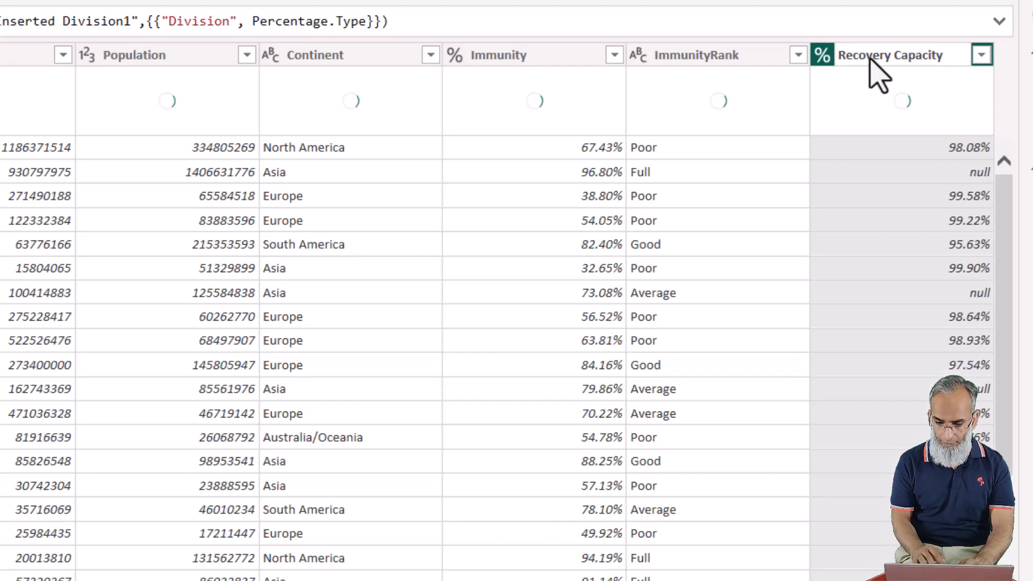
text( Capacity)
key(Return)
click(896, 268)
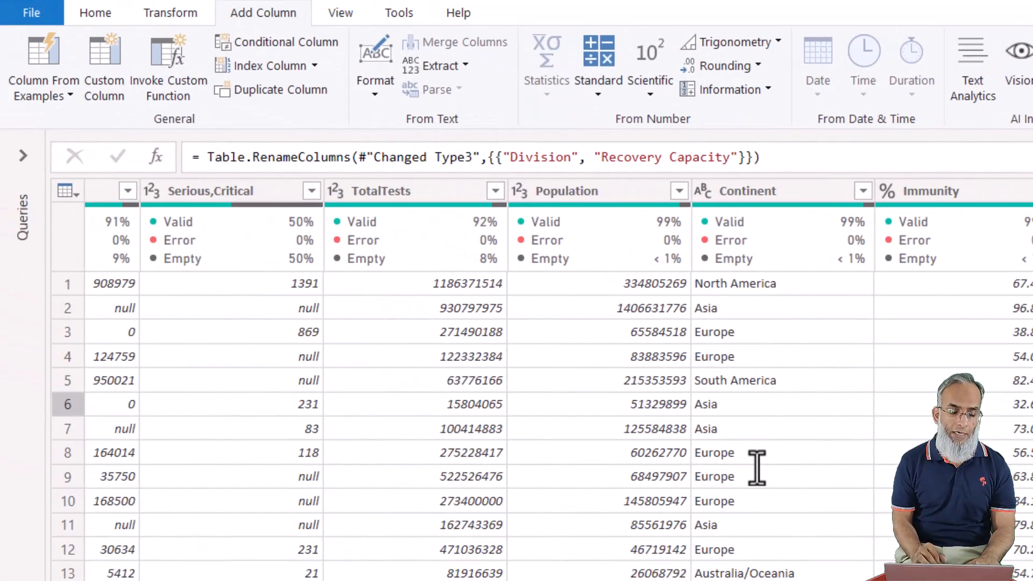
Close the query editor, applying the changes, and expand Table 2 to list its fields in the report
click(86, 15)
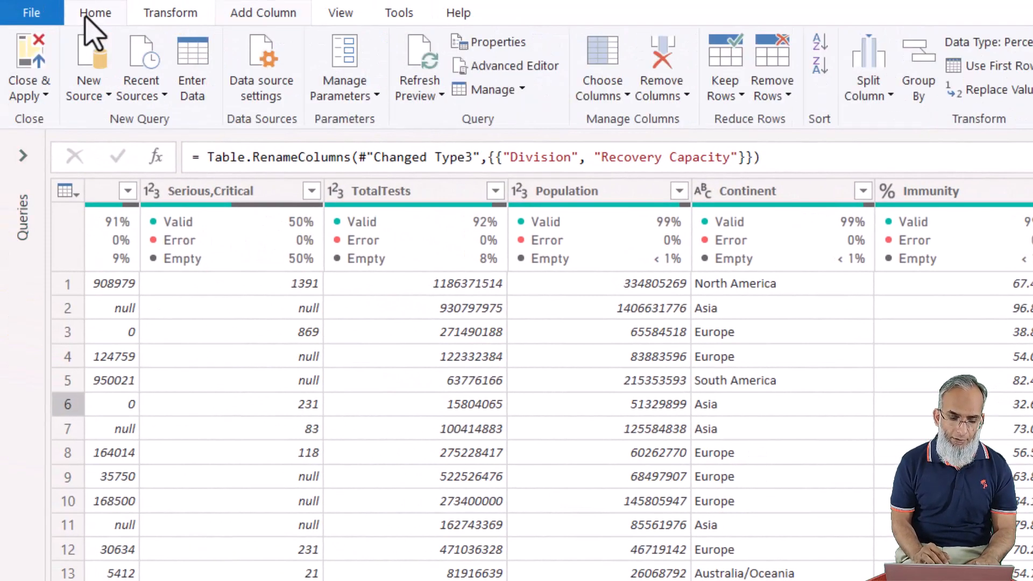
click(33, 62)
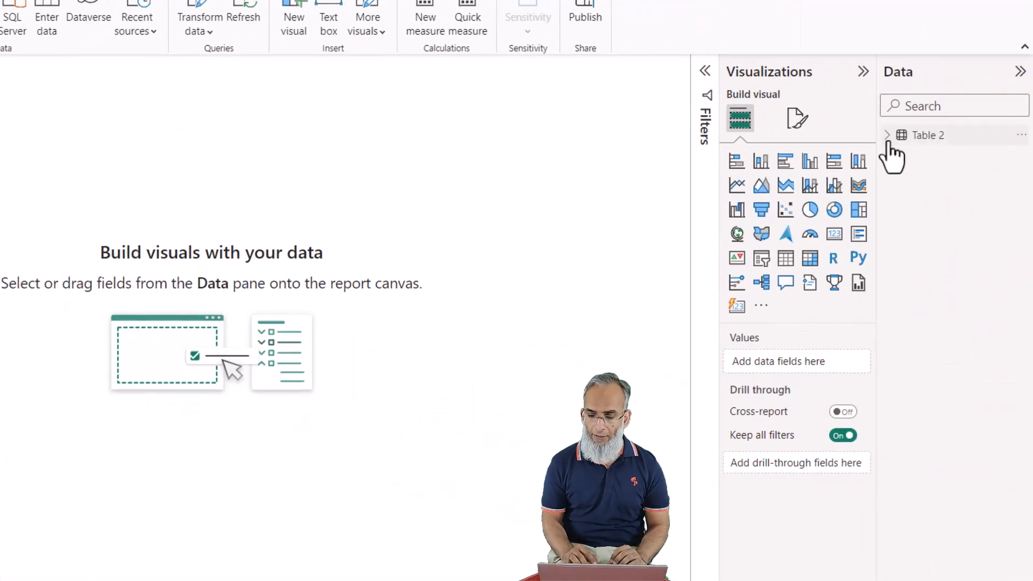
click(888, 141)
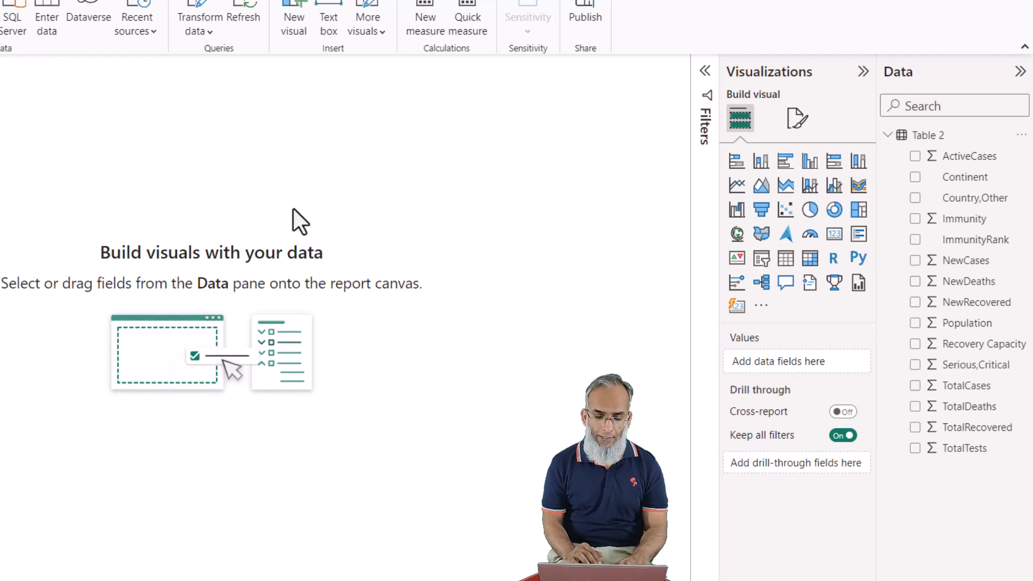
Set the report page's canvas background color to #12239E and remove its transparency
click(796, 120)
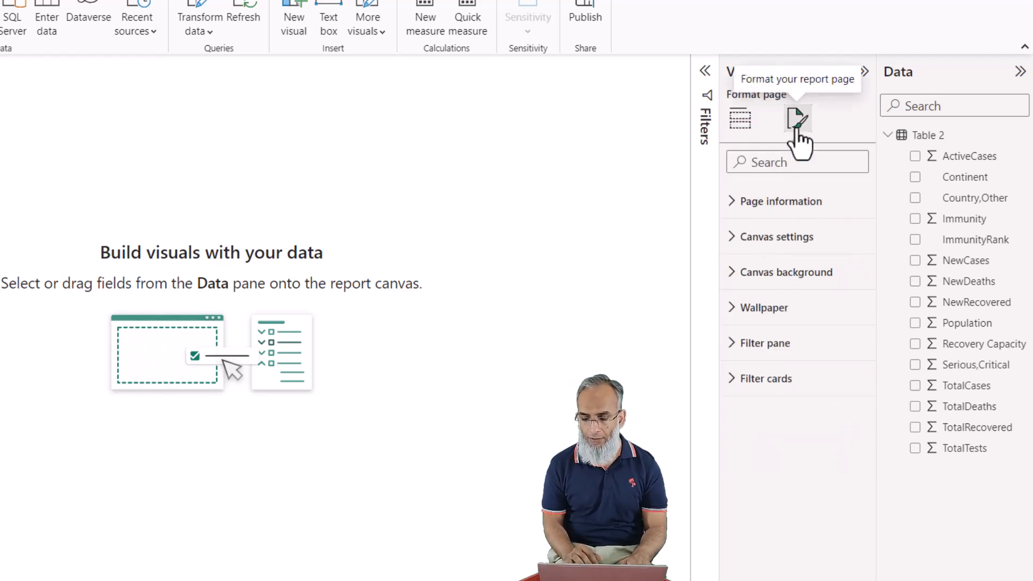
click(738, 277)
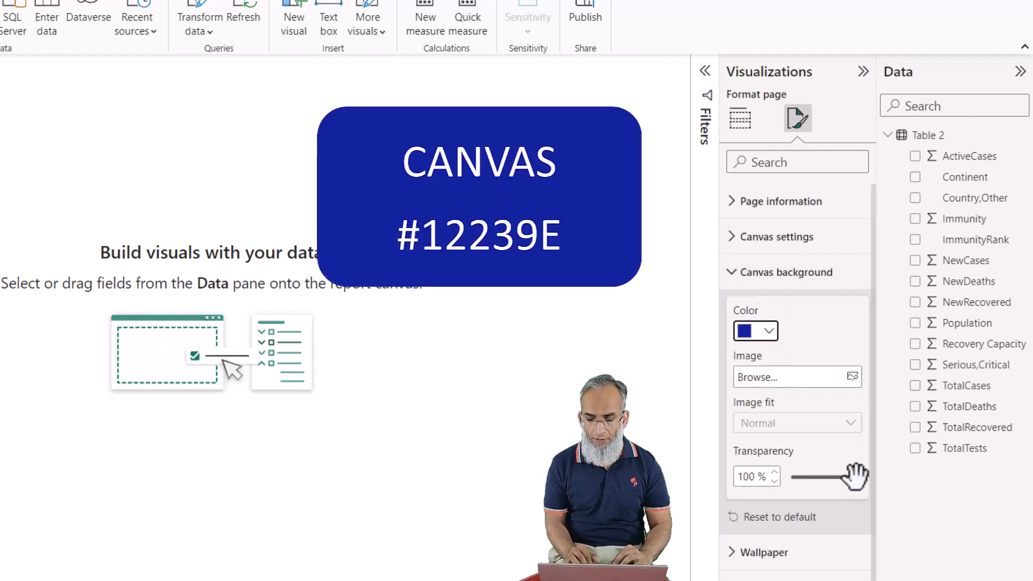
drag(856, 477, 760, 488)
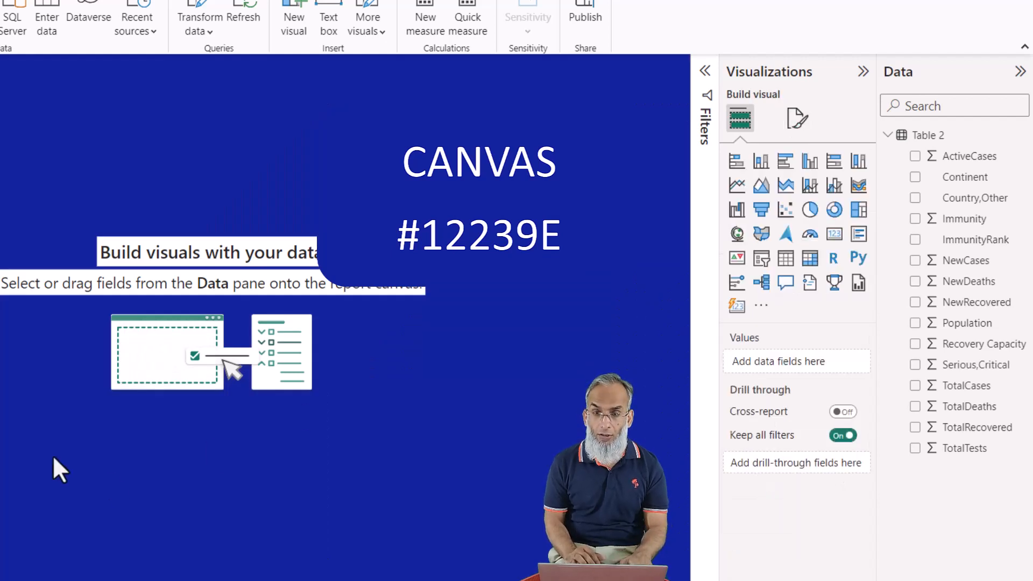
Add a slicer on the Continent field and place it slightly below the canvas's upper-left corner
click(762, 259)
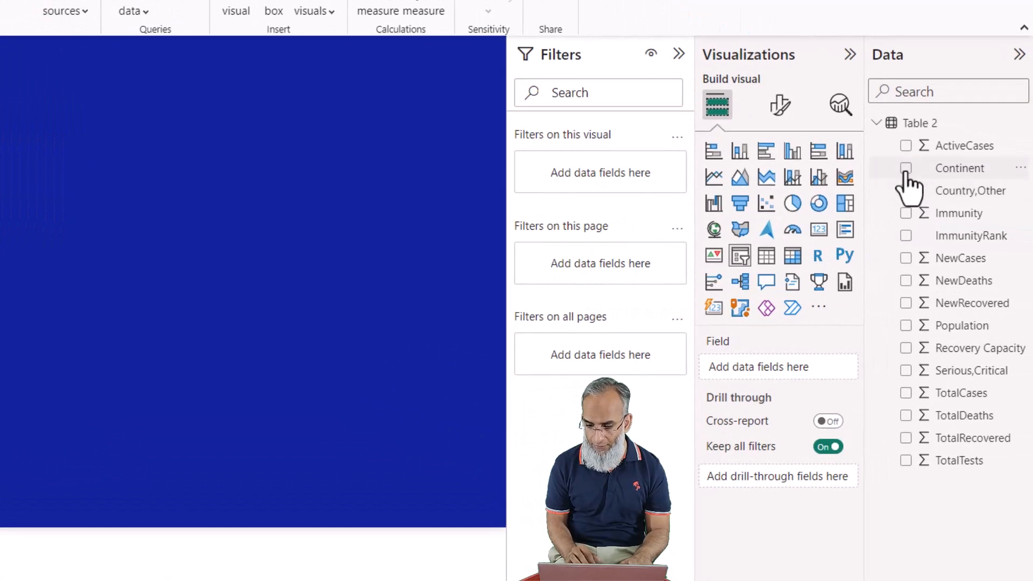
click(906, 170)
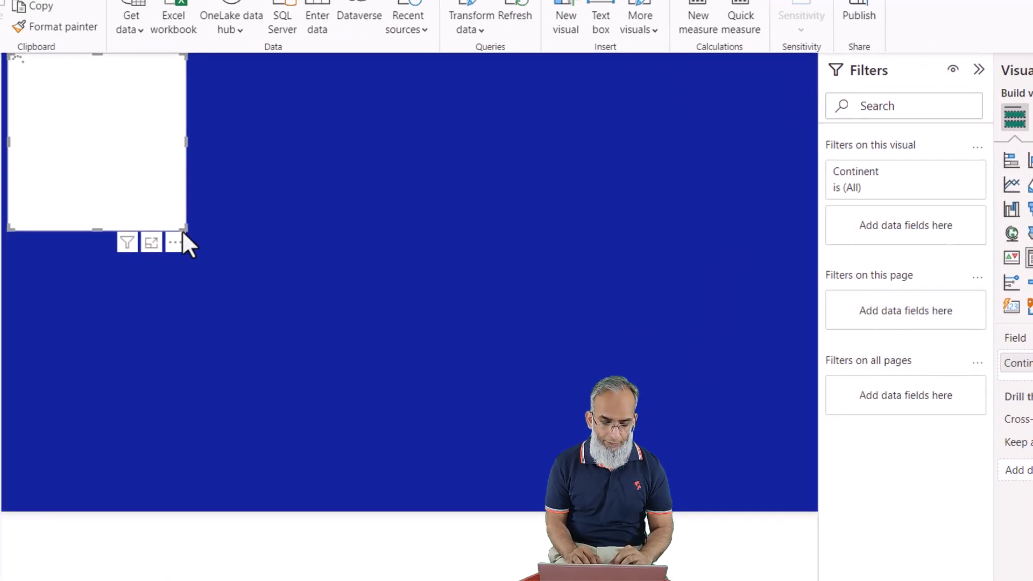
drag(182, 231, 173, 260)
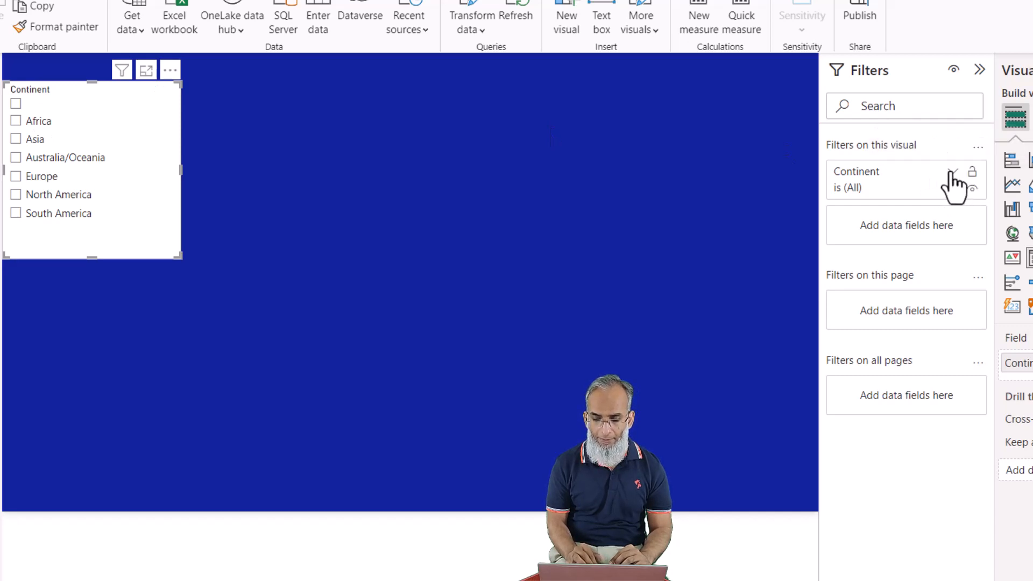
Filter the Continent slicer to include all continents except the blank value
click(952, 172)
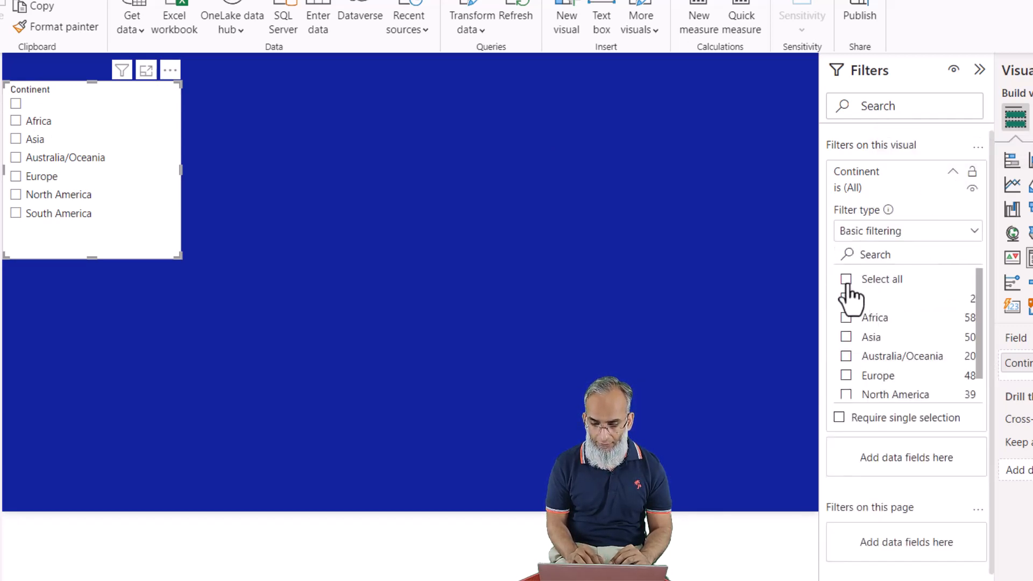
click(847, 281)
click(848, 299)
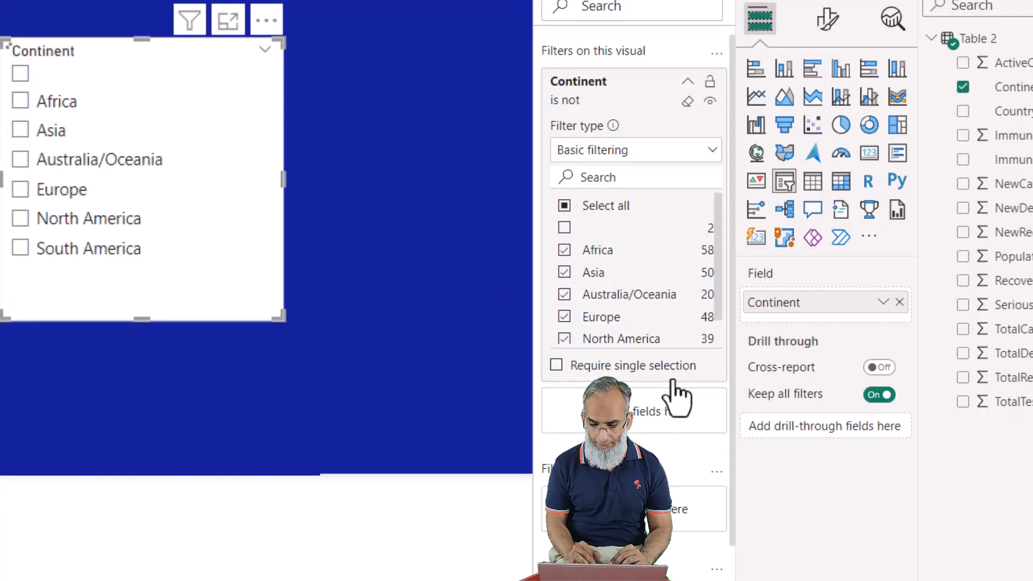
click(377, 345)
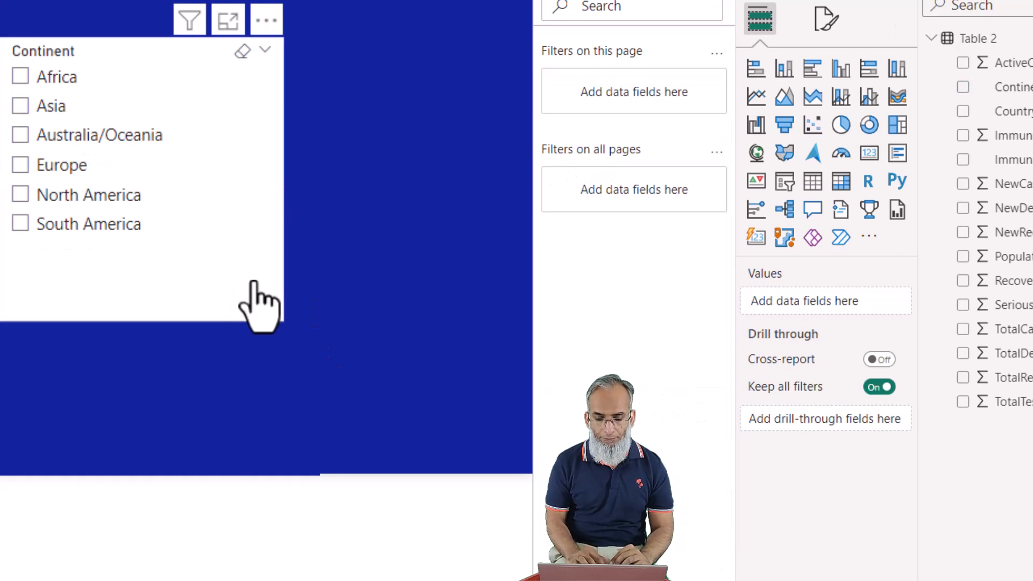
Set the Continent slicer's style to Tile and turn off its slicer header
click(267, 318)
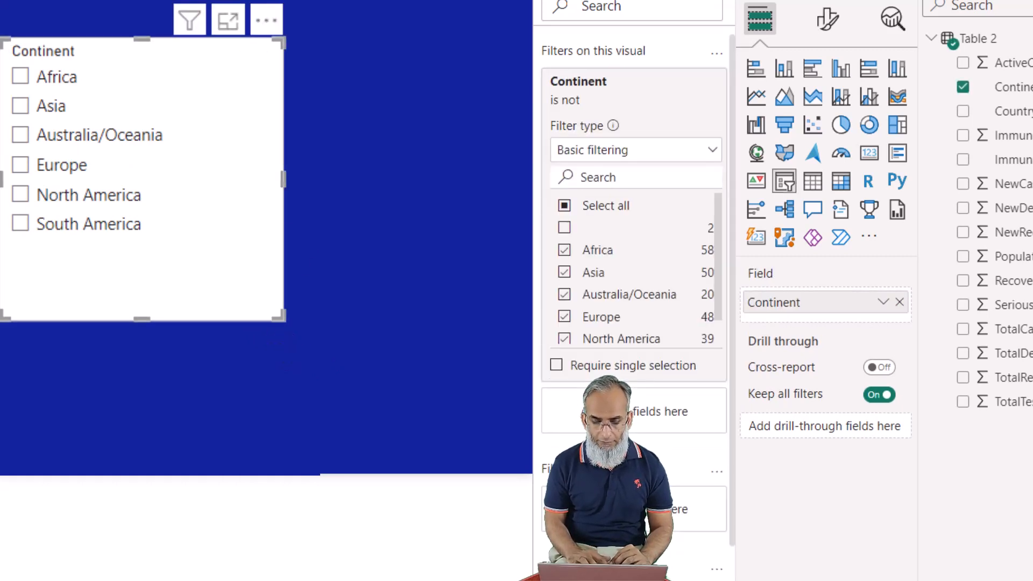
click(828, 21)
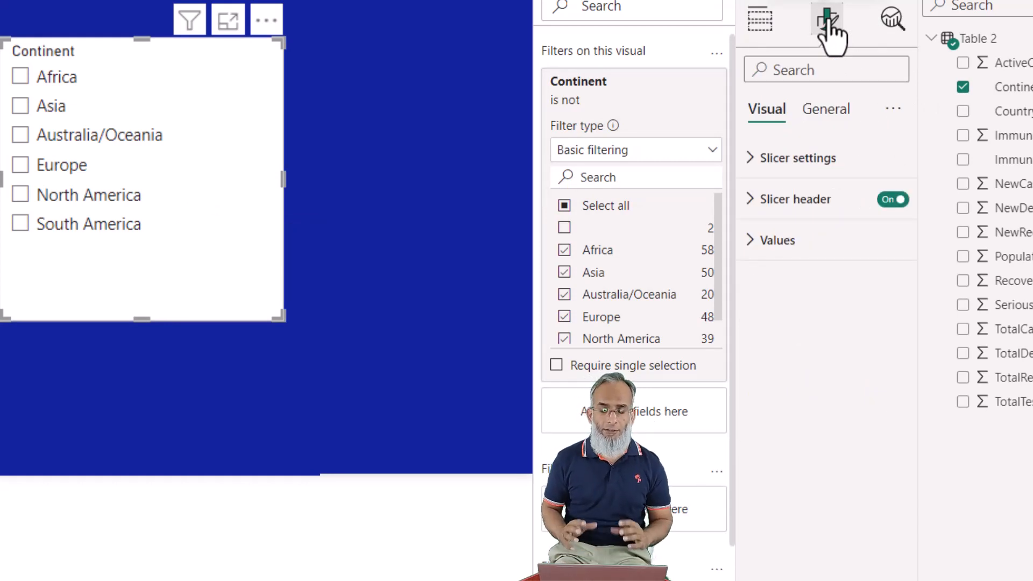
click(753, 160)
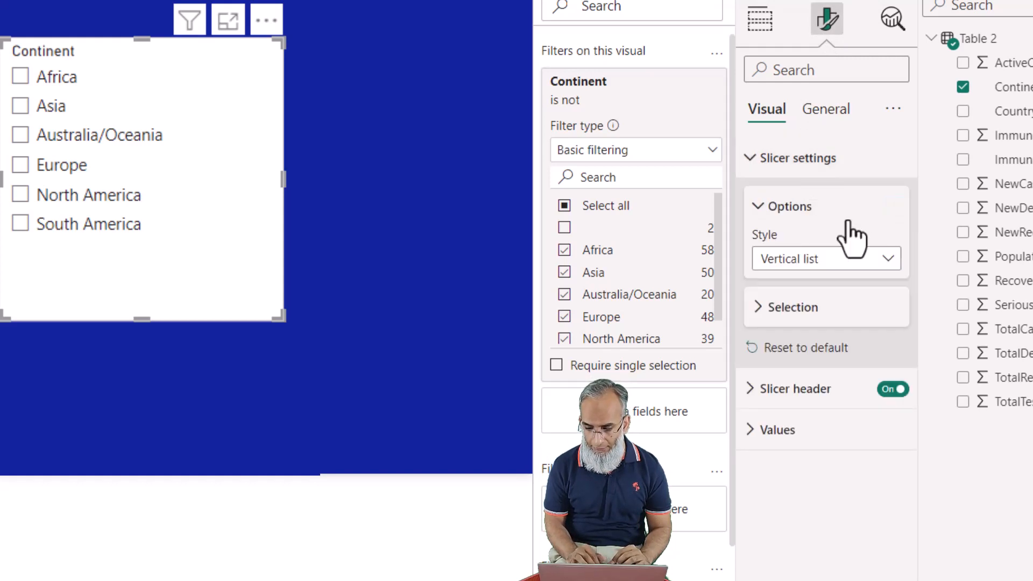
click(819, 263)
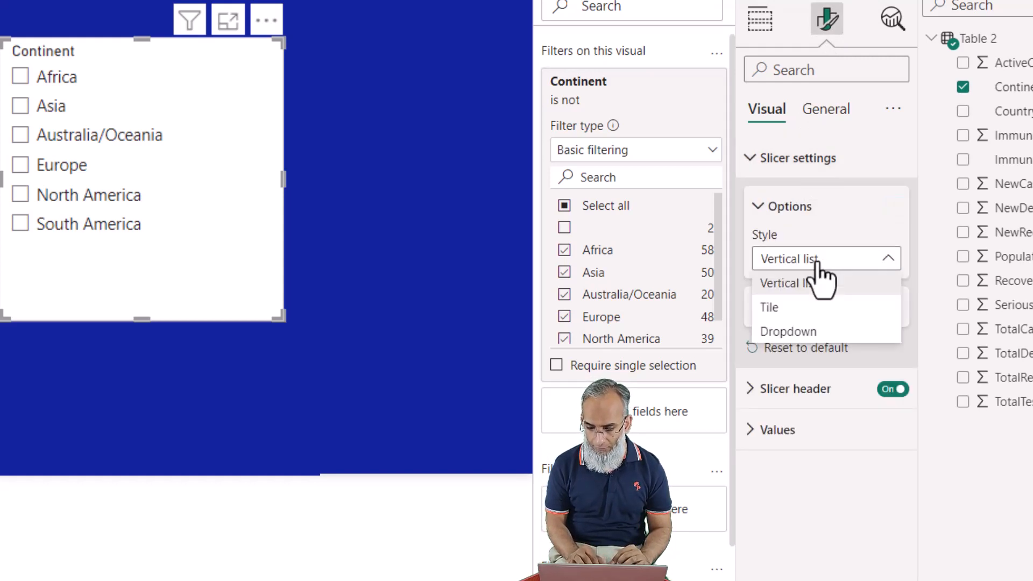
click(807, 310)
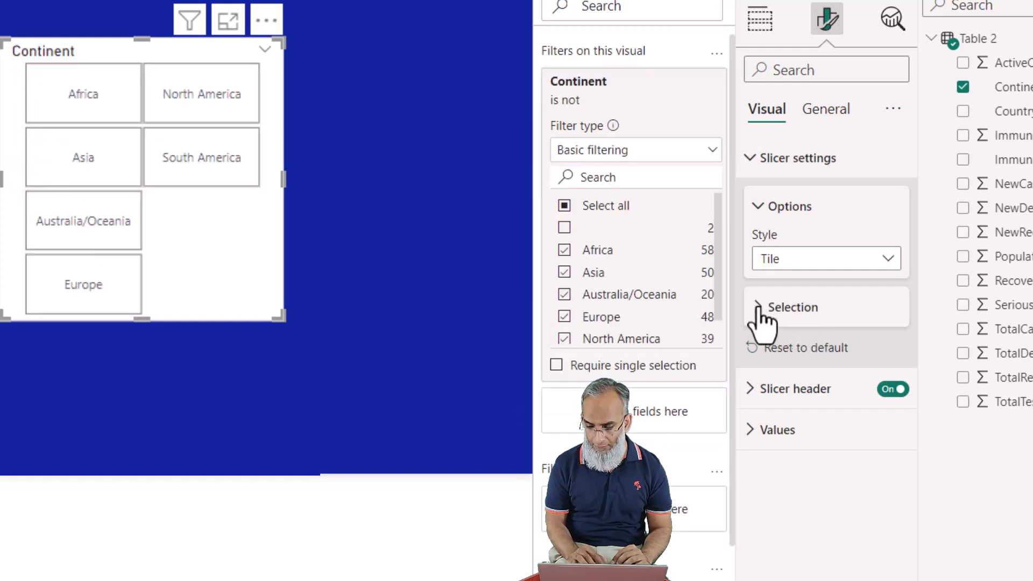
click(892, 389)
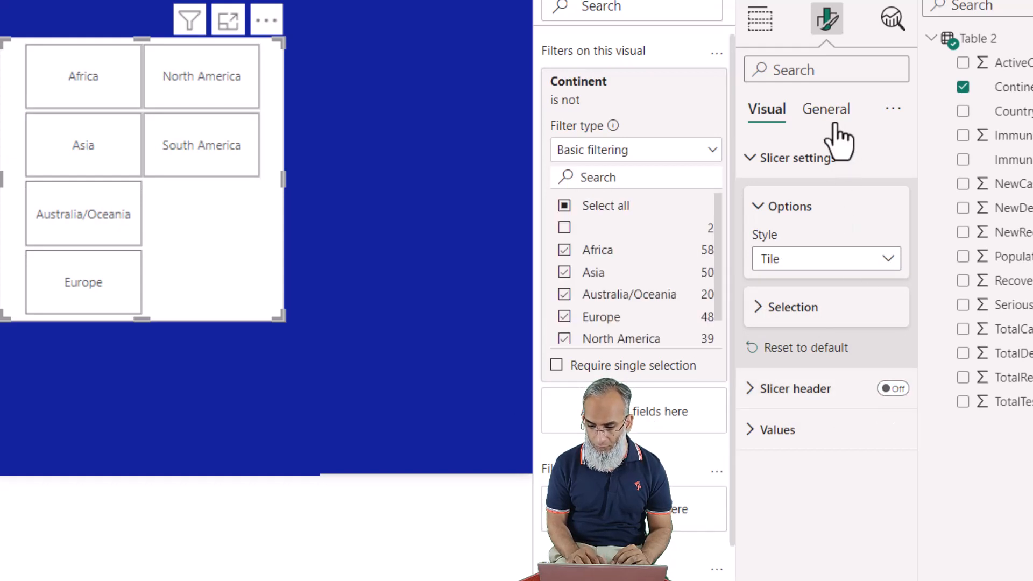
Set the Continent slicer values' font color to black and their padding to 1 px
click(751, 439)
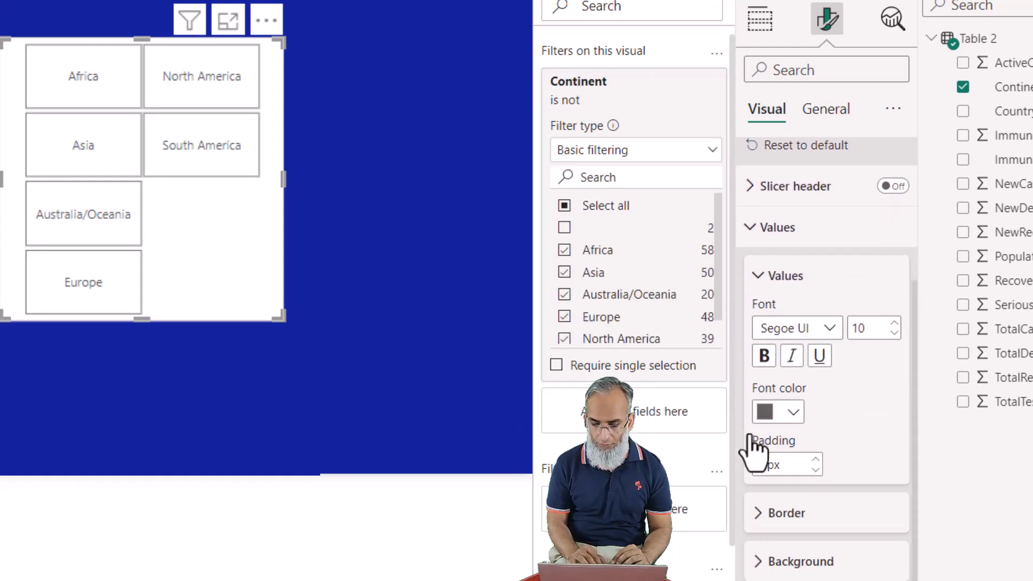
click(790, 422)
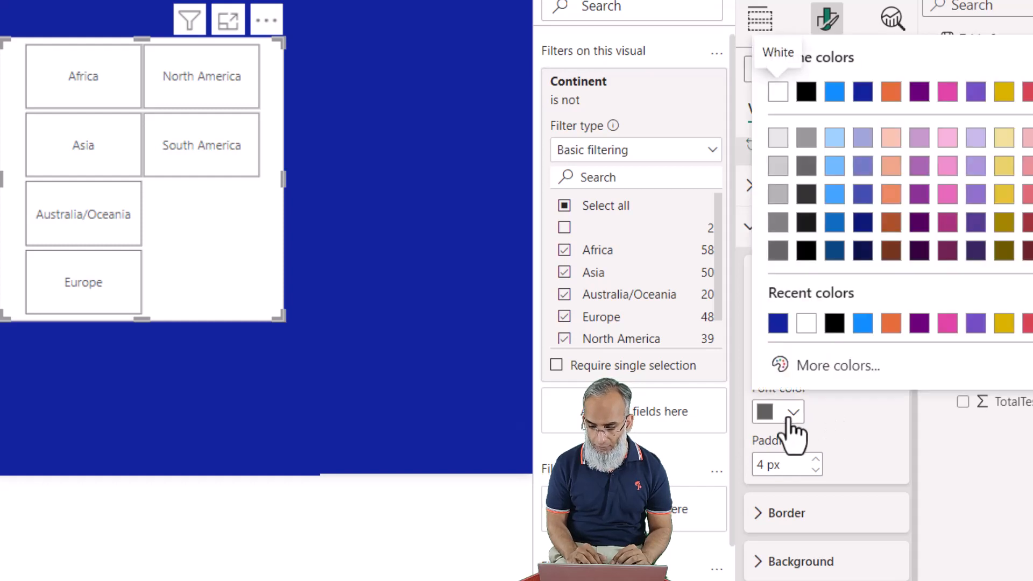
click(835, 324)
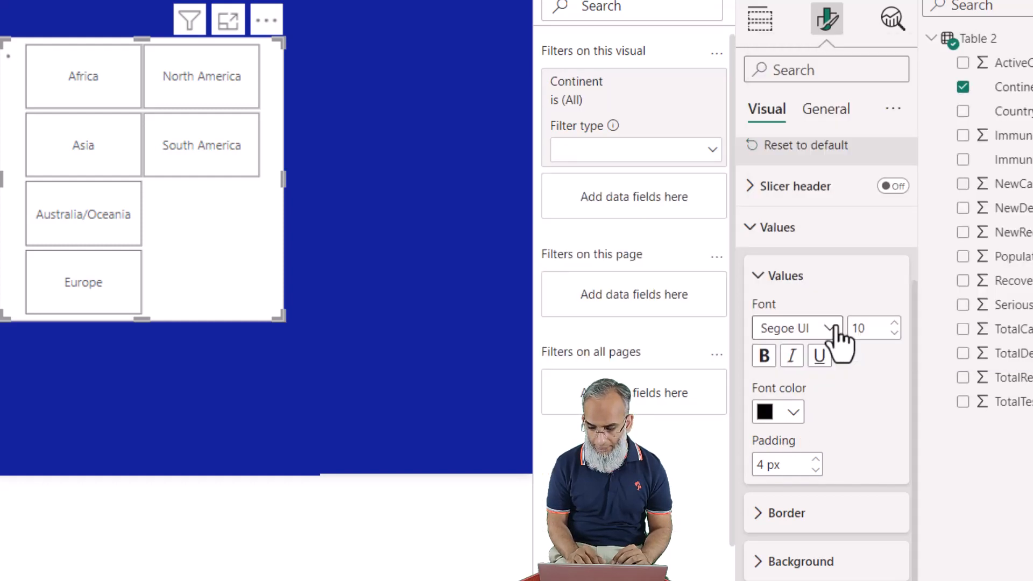
click(815, 471)
click(815, 471)
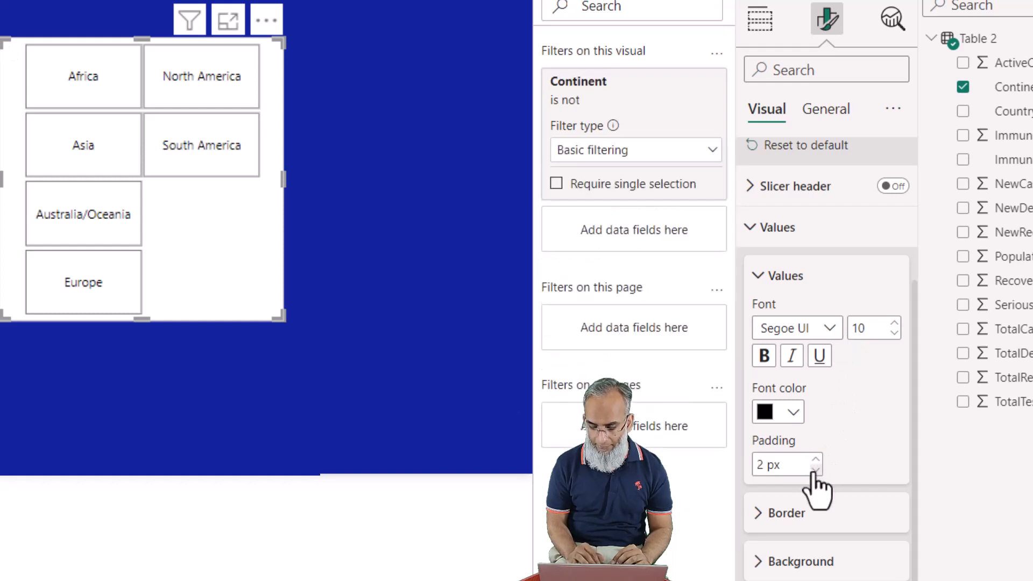
click(814, 470)
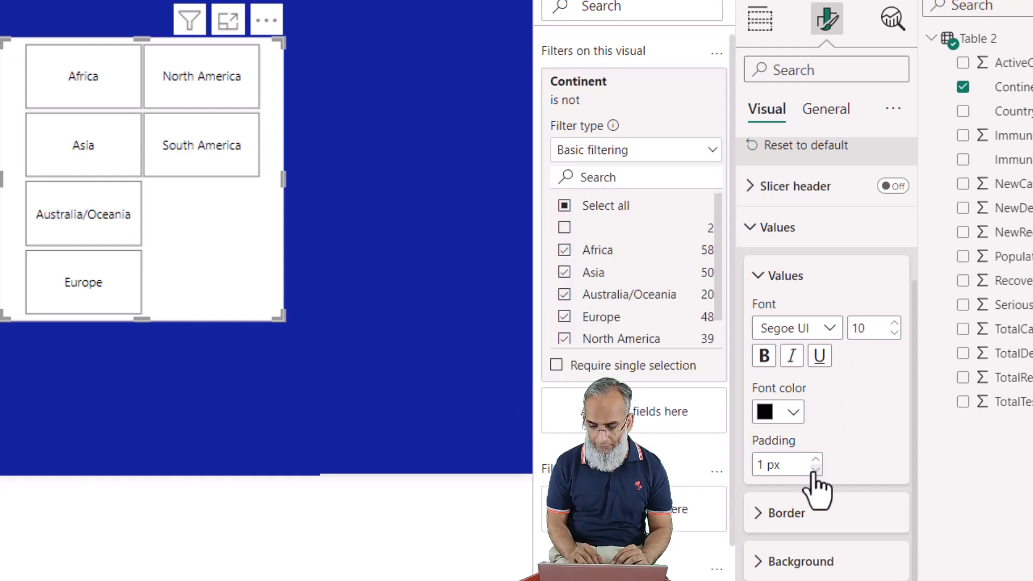
Remove the top, bottom, left and right borders from the Continent slicer's value tiles
click(759, 516)
scroll(761, 533, down, 3)
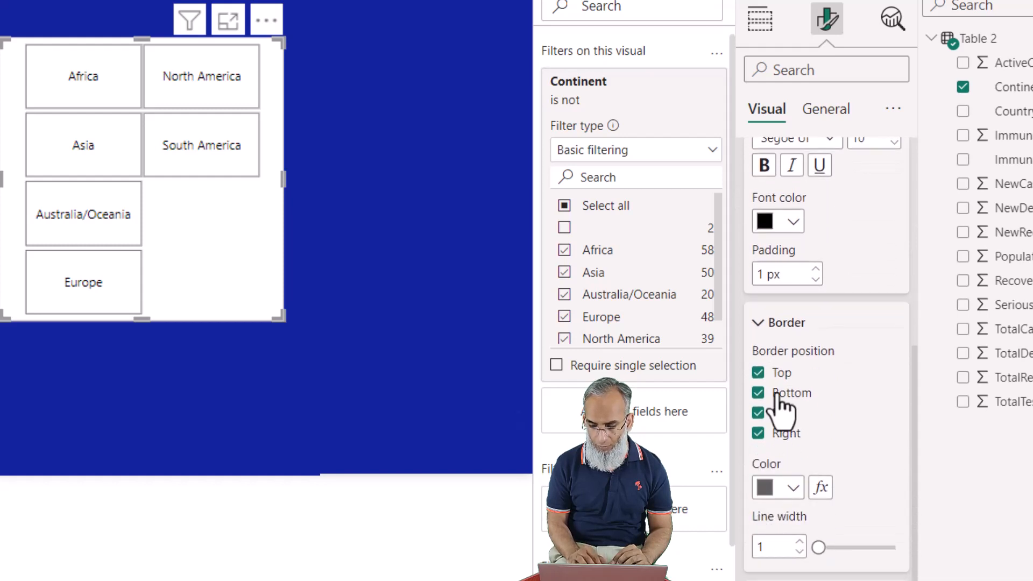
click(759, 374)
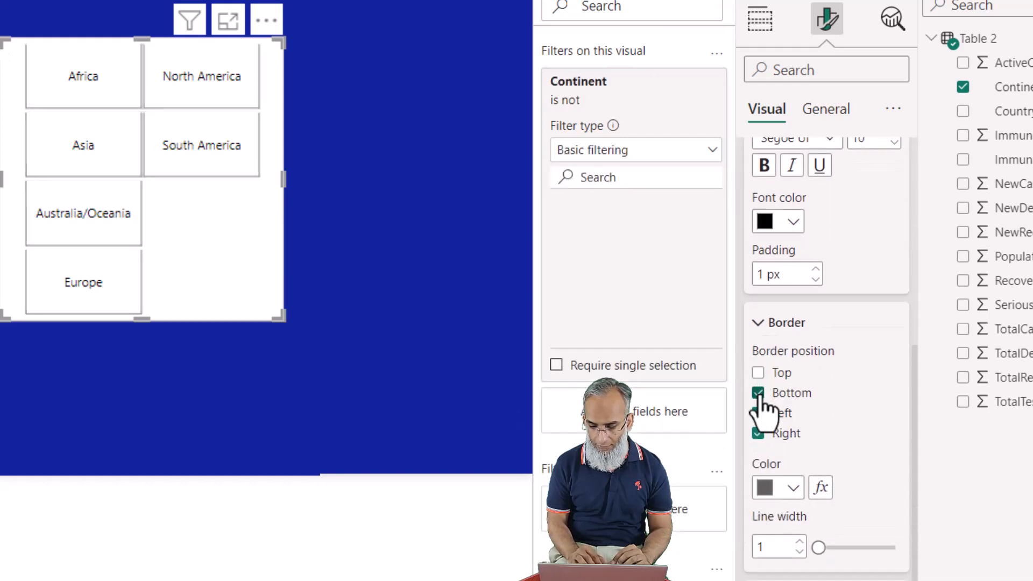
click(758, 393)
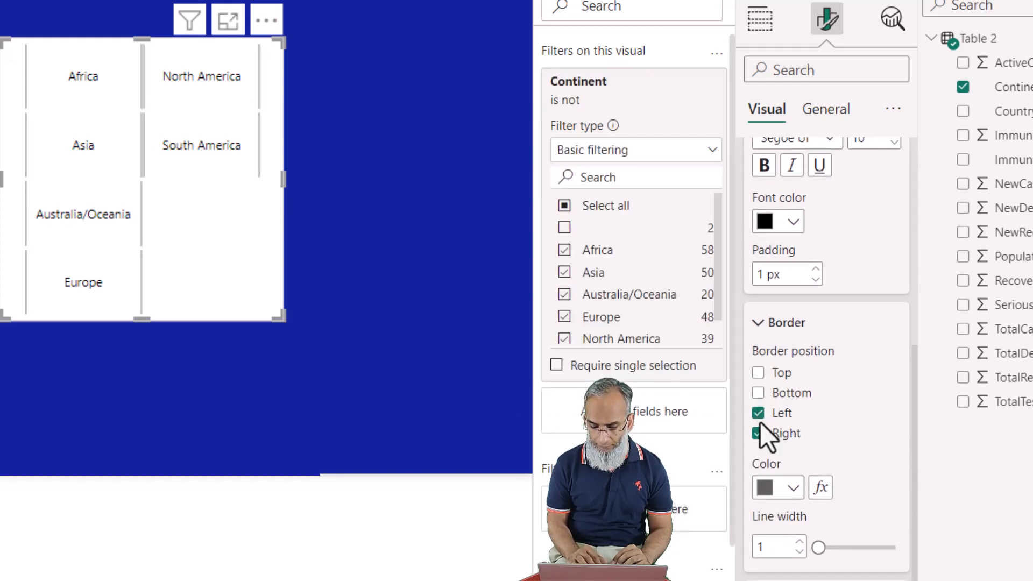
click(758, 413)
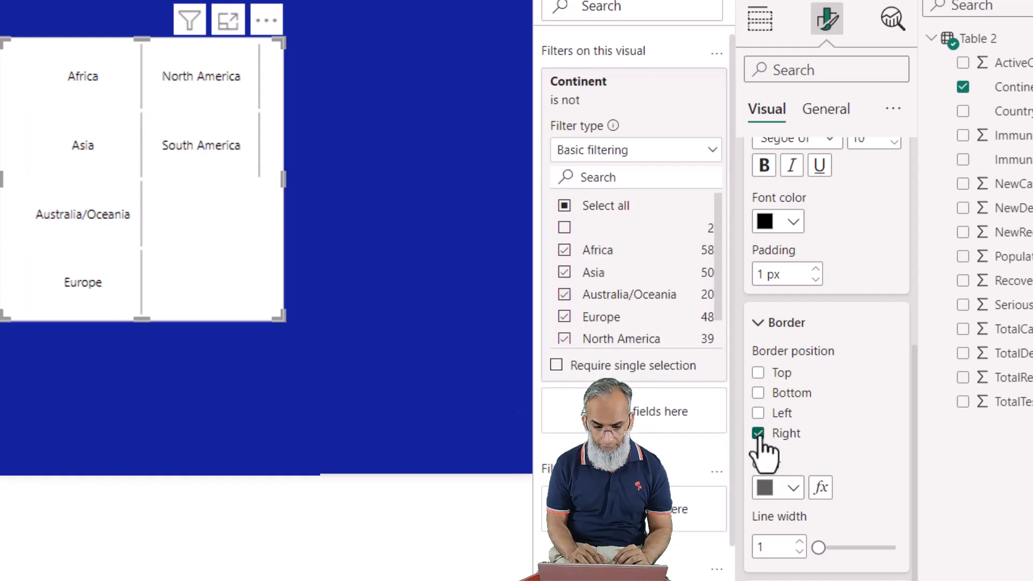
click(758, 433)
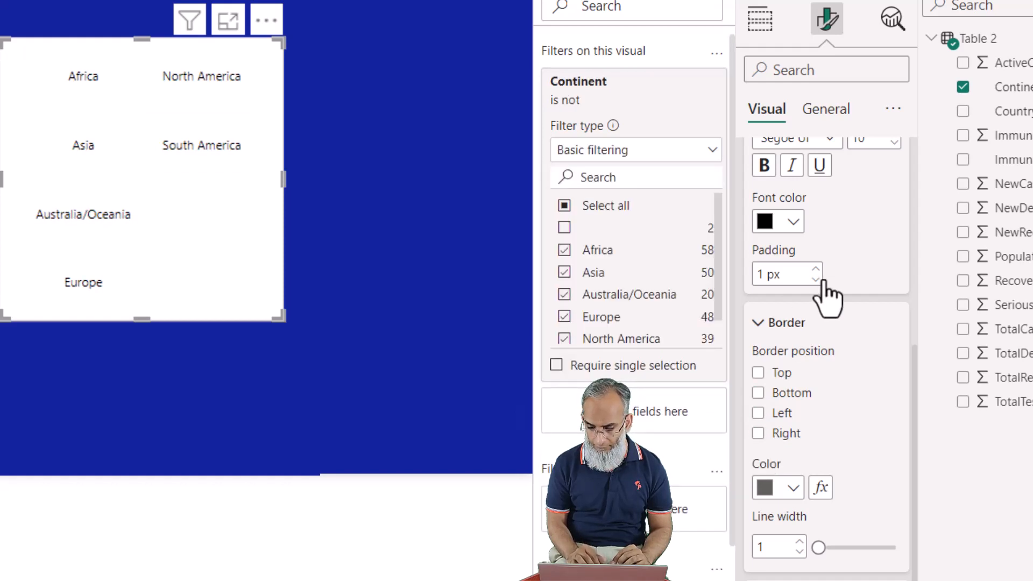
Set the Continent slicer values' background to the darkest navy blue theme shade and their font color to white
scroll(831, 403, down, 1)
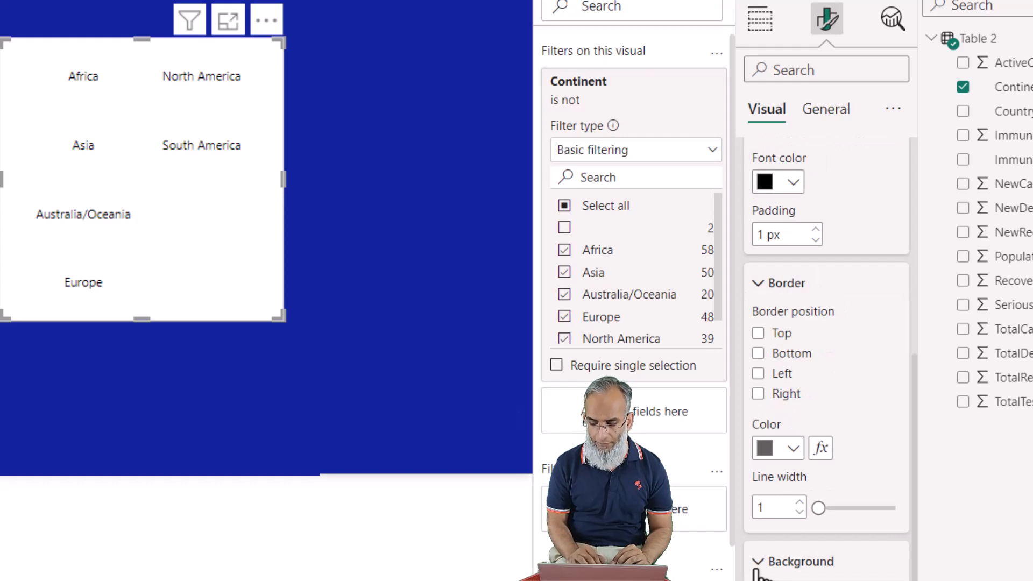
scroll(757, 575, down, 1)
click(775, 565)
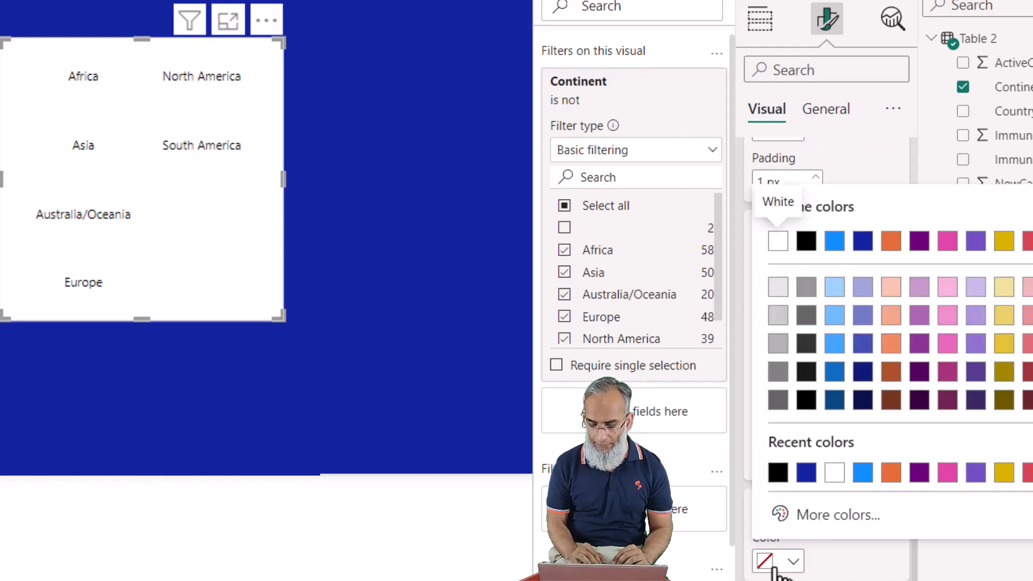
click(863, 408)
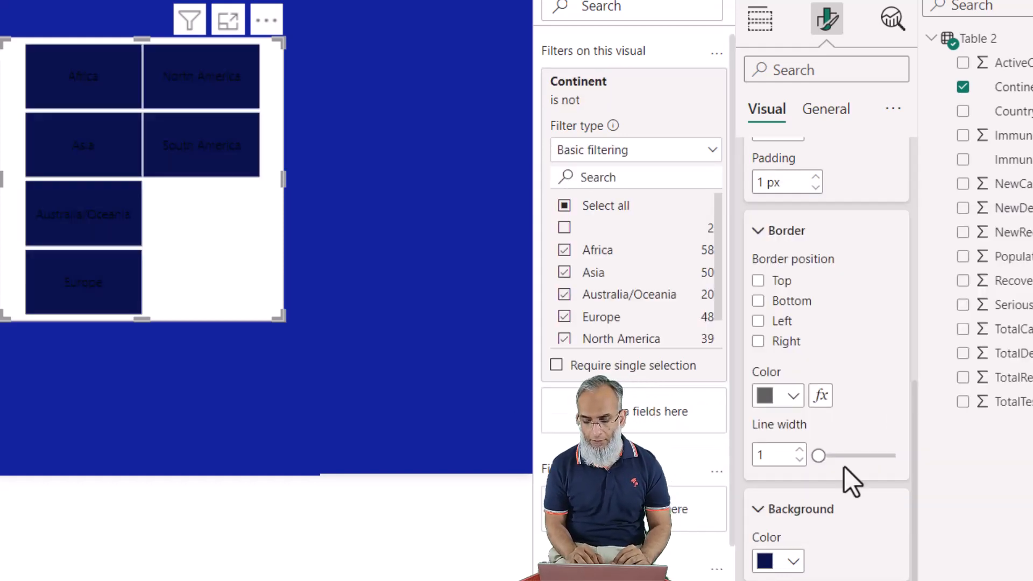
scroll(820, 494, up, 6)
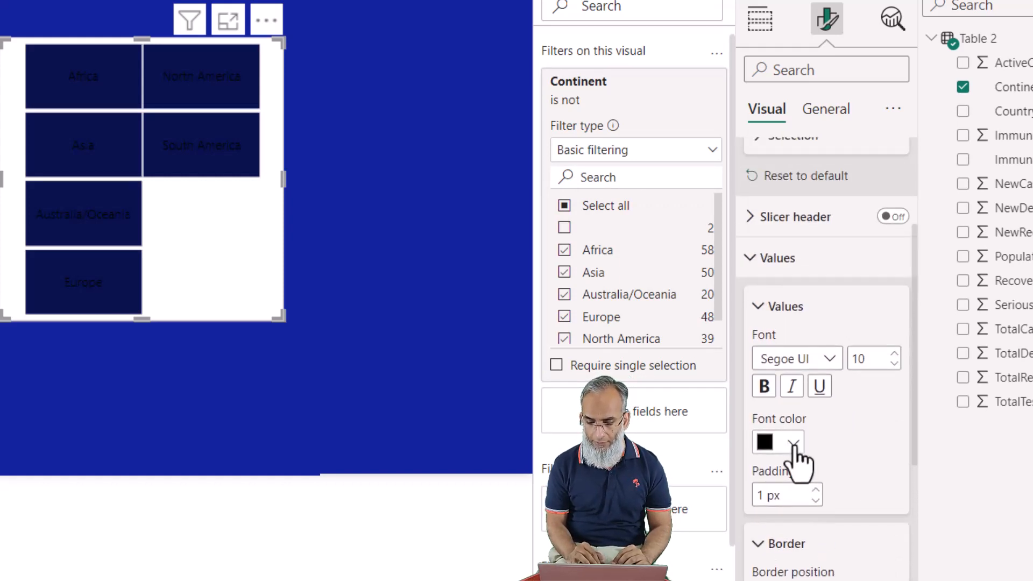
click(794, 444)
click(777, 125)
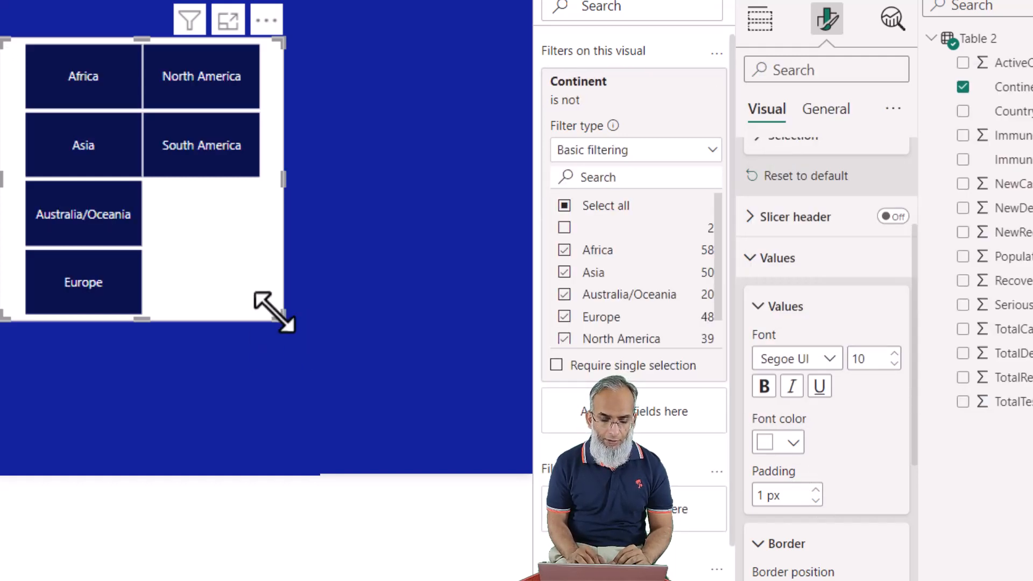
Resize the Continent slicer so its six tiles stack in a single column, and turn off the visual's background
drag(275, 312, 163, 393)
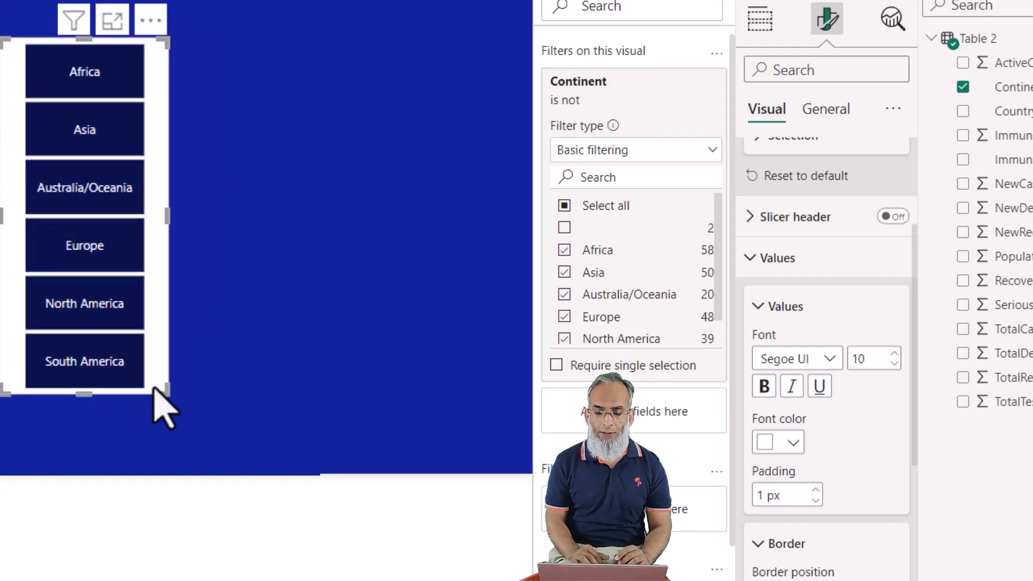
click(829, 110)
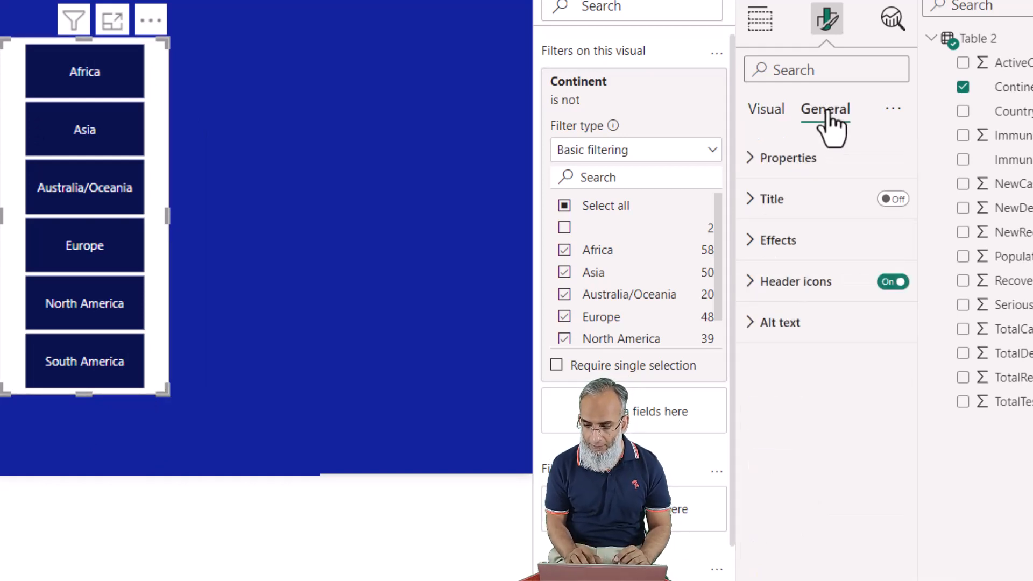
click(755, 243)
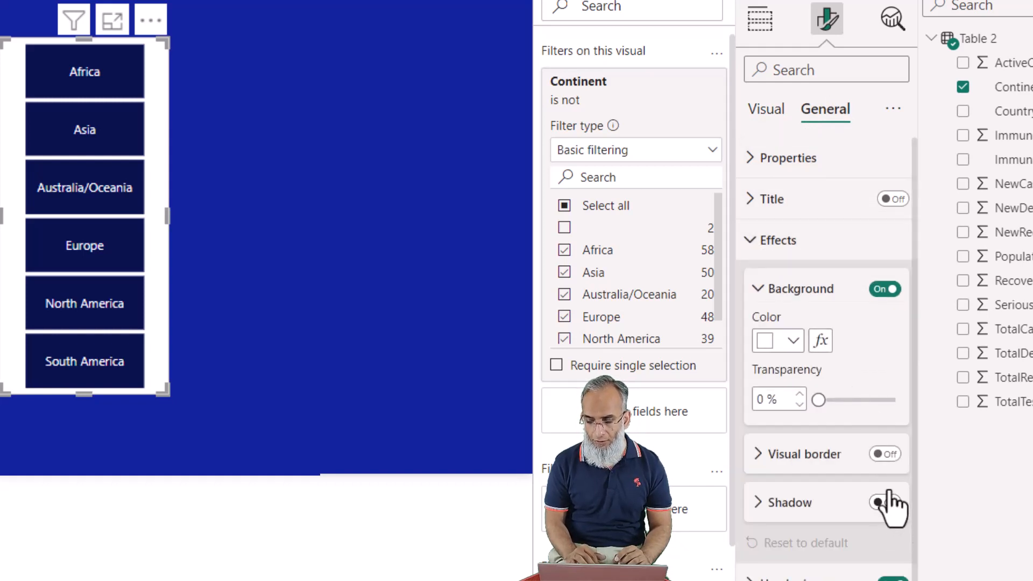
click(877, 294)
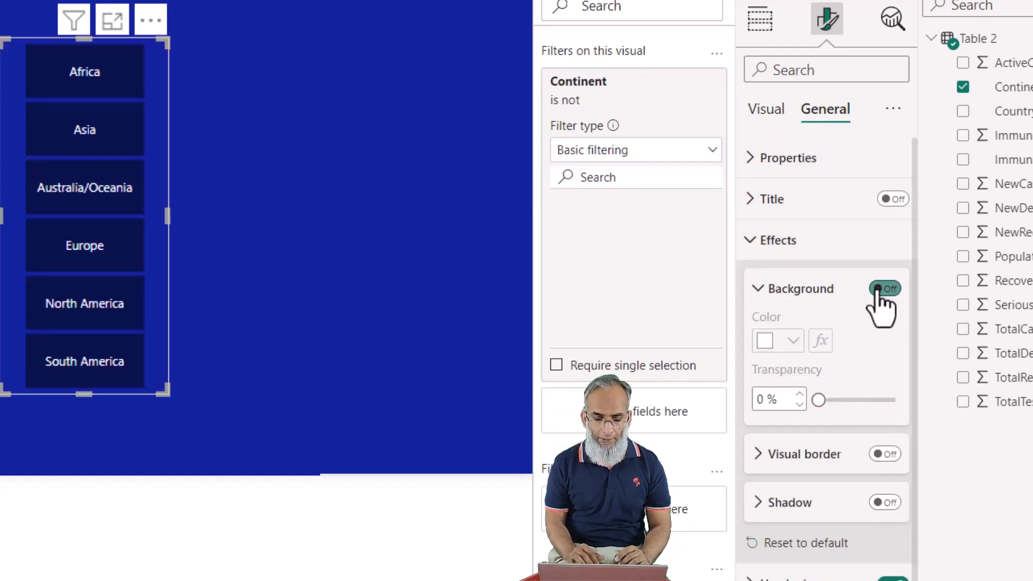
click(223, 340)
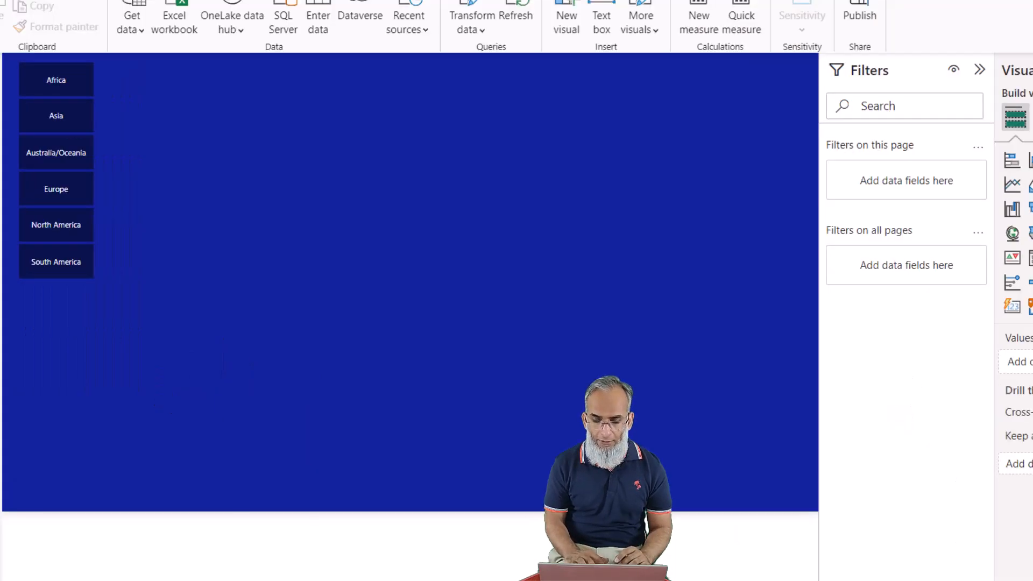
Insert a rounded rectangle to the right of the Continent slicer and shorten it to about 228 high by 167 wide
click(66, 0)
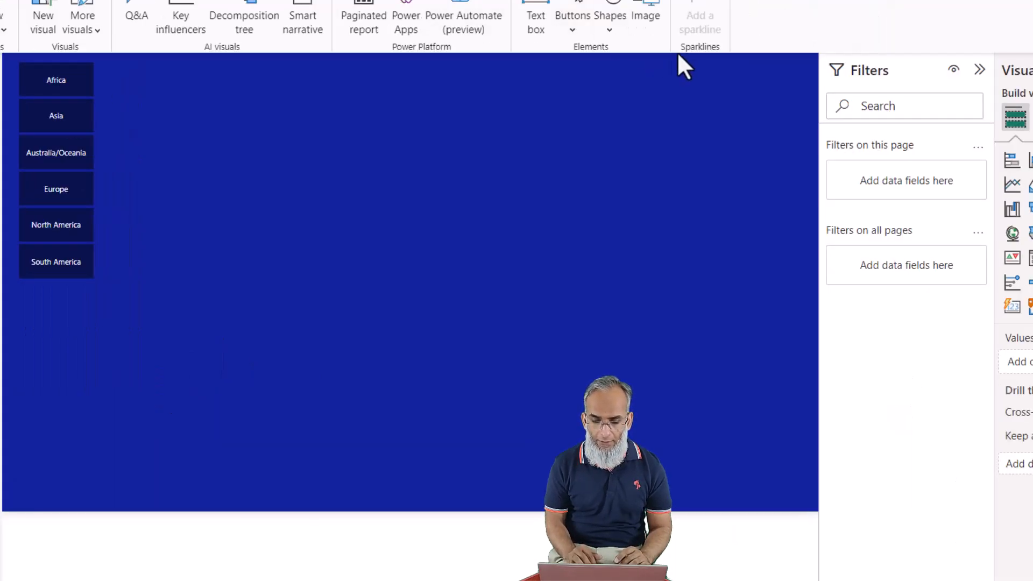
click(608, 30)
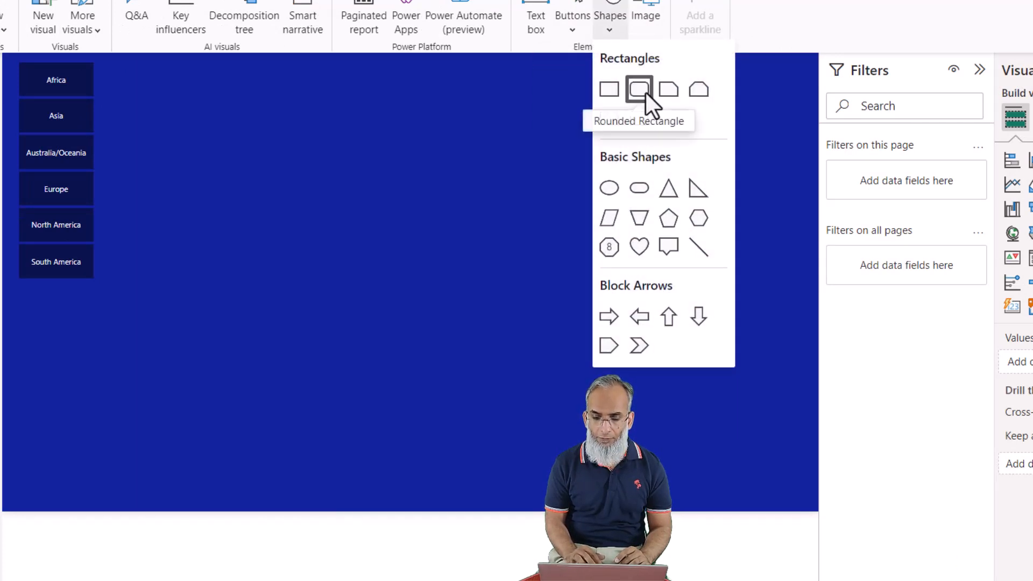
click(646, 92)
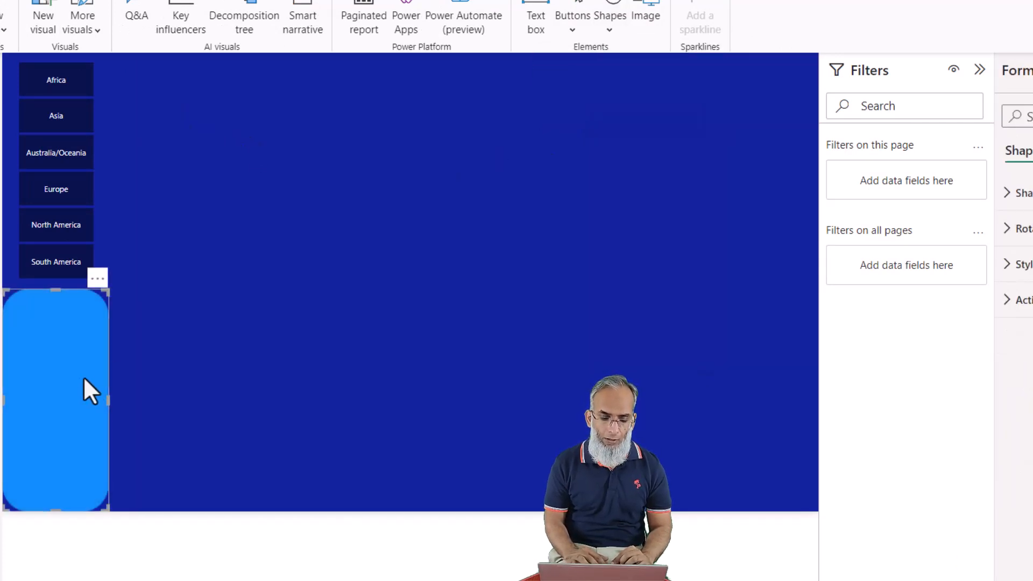
drag(86, 390, 233, 232)
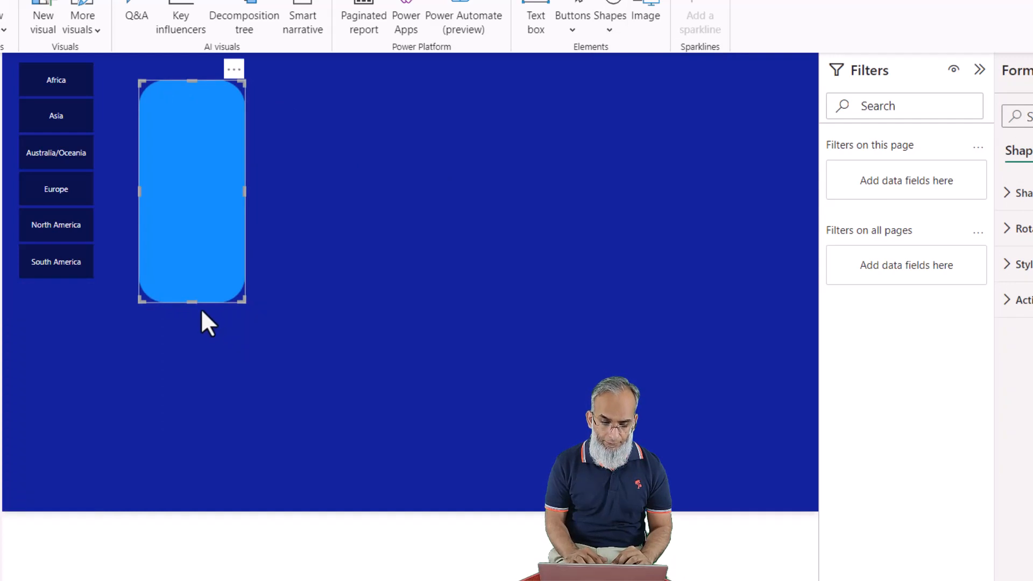
drag(192, 300, 200, 225)
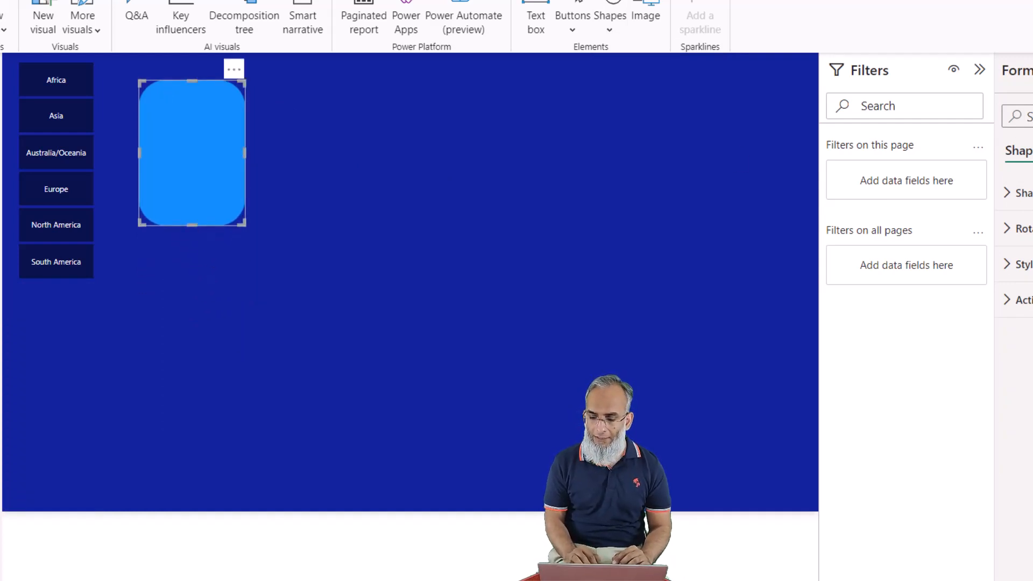
Set the rounded rectangle's height to 240 and its width to 209
click(951, 96)
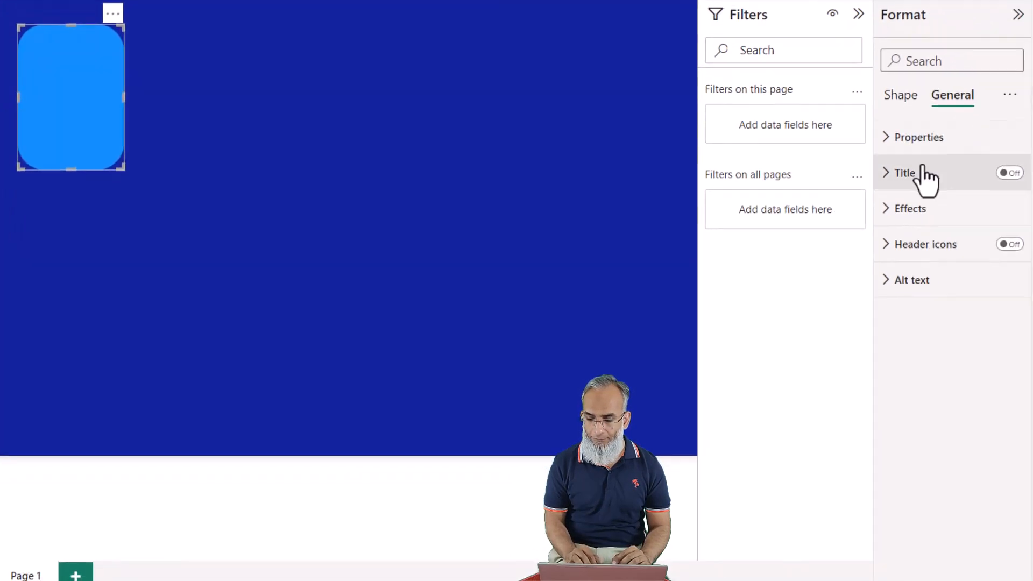
click(886, 144)
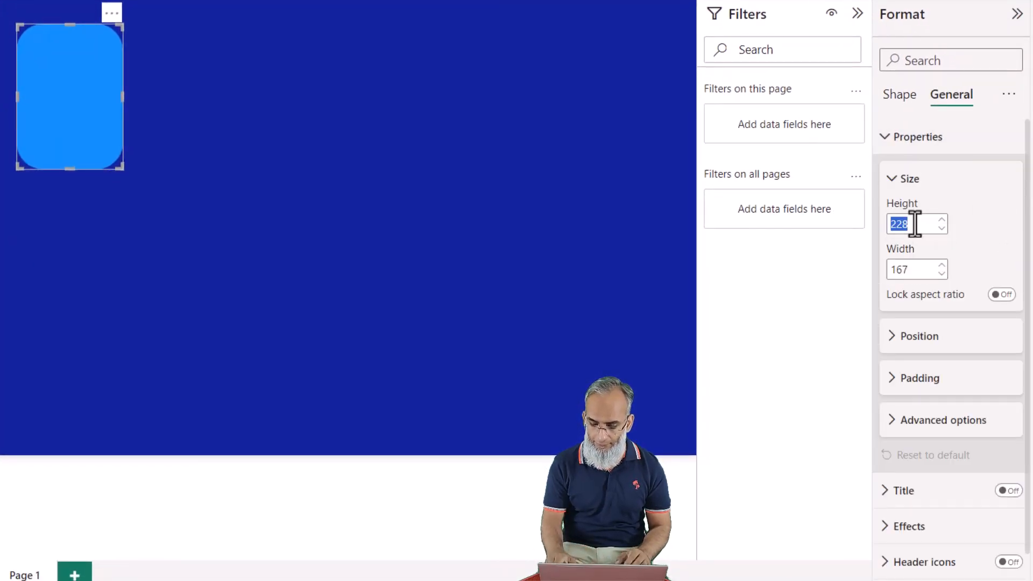
text(240)
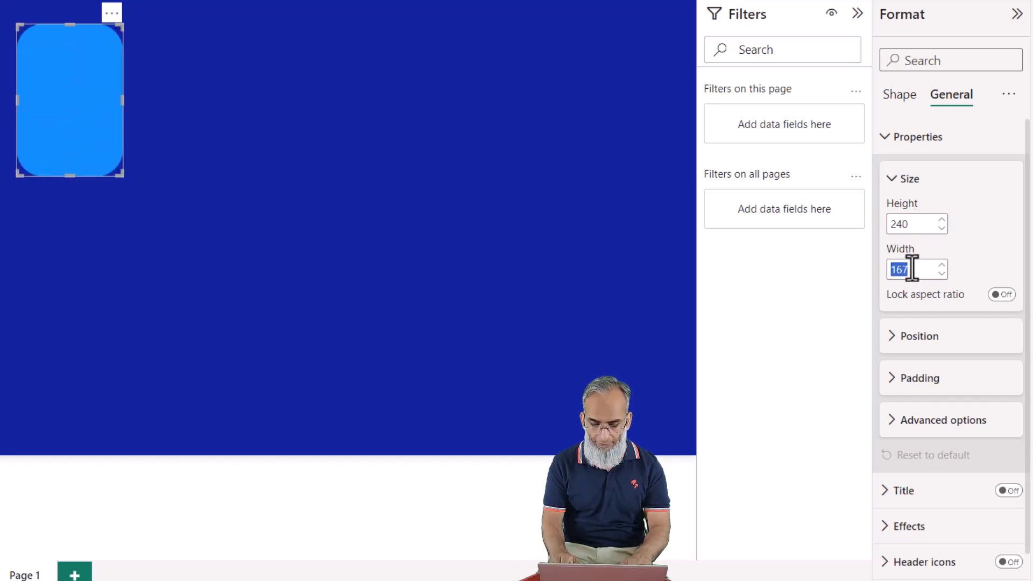
text(209)
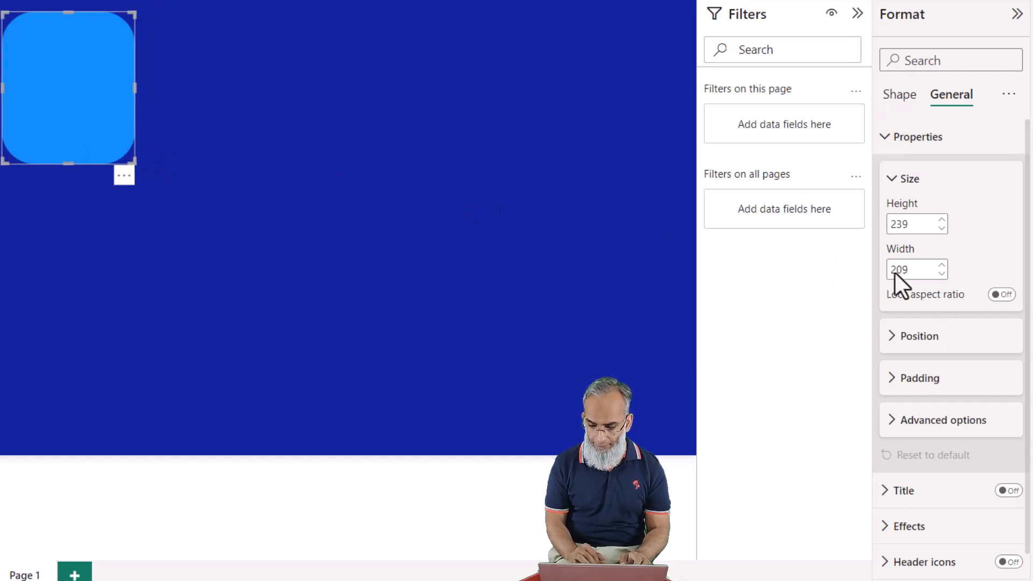
Set the rounded rectangle's fill color to #09124F and turn off its border
click(896, 101)
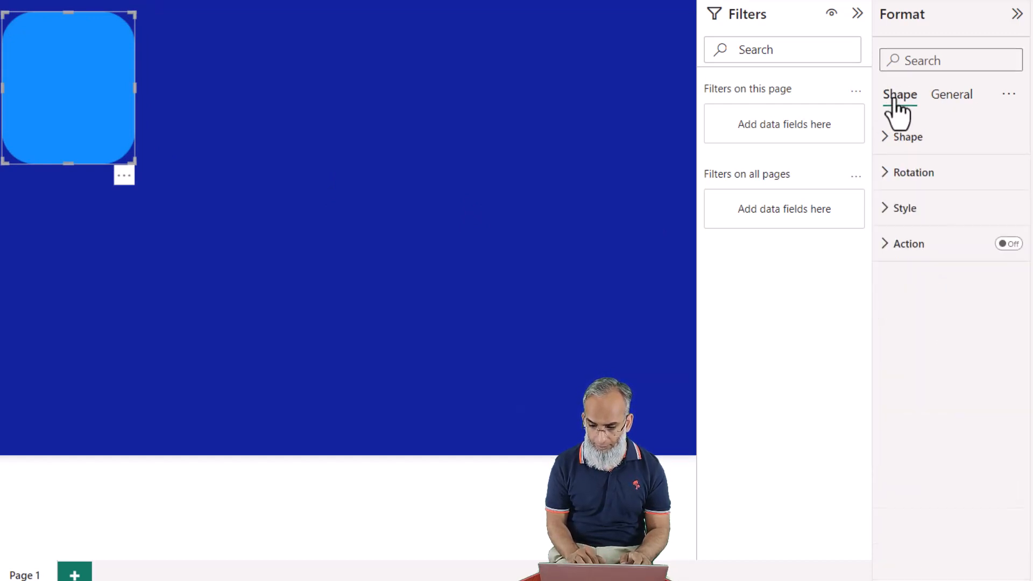
click(894, 209)
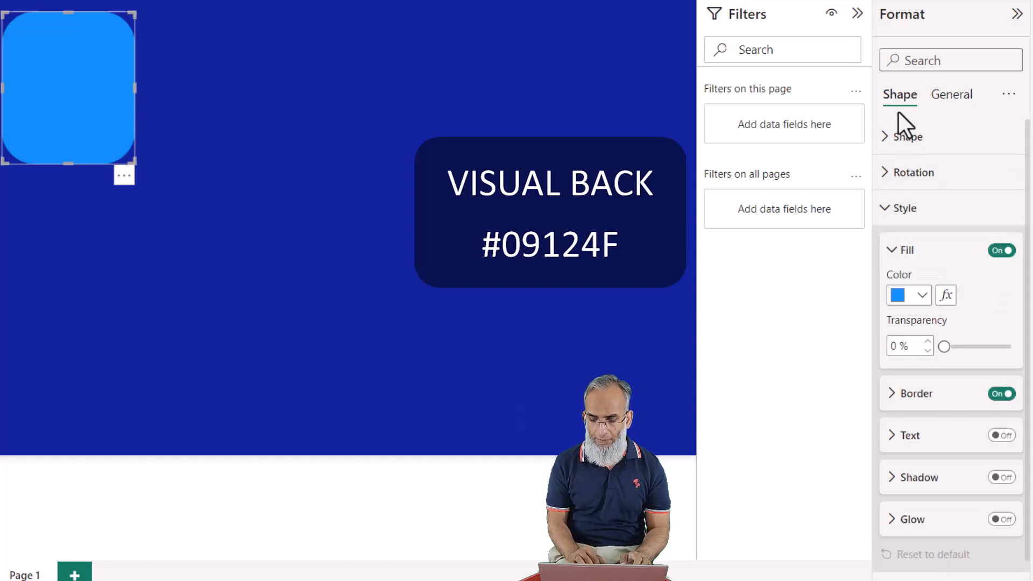
click(922, 295)
click(939, 255)
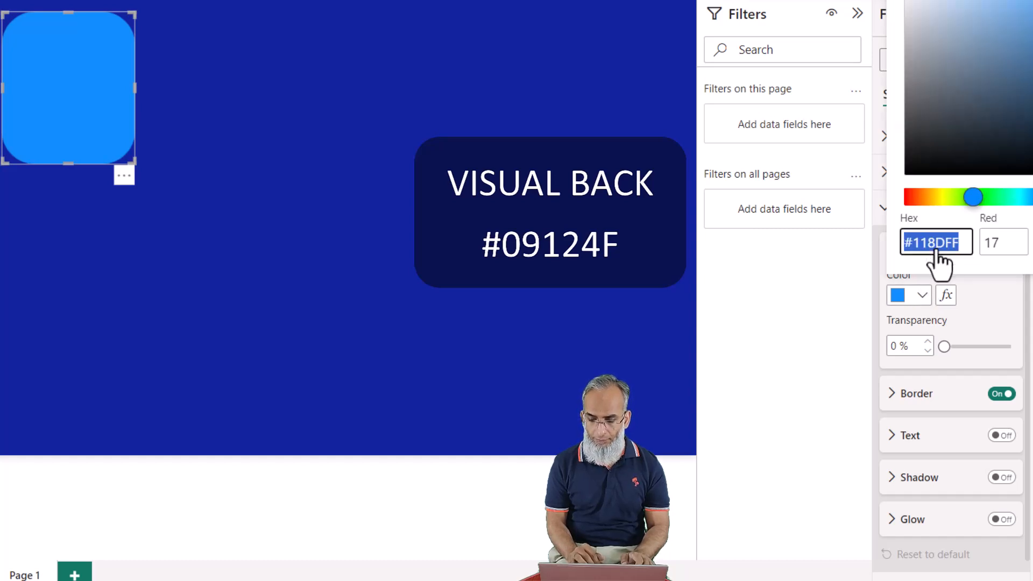
text(#09124F)
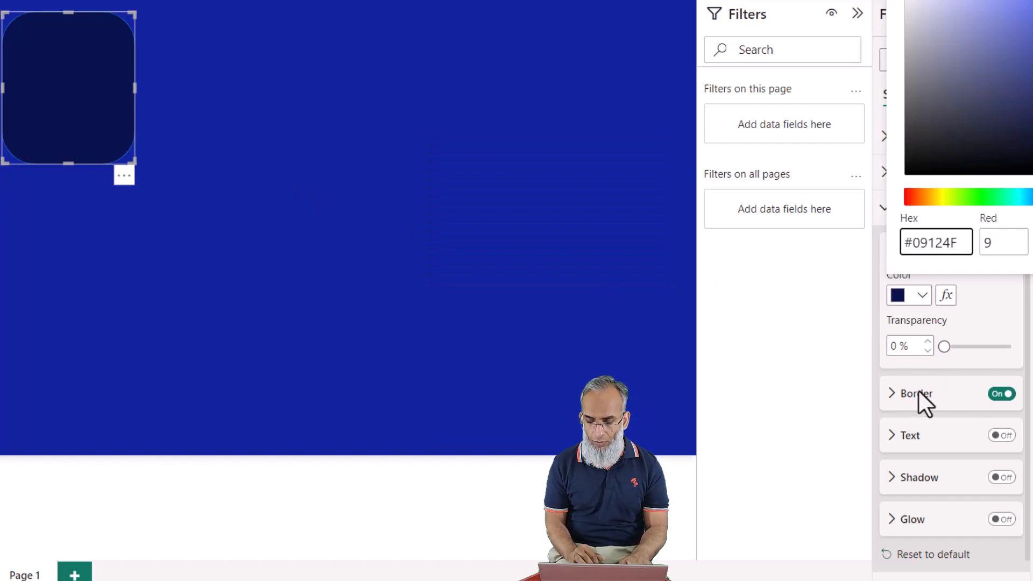
click(1000, 397)
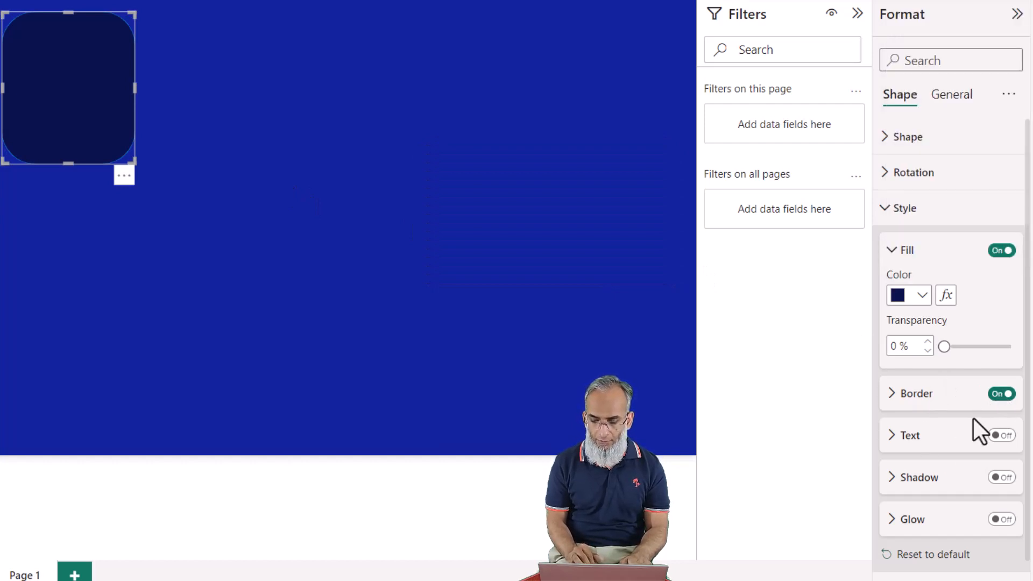
click(992, 399)
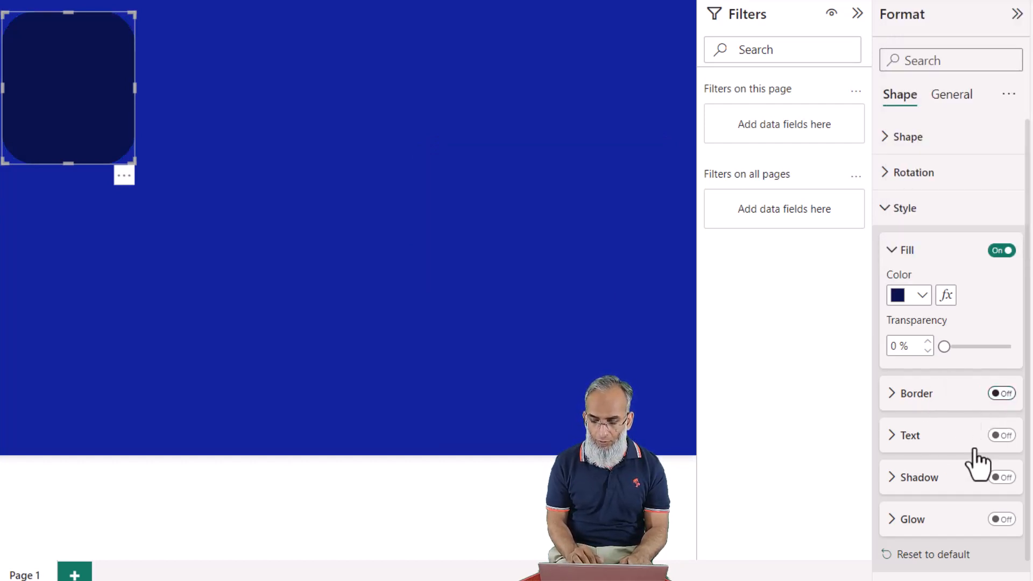
Turn on the rounded rectangle's shadow and set the shadow transparency to 15%
click(996, 479)
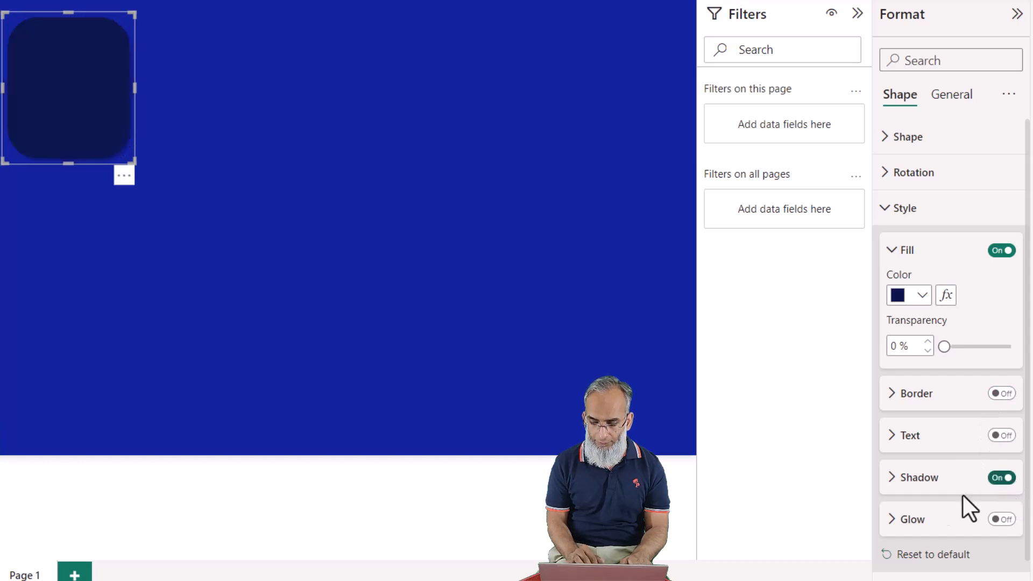
click(891, 479)
scroll(892, 490, down, 4)
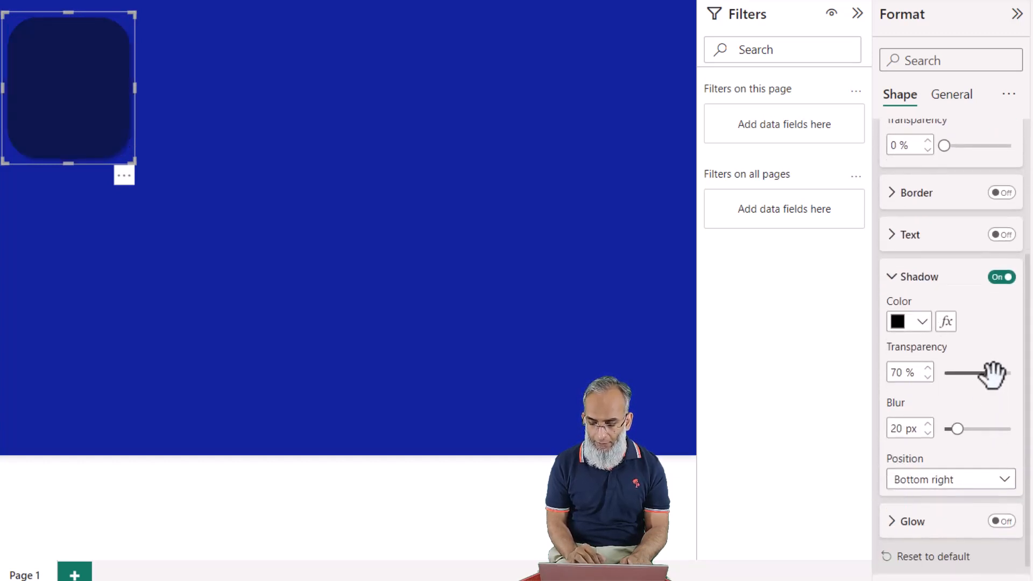
drag(991, 372, 957, 372)
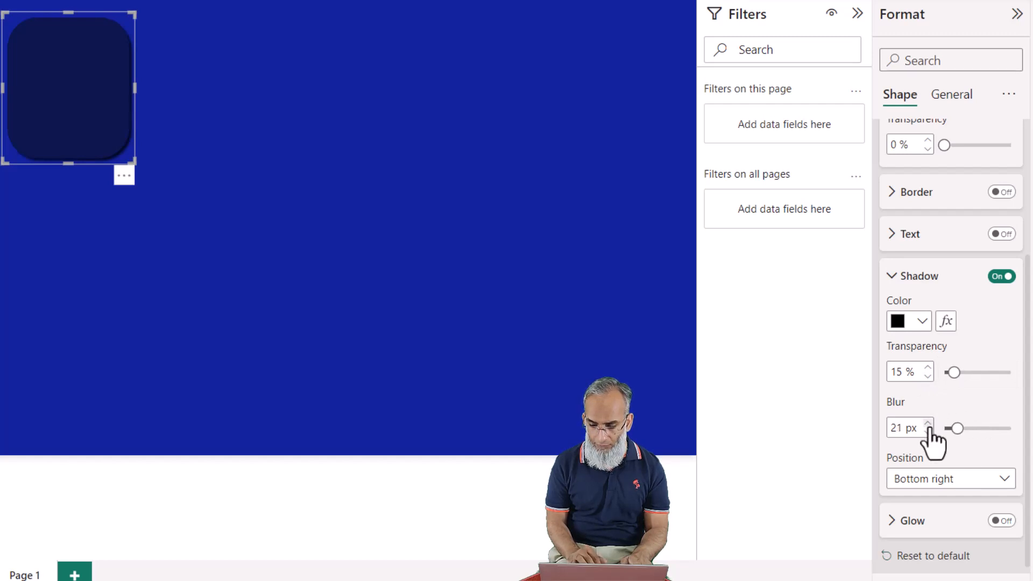
Set the rounded rectangle's shadow blur to 40 px and its position to Bottom left, then deselect the shape
click(928, 423)
click(928, 423)
click(928, 424)
click(928, 423)
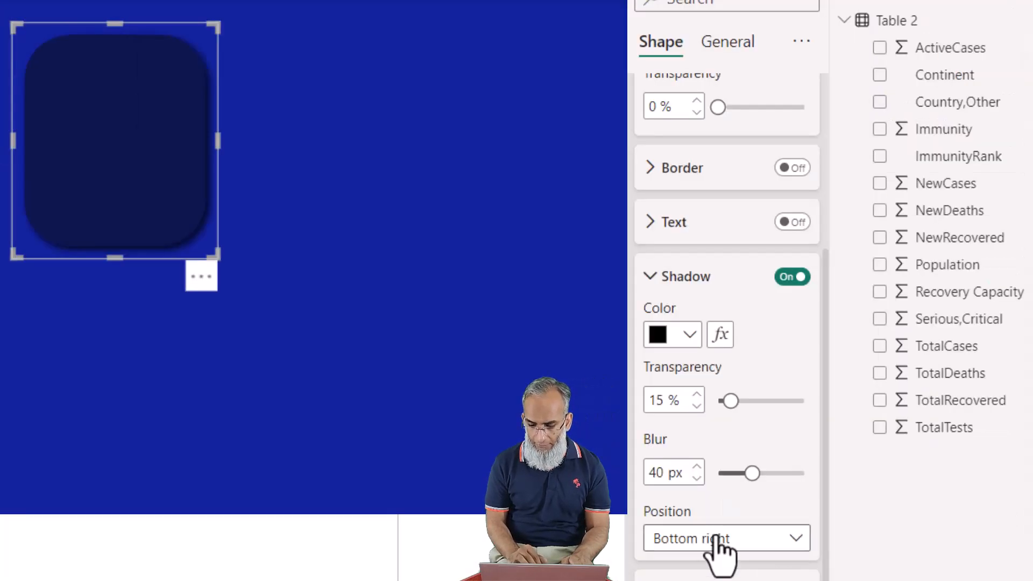
click(717, 537)
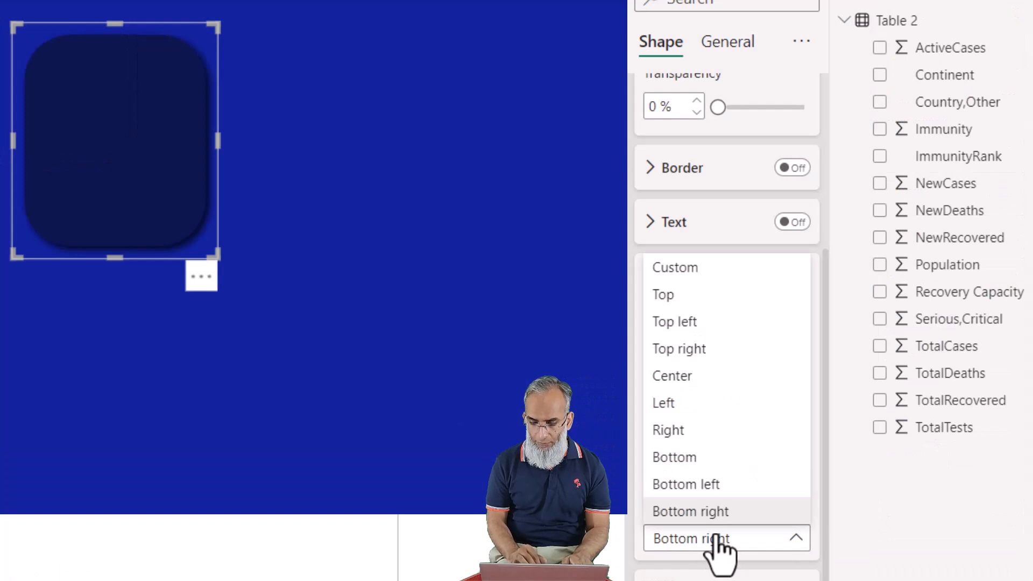
click(704, 487)
click(433, 267)
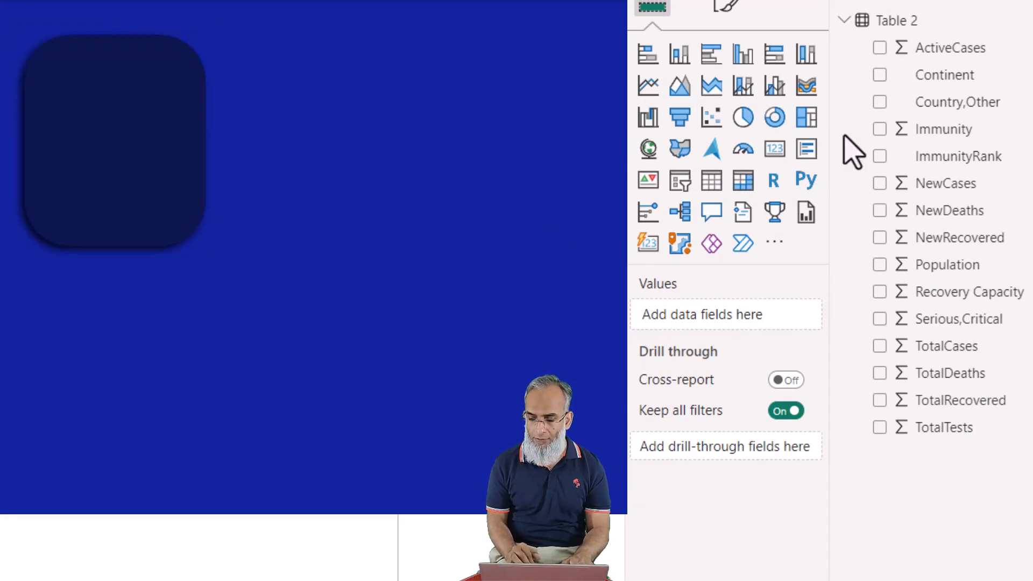
Insert a card visual to the right of the rounded rectangle, make it shorter and wider, and fill it with TotalDeaths
click(776, 153)
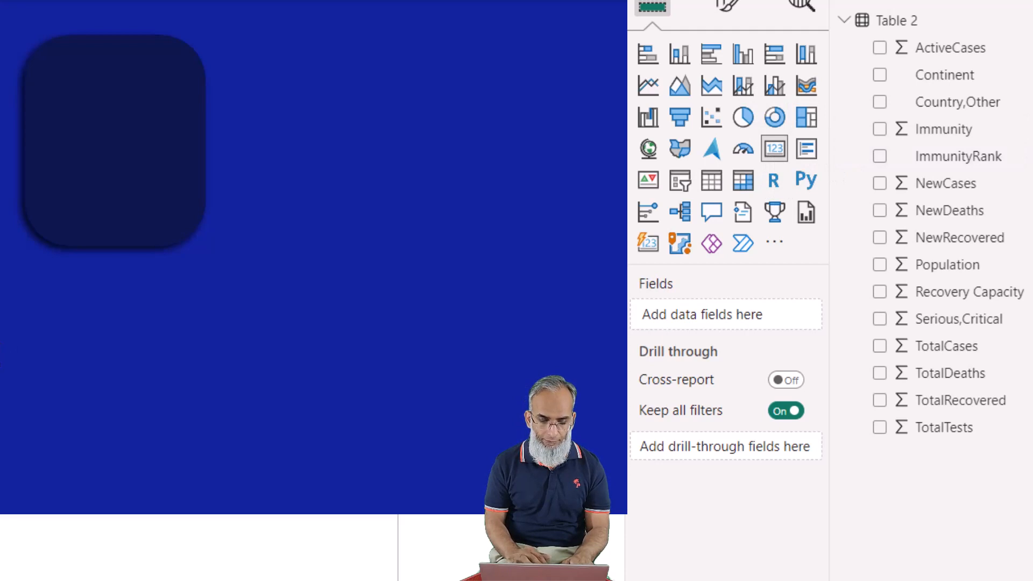
drag(2, 357, 496, 252)
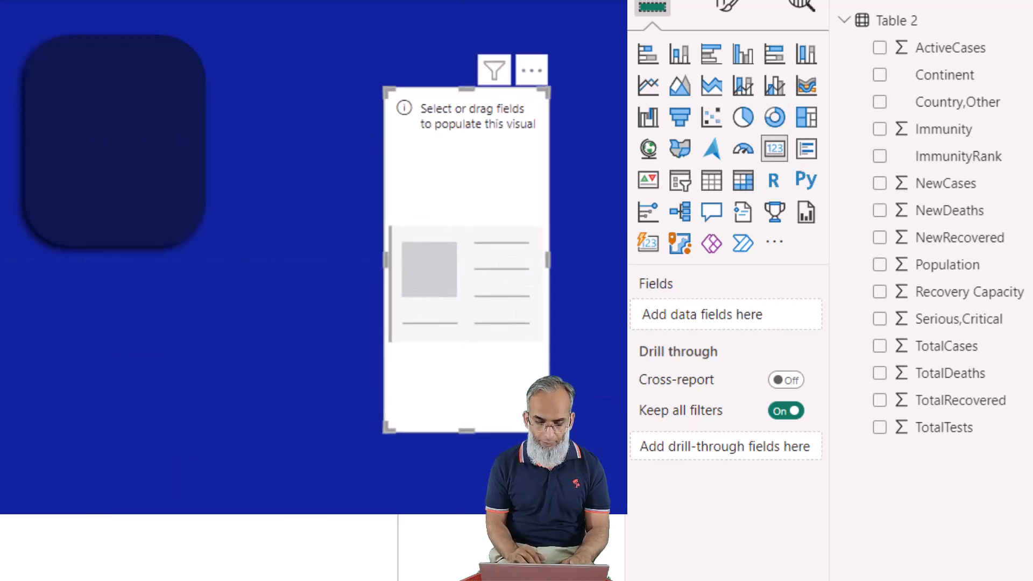
drag(548, 431, 617, 270)
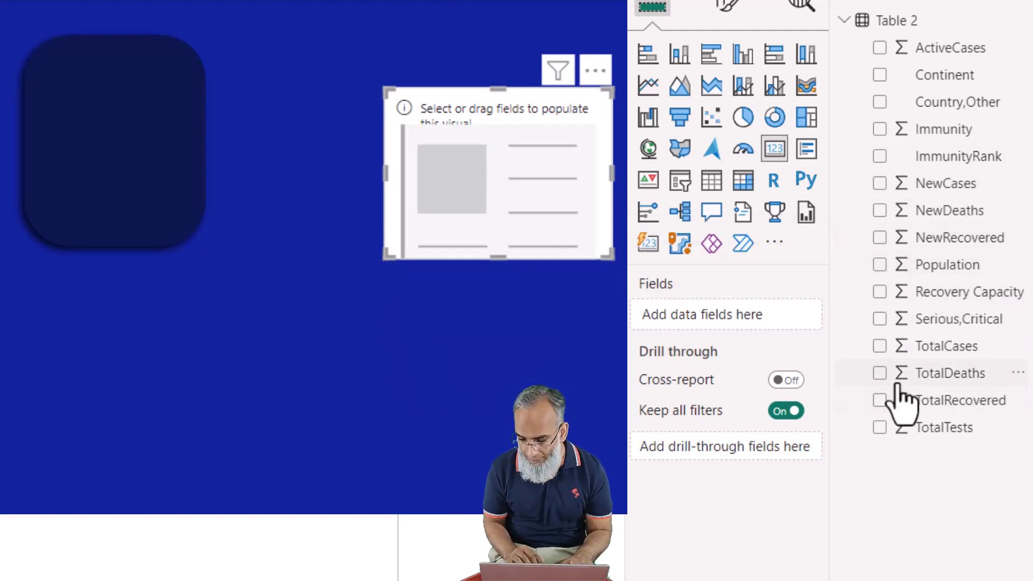
click(881, 373)
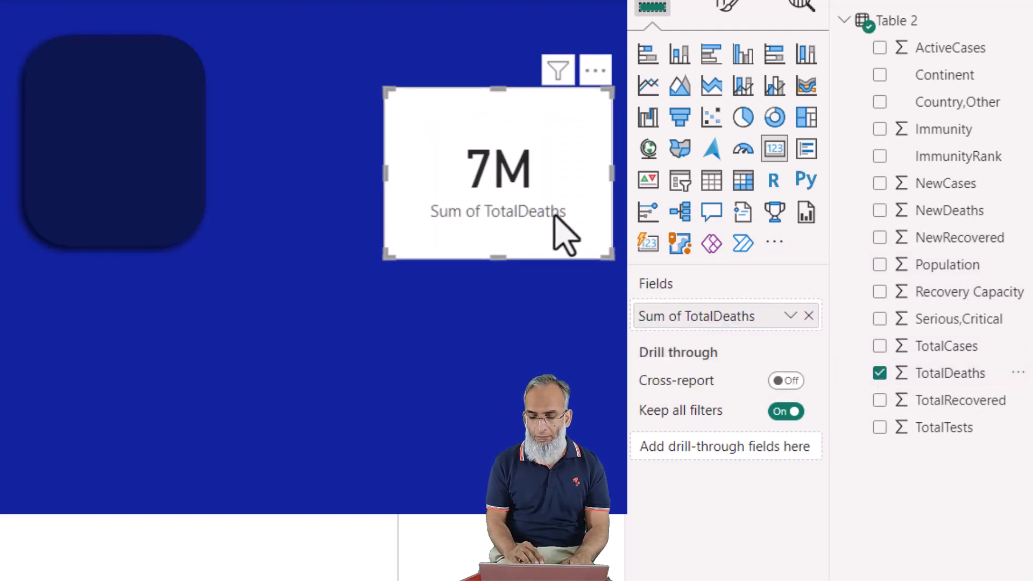
Set the TotalDeaths card's callout value to 1 decimal place and open its color choices
click(726, 8)
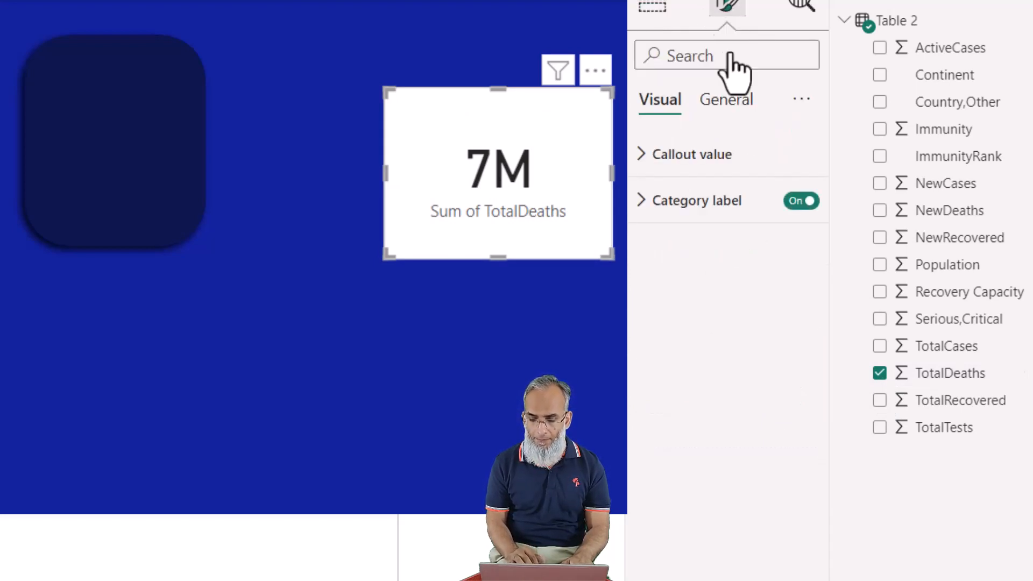
click(644, 157)
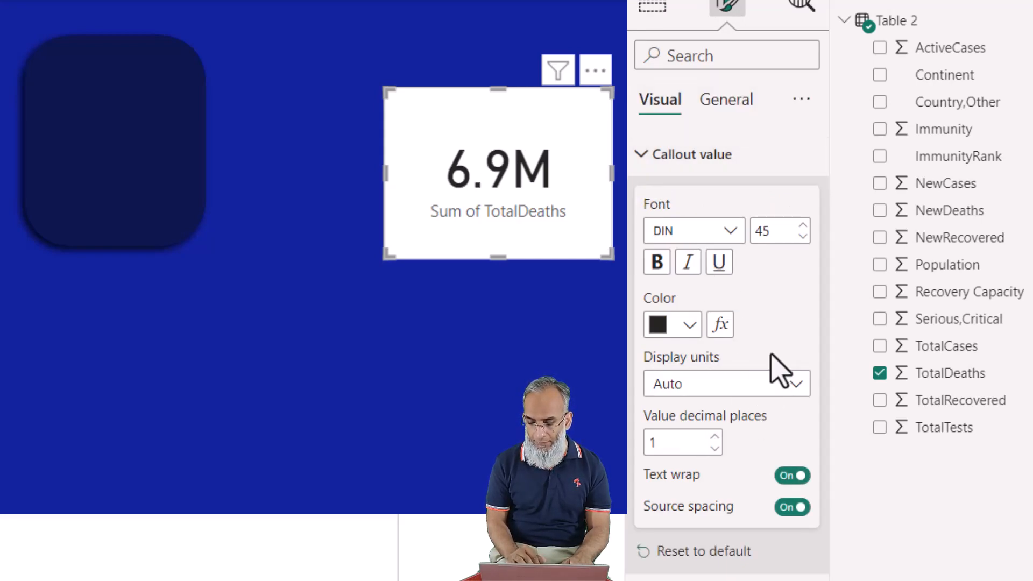
click(688, 326)
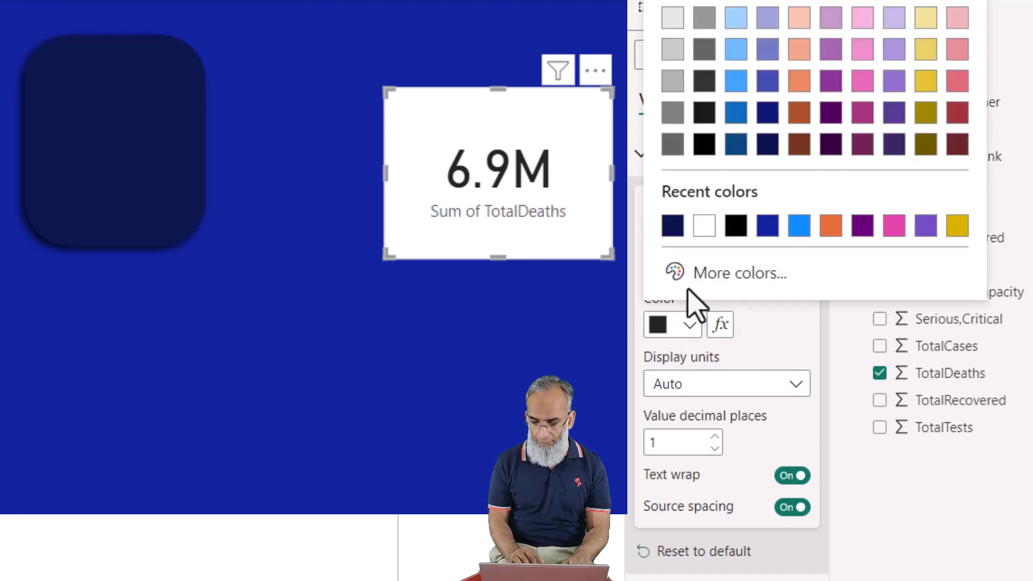
Set the callout value color of the TotalDeaths card to #9977F7
click(684, 272)
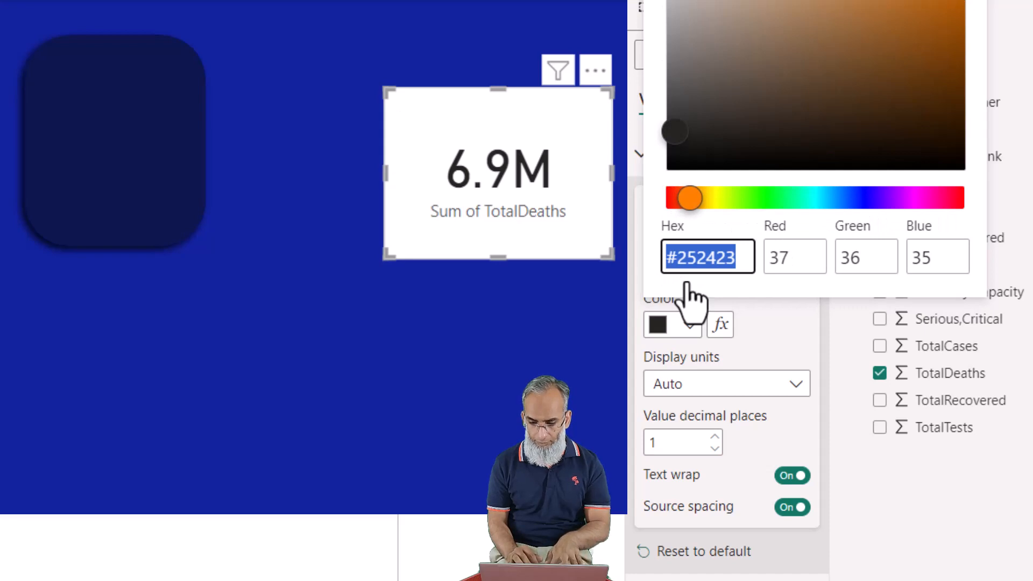
text(#9977F7)
click(830, 305)
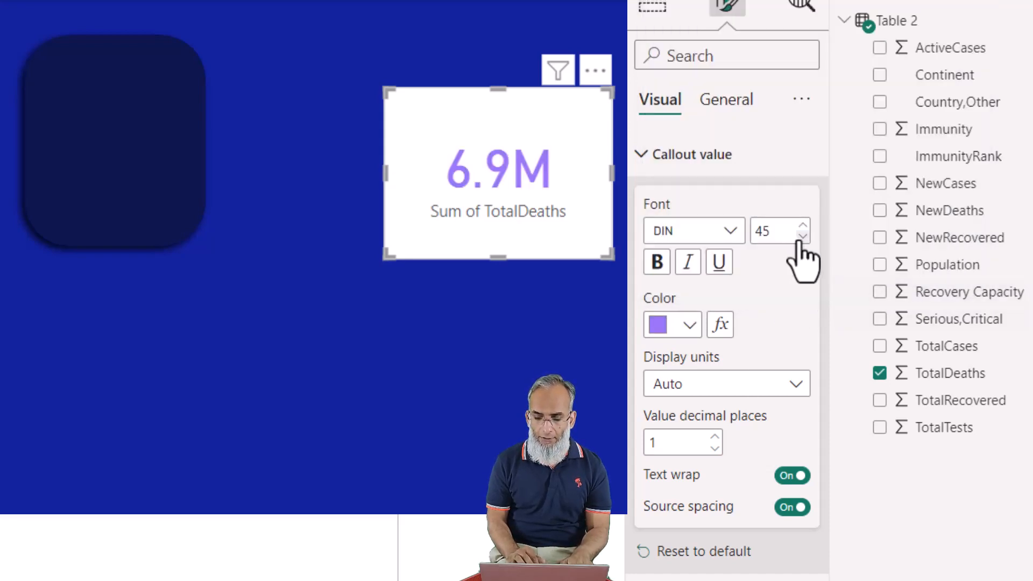
Reduce the card's callout value font size to 30 and turn off its category label
click(801, 241)
click(801, 241)
click(801, 241)
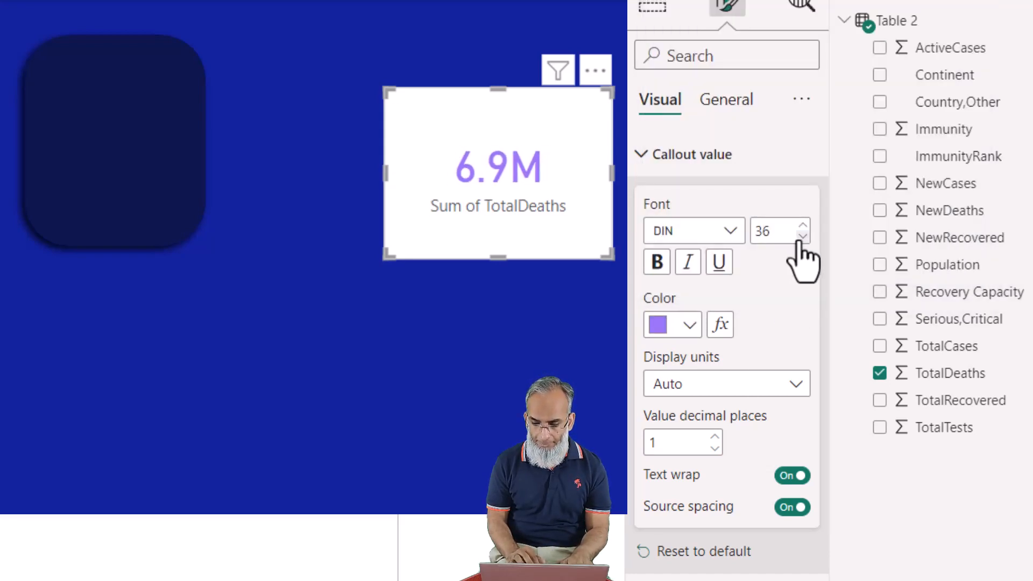
click(801, 241)
click(803, 237)
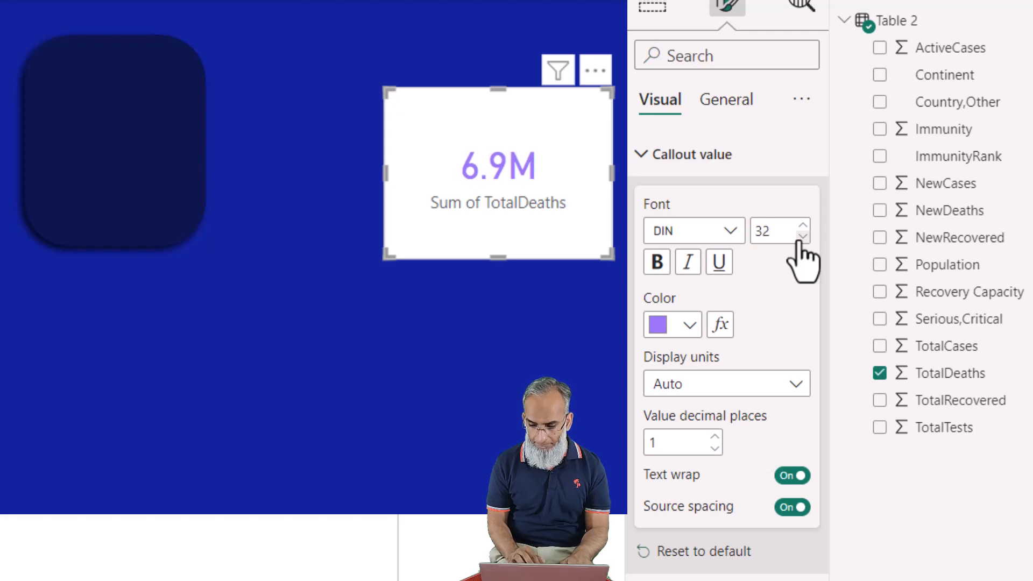
click(801, 241)
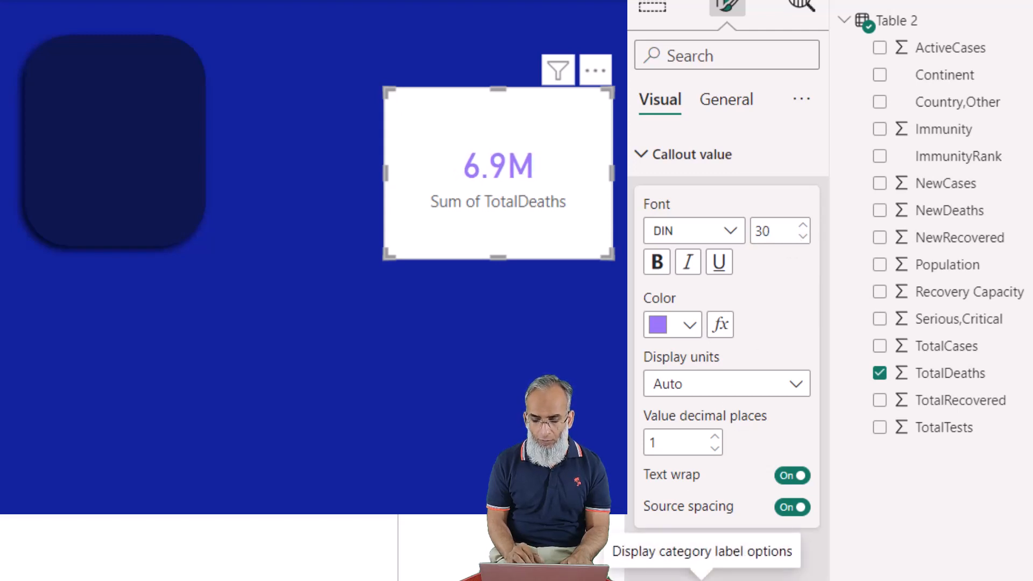
click(792, 580)
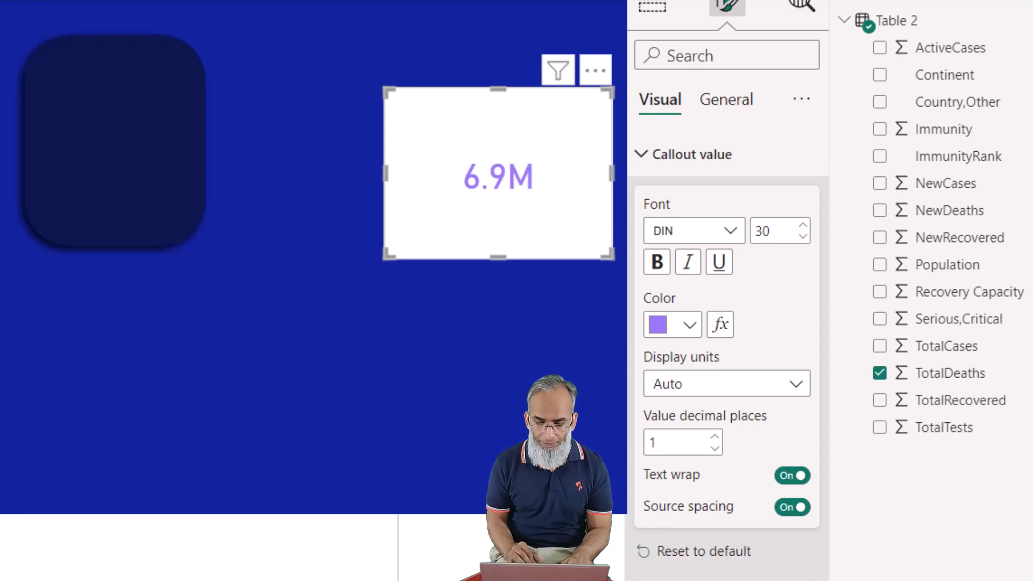
Turn off the card's background and fit the card, shrunk around its value, onto the dark rounded rectangle
click(726, 102)
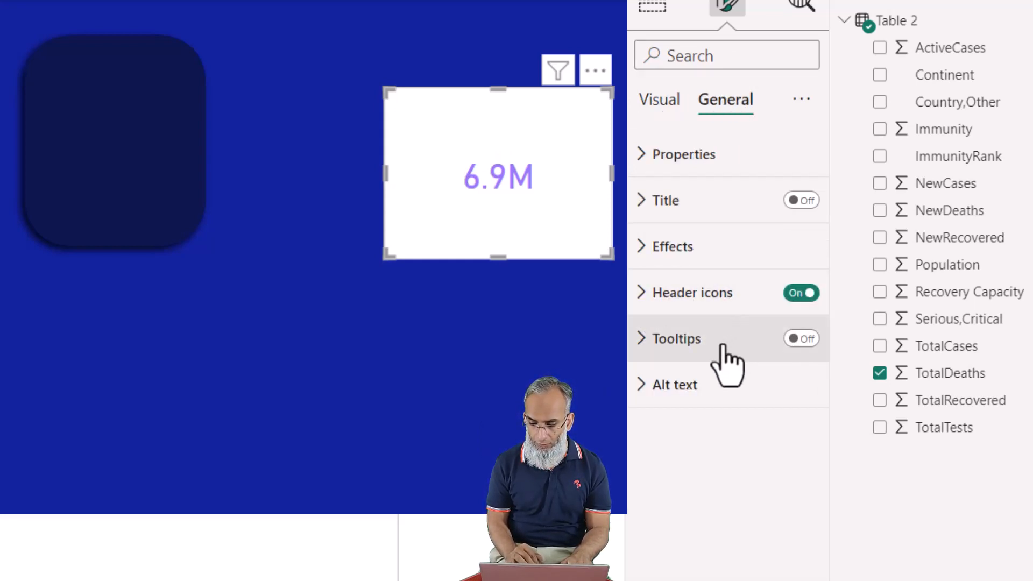
click(643, 260)
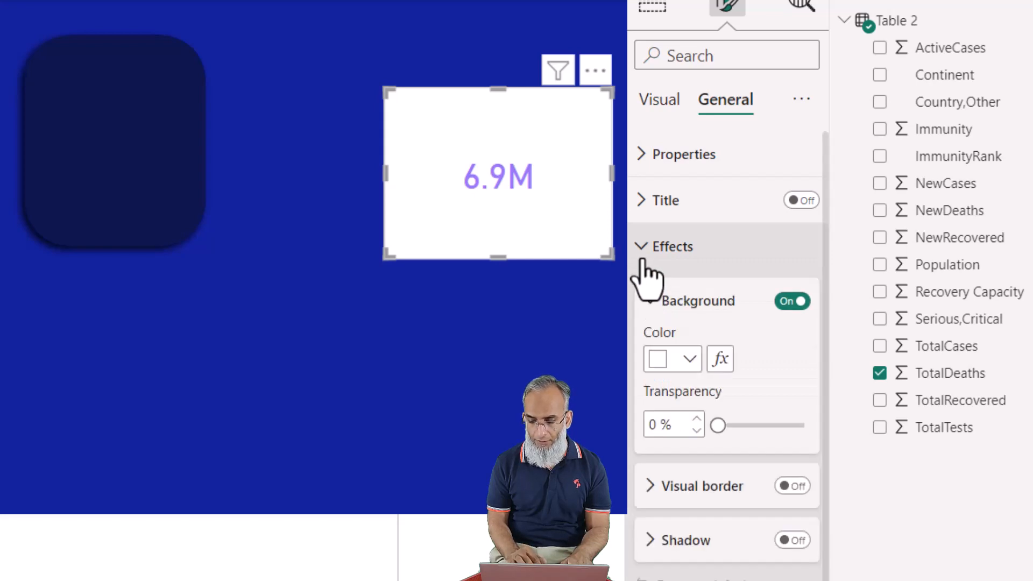
click(792, 309)
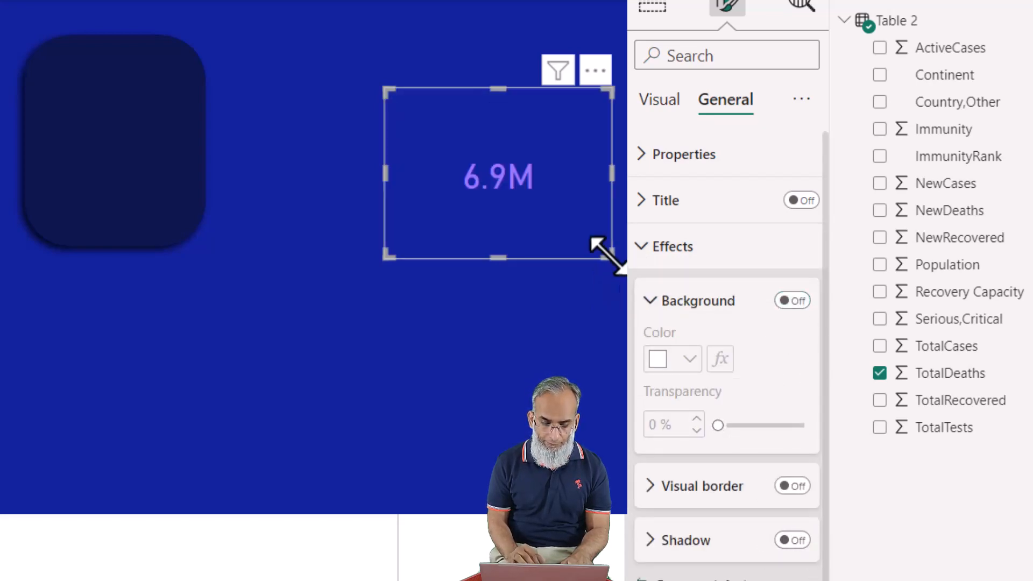
drag(609, 257, 474, 157)
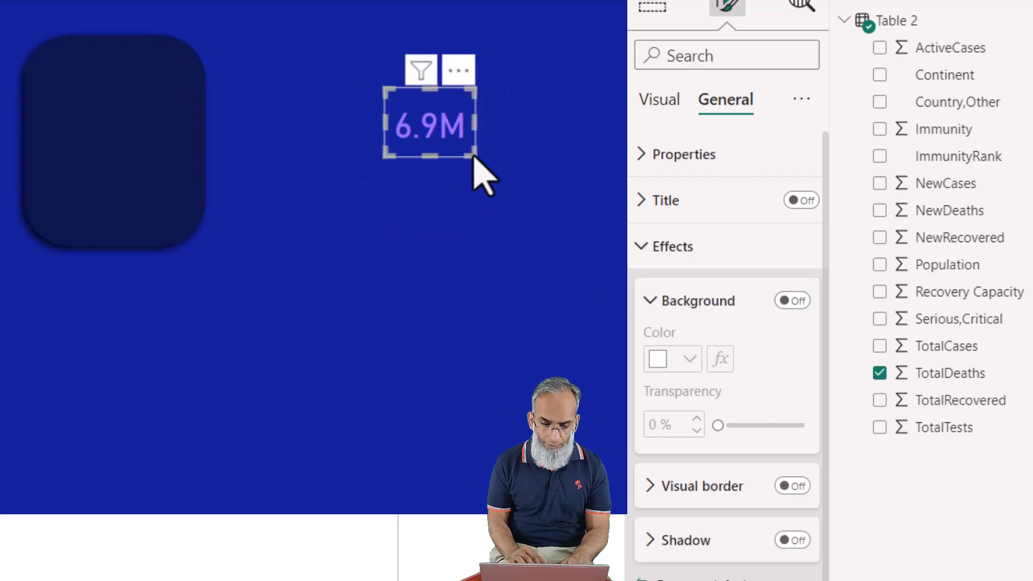
drag(456, 115, 143, 127)
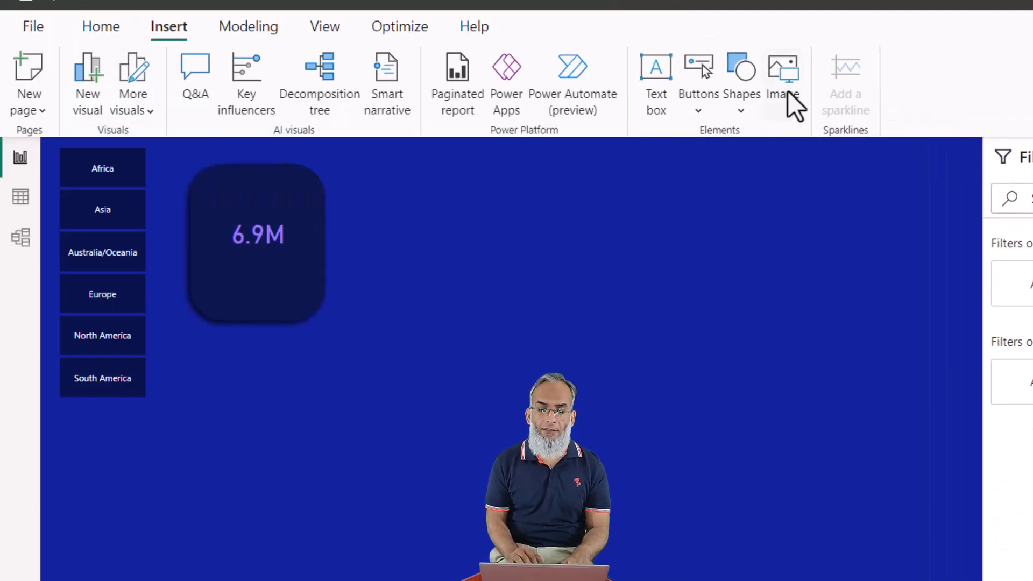
Insert the dead-body image from Downloads and place it at icon size above the 6.9M value on the rounded tile
click(788, 88)
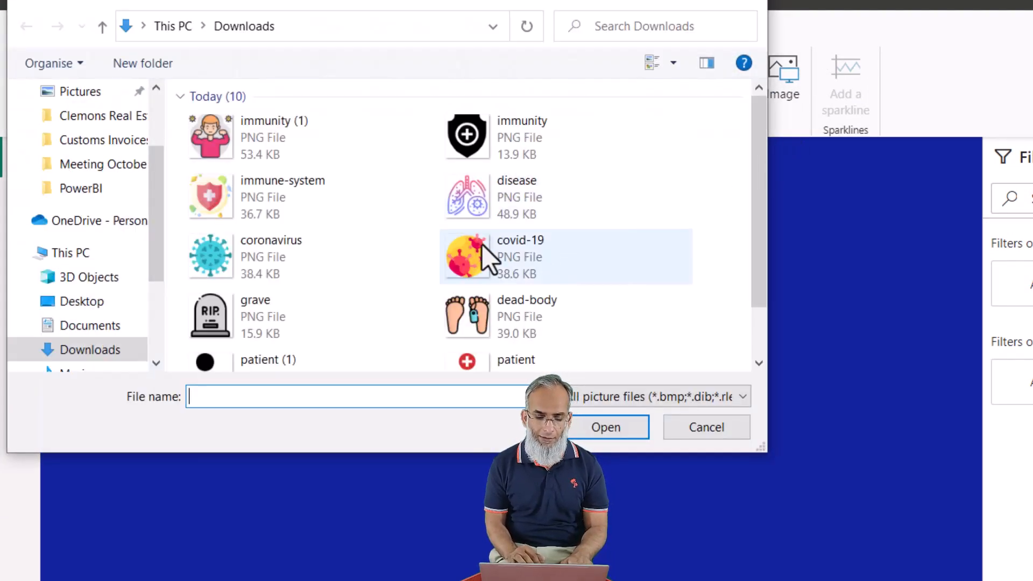
scroll(331, 273, down, 1)
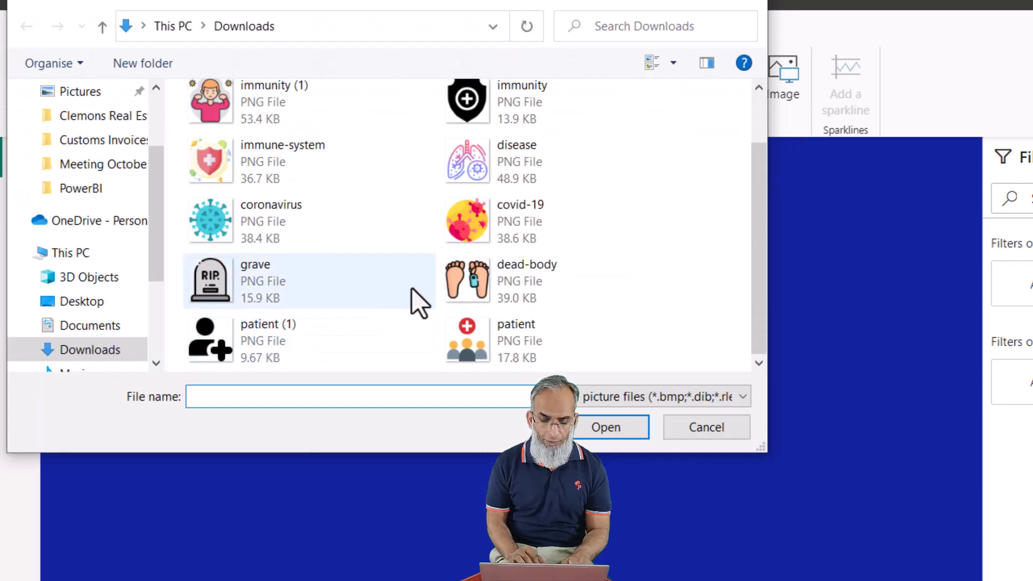
click(481, 283)
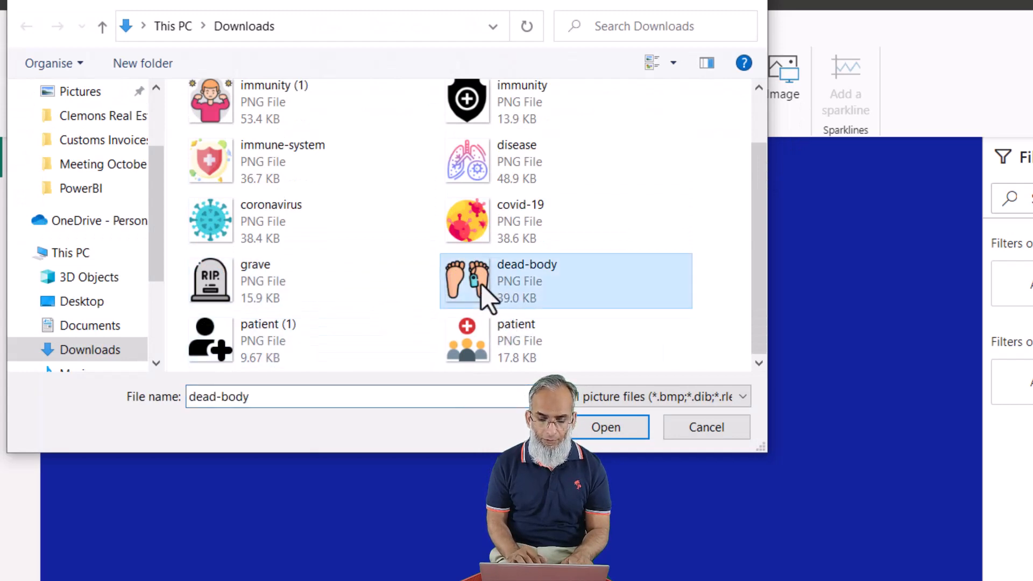
click(587, 433)
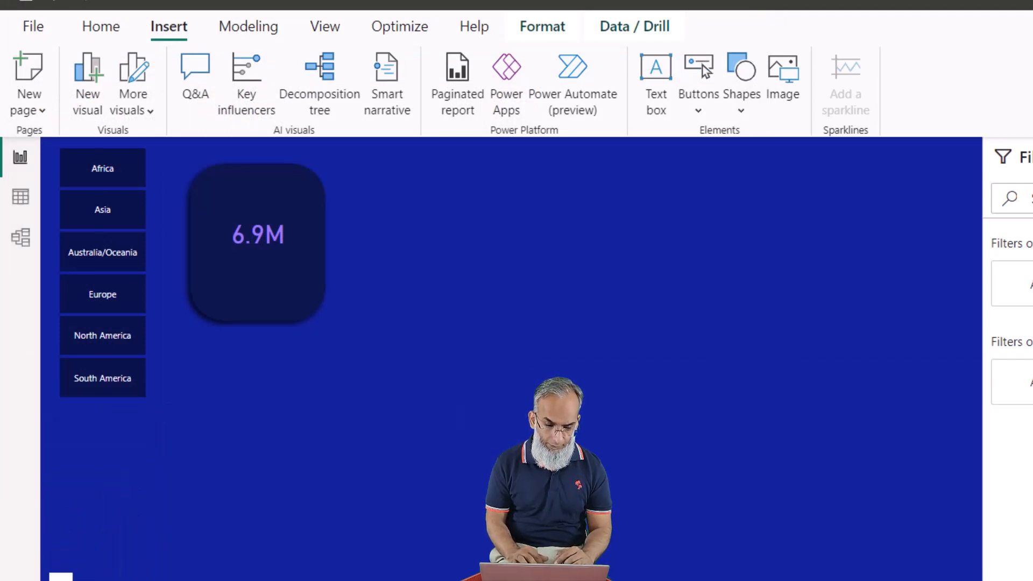
drag(164, 351, 258, 185)
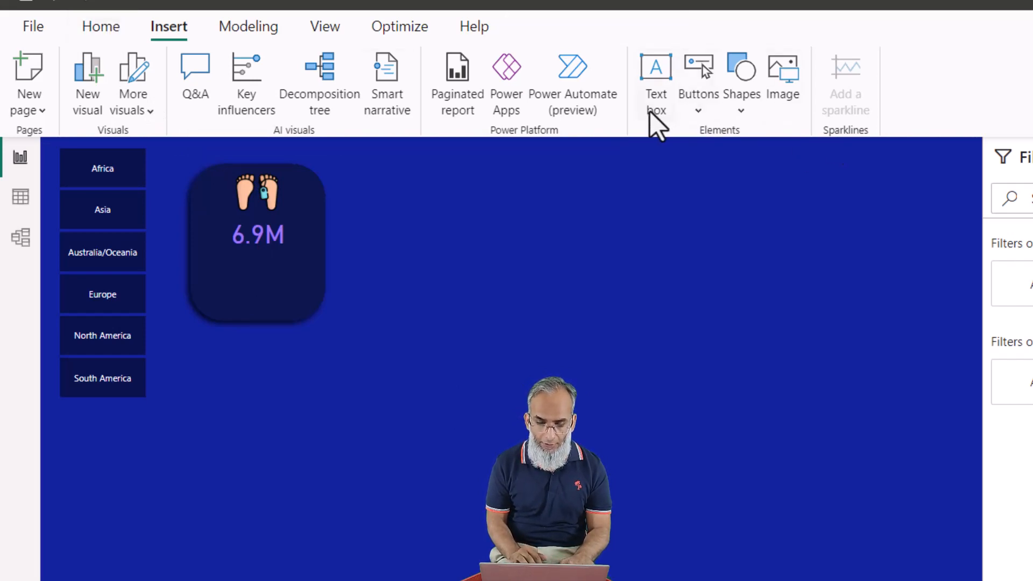
Insert a text box on the report page
click(658, 78)
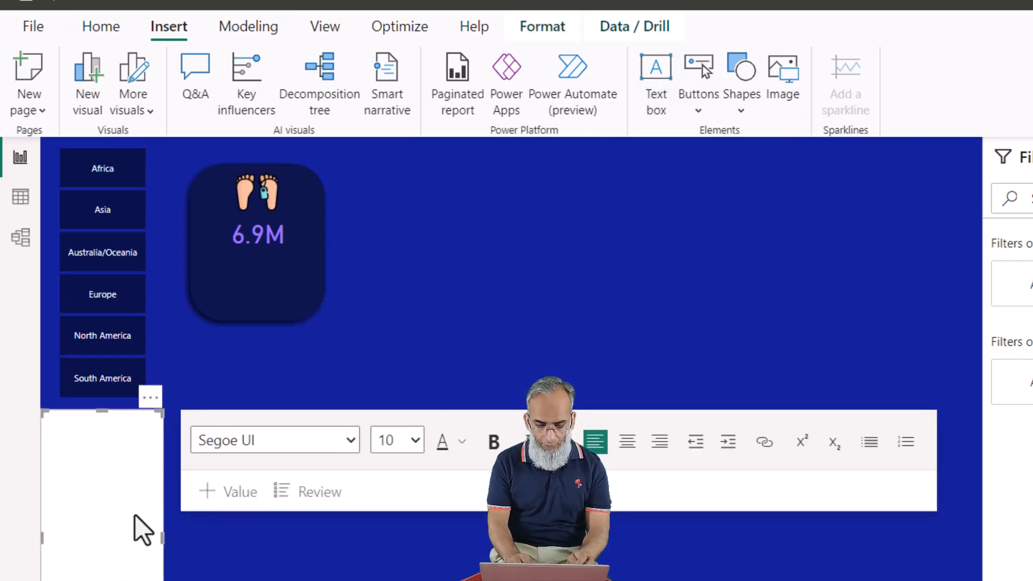
text(NO OF DEAT)
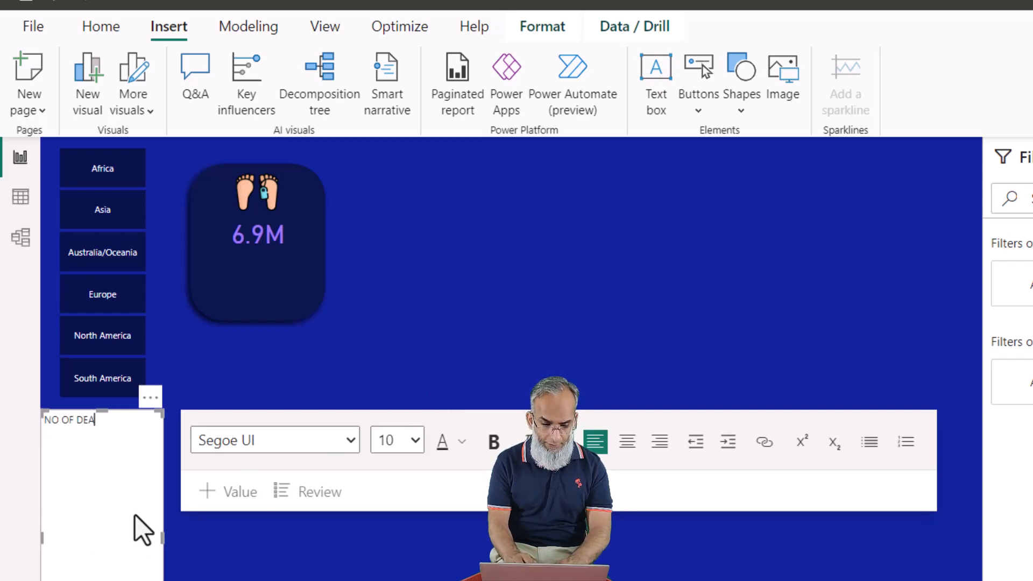
key(BackSpace)
key(BackSpace)
key(BackSpace)
key(BackSpace)
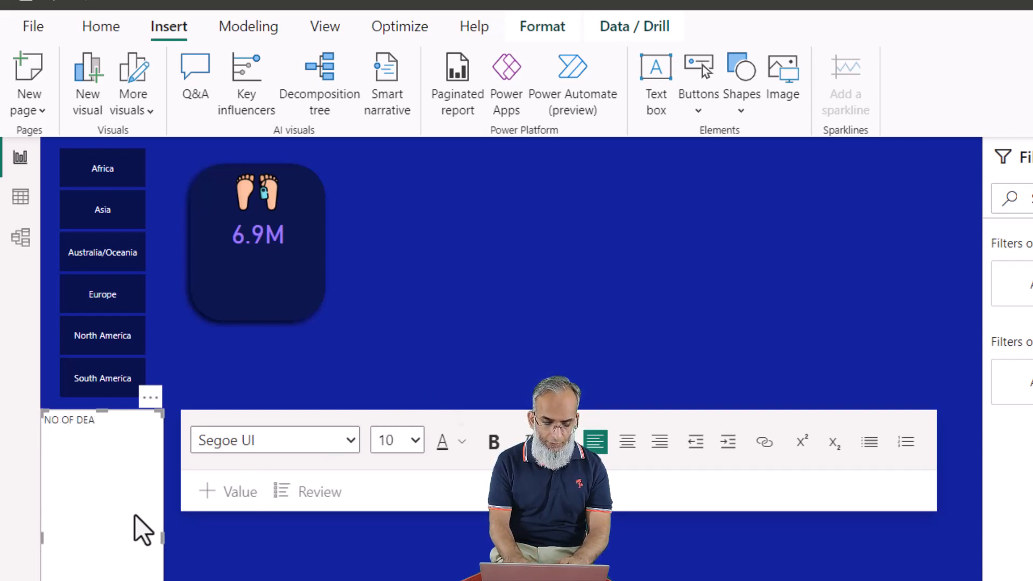
key(BackSpace)
key(BackSpace)
key(BackSpace)
key(BackSpace)
key(BackSpace)
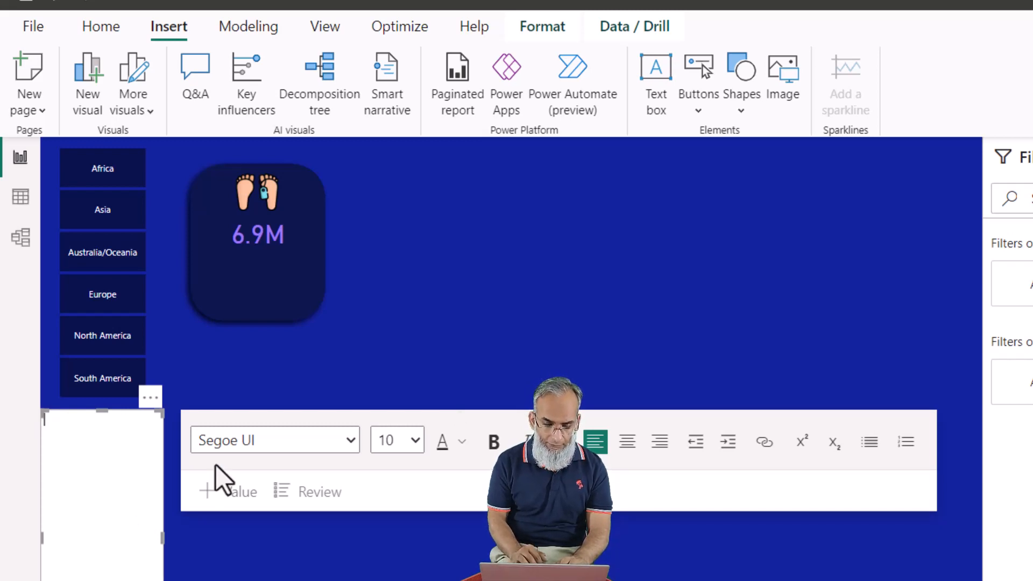
Enter PEOPLE DIED in centered Arial Black text and shorten the text box to about one line high
click(272, 444)
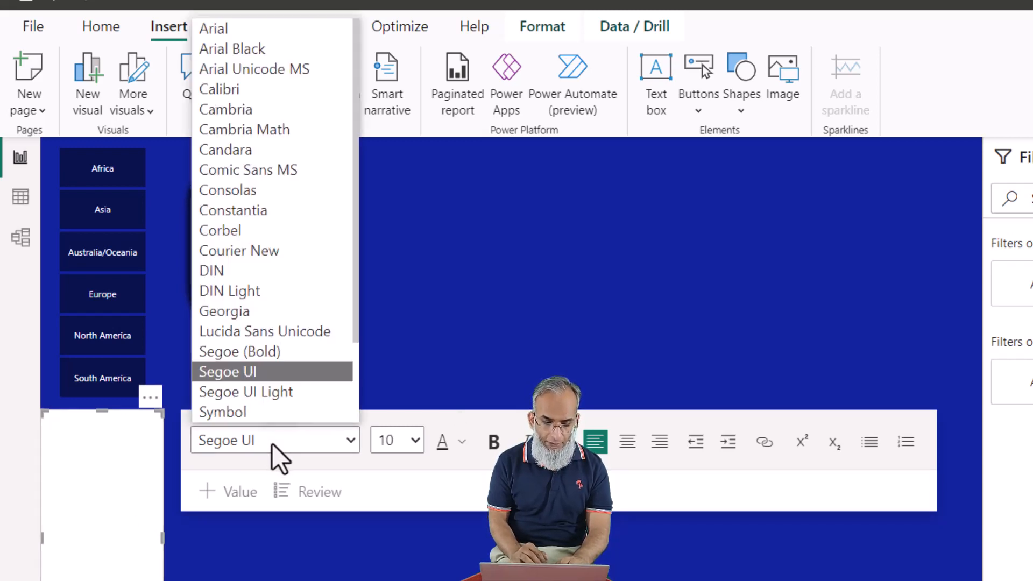
click(286, 53)
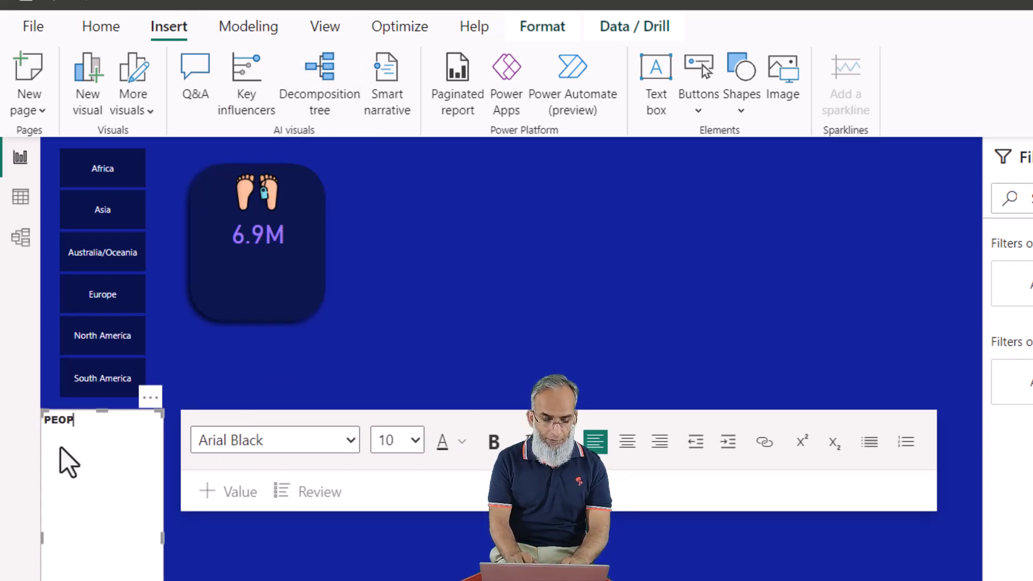
text(LE DIED)
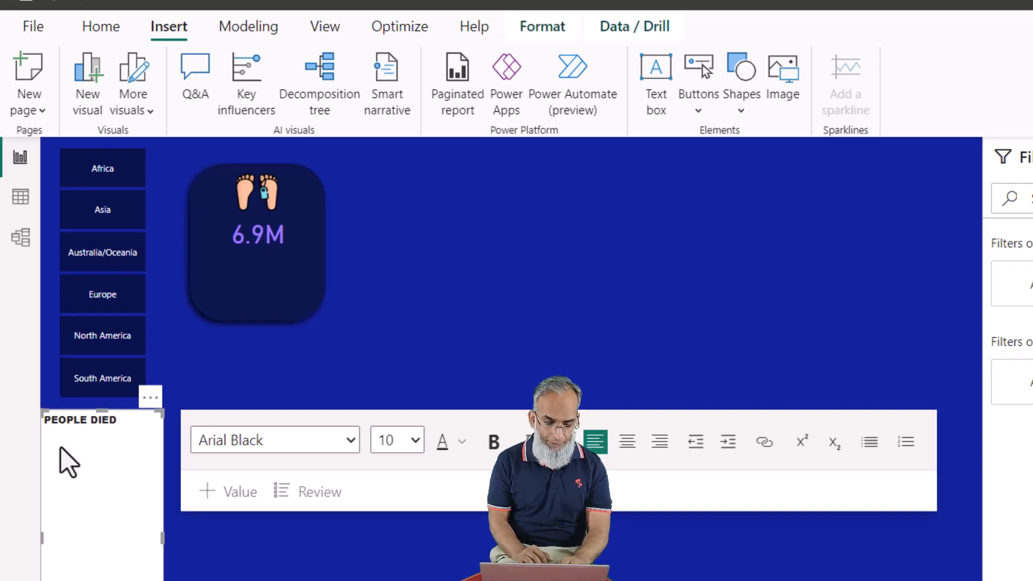
click(628, 445)
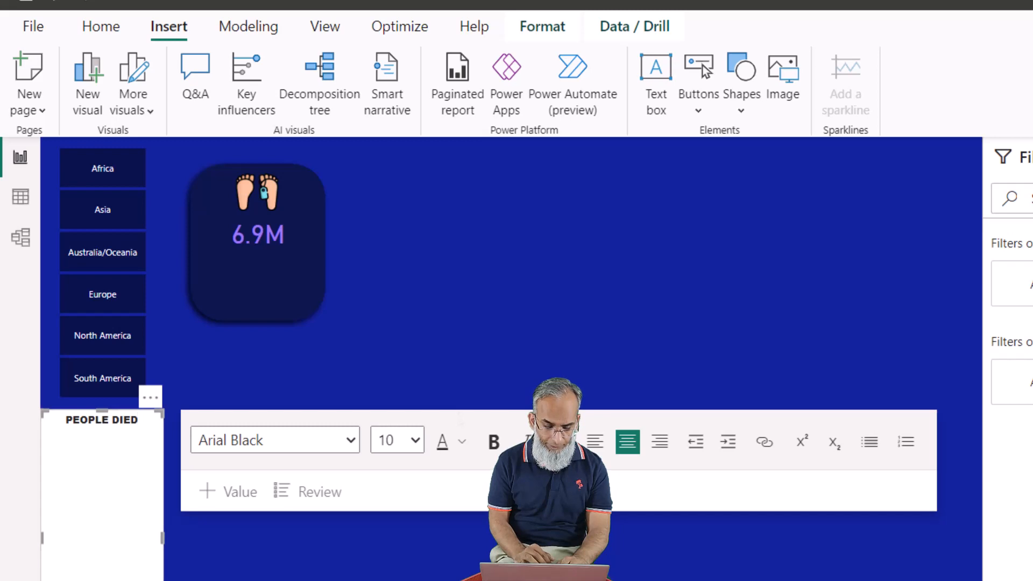
drag(100, 569, 103, 434)
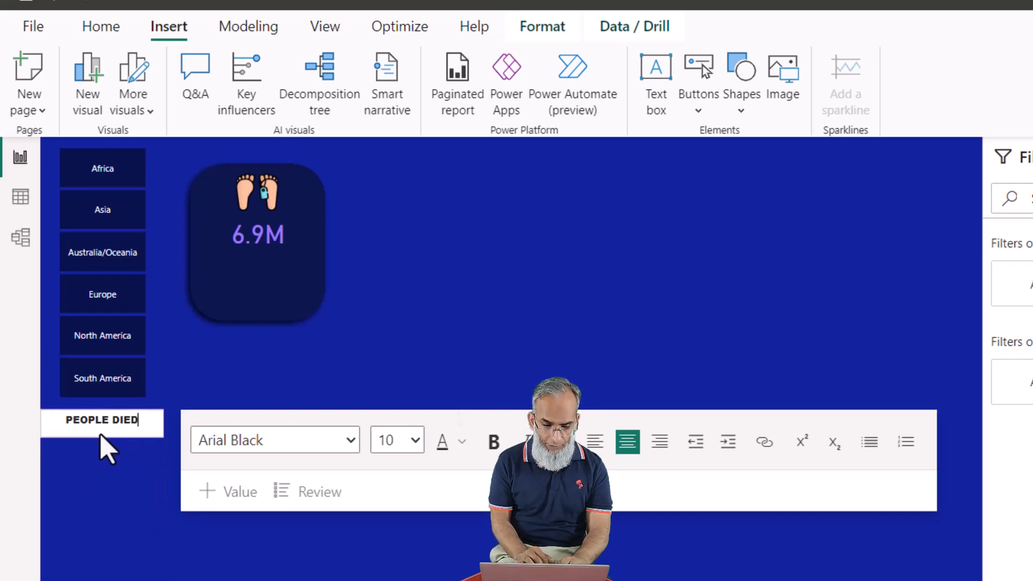
Turn off the background of the PEOPLE DIED text box
key(ctrl+a)
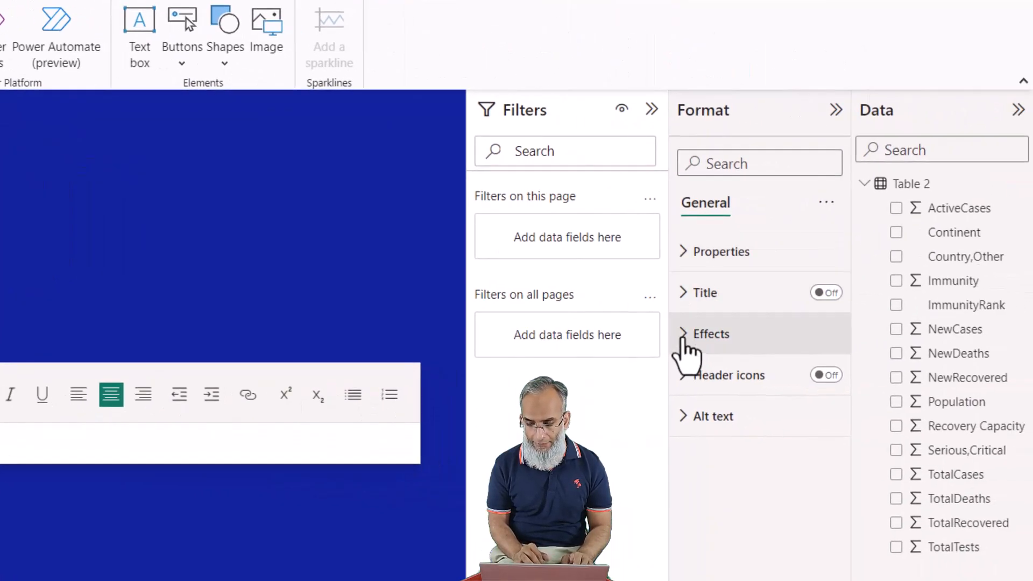
click(682, 339)
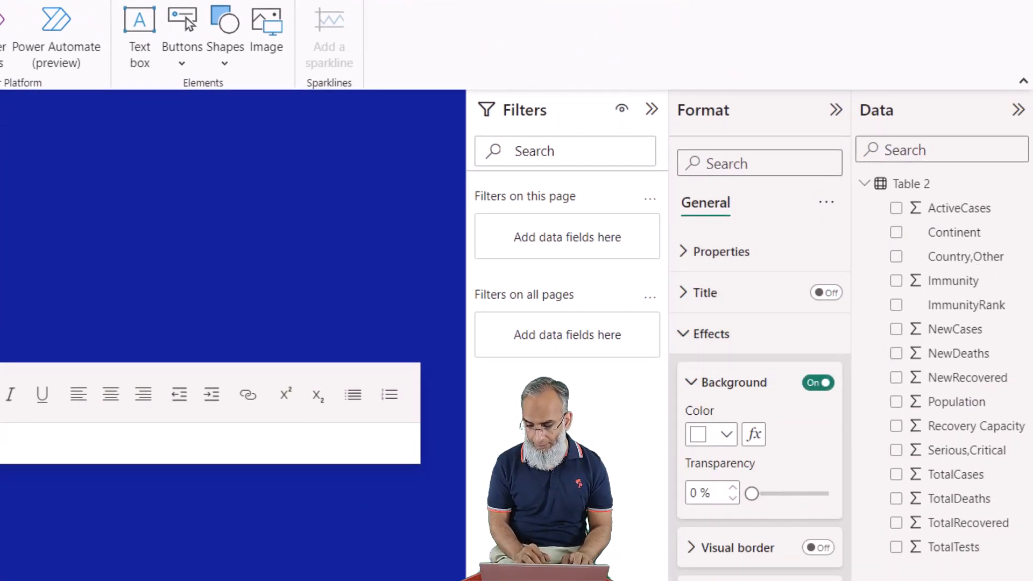
click(818, 384)
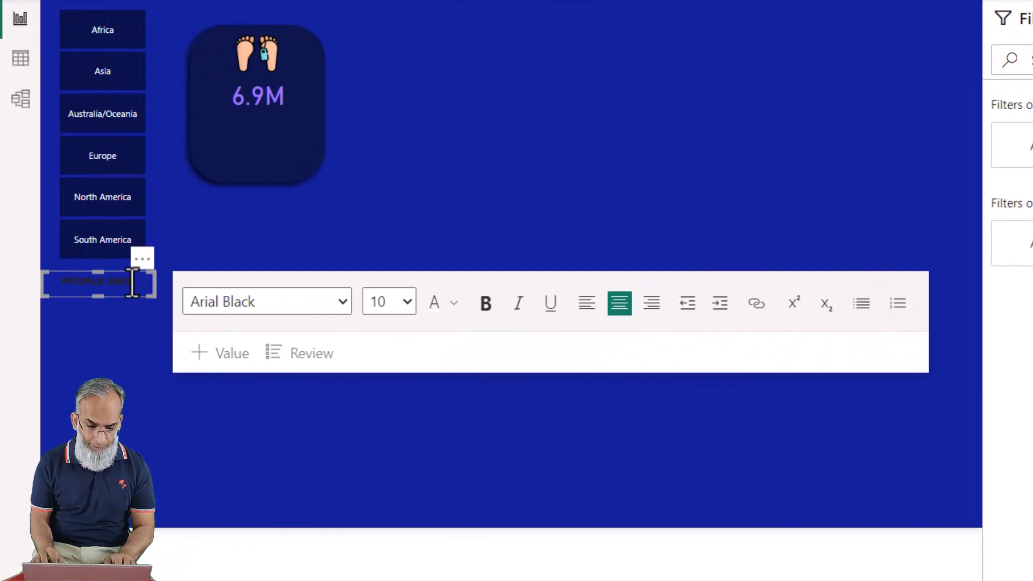
Color the PEOPLE DIED text white and place its text box directly beneath the 6.9M value on the tile
text(D)
key(ctrl+shift+Left)
key(ctrl+shift+Left)
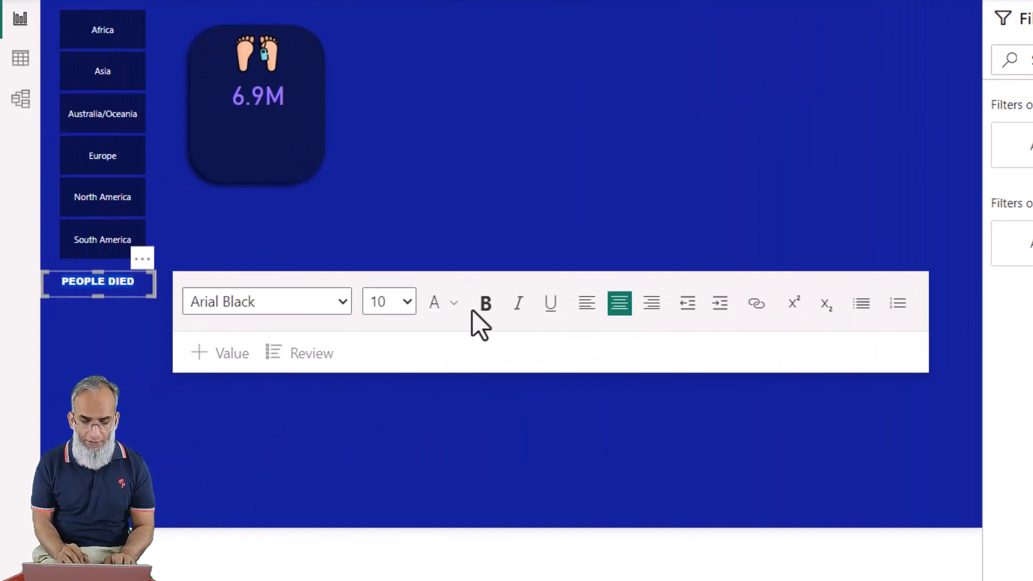
click(454, 305)
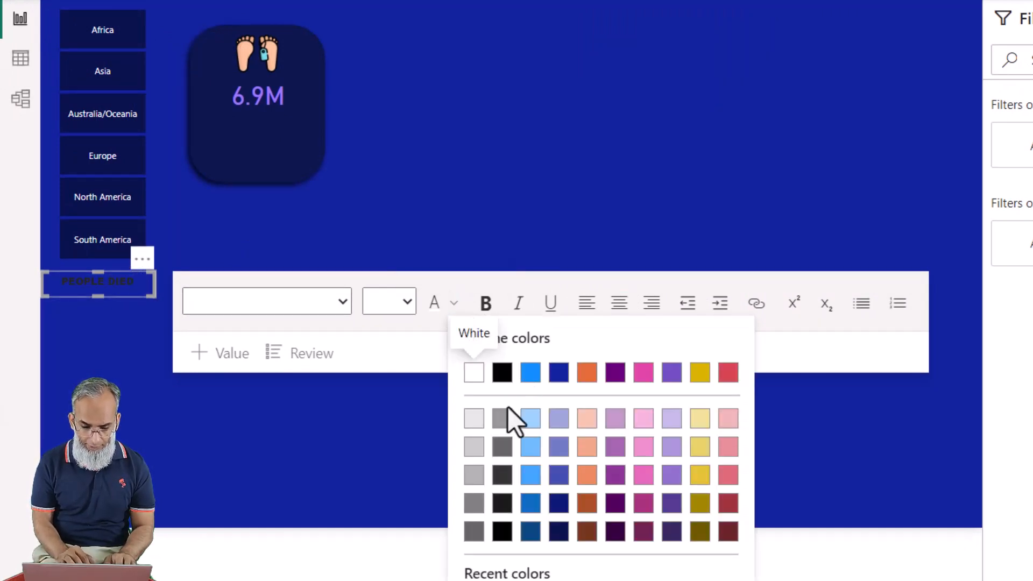
click(474, 375)
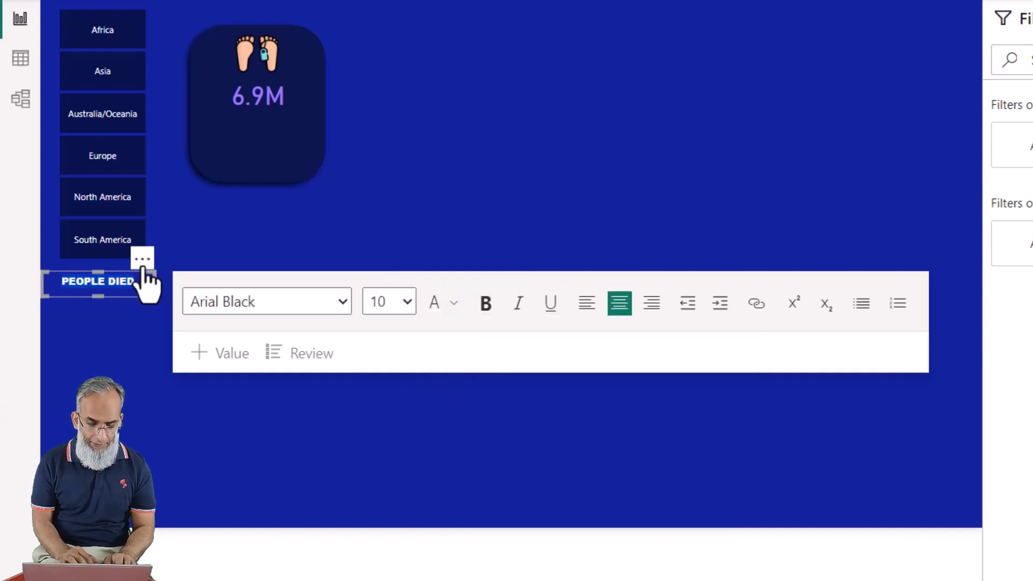
drag(142, 269, 297, 112)
click(661, 84)
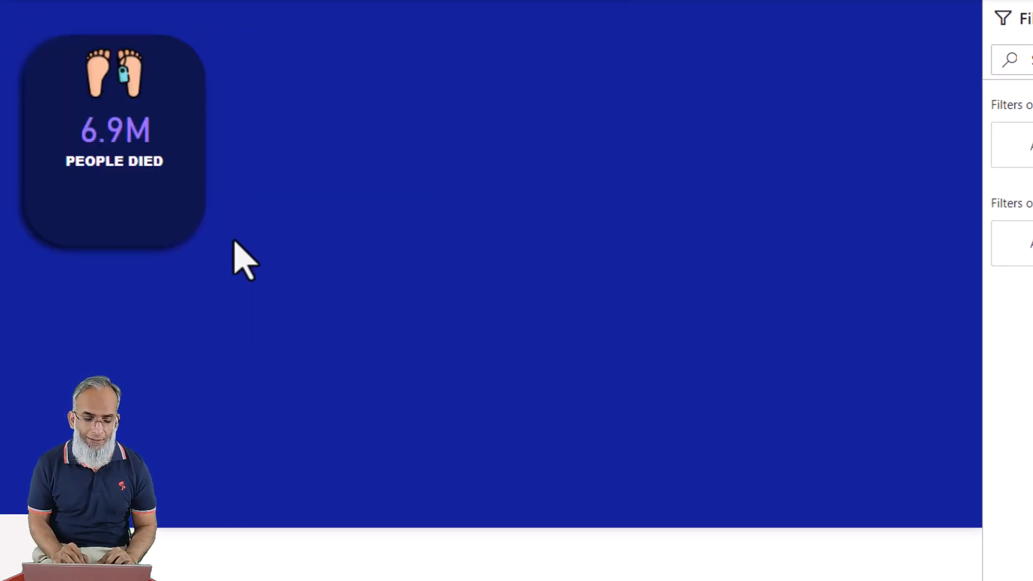
Duplicate the PEOPLE DIED text box and place the copy below the original on the tile
drag(234, 240, 13, 138)
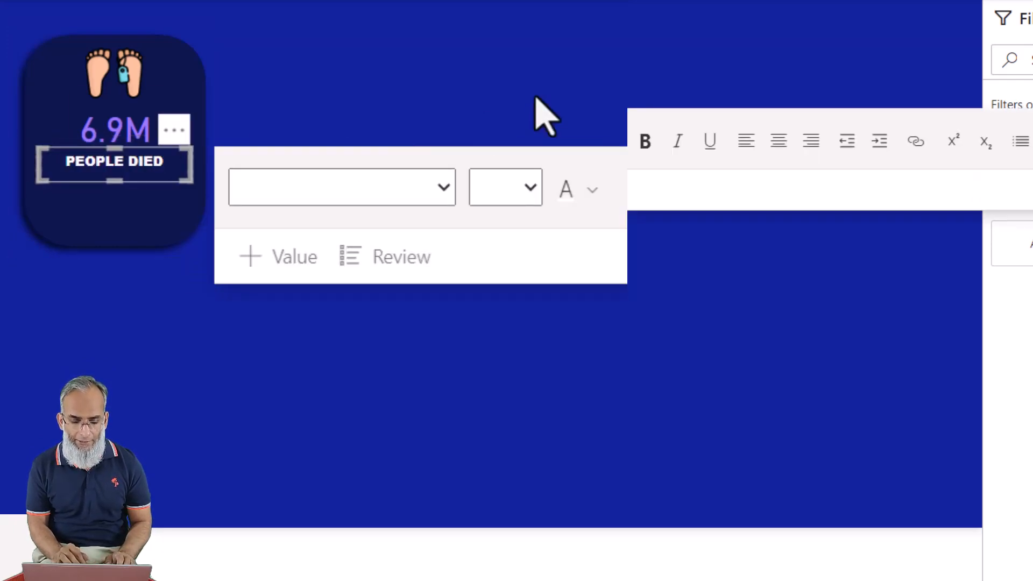
key(ctrl+v)
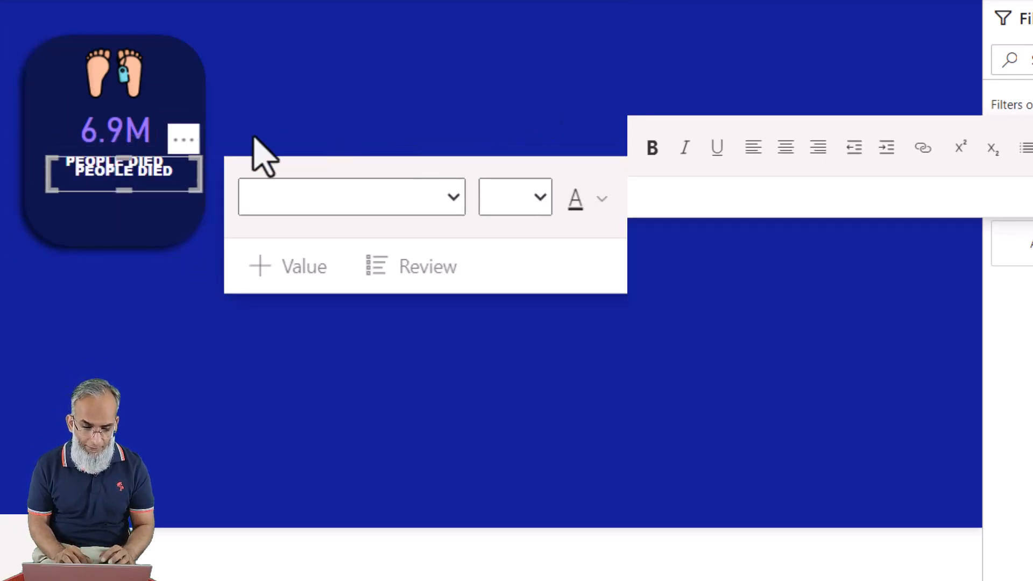
drag(185, 145, 155, 200)
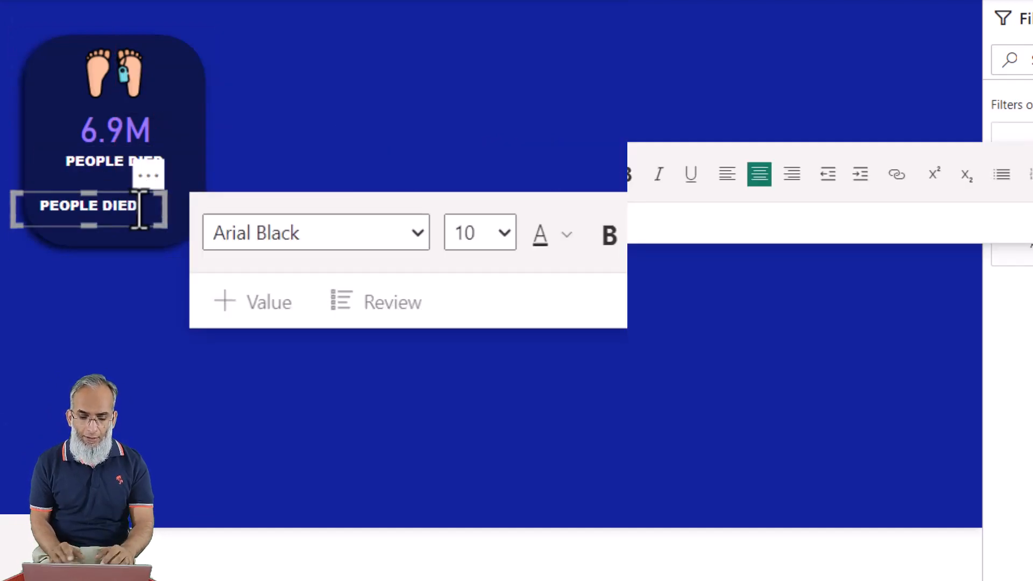
Replace the text of the duplicated PEOPLE DIED label with TODO
key(BackSpace)
key(BackSpace)
key(BackSpace)
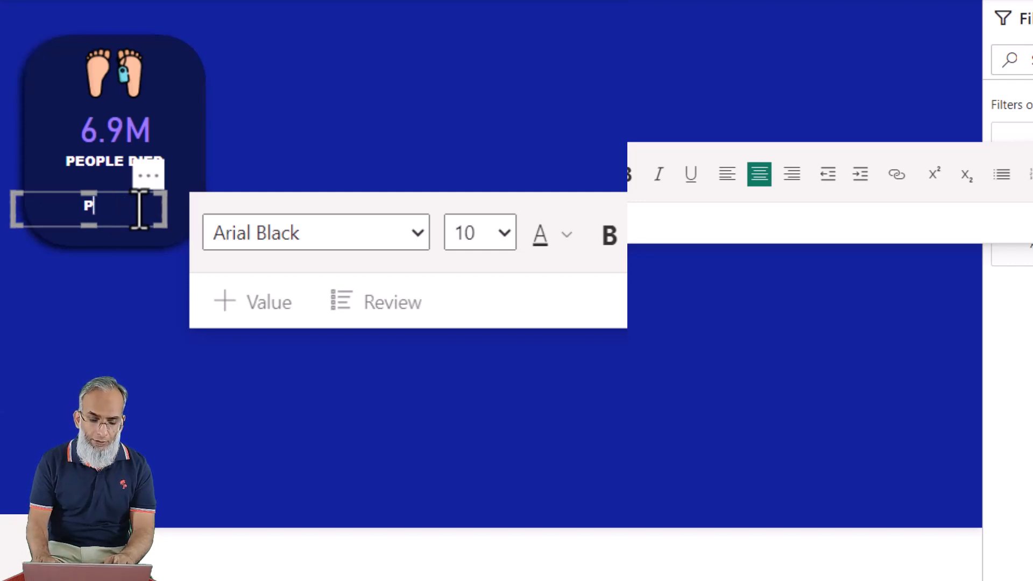
key(BackSpace)
text(TODO)
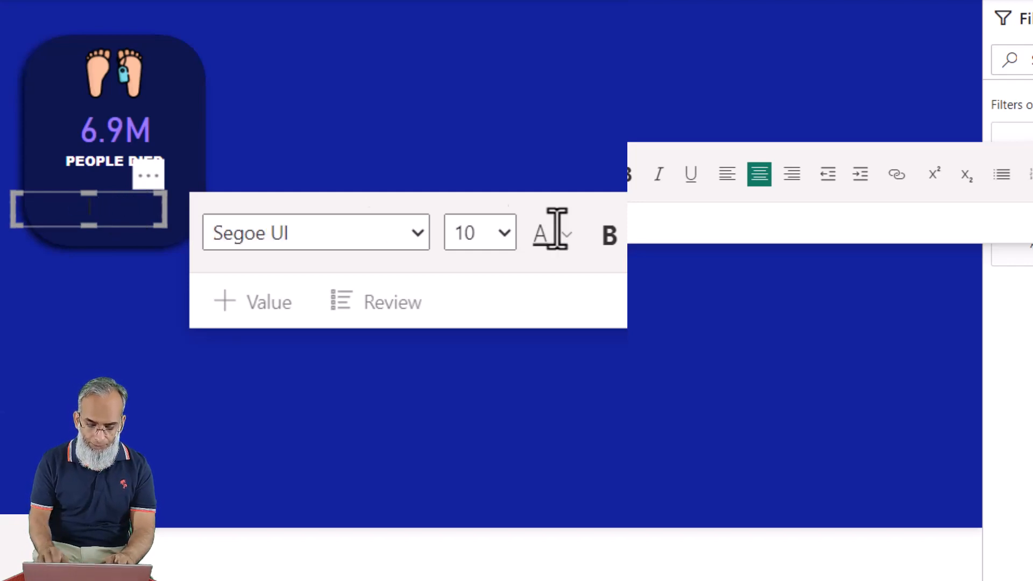
Color the TODO text light purple, matching the 6.9M value, and set its font to Arial Black
key(ctrl+a)
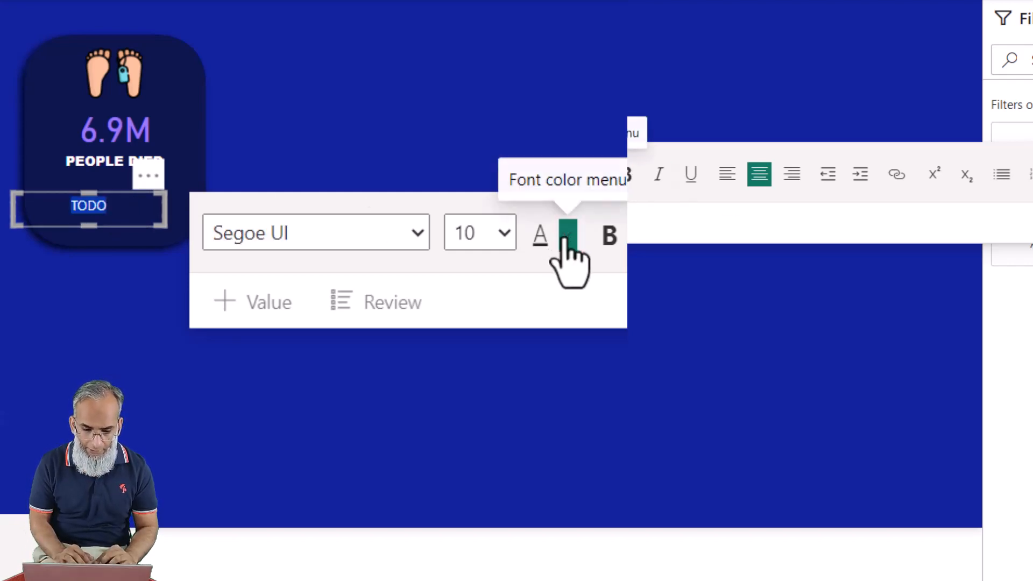
click(564, 240)
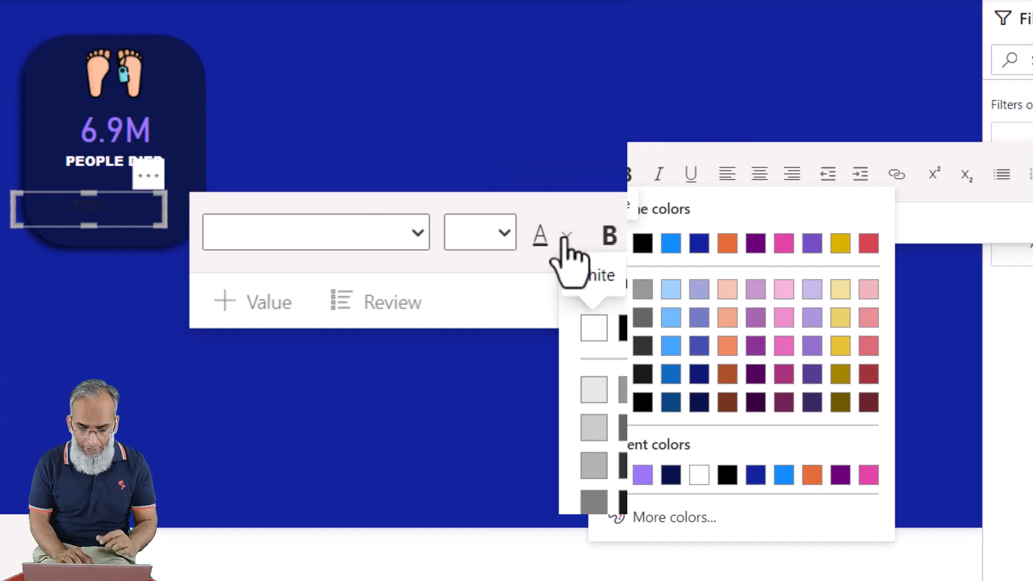
click(643, 478)
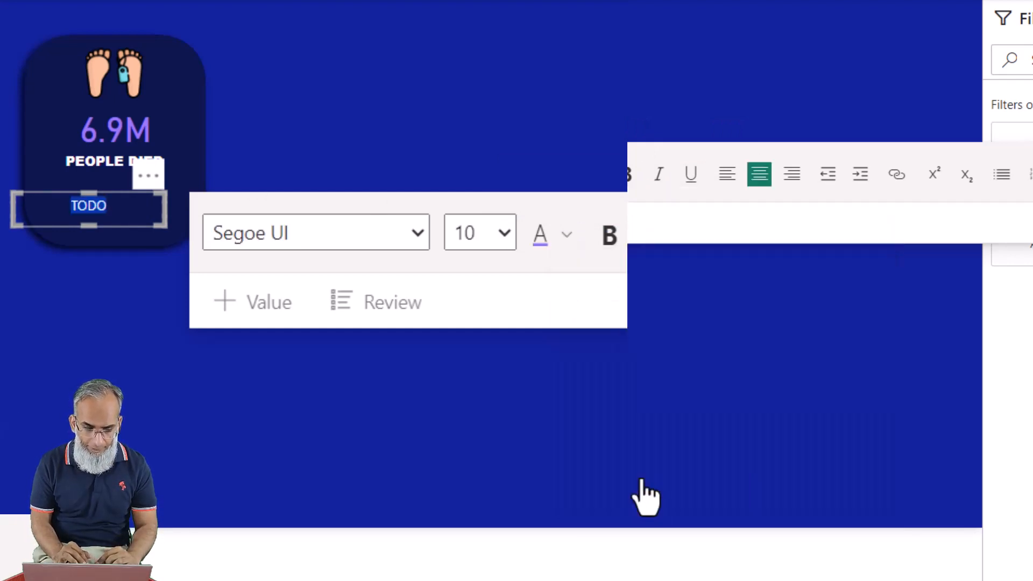
click(415, 233)
click(300, 298)
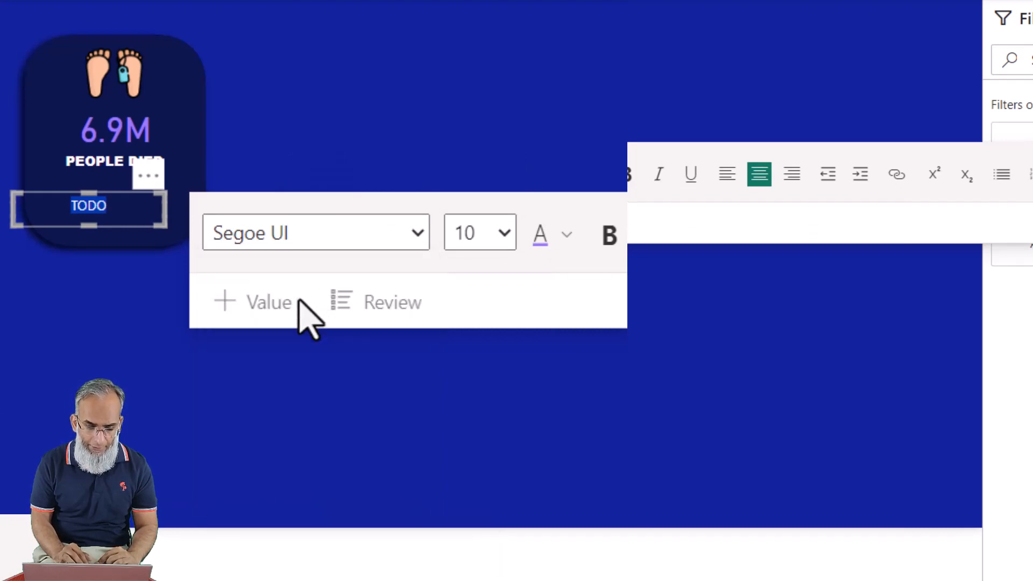
Change the TODO label to TODAY'S DEATHS in a narrower box wrapped onto two lines, at font size 8
click(127, 207)
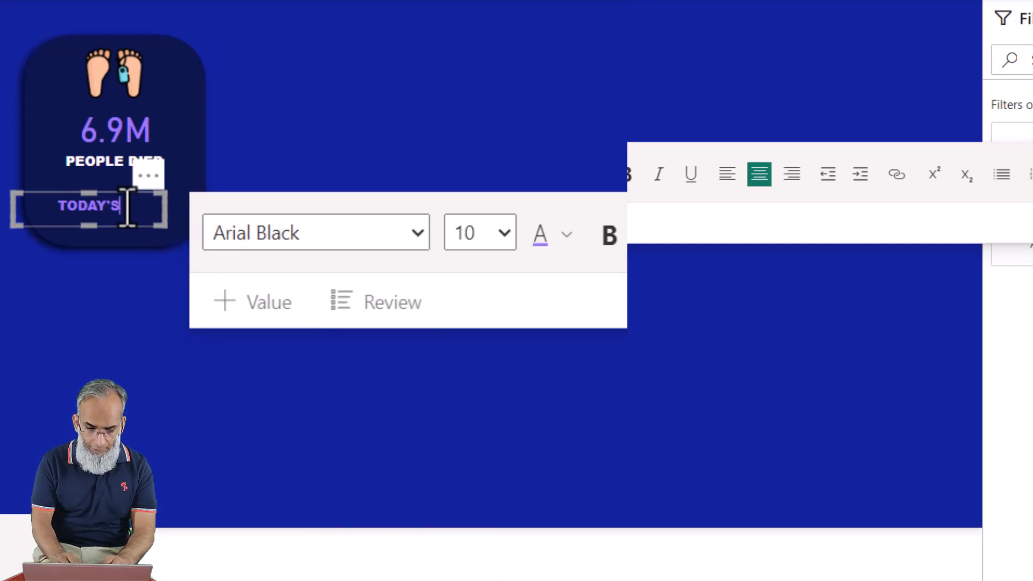
text(AY'S DEATHS)
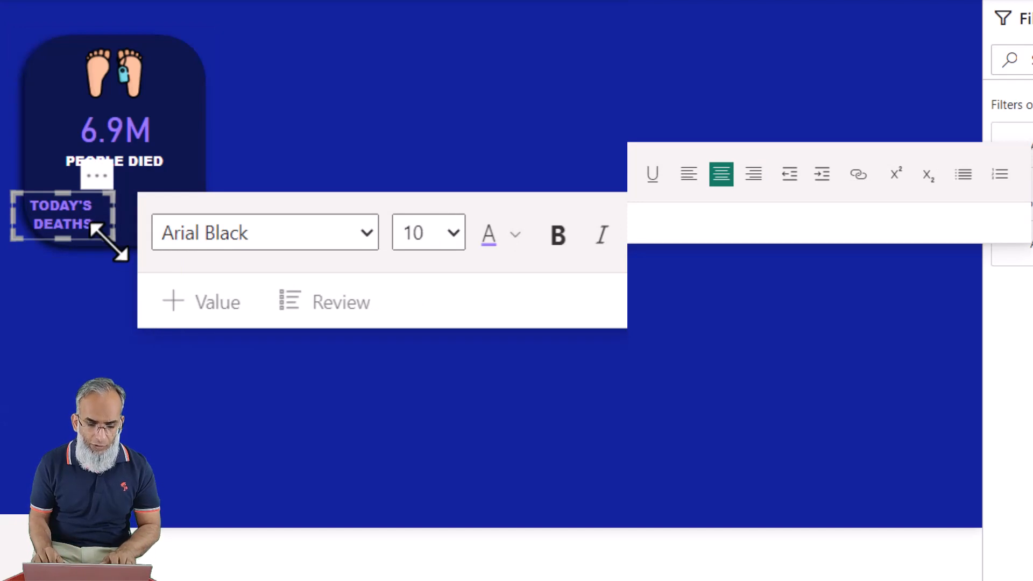
key(ctrl+a)
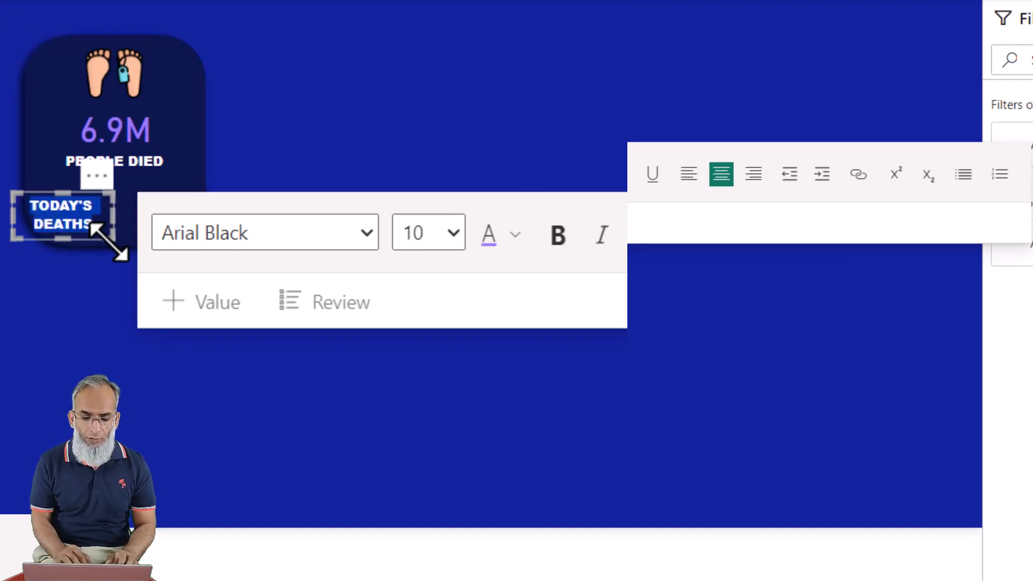
click(451, 235)
click(424, 275)
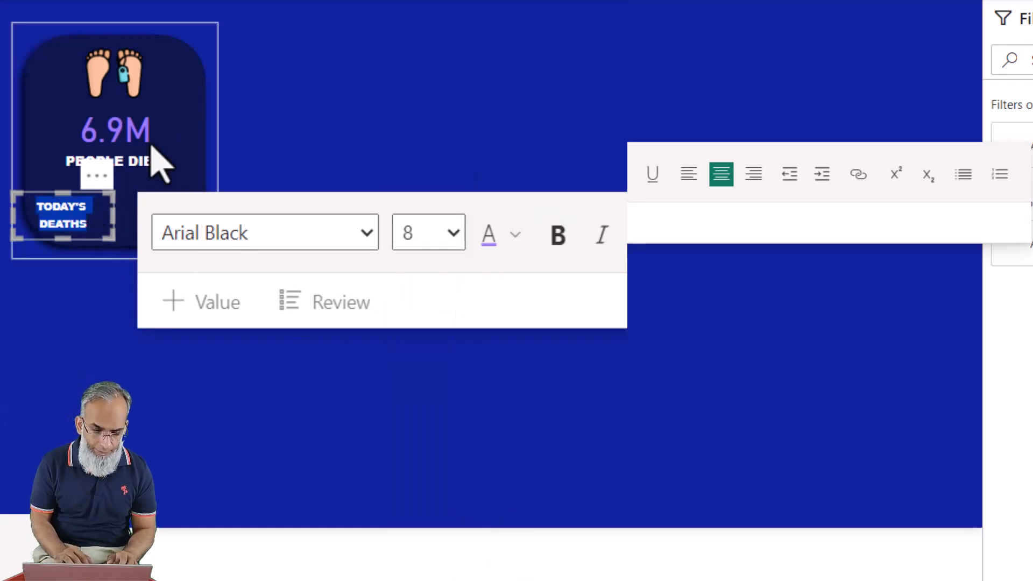
Duplicate the 6.9M card and place the copy beside the TODAY'S DEATHS label on the tile
click(145, 151)
click(135, 159)
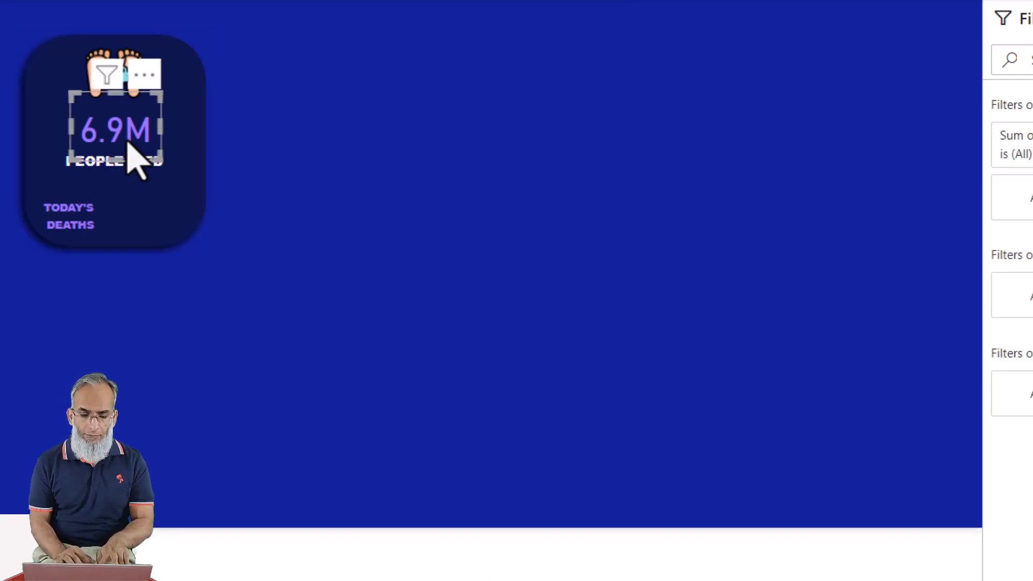
key(ctrl+c)
key(ctrl+v)
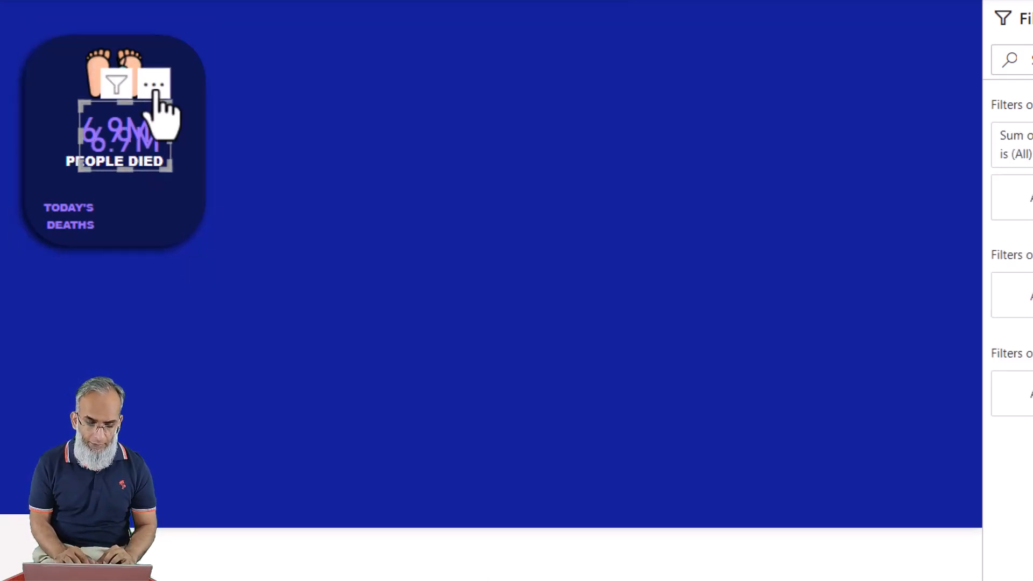
drag(155, 105, 171, 167)
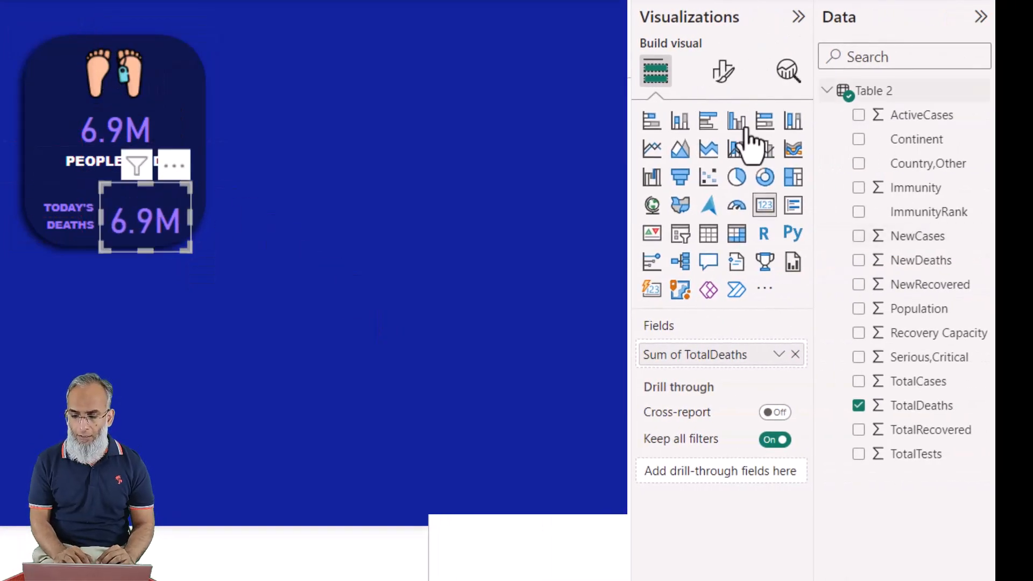
Replace TotalDeaths with NewDeaths in the copied card and reduce the card's height slightly
click(795, 355)
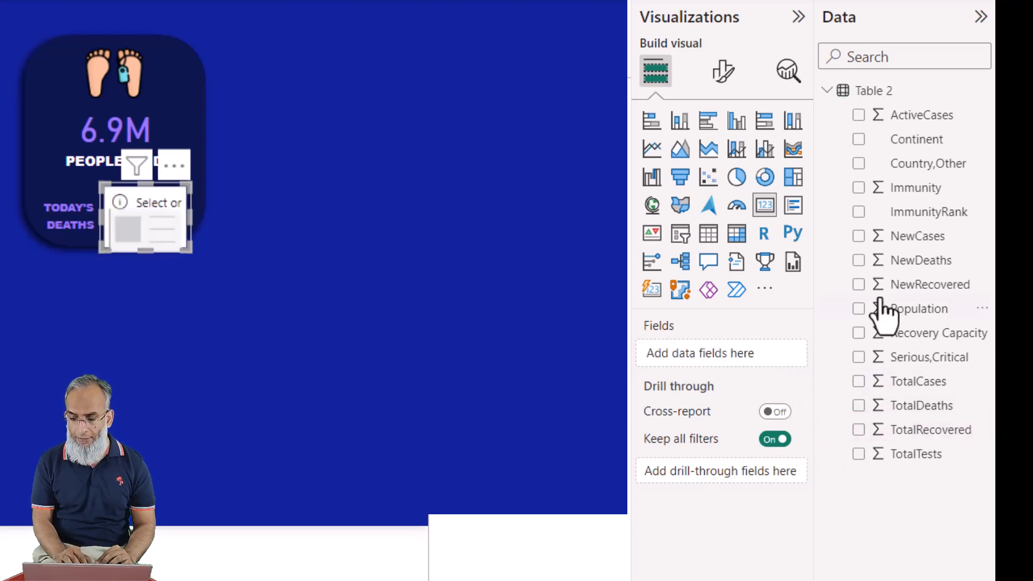
click(860, 260)
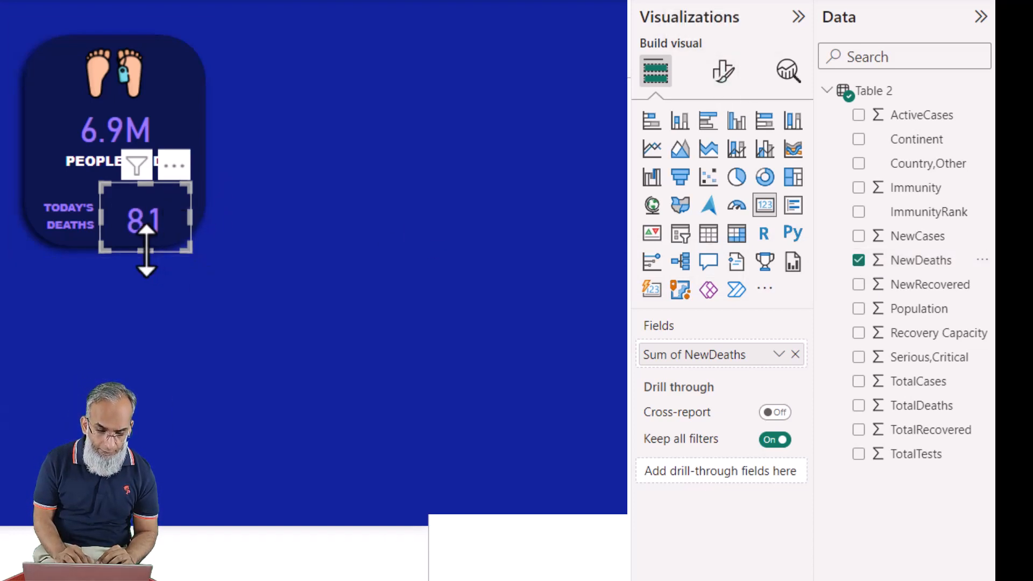
drag(146, 251, 150, 237)
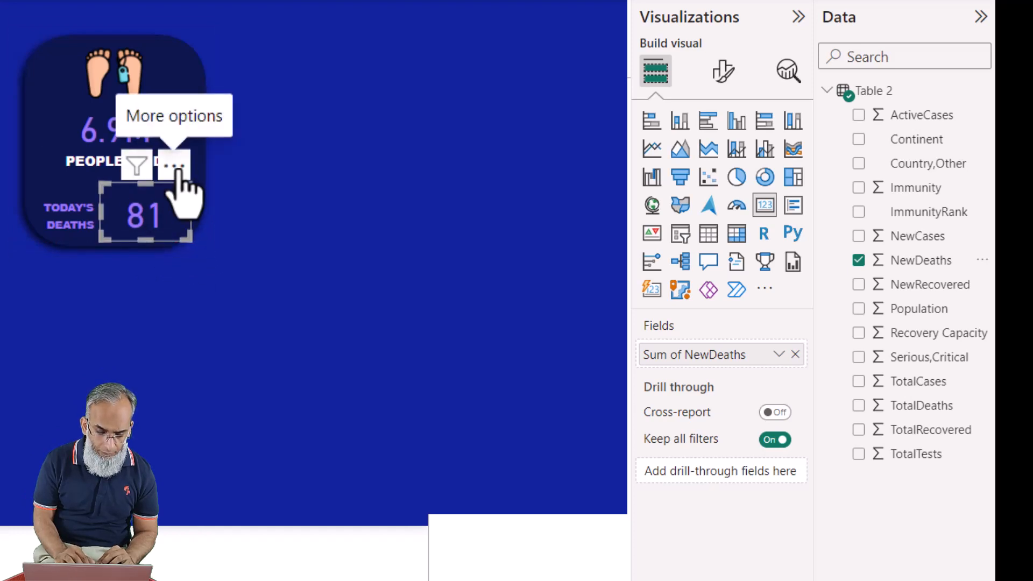
click(366, 334)
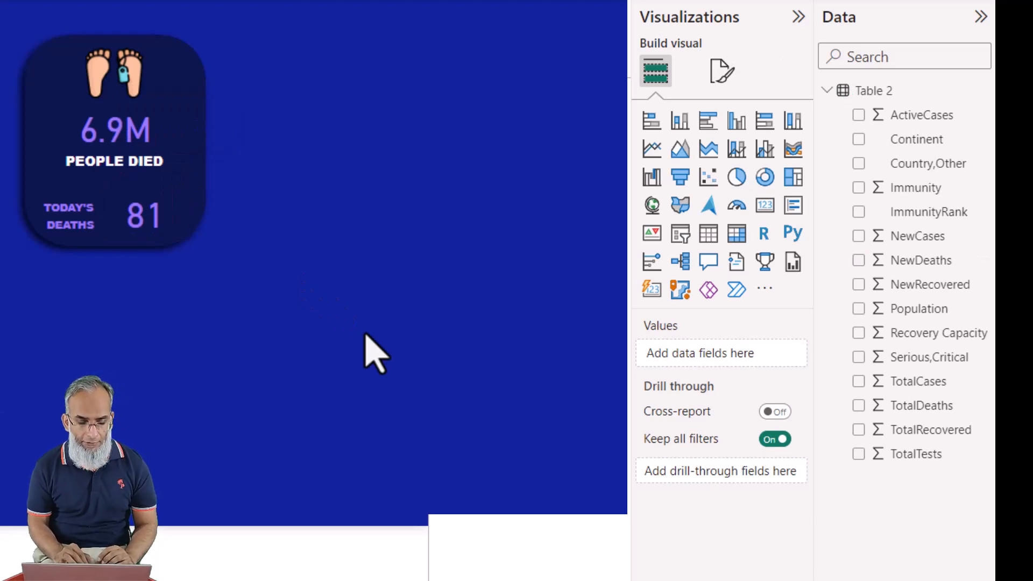
Move the PEOPLE DIED label slightly down, just above the TODAY'S DEATHS row
click(102, 163)
drag(175, 133, 173, 143)
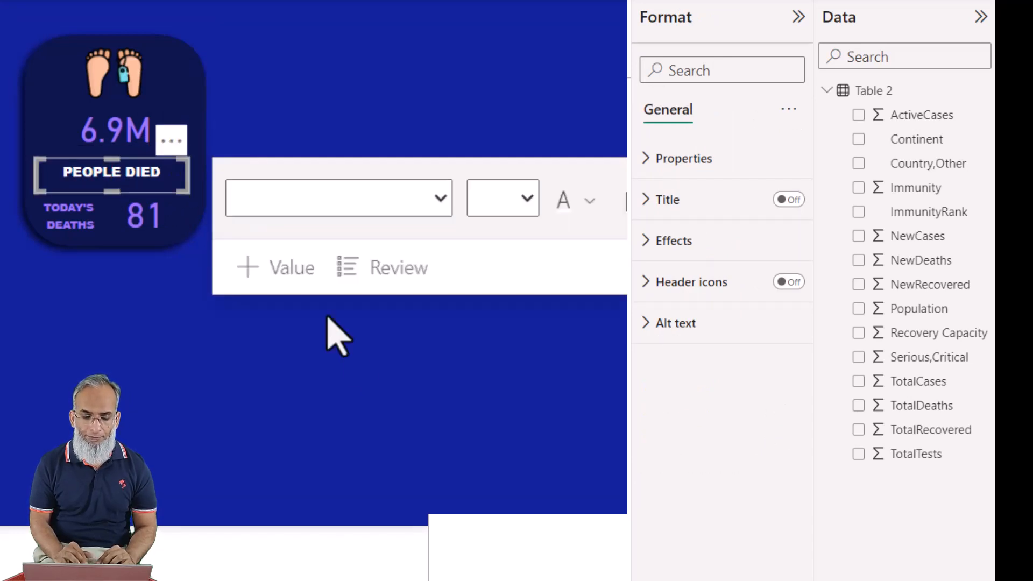
click(375, 393)
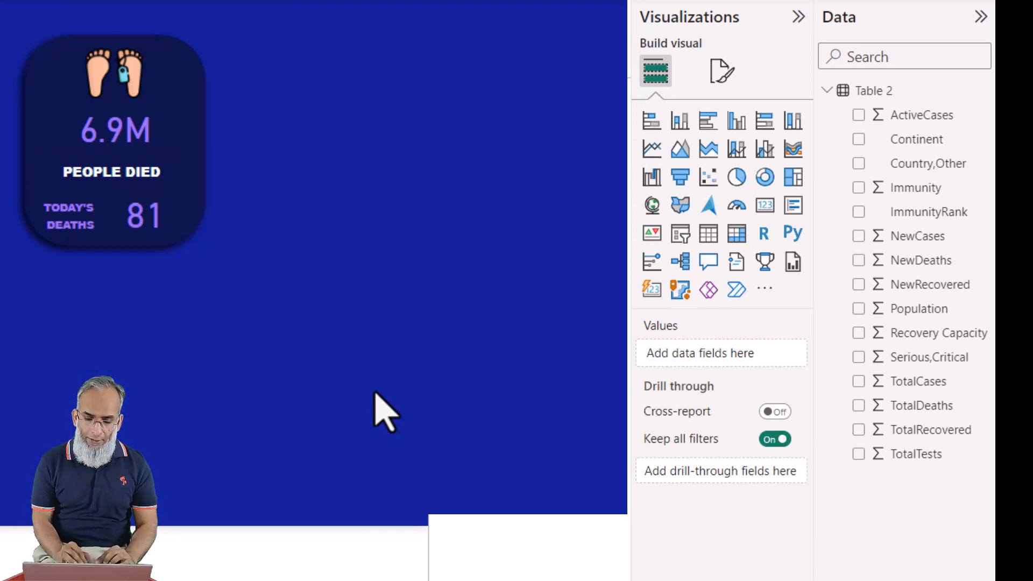
Duplicate the complete deaths tile with all its elements and place the copy beside the original, level with it
drag(375, 393, 10, 106)
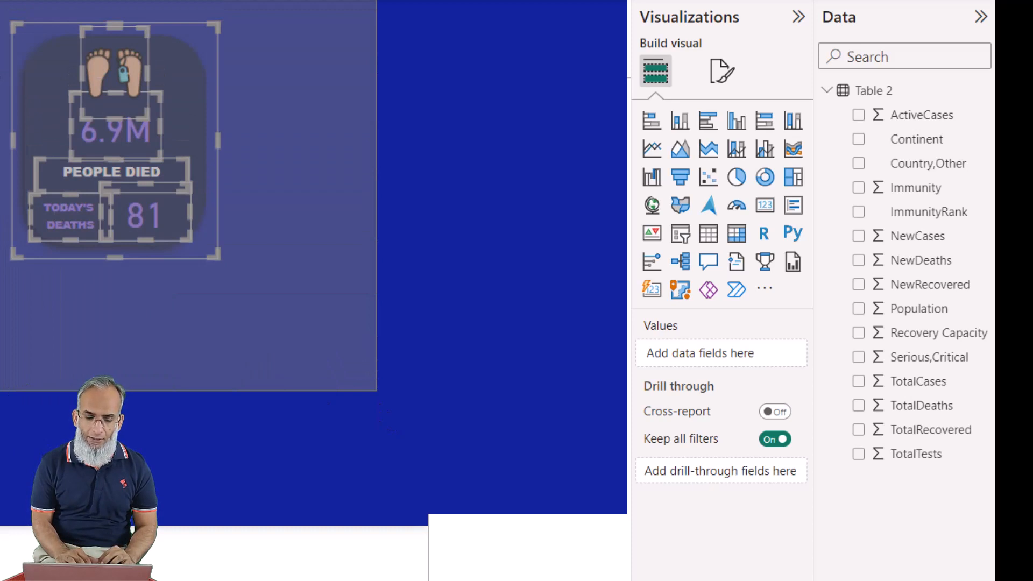
drag(377, 391, 377, 391)
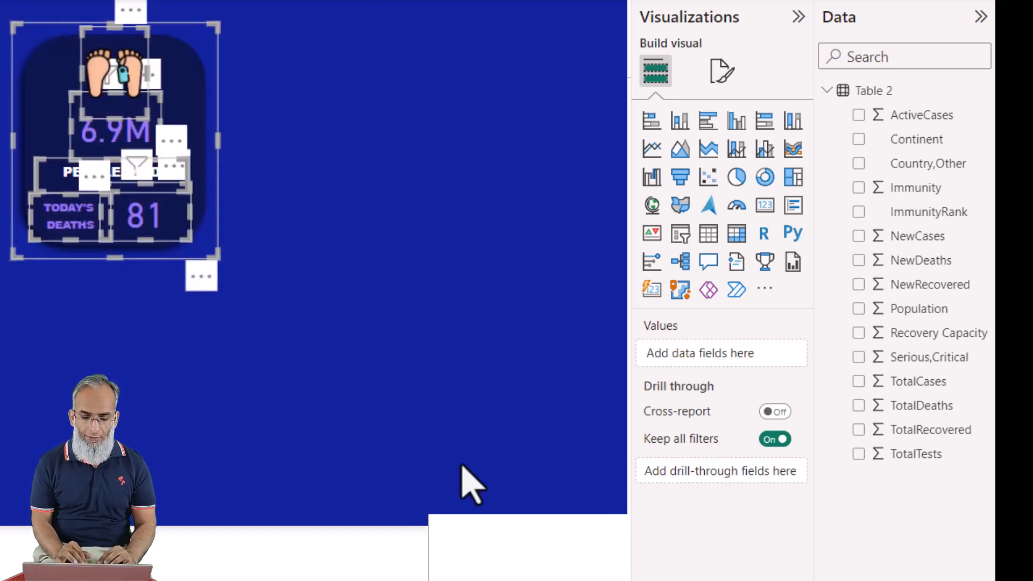
click(370, 110)
key(ctrl+v)
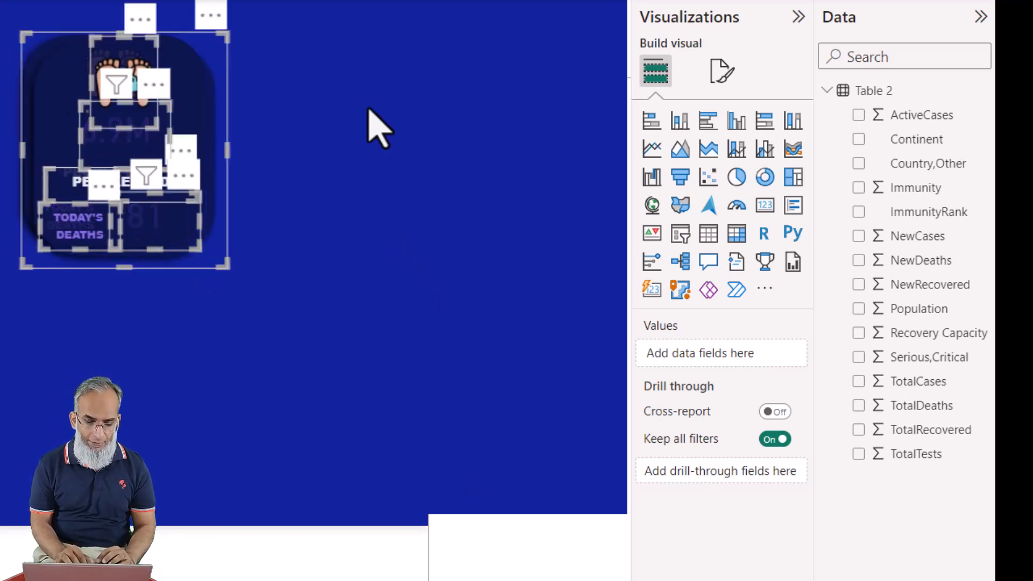
drag(211, 70, 415, 57)
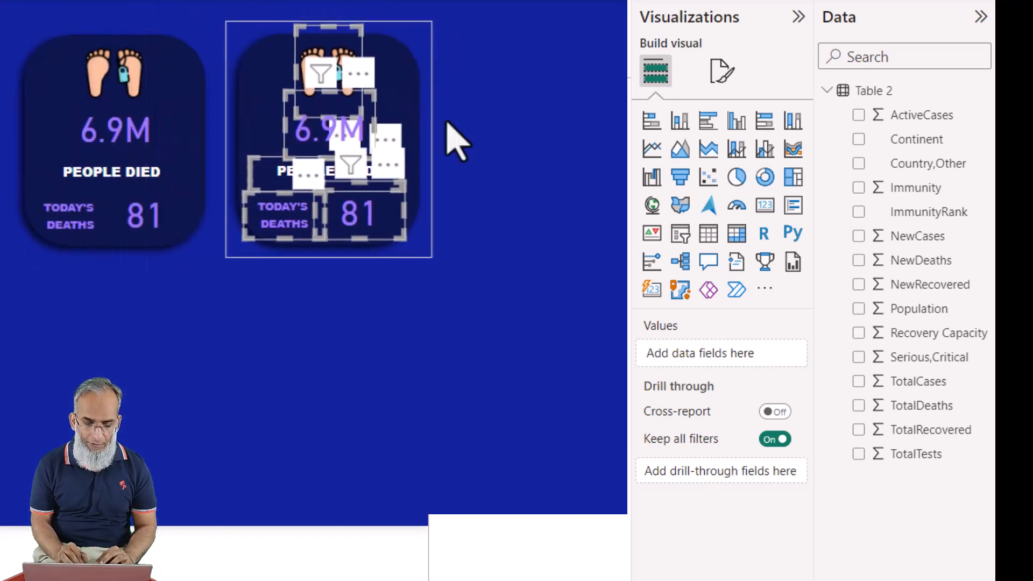
click(512, 277)
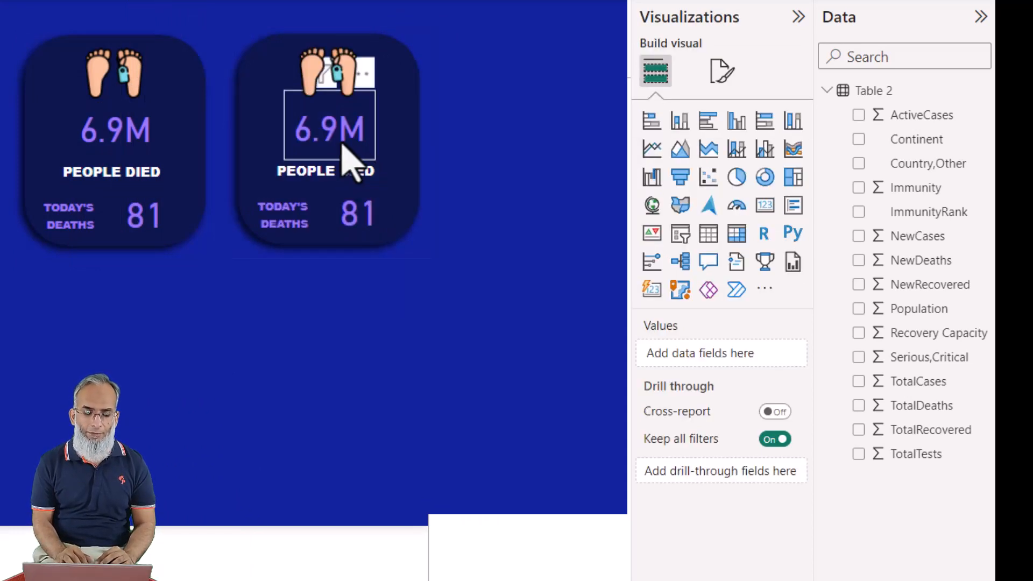
Replace TotalDeaths with TotalCases in the main value card of the second tile
click(337, 139)
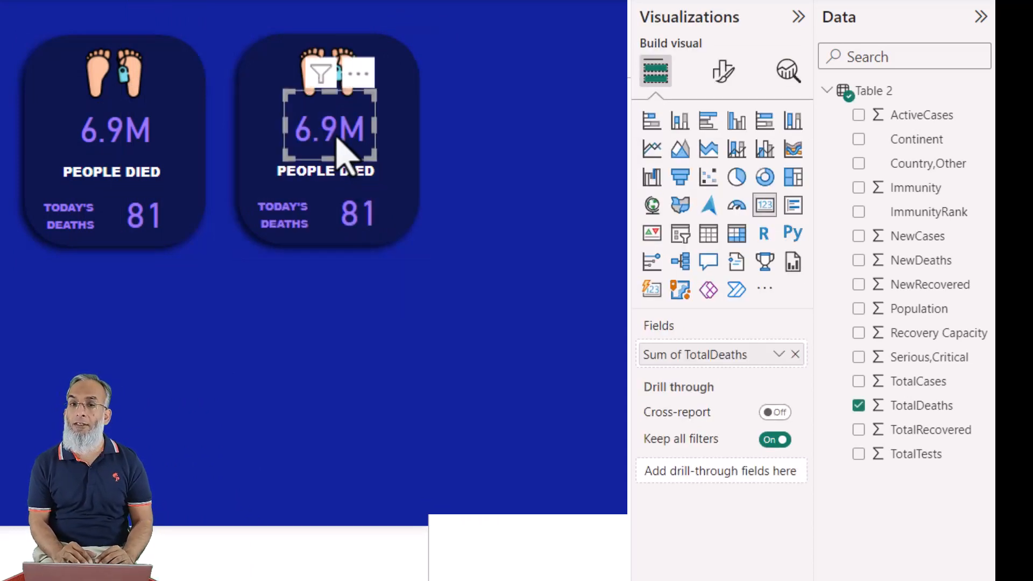
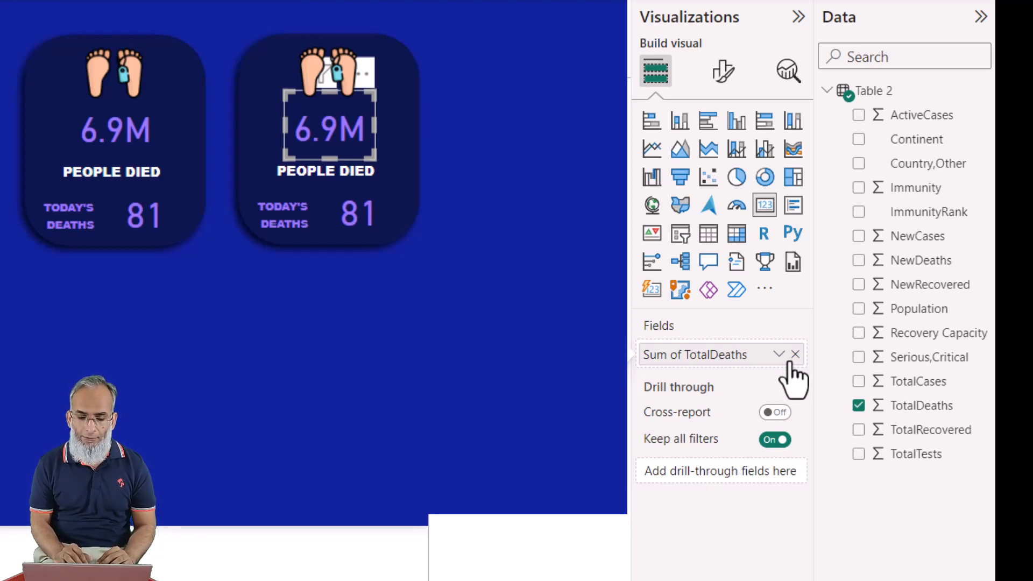
click(795, 354)
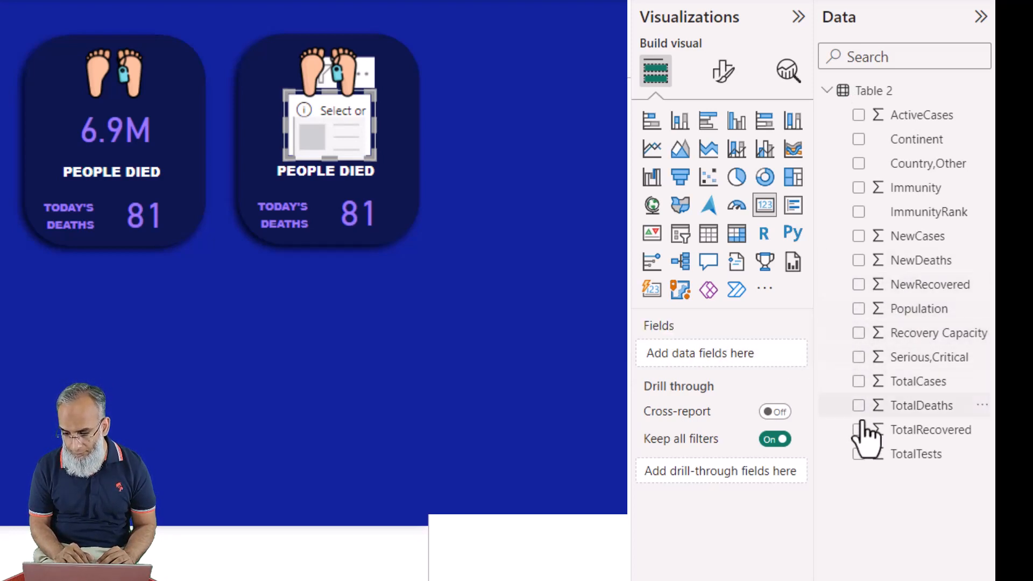
click(859, 381)
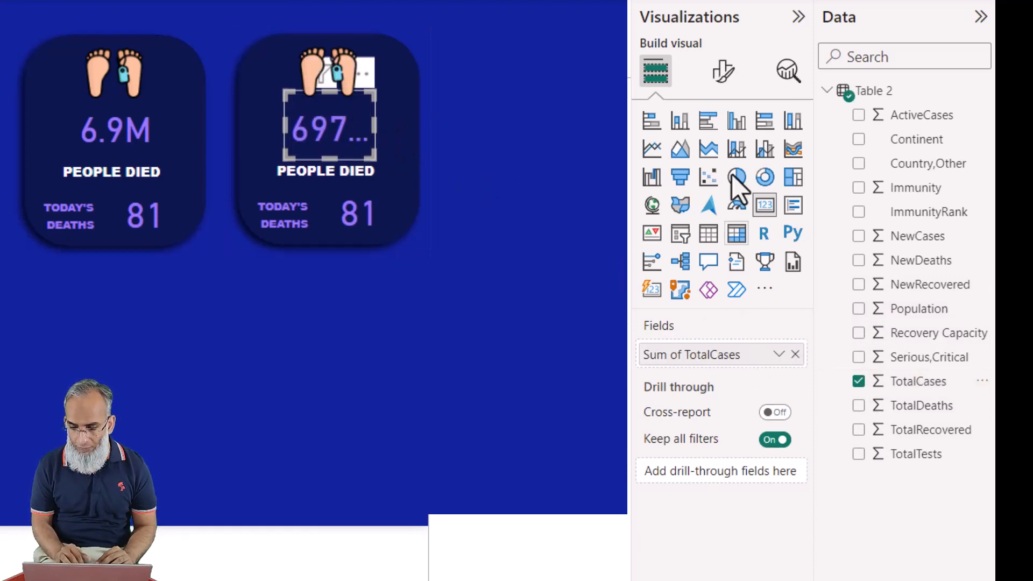
Set the TotalCases value to 0 decimal places and widen its card until the whole number fits
click(724, 76)
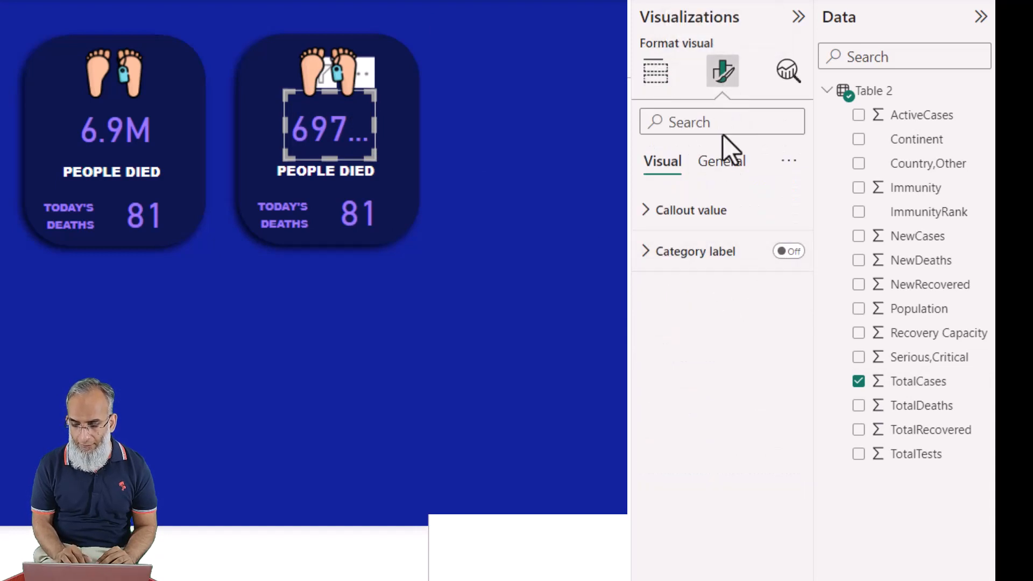
click(648, 214)
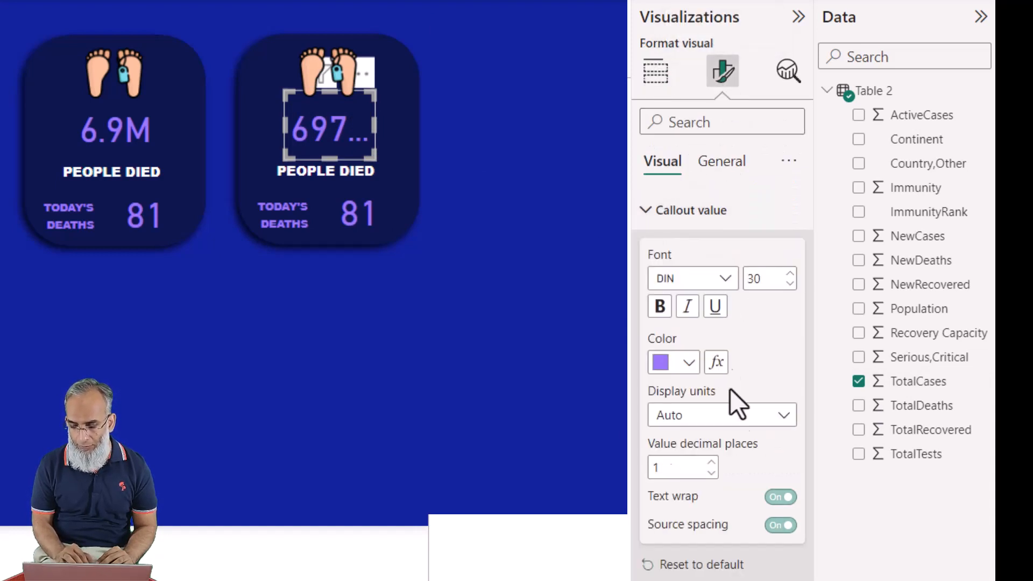
click(712, 473)
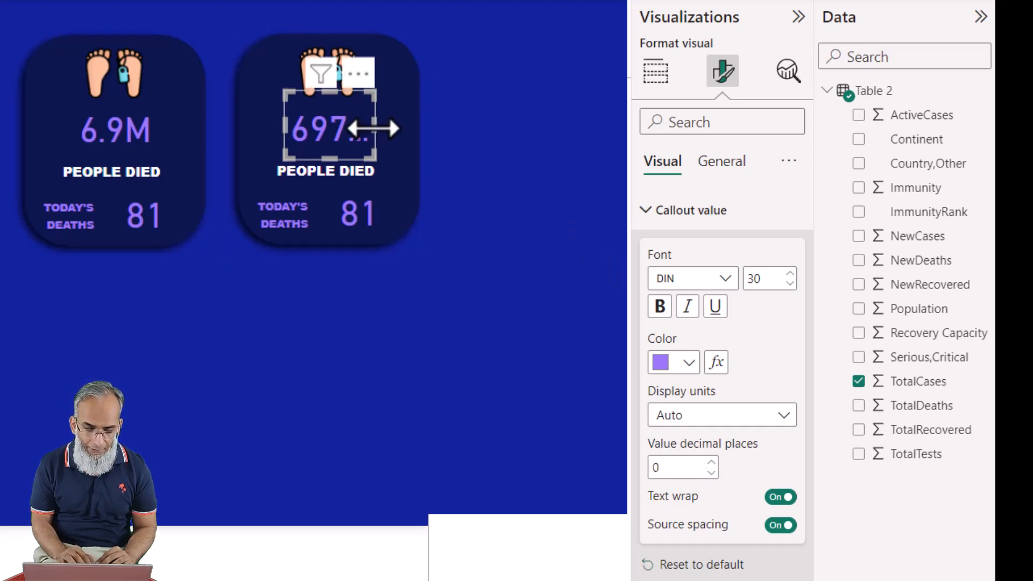
drag(374, 129, 396, 143)
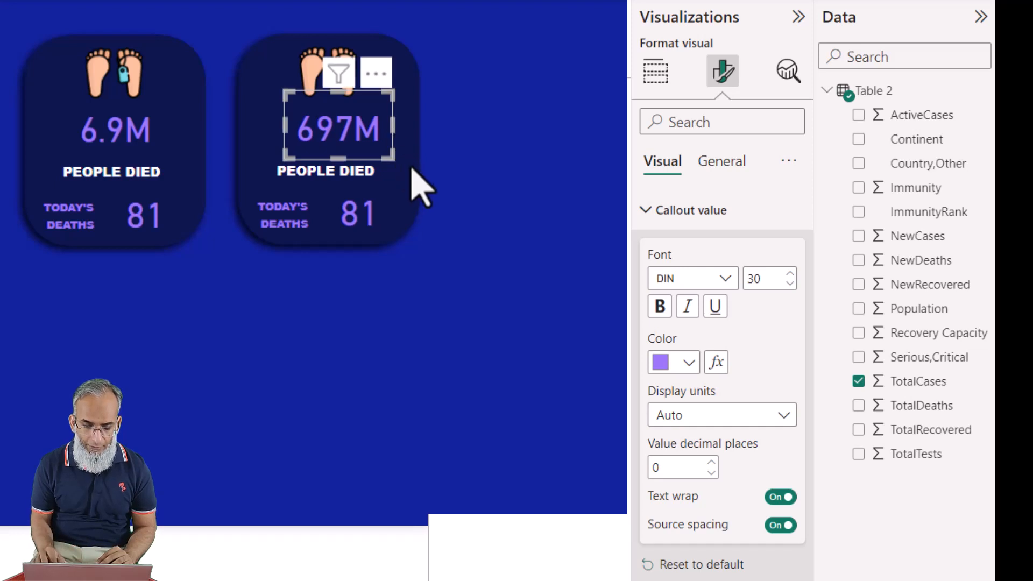
Change the label under the TotalCases value in the second tile to PEOPLE INFECTED
text(PEOPLE A)
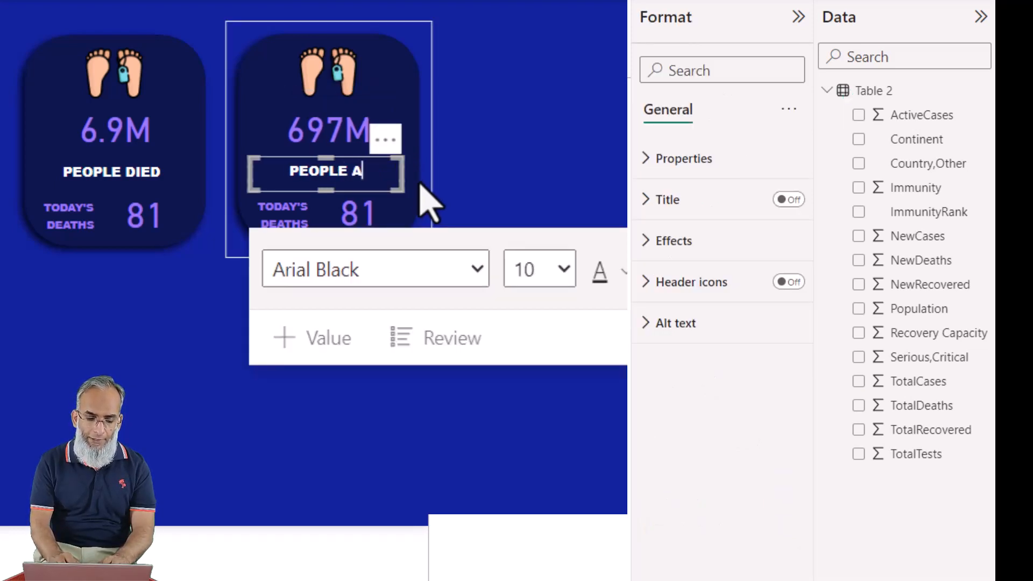
text(FFECTED)
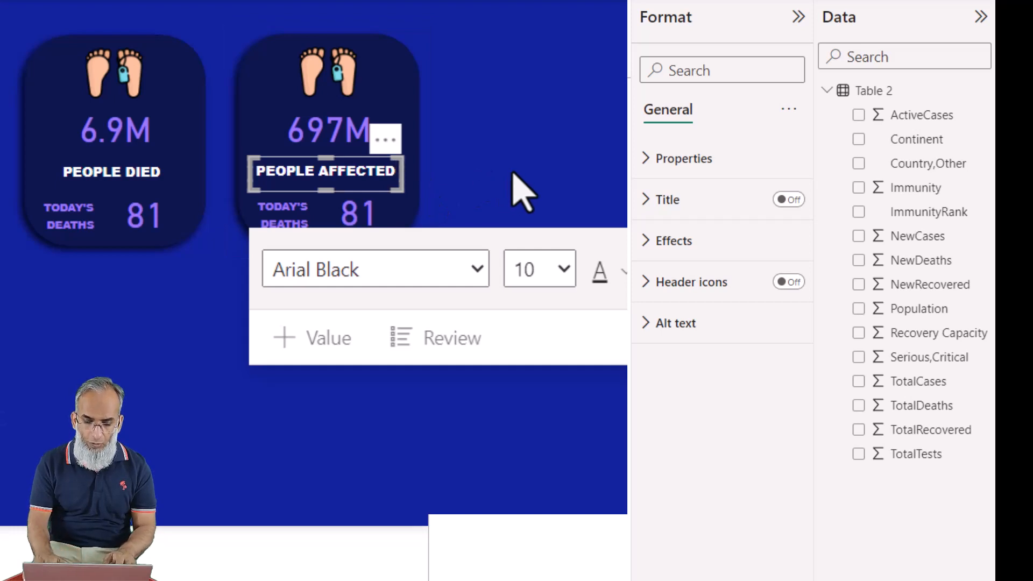
key(BackSpace)
key(BackSpace)
key(BackSpace)
key(BackSpace)
key(BackSpace)
key(BackSpace)
key(BackSpace)
key(BackSpace)
key(BackSpace)
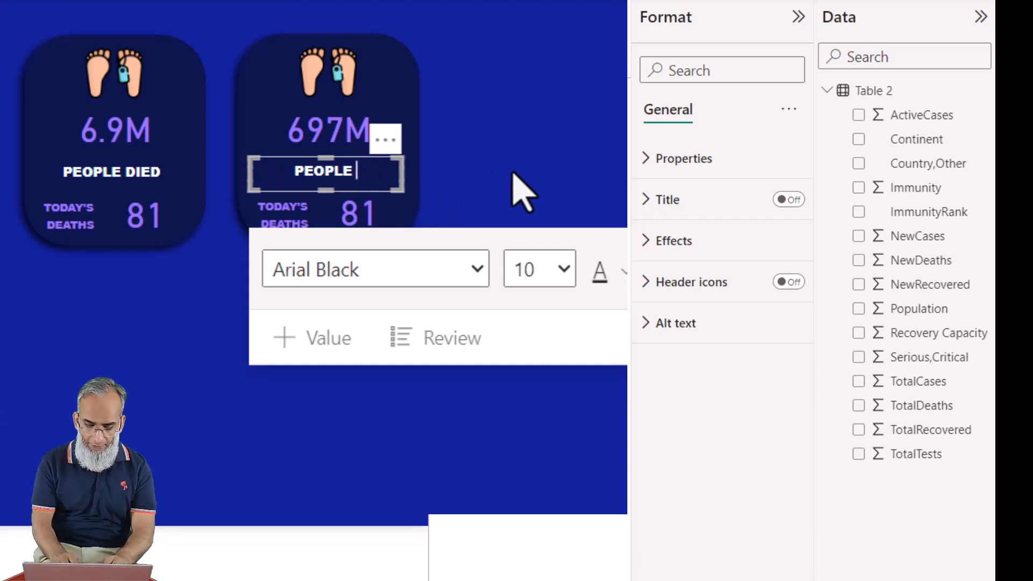
text(INFECTED)
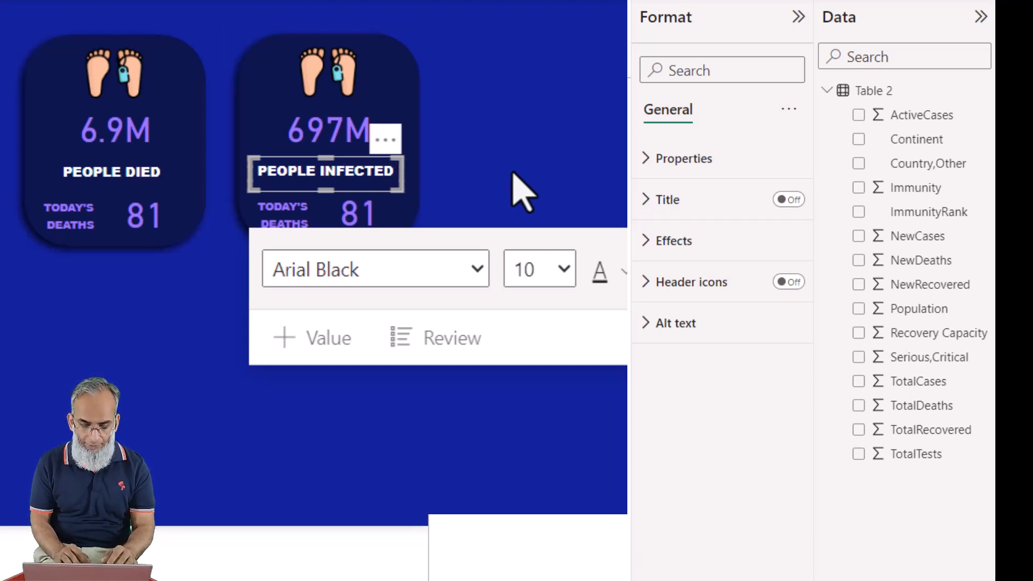
Change the second tile's TODAY'S DEATHS label to TODAY'S CASES, replacing only the second word
click(265, 231)
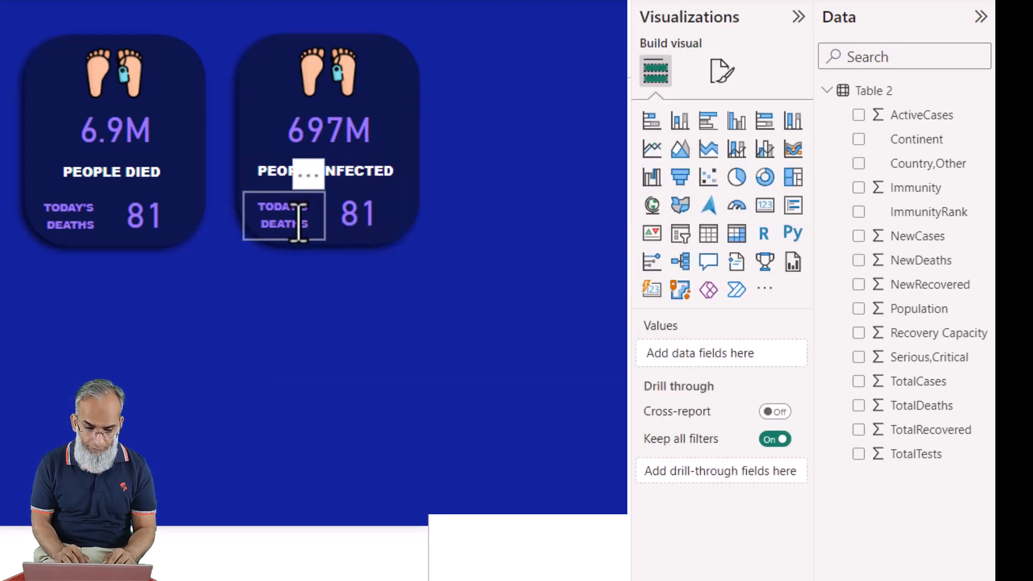
click(299, 220)
key(ctrl+a)
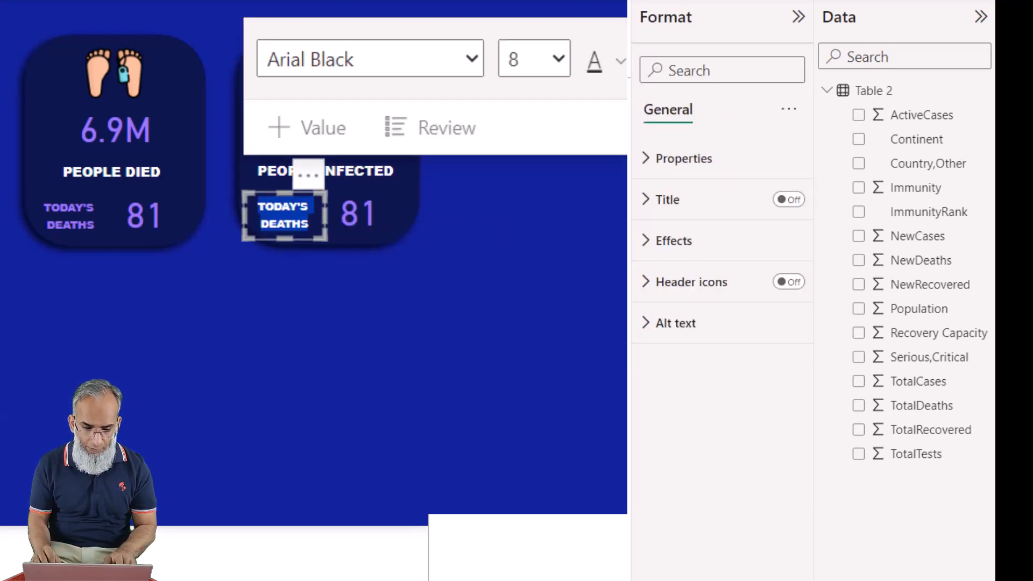
click(308, 224)
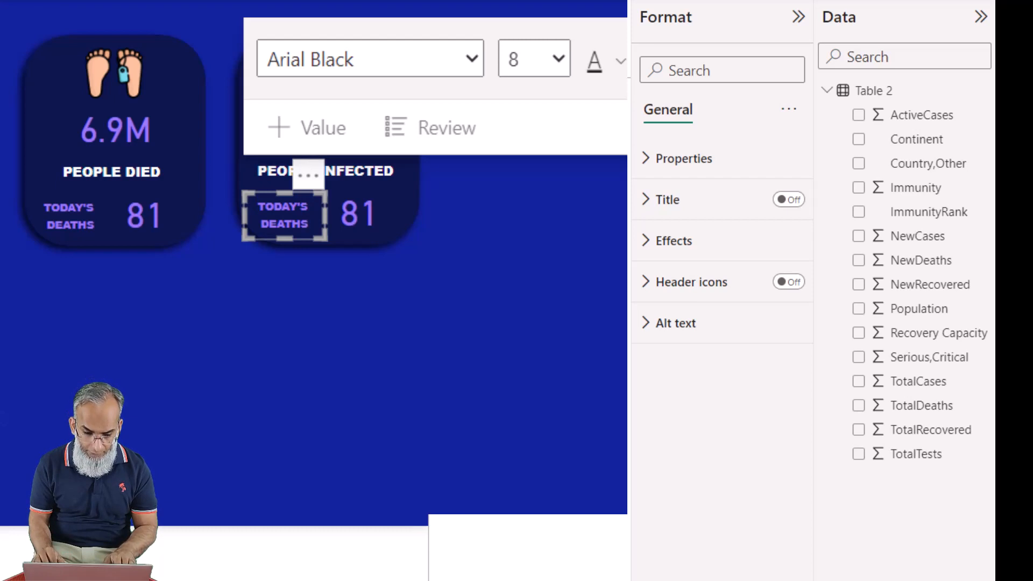
key(ctrl+a)
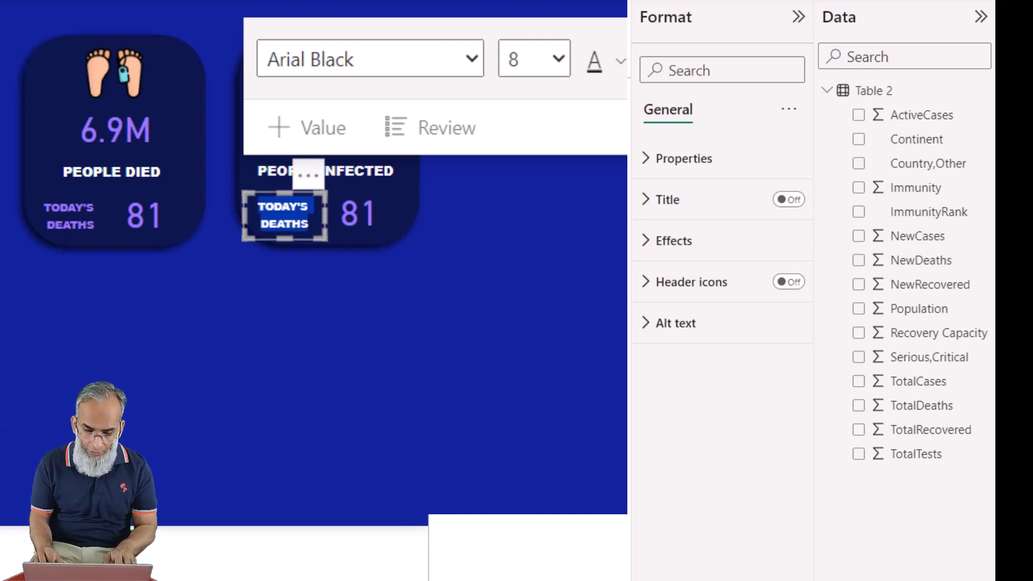
key(Right)
key(ctrl+shift+Left)
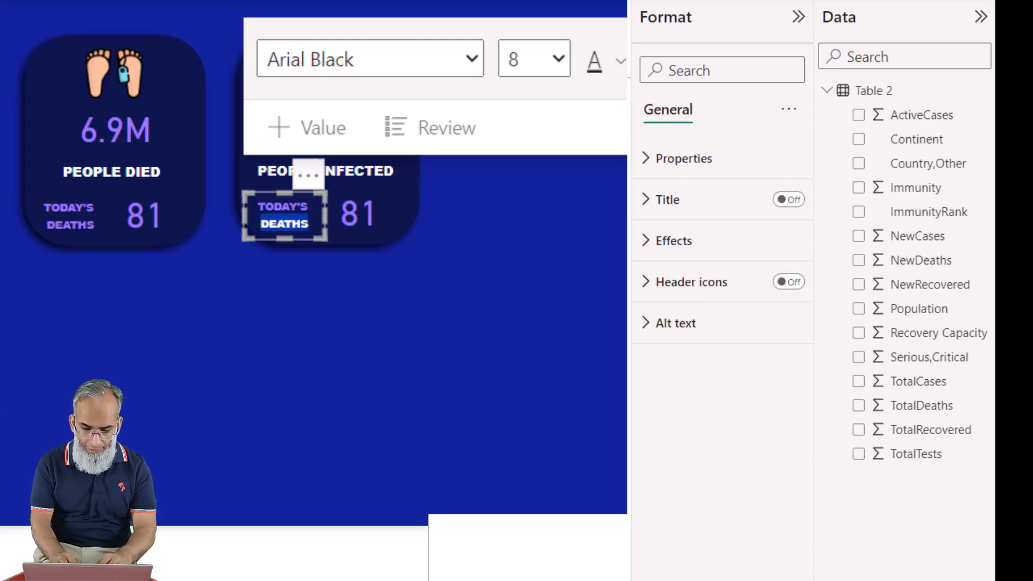
text(CASES)
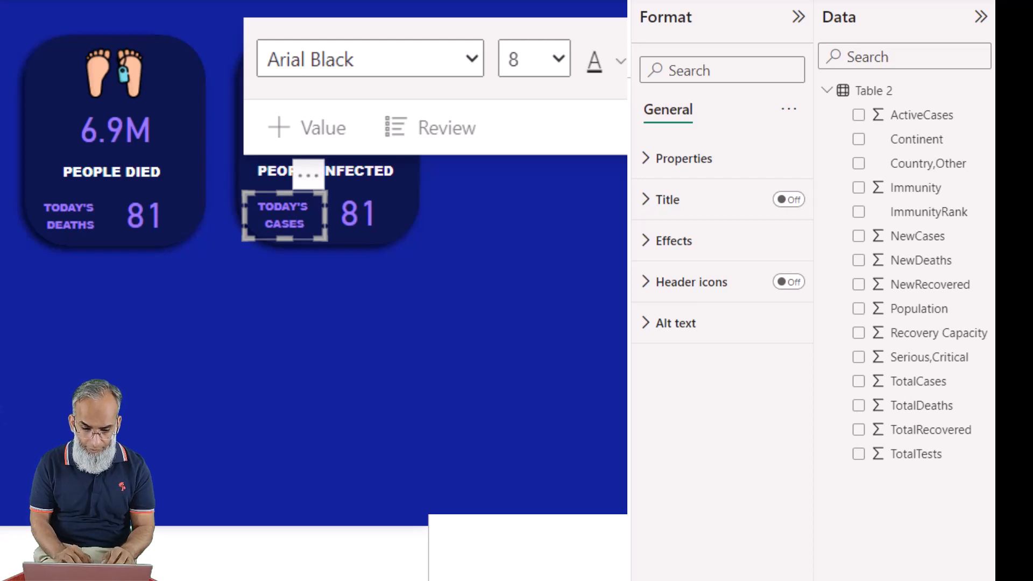
Set the callout font size of the small daily value cards in both tiles to 20
click(363, 221)
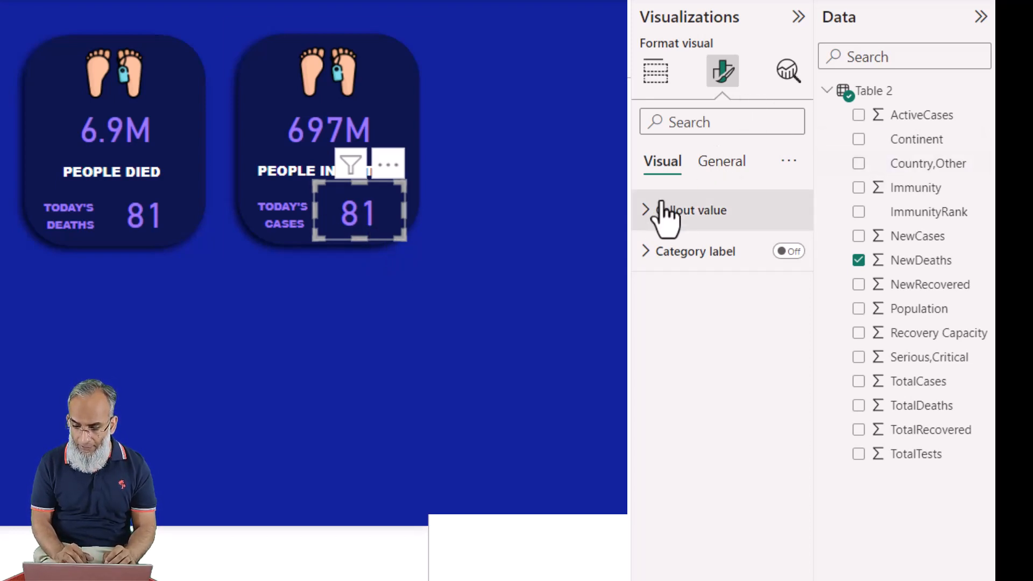
click(649, 221)
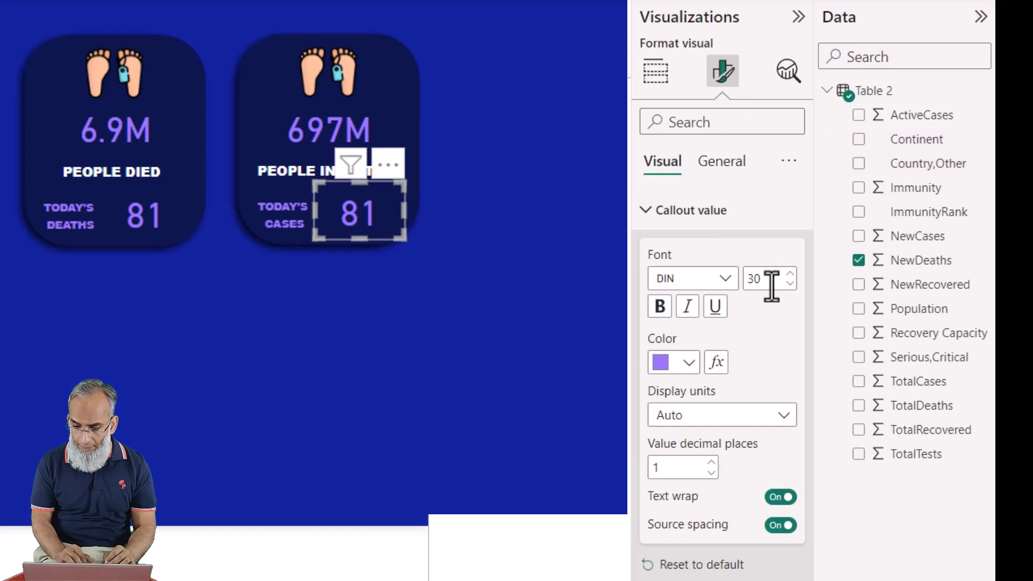
double_click(772, 285)
text(20)
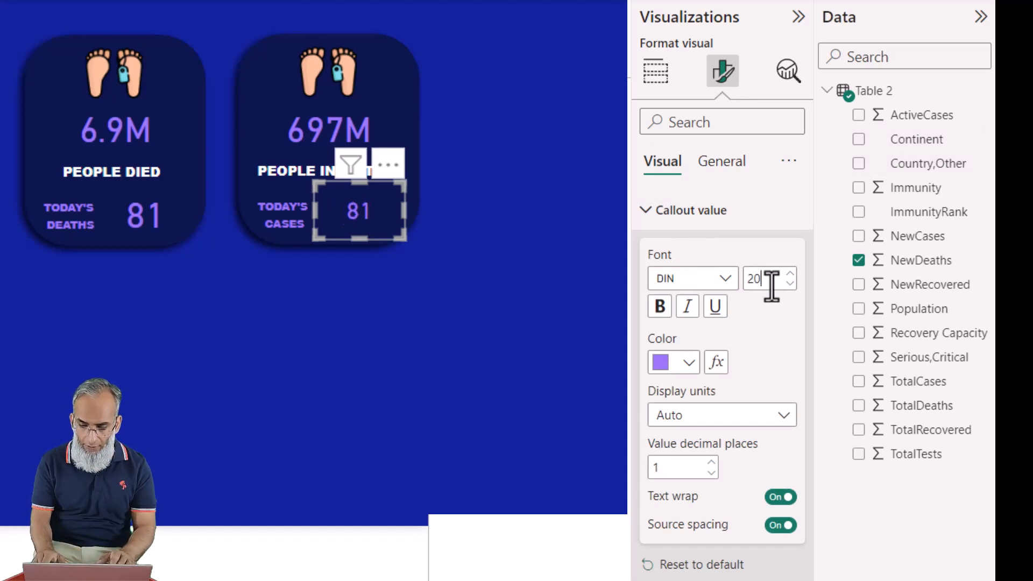
click(140, 216)
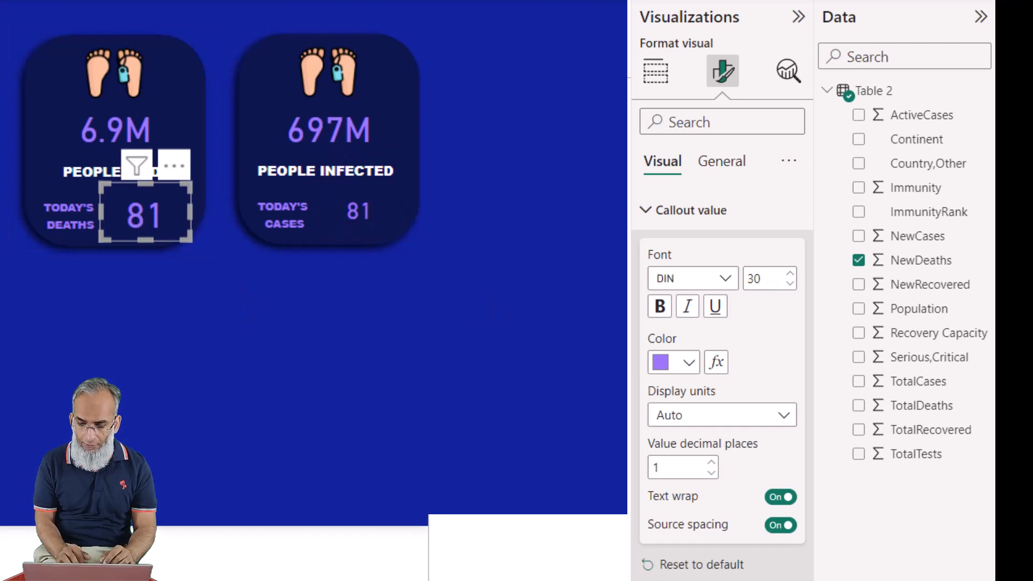
double_click(767, 279)
text(20)
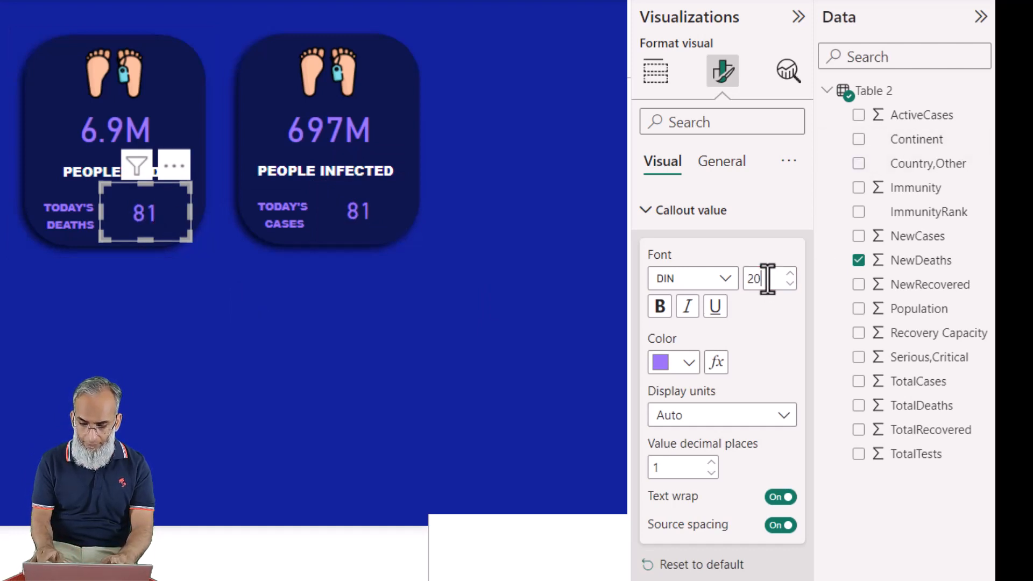
Replace NewDeaths with NewCases in the small value card beside the TODAY'S CASES label
click(372, 222)
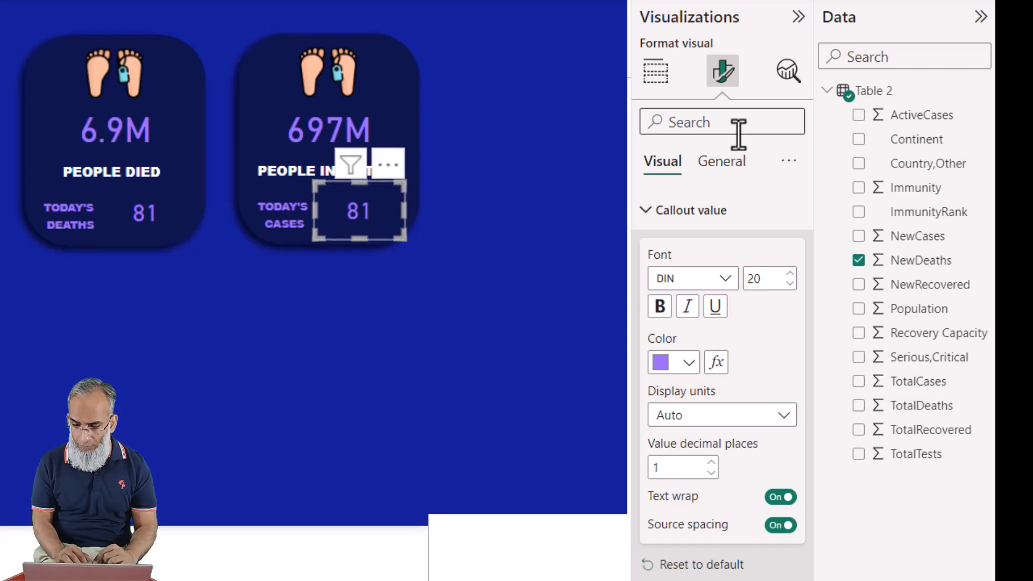
click(655, 72)
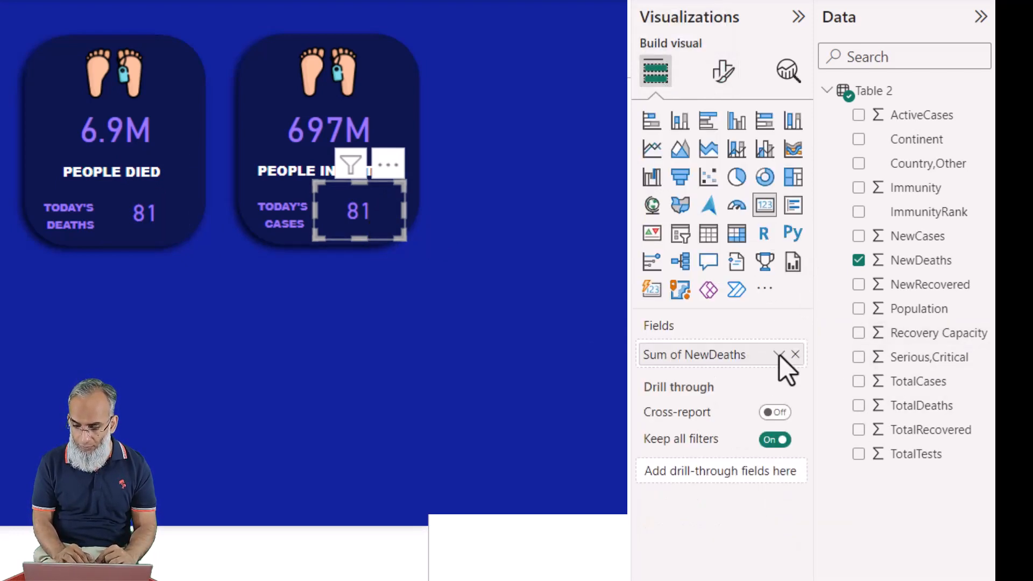
click(796, 355)
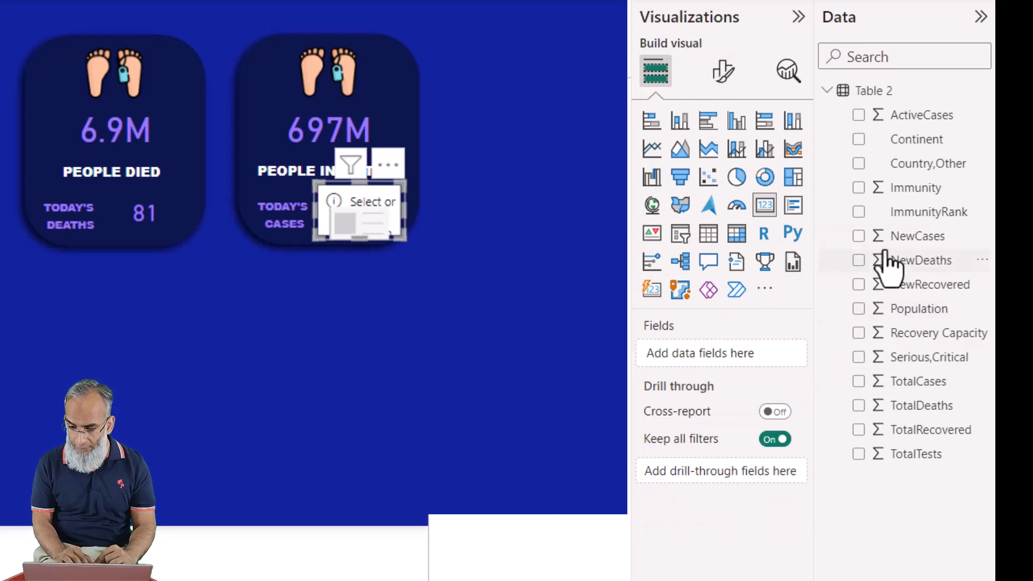
click(859, 236)
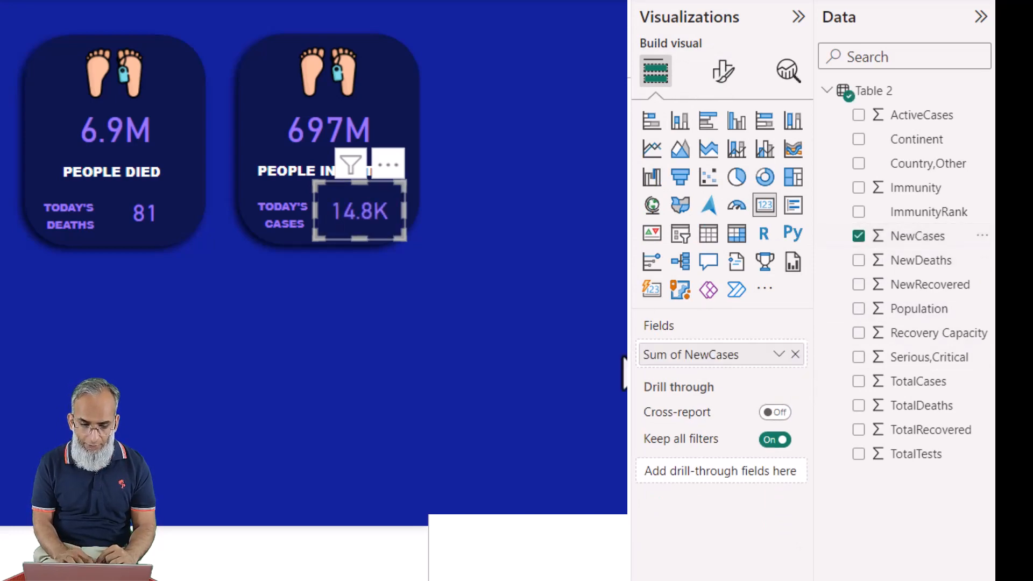
click(625, 371)
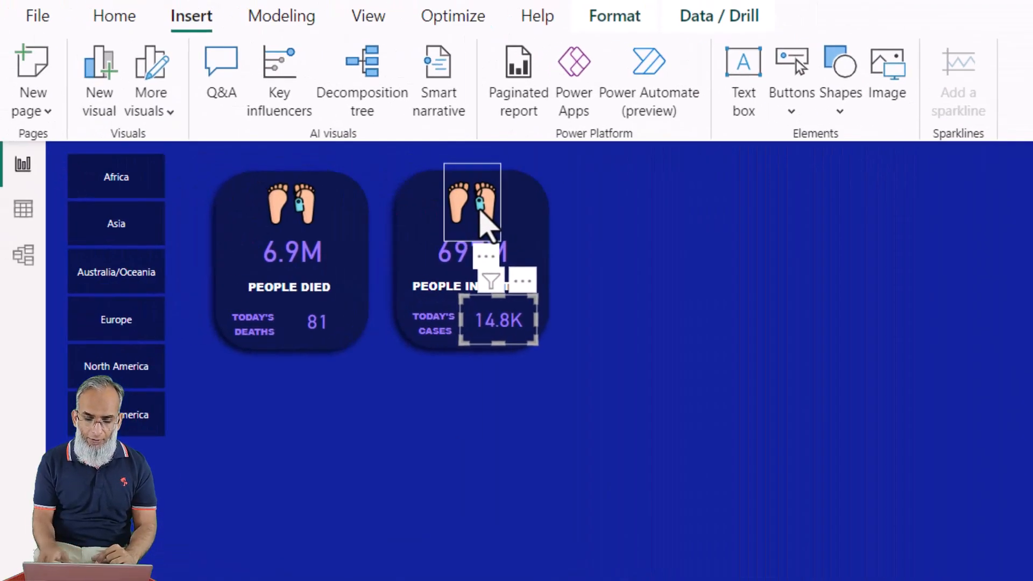
Delete the feet icon from the second tile and insert the disease picture from the Downloads folder
click(251, 156)
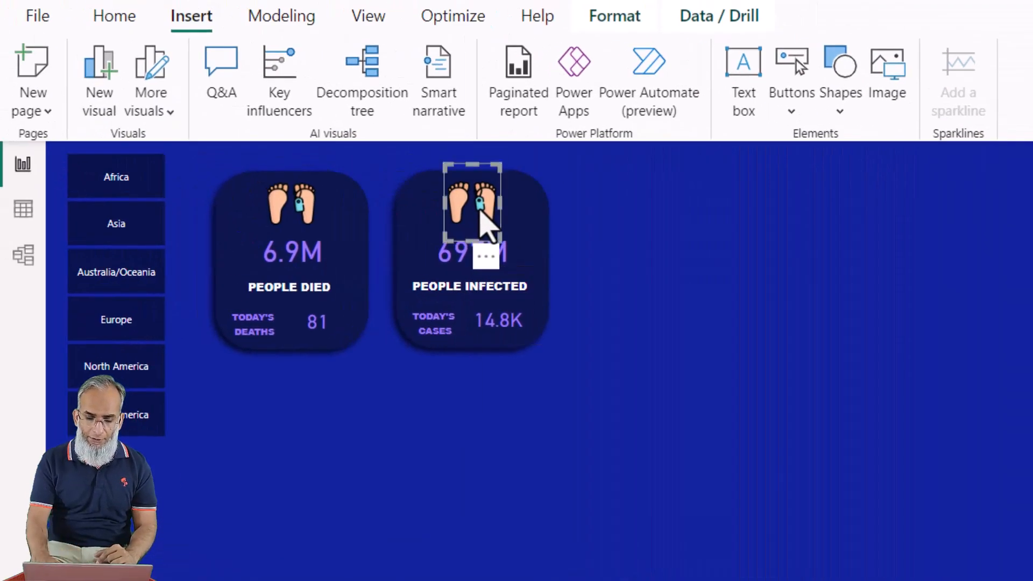
key(Delete)
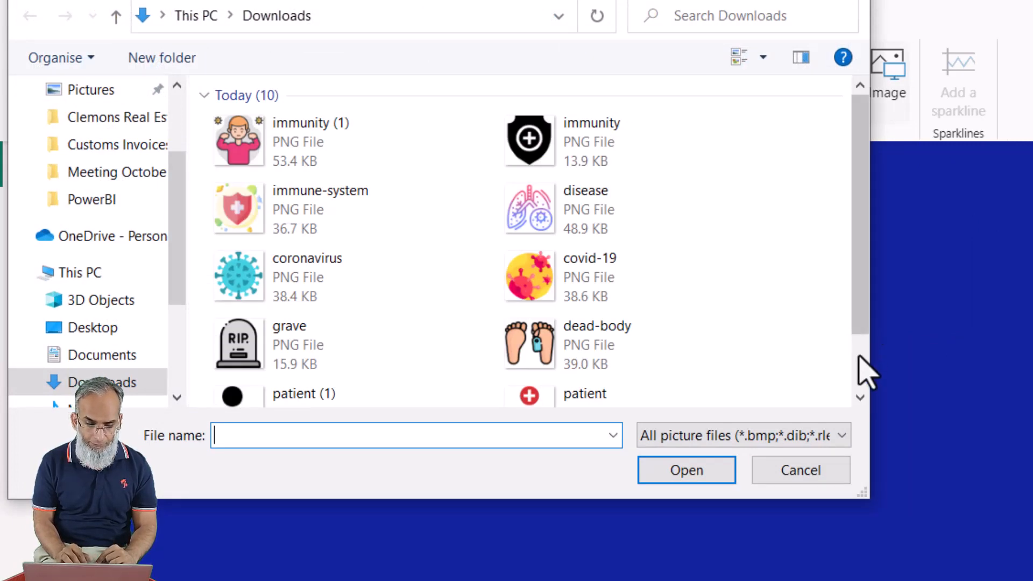
scroll(860, 356, down, 1)
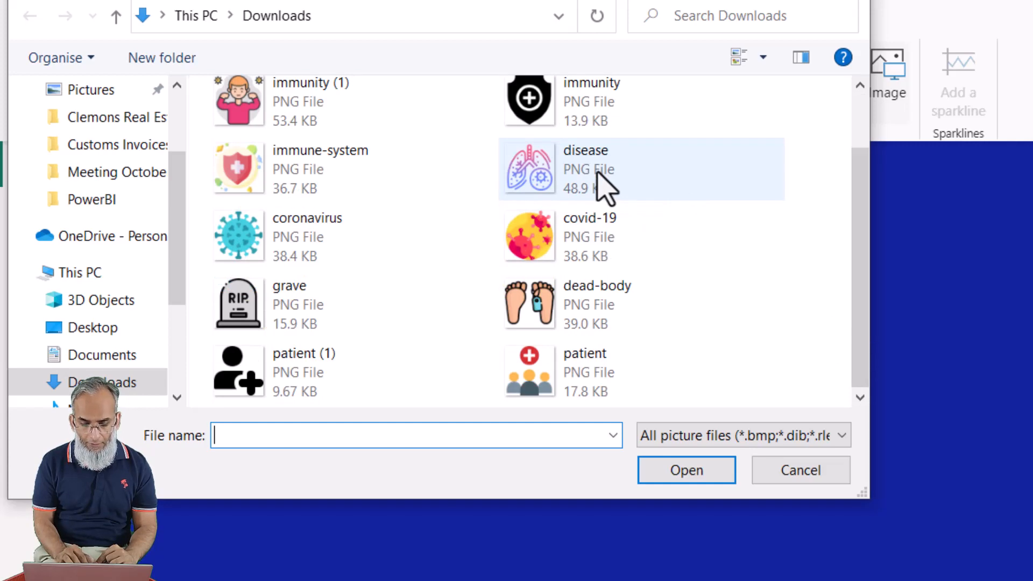
click(555, 171)
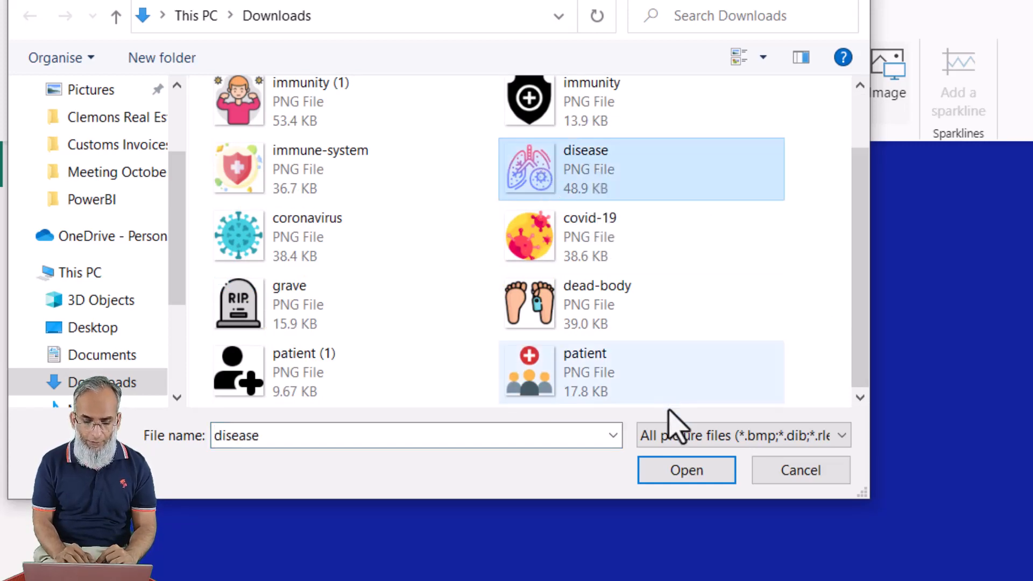
click(686, 471)
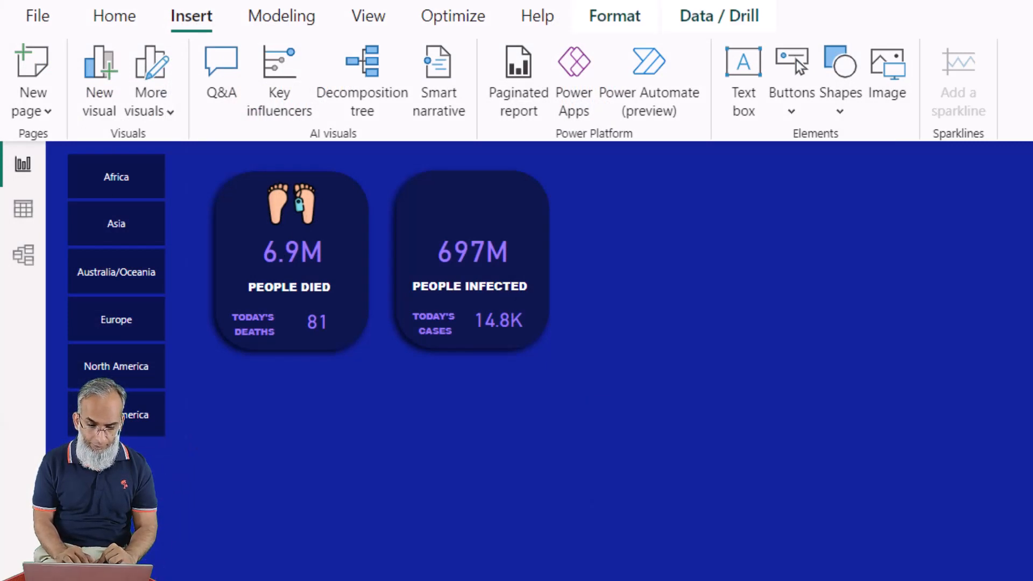
Move the disease icon into the second tile, shrink it and centre it above the TotalCases value
drag(104, 487, 478, 221)
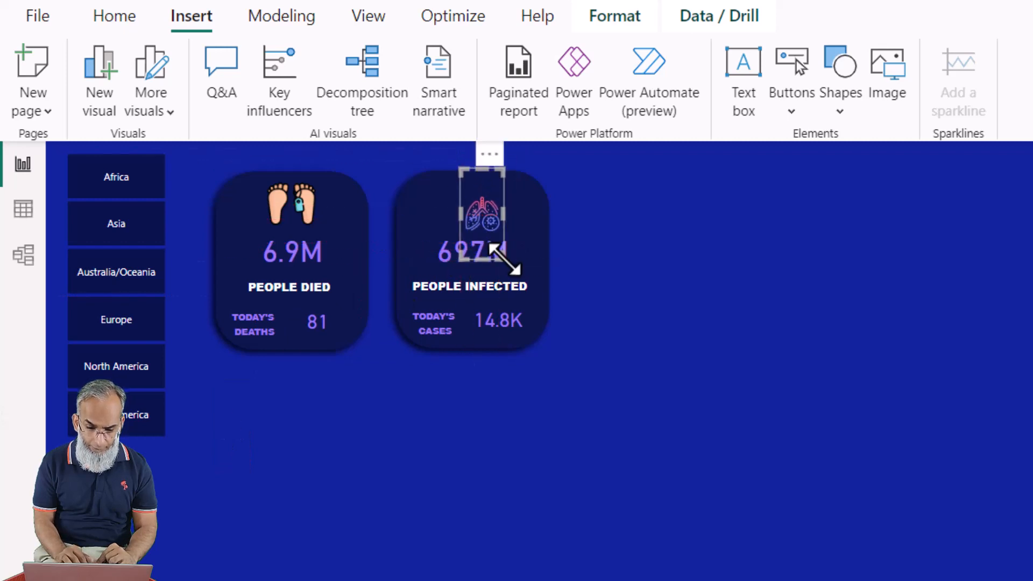
drag(483, 266, 480, 223)
drag(492, 164, 487, 180)
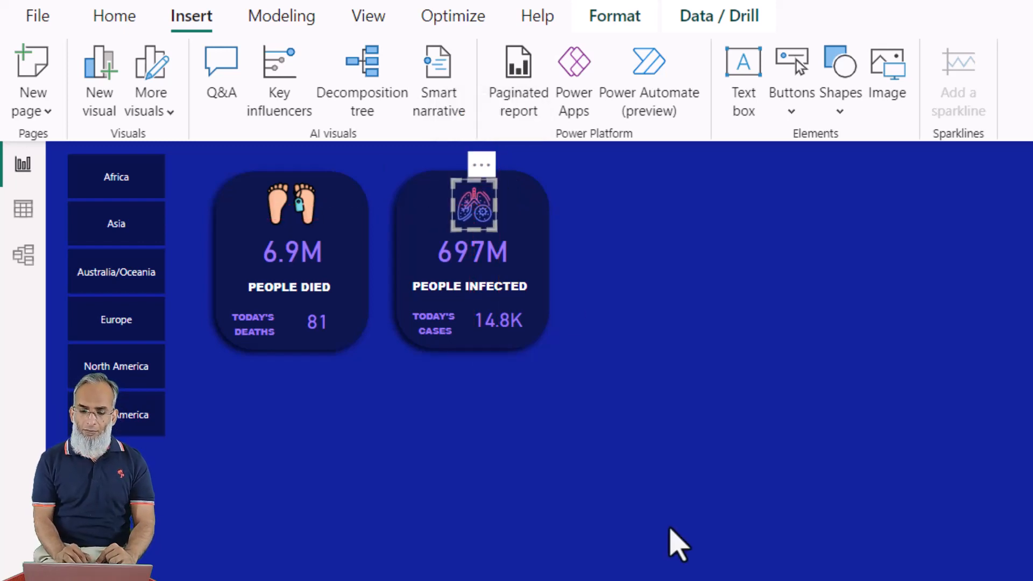
Duplicate the complete PEOPLE INFECTED tile with all its elements and place the copy beside it, level with the others
click(676, 542)
drag(594, 426, 350, 115)
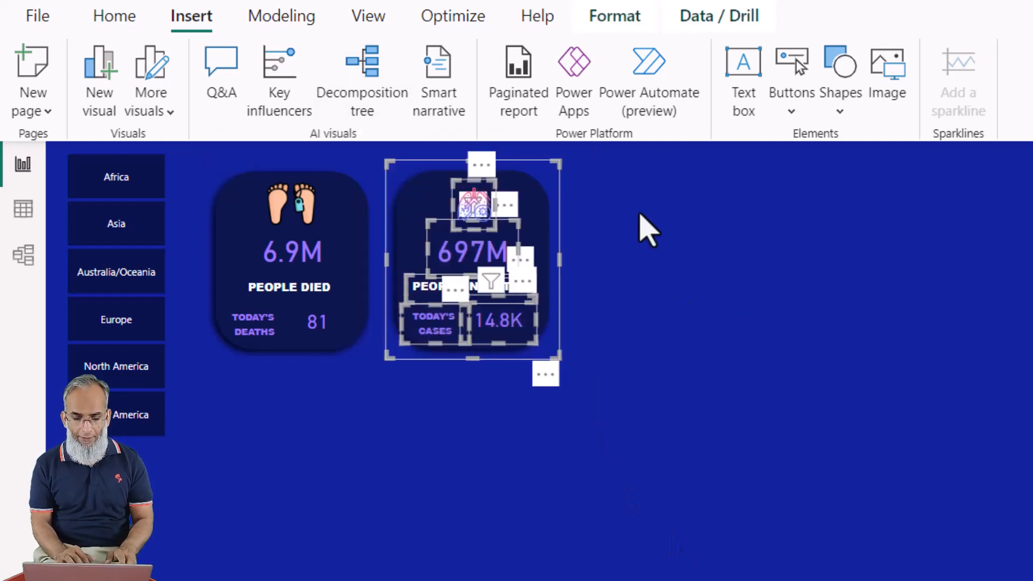
click(640, 214)
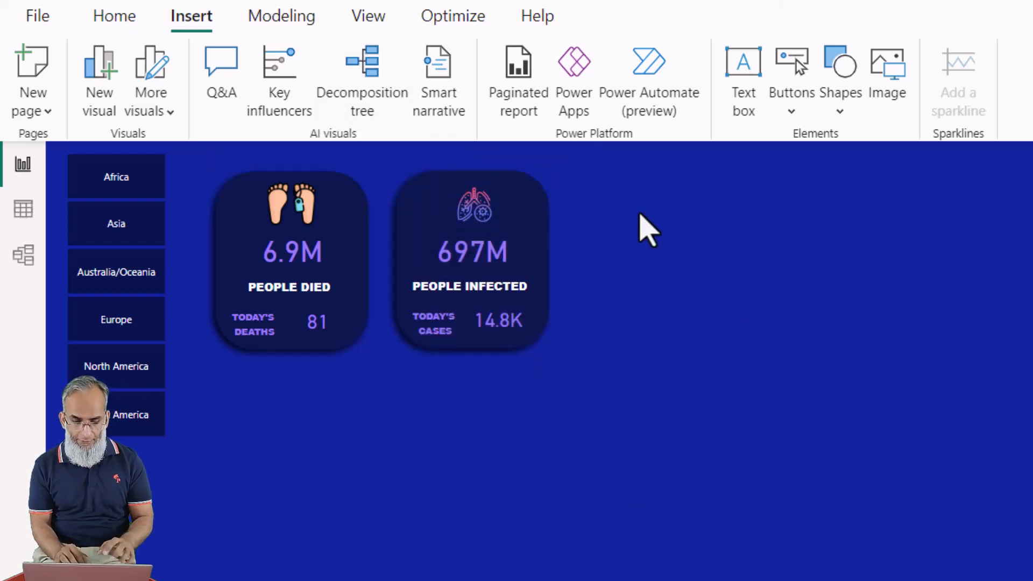
key(ctrl+v)
drag(538, 207, 701, 189)
click(796, 425)
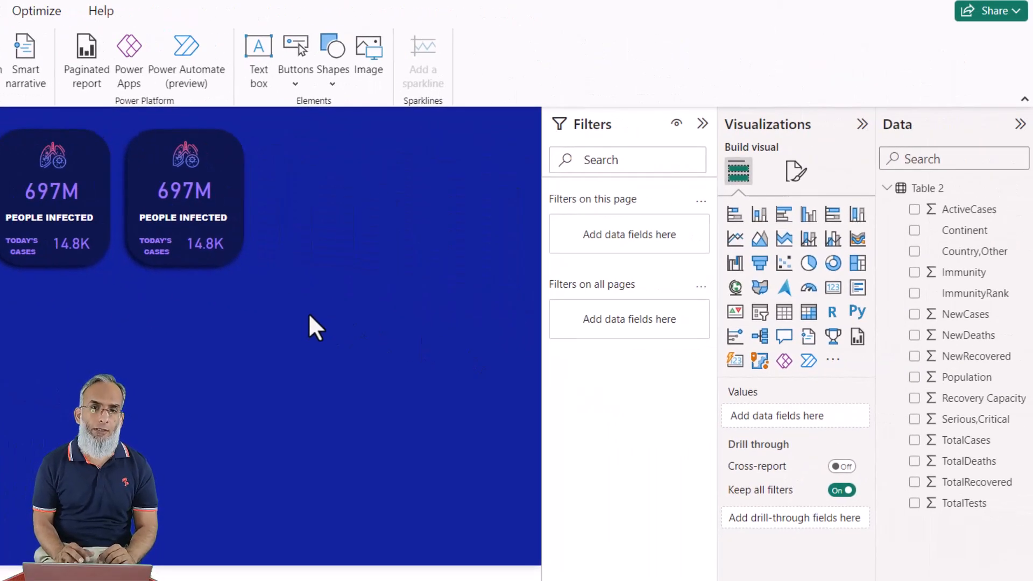
Replace TotalCases with TotalRecovered in the main value card of the third tile
click(197, 192)
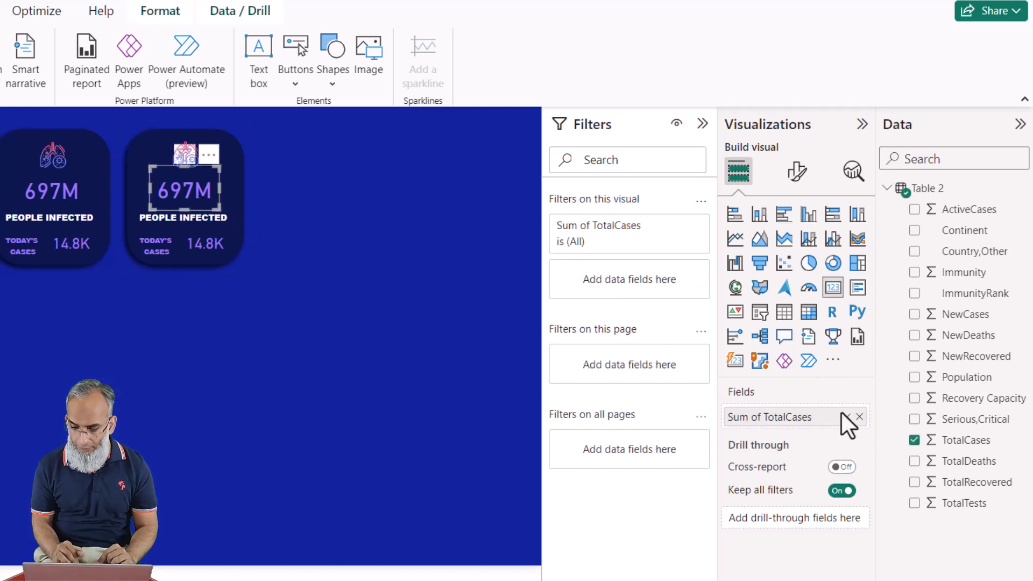
click(860, 417)
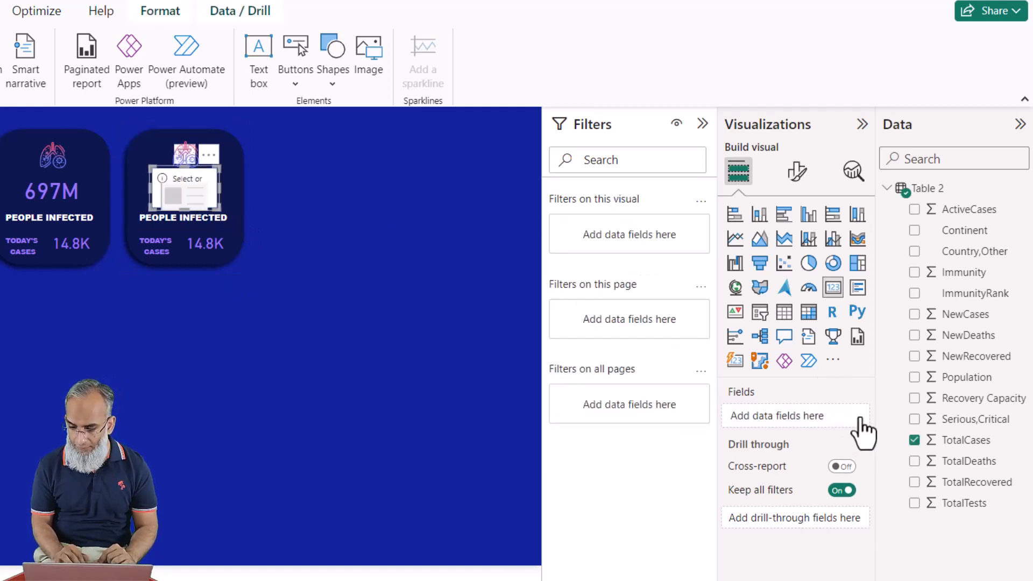
click(914, 482)
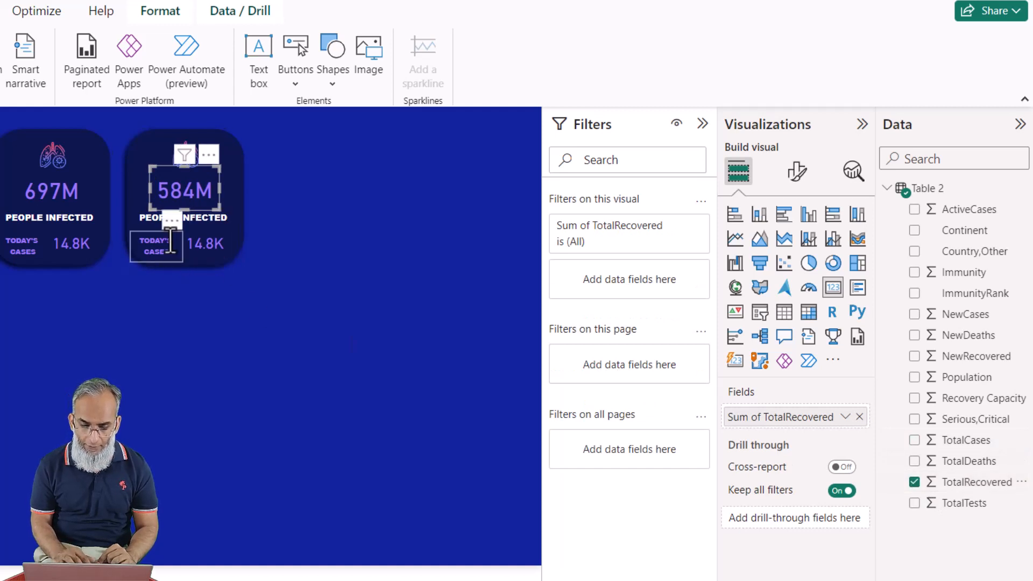
Replace the word INFECTED with RECOVERED in the third tile's caption
click(151, 221)
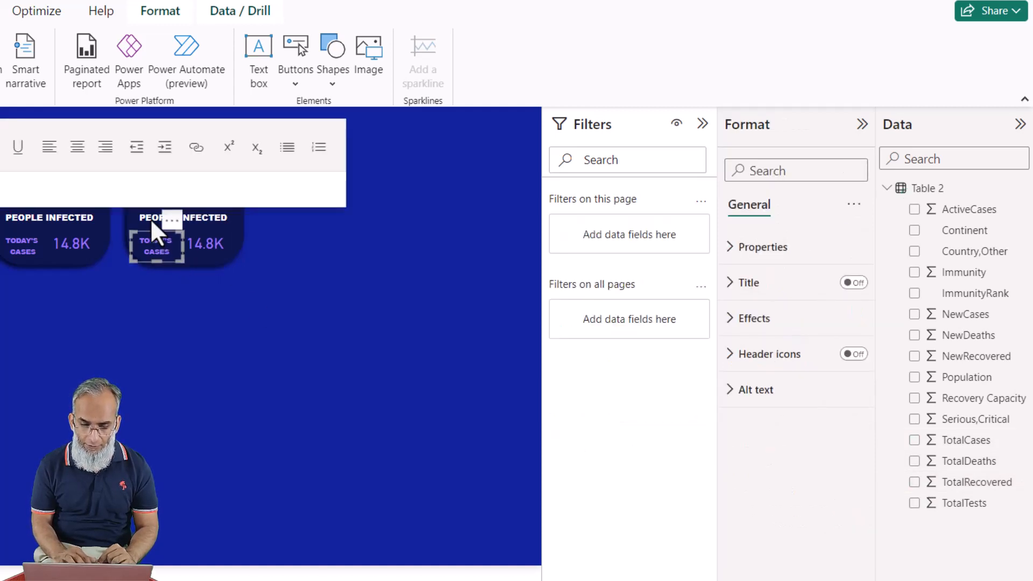
click(209, 219)
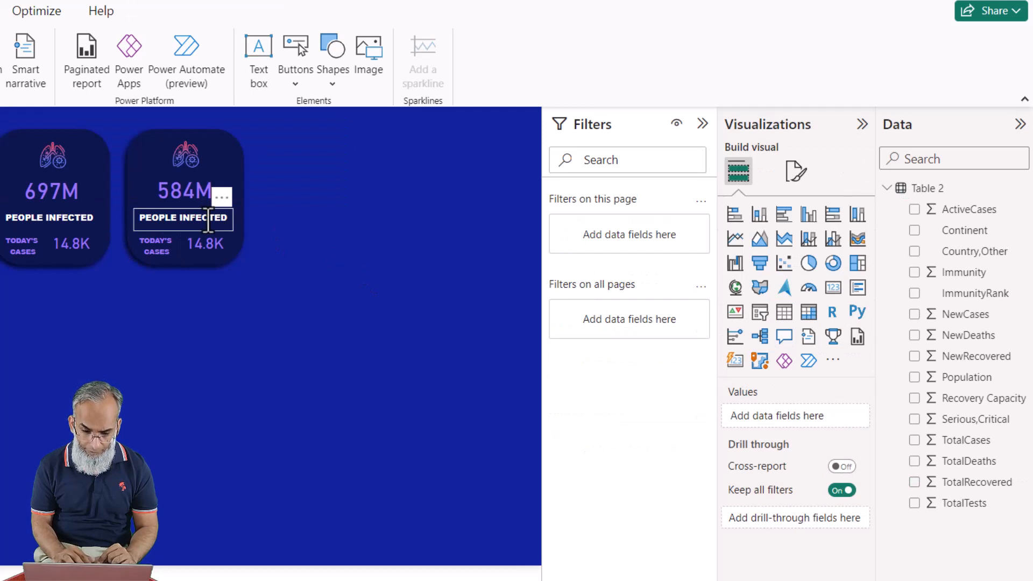
key(BackSpace)
key(BackSpace)
key(BackSpace)
key(BackSpace)
key(BackSpace)
key(BackSpace)
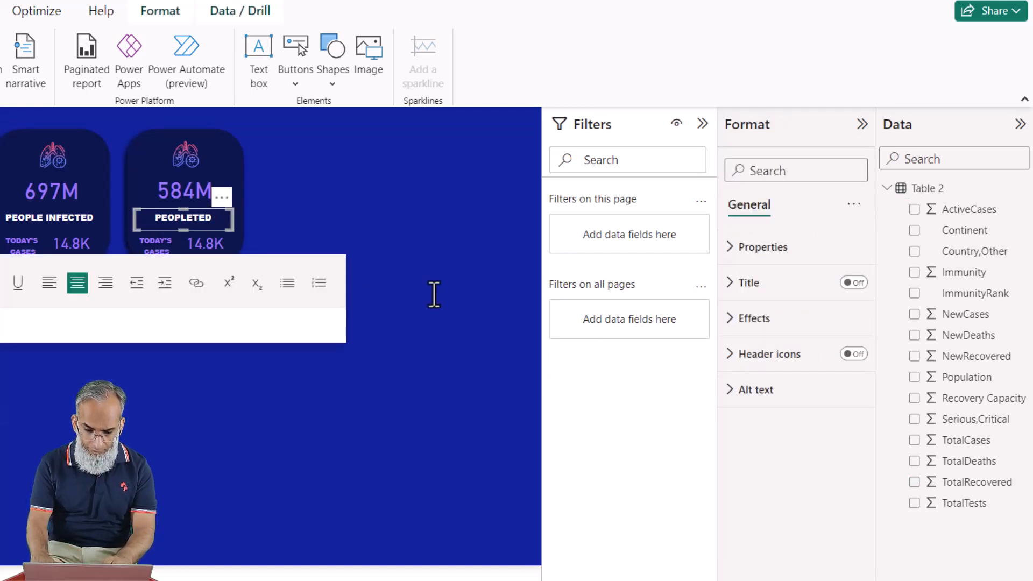
key(Delete)
key(Delete)
key(Delete)
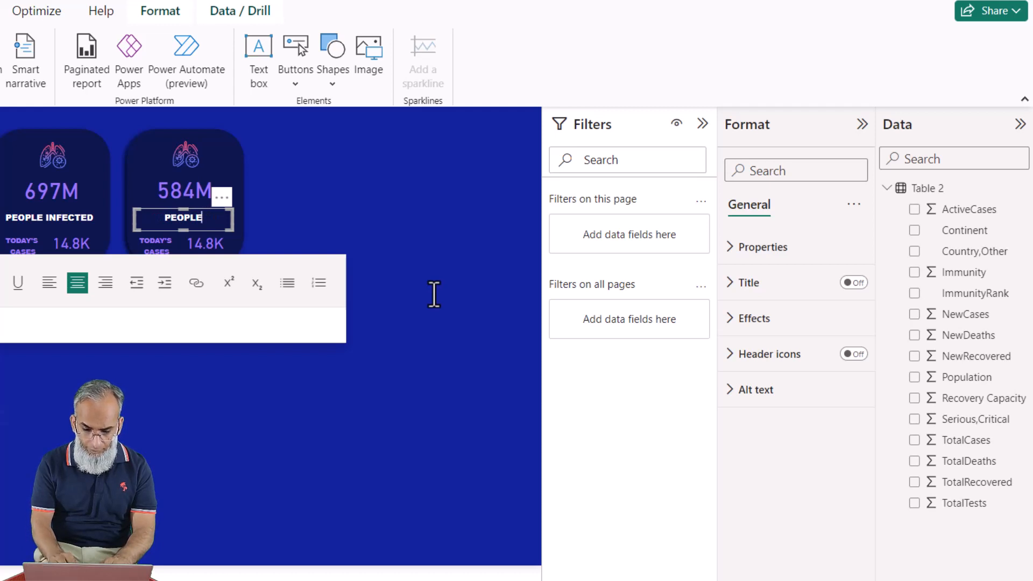
text(RECOVERE)
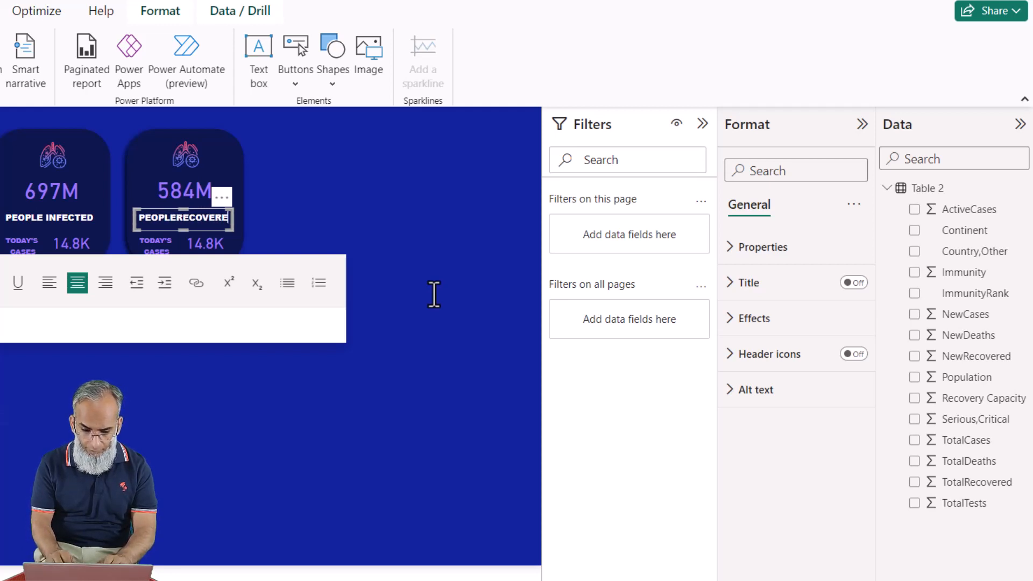
text(D)
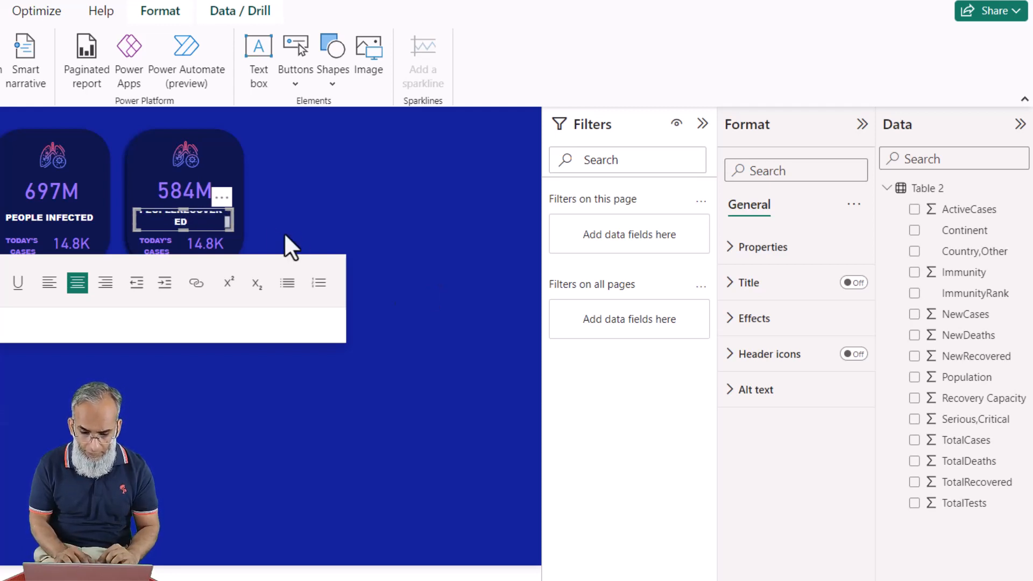
Widen and recentre the third tile's caption box so PEOPLE RECOVERED fits on one line with a space between the words
drag(235, 220, 244, 220)
click(181, 218)
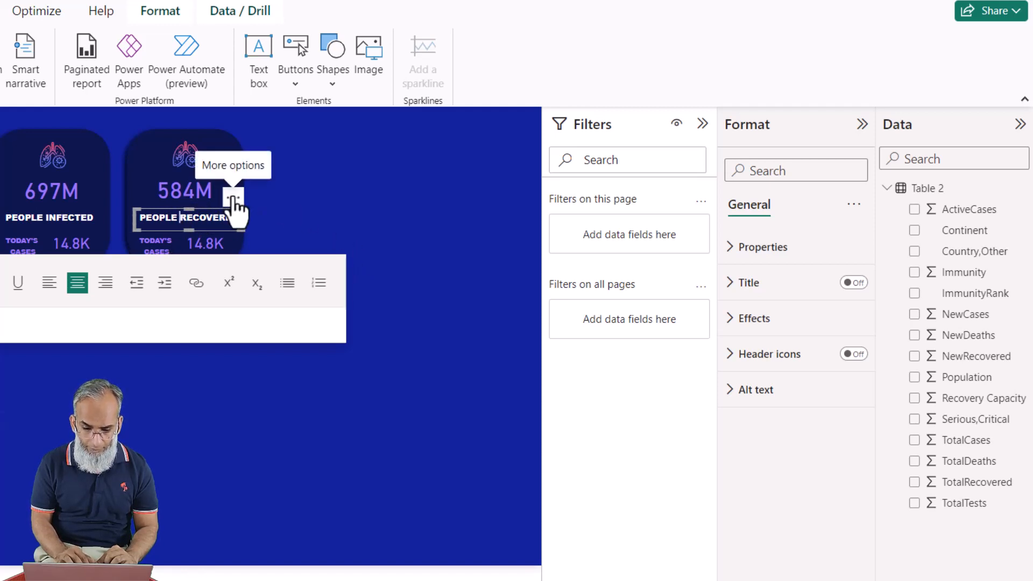
drag(234, 199, 227, 194)
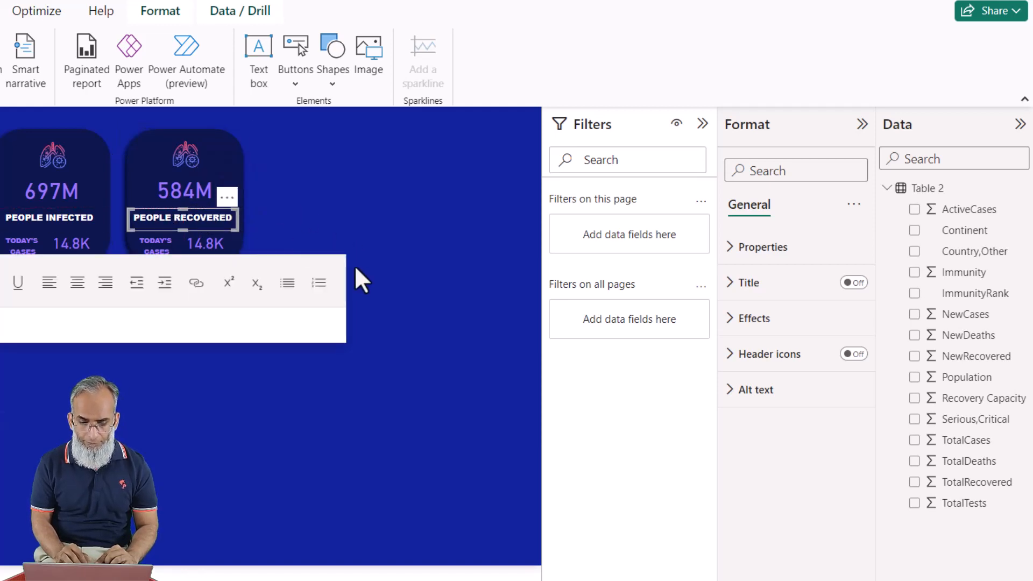
click(390, 205)
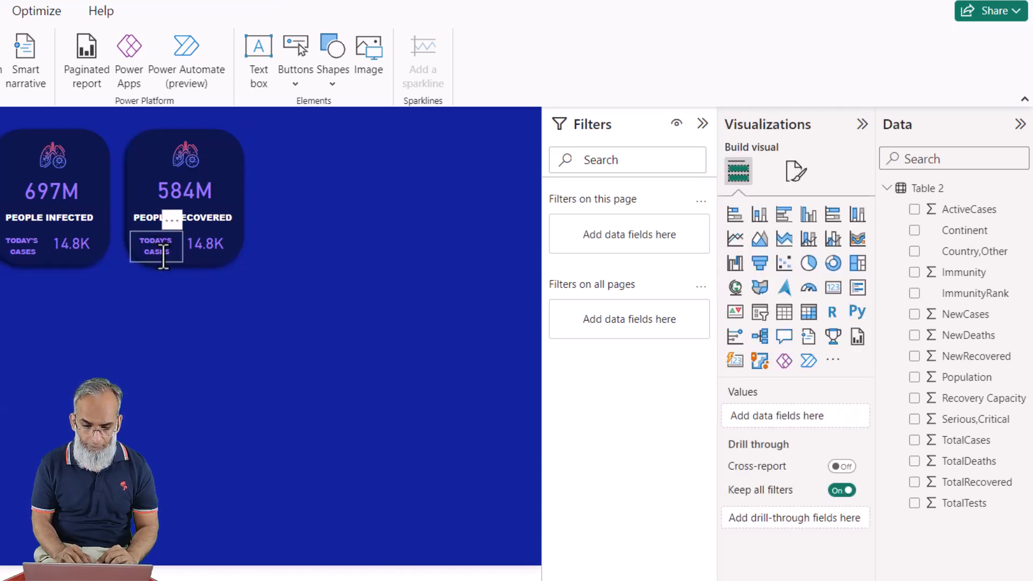
Change the third tile's small label to TODAY'S SAVED
click(163, 253)
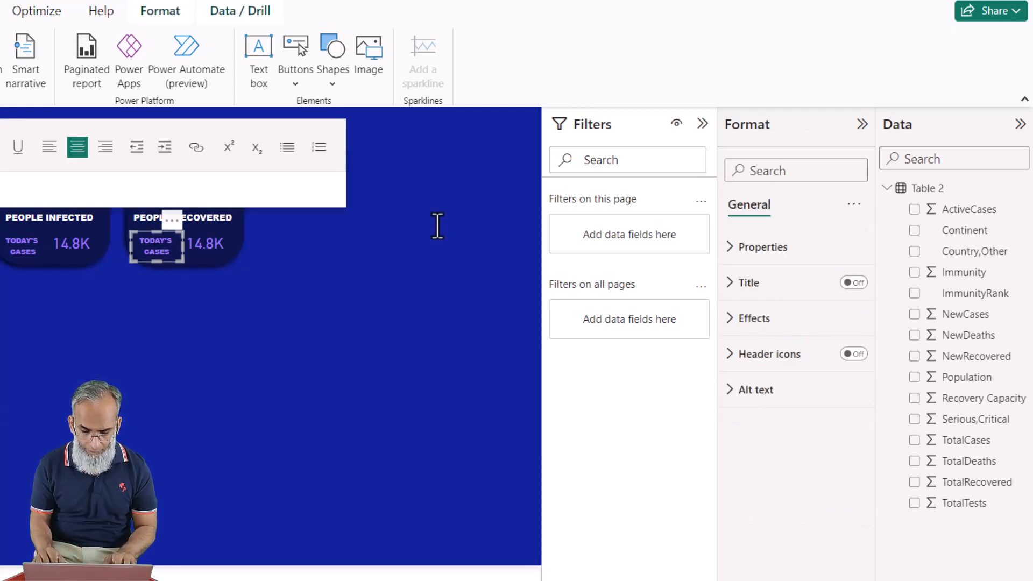
key(shift+Home)
text(SAVED)
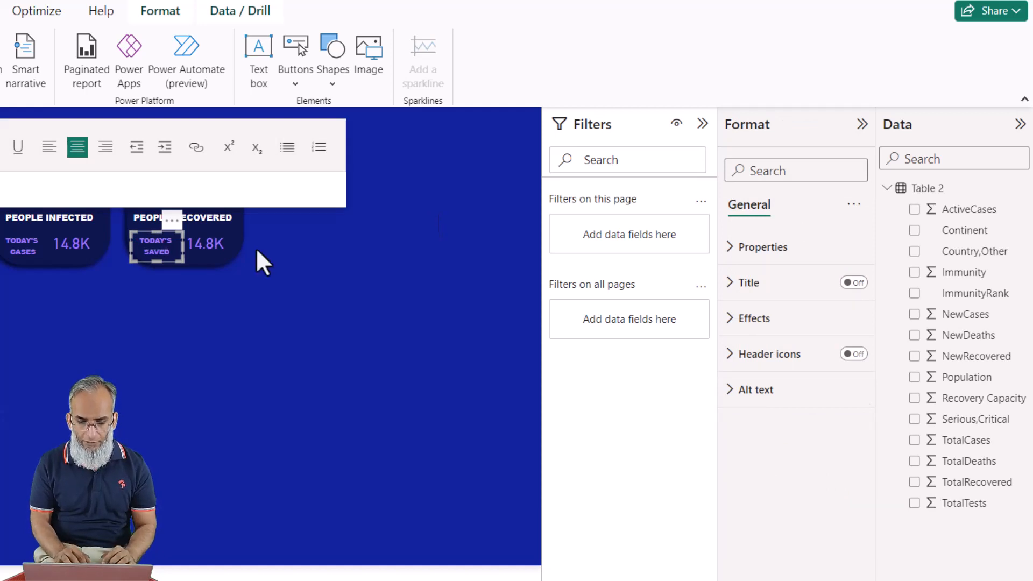
Replace NewCases with NewRecovered in the small value card of the third tile
click(215, 245)
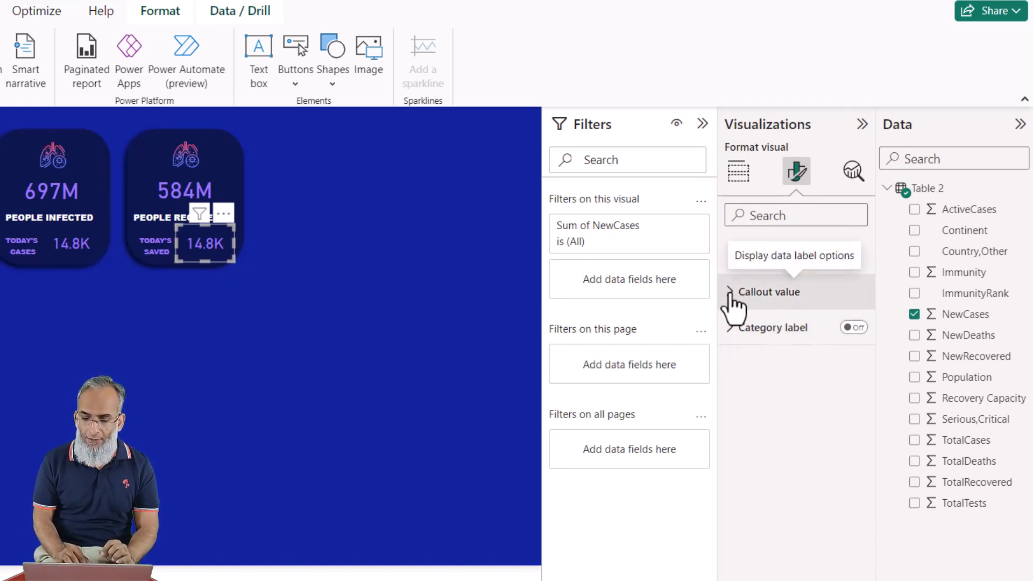
click(738, 171)
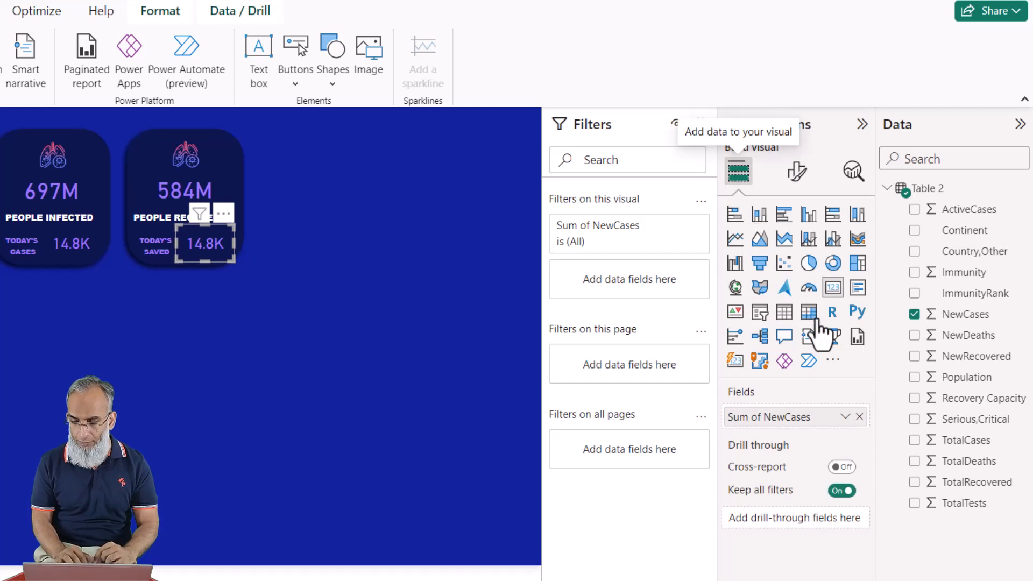
click(861, 418)
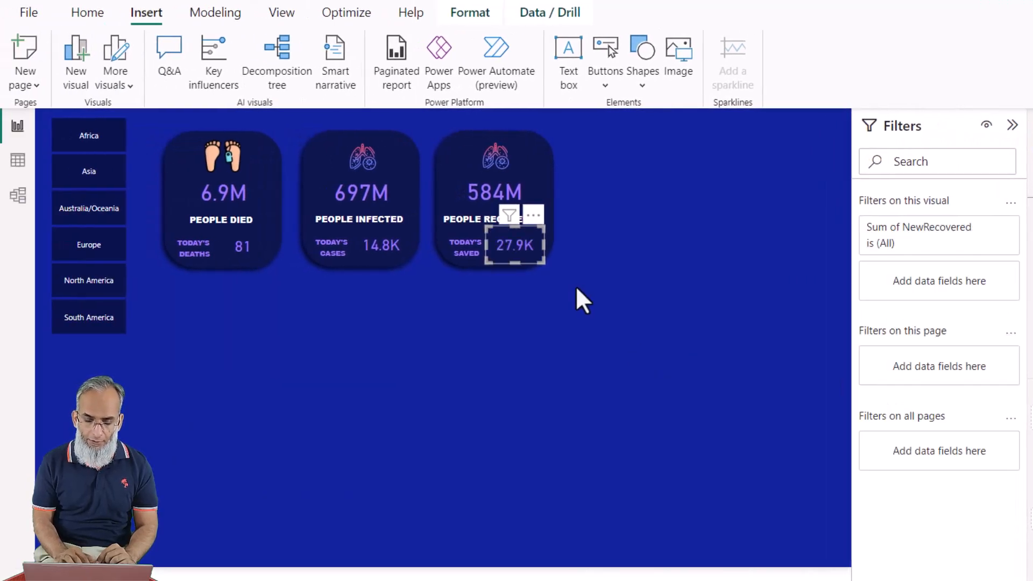
click(576, 286)
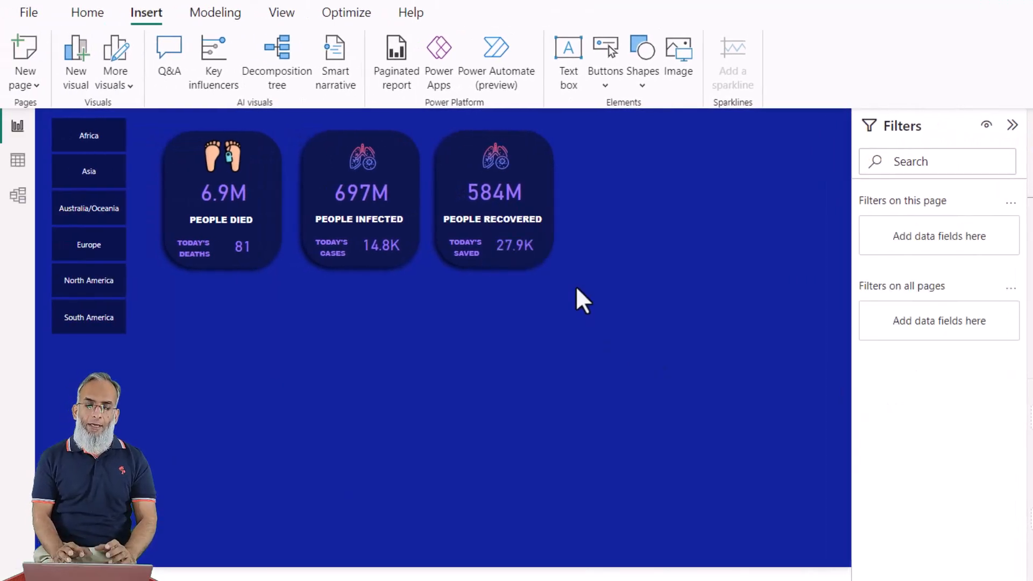
Replace the third tile's disease icon with the immunity (1) picture from Downloads, sized and centred above the main value
click(496, 167)
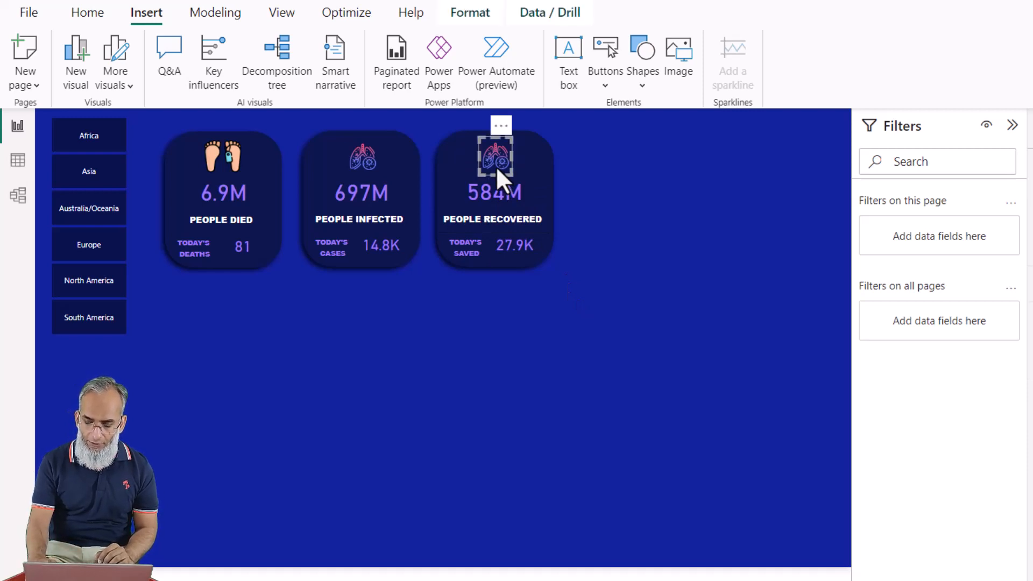
key(Delete)
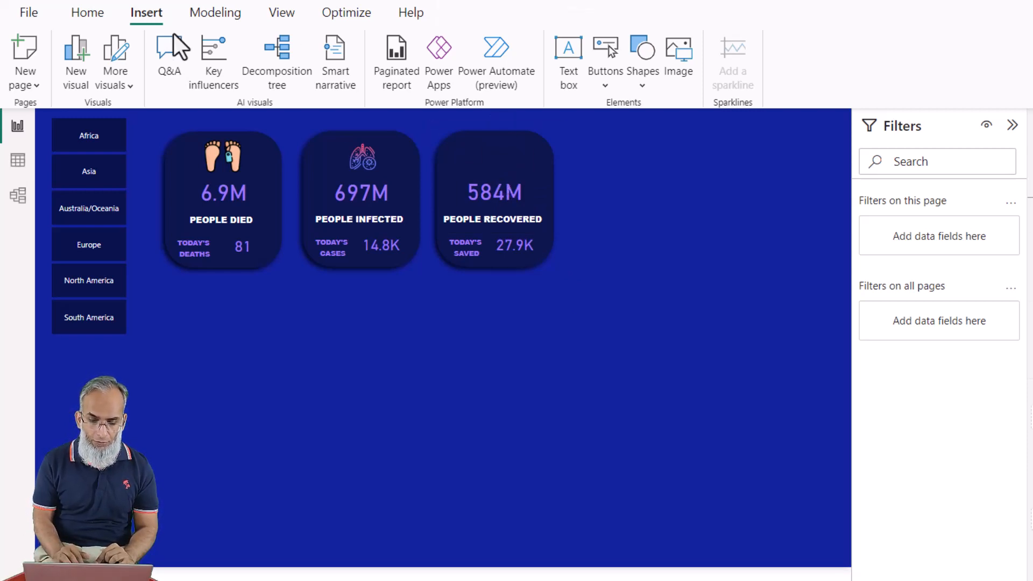
click(677, 66)
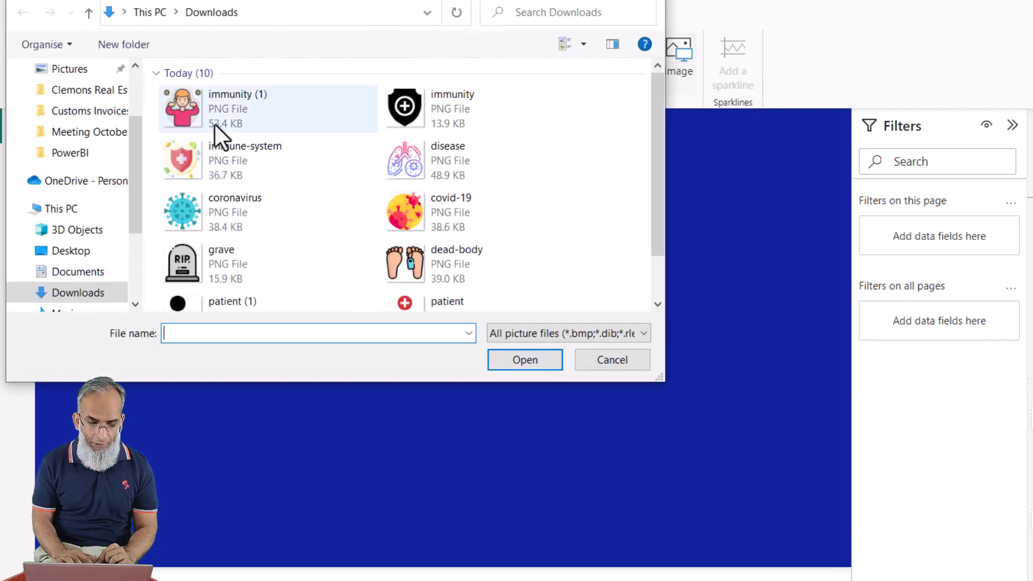
click(188, 106)
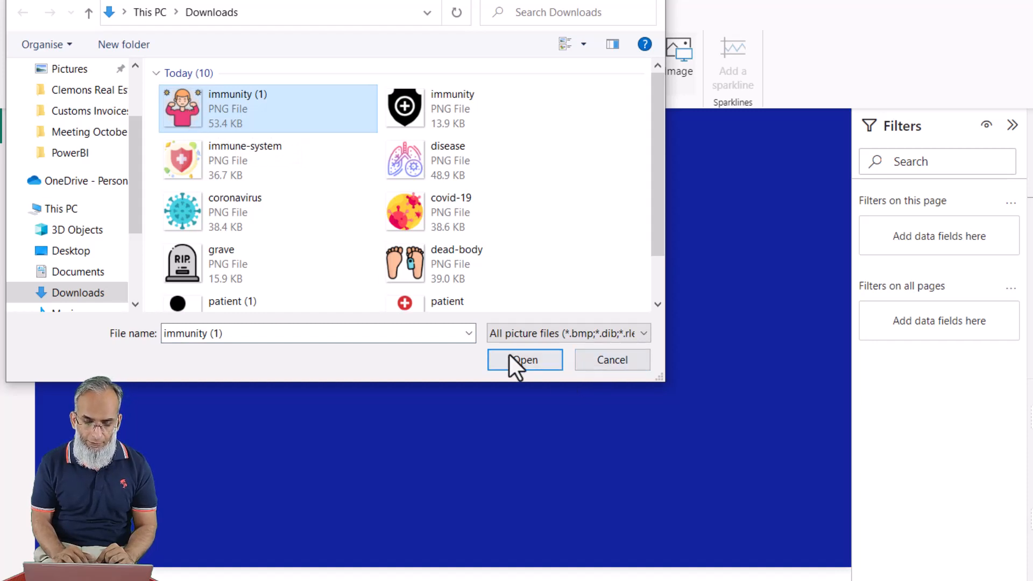
click(525, 360)
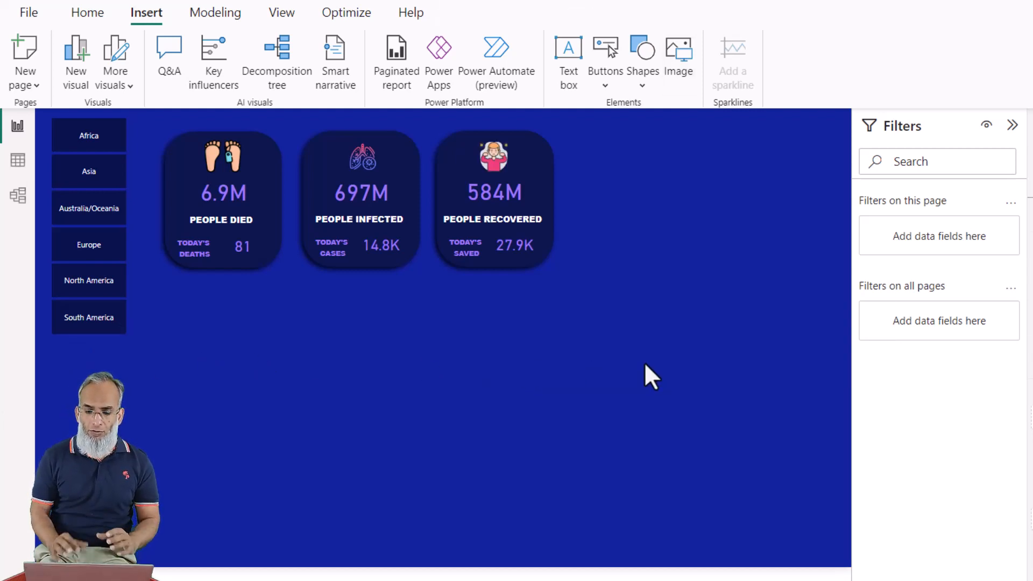
Test the continent slicer by filtering the tiles to Asia and to Australia/Oceania
click(97, 183)
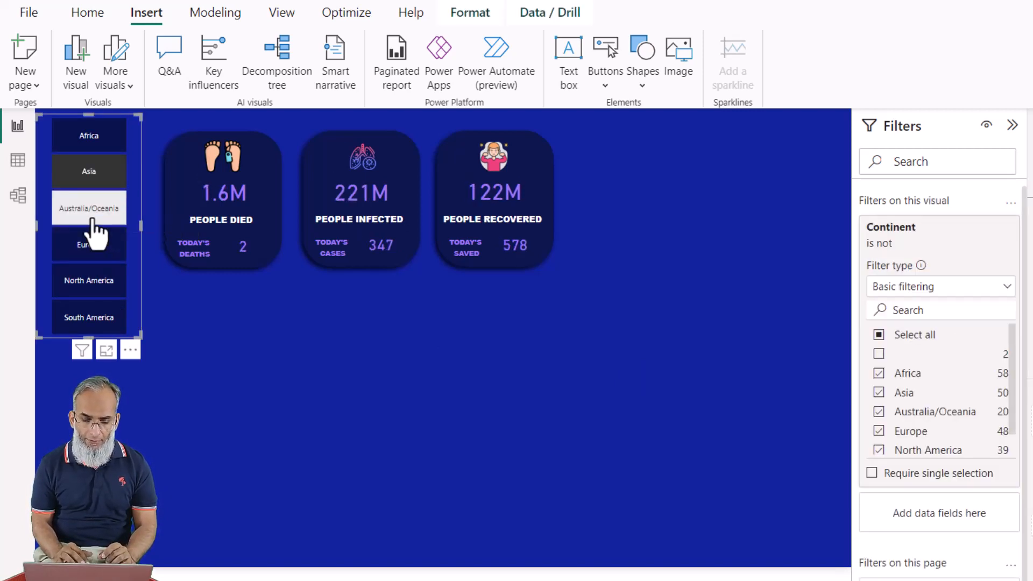
click(92, 220)
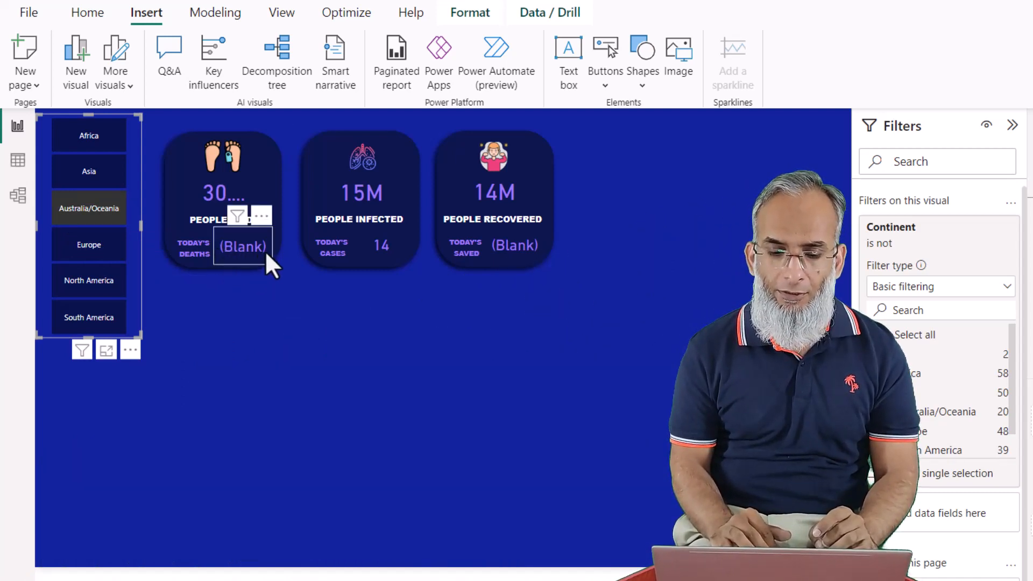
click(237, 360)
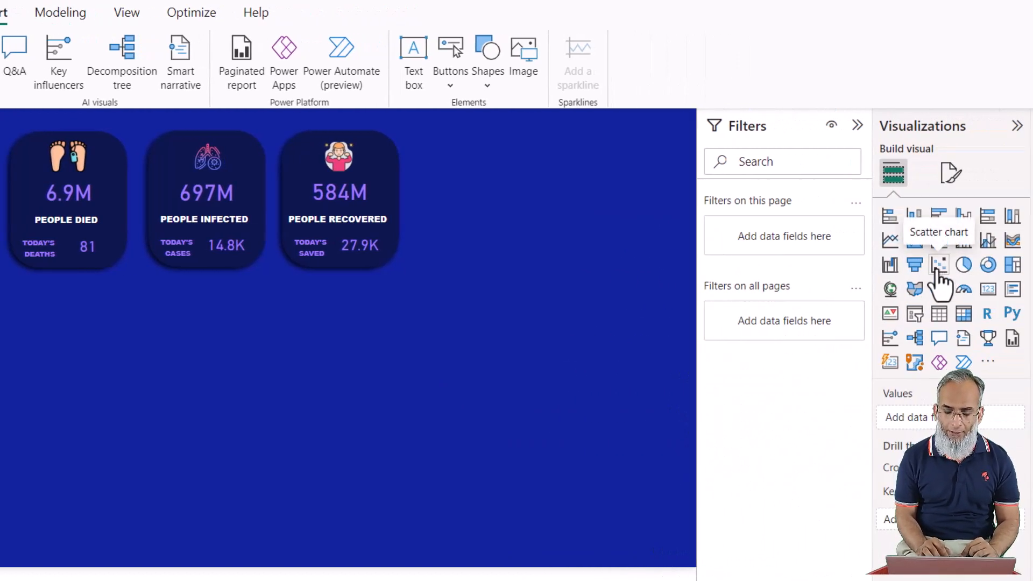
Add an empty scatter chart to the page and place it in the free area below and beyond the PEOPLE RECOVERED tile
click(938, 267)
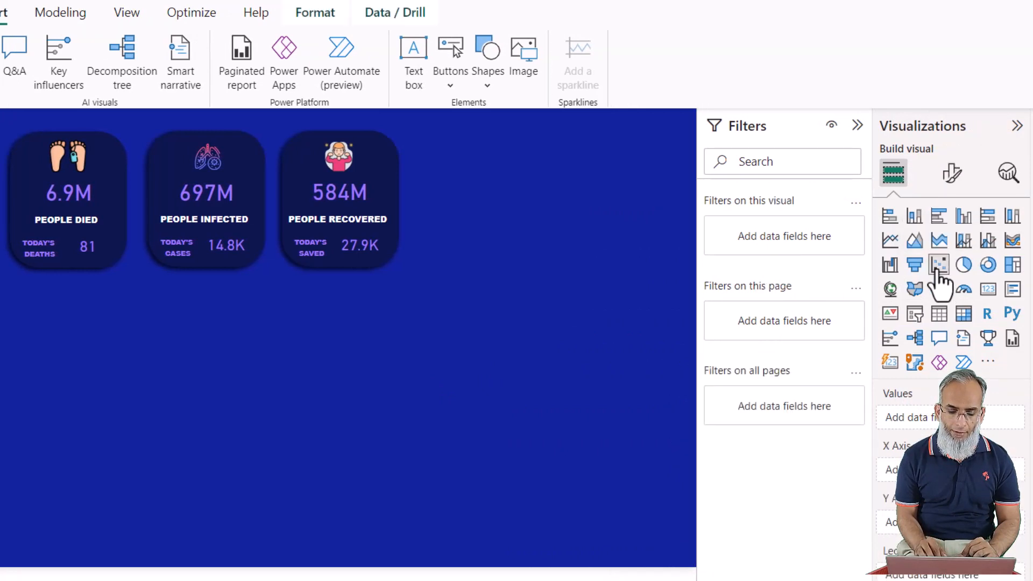
drag(0, 420, 531, 356)
drag(582, 499, 676, 432)
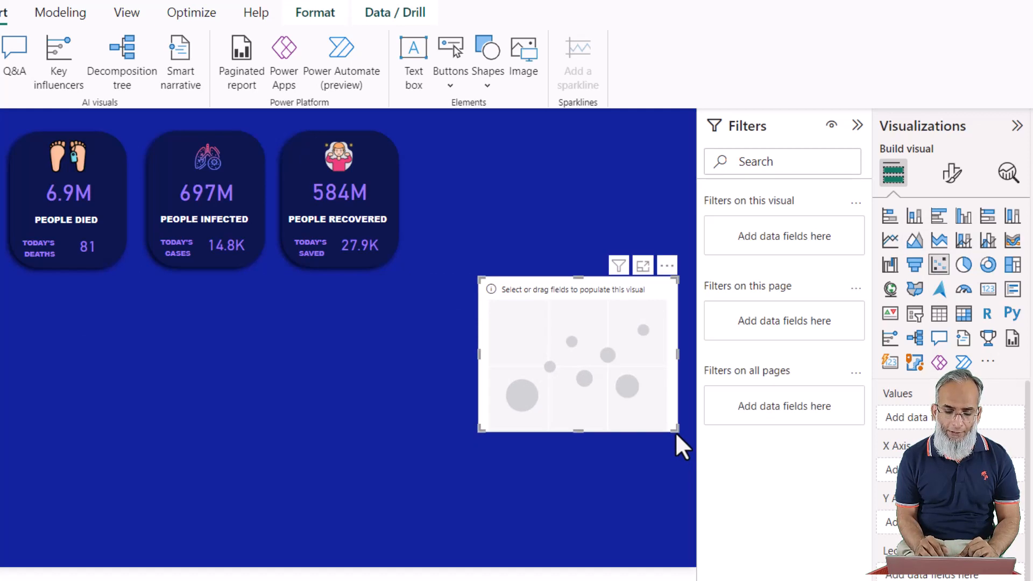
click(199, 426)
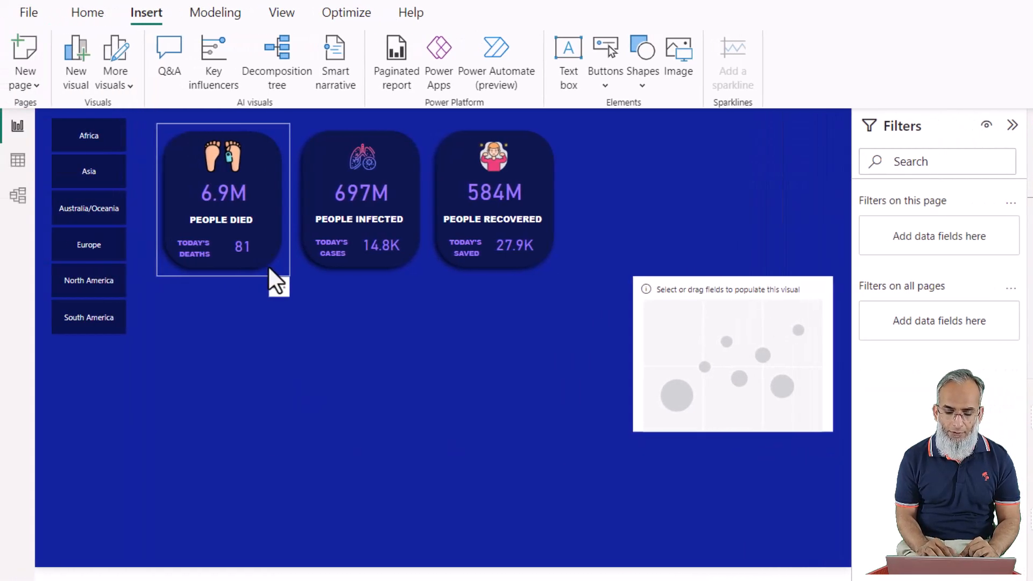
Copy the first tile's rounded background shape, place the copy below the continent slicer and stretch it wider into a panel
click(269, 268)
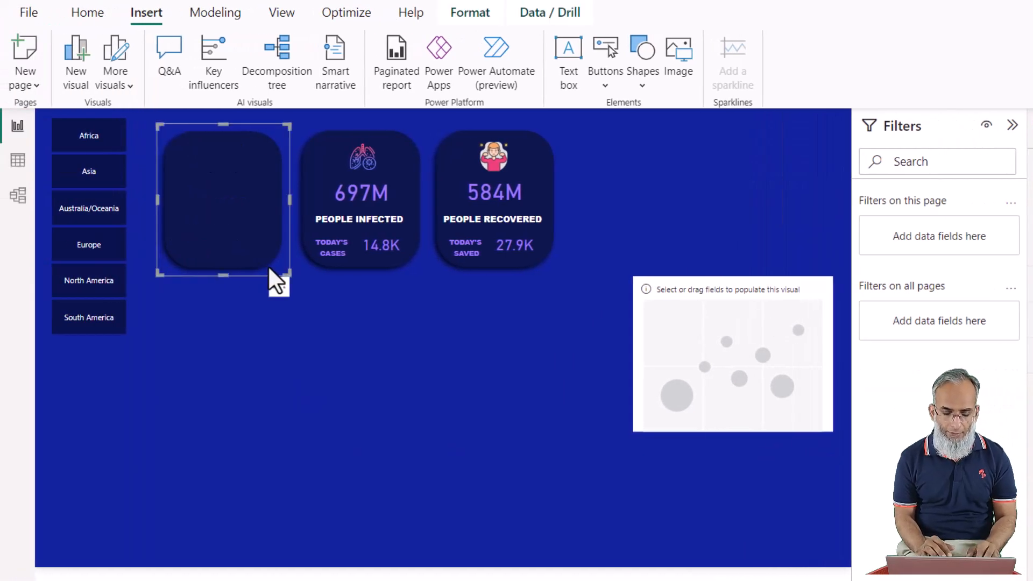
click(150, 404)
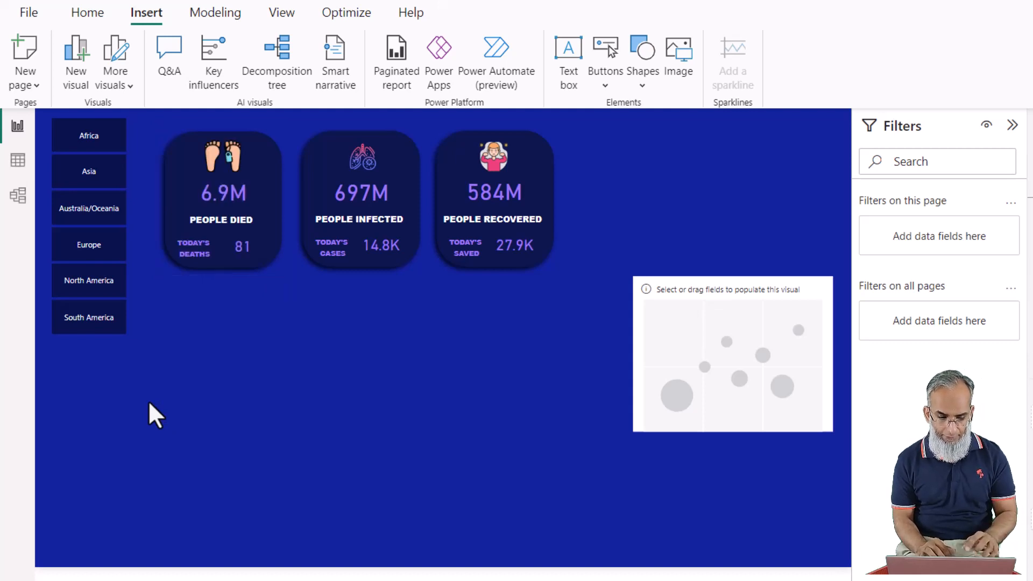
key(ctrl+v)
drag(266, 266, 169, 515)
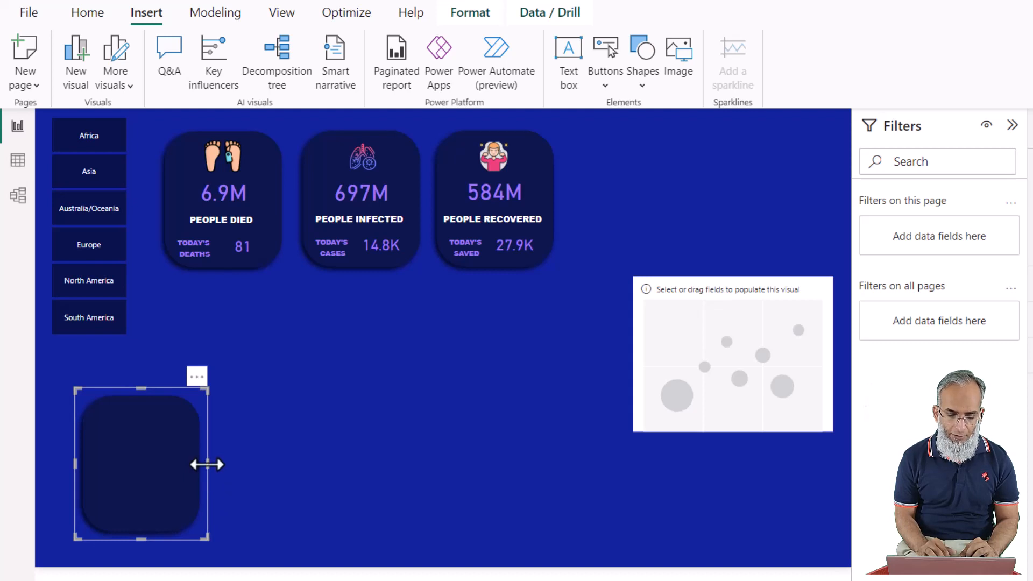
drag(207, 463, 368, 468)
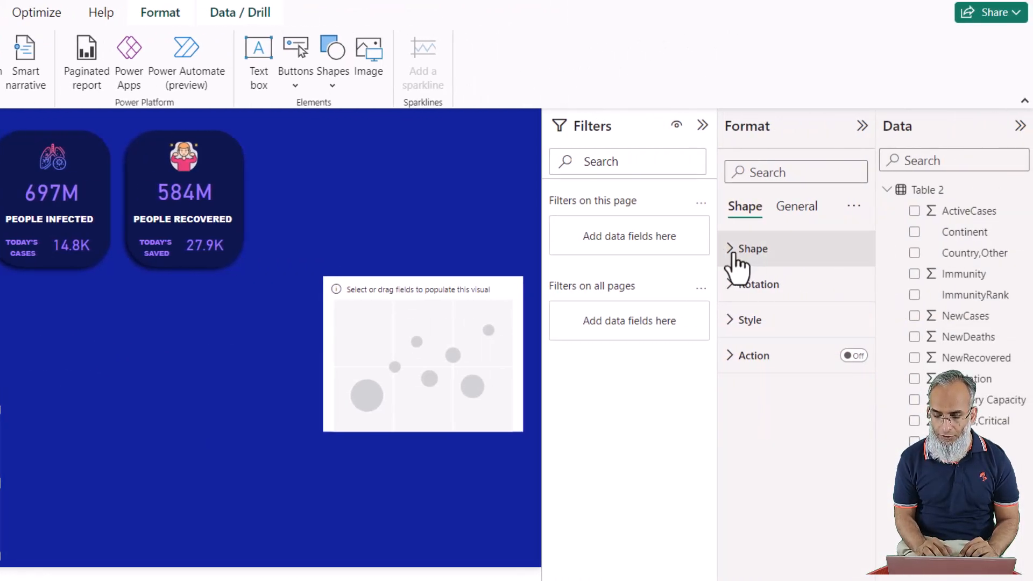
Set the widened panel's rounded corners to 10% and open its fill colour for editing
click(734, 255)
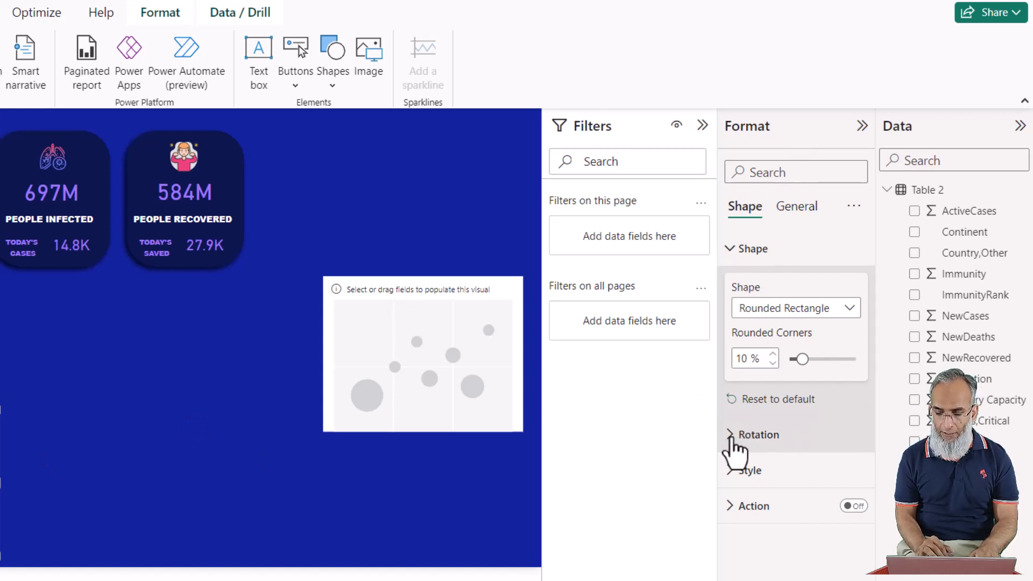
click(732, 474)
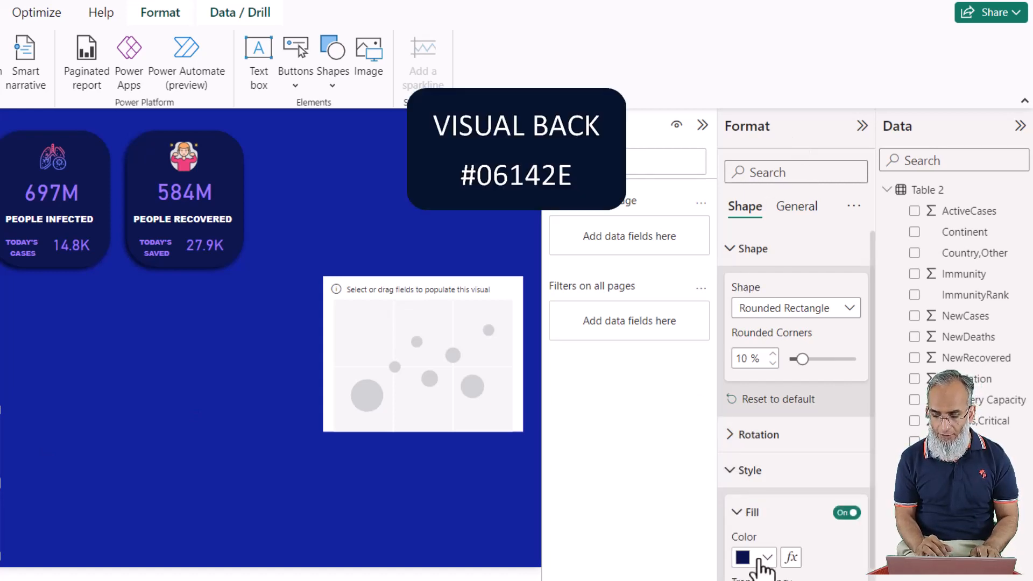
click(767, 558)
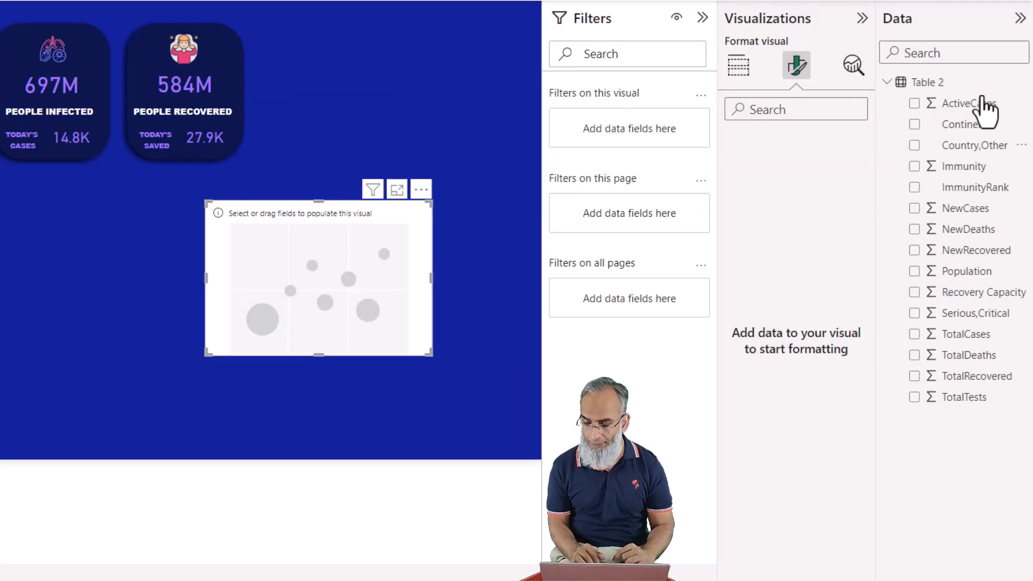
Plot Immunity on the scatter chart's X axis and Recovery Capacity on its Y axis
click(914, 166)
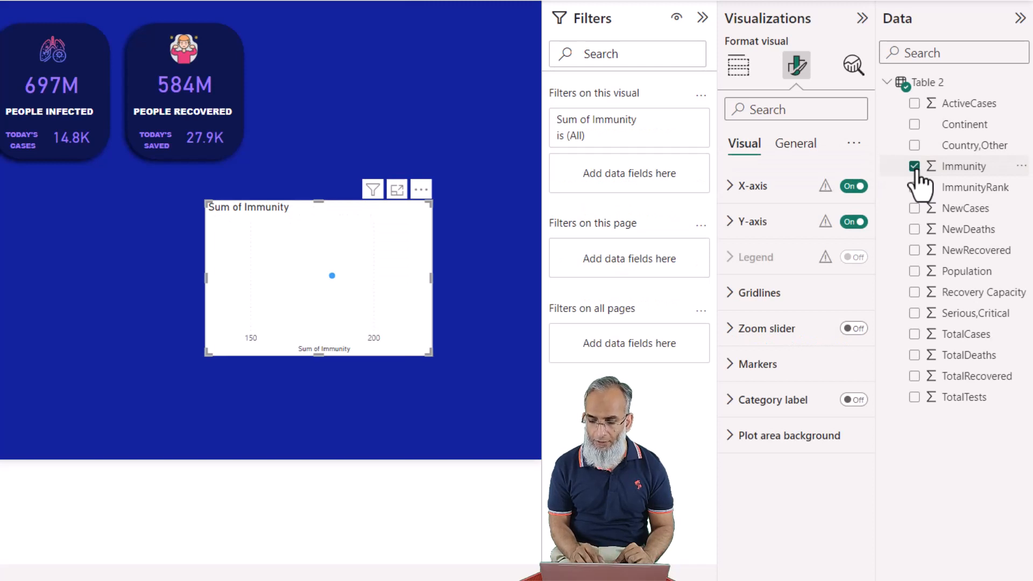
click(745, 74)
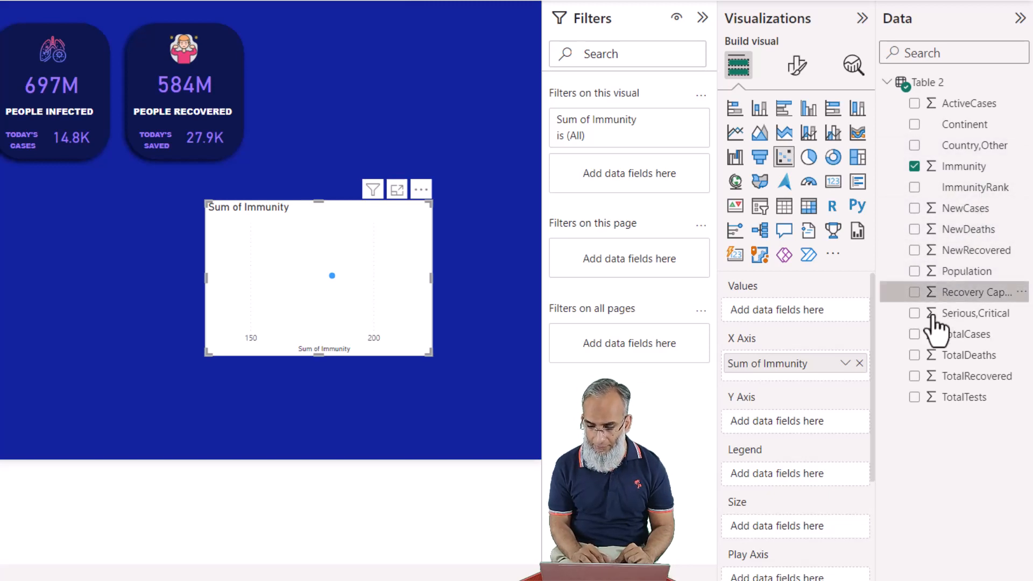
drag(938, 317, 791, 427)
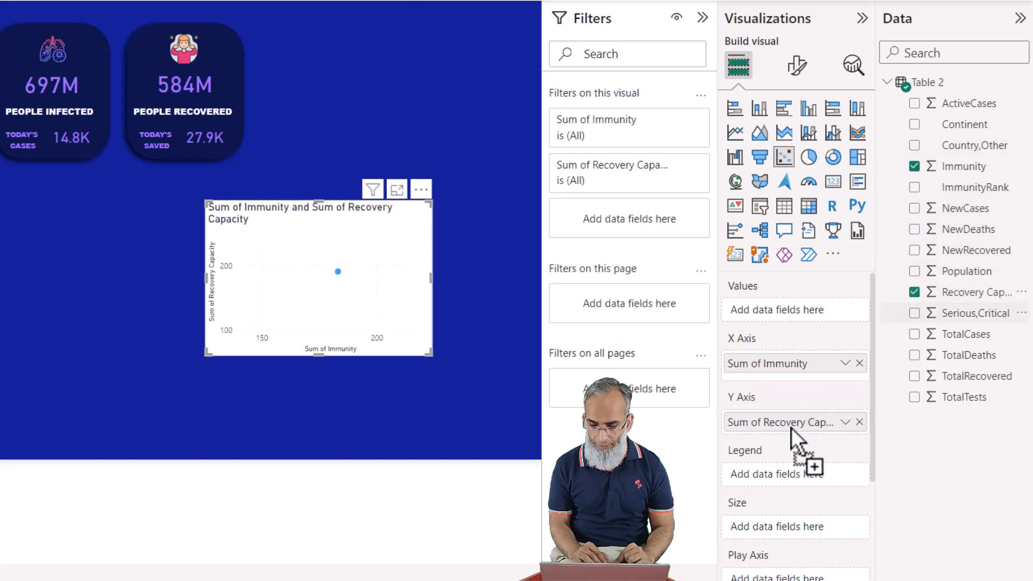
Summarize both Immunity and Recovery Capacity as Average in the scatter chart
click(845, 364)
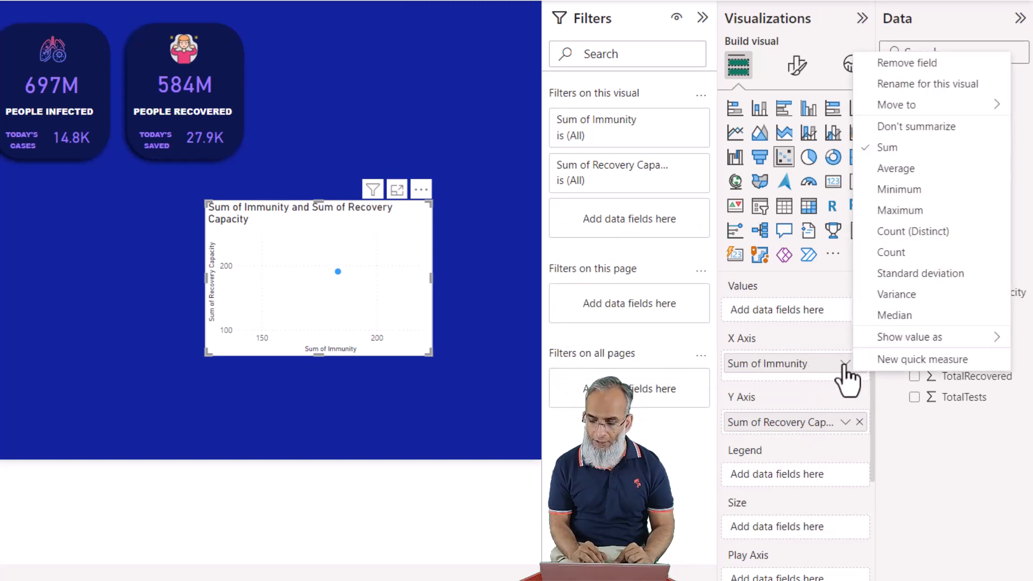
click(909, 175)
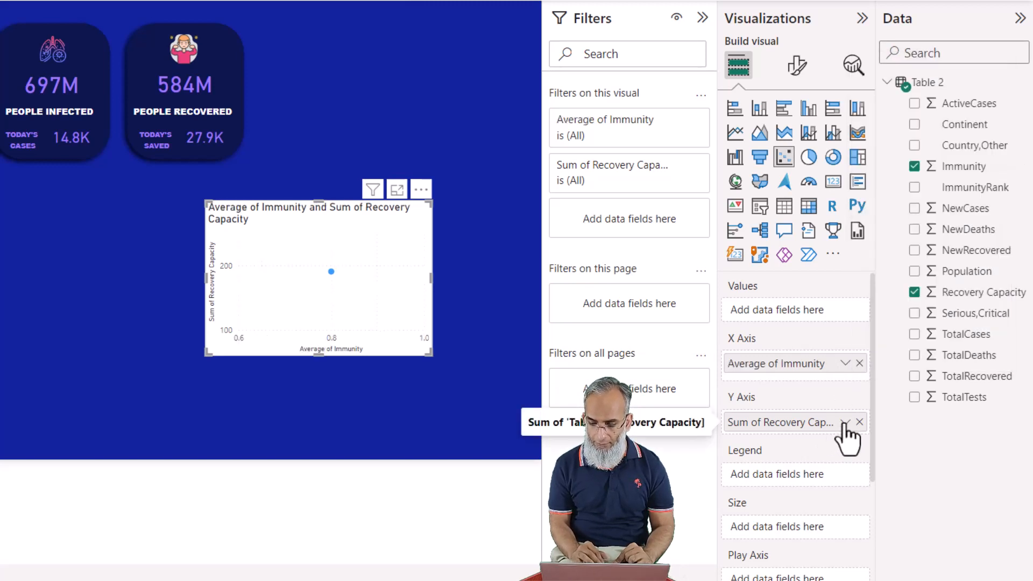
click(845, 422)
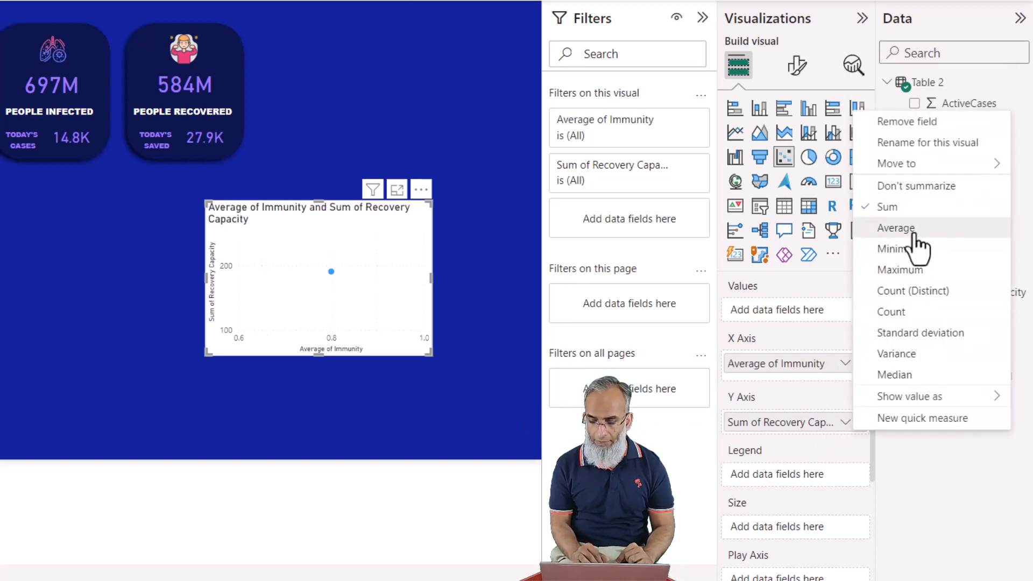
click(896, 228)
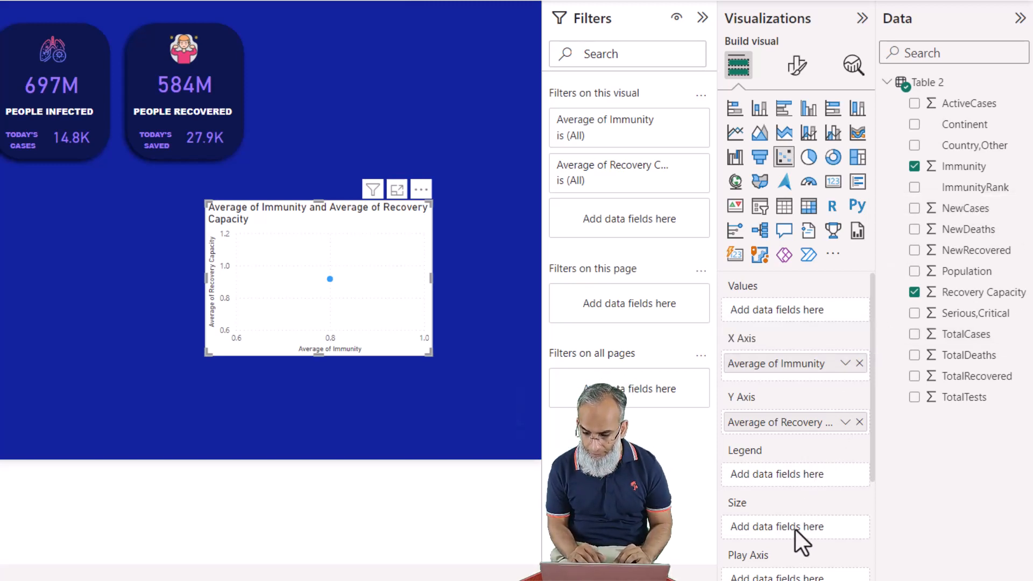
Size the scatter chart's bubbles by NewCases and use Continent as the legend field
click(914, 208)
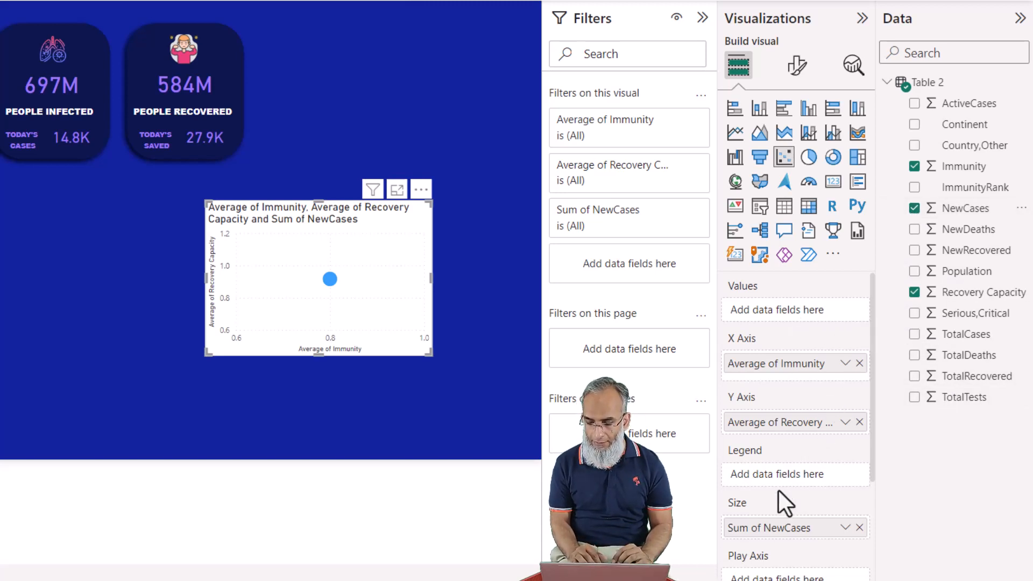
click(915, 127)
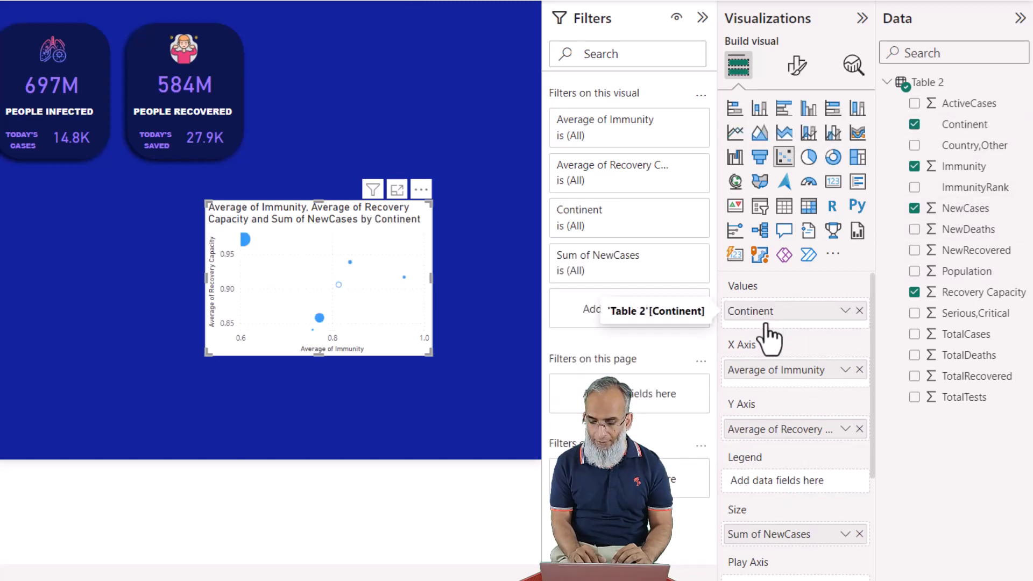
drag(768, 318, 774, 490)
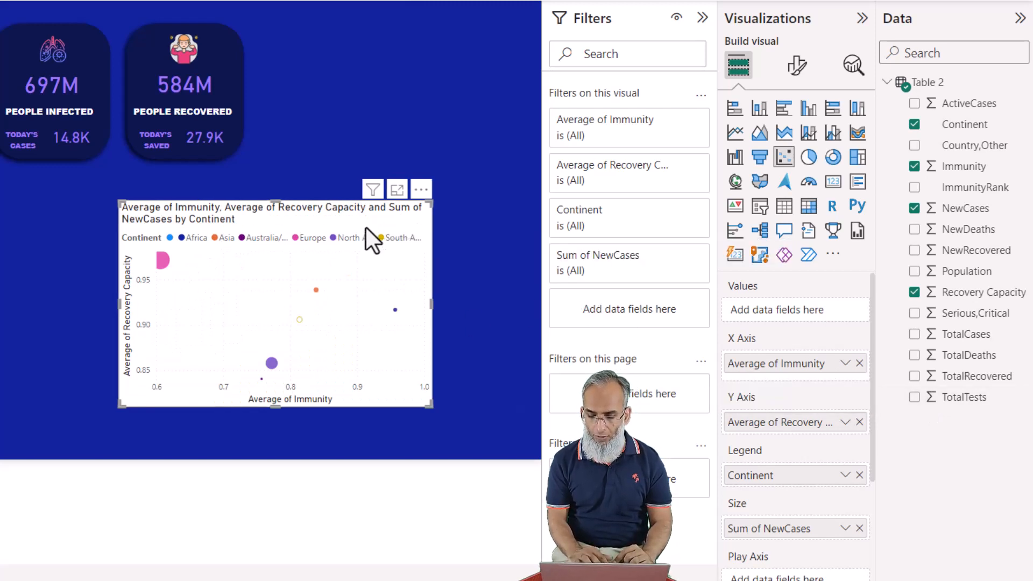
Turn off the scatter chart's legend and turn on its category labels
click(798, 67)
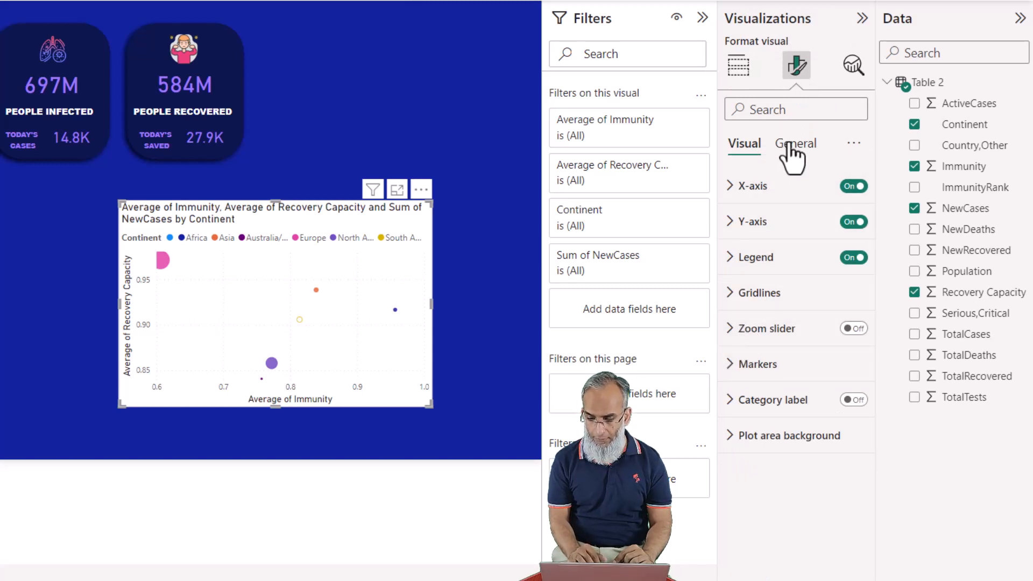
click(852, 258)
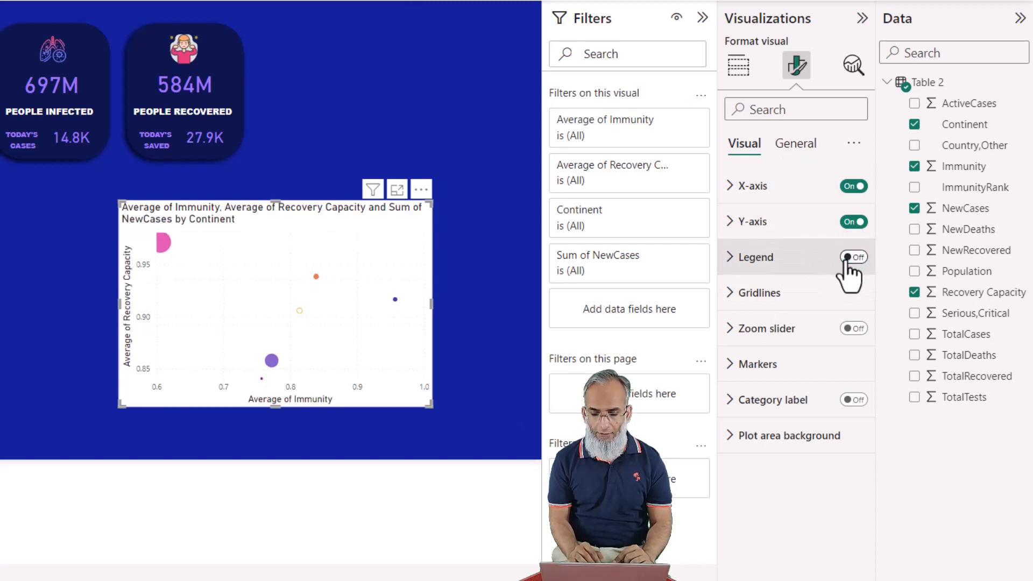
click(856, 401)
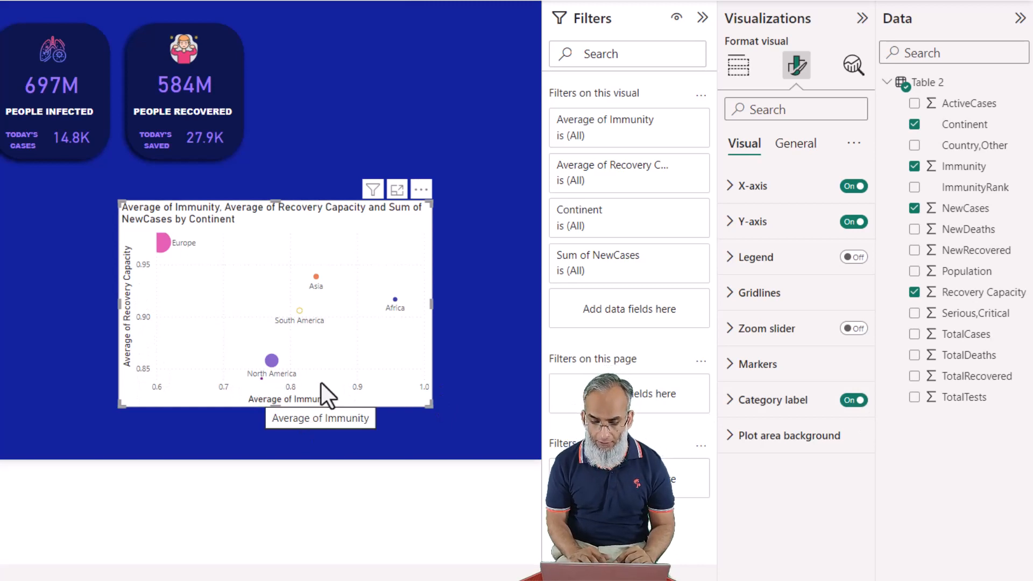
Format the Immunity and Recovery Capacity columns as percentages
click(971, 169)
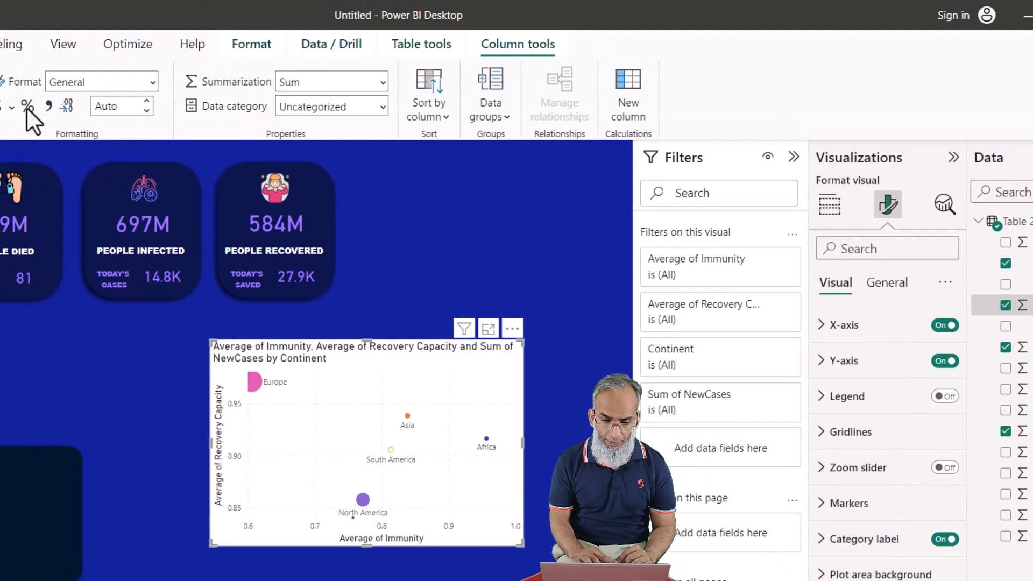
click(27, 106)
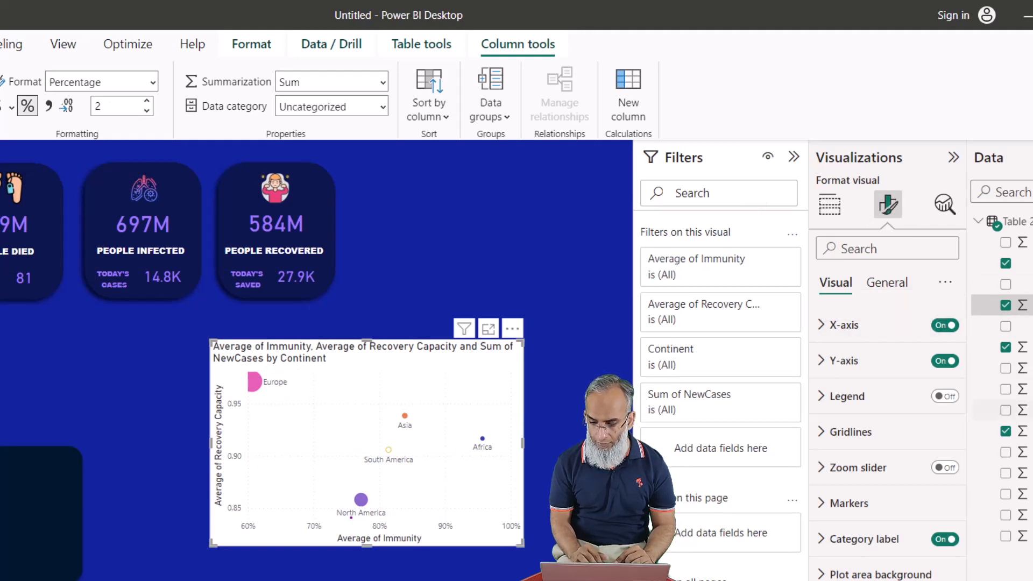
click(1029, 431)
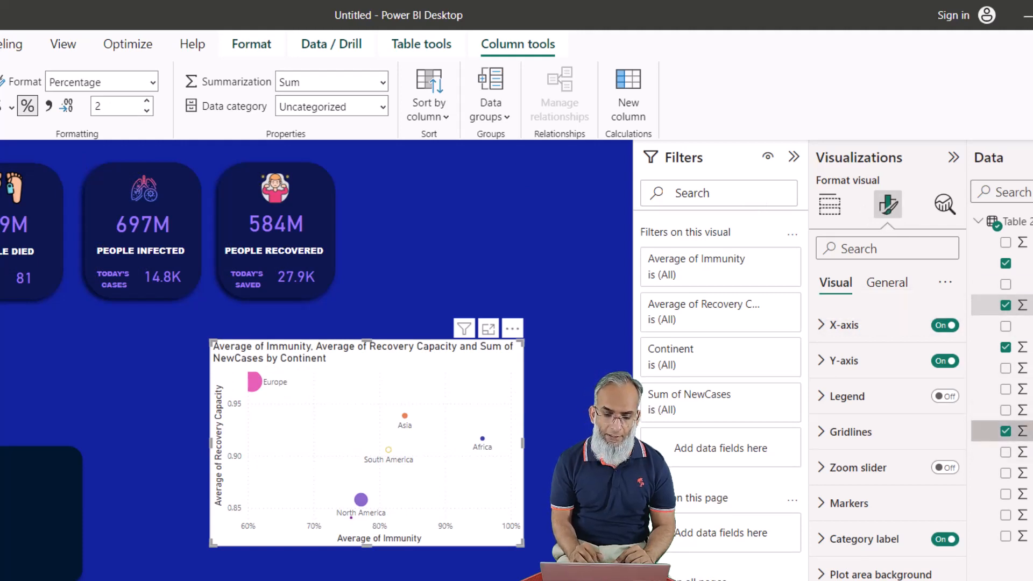
click(24, 106)
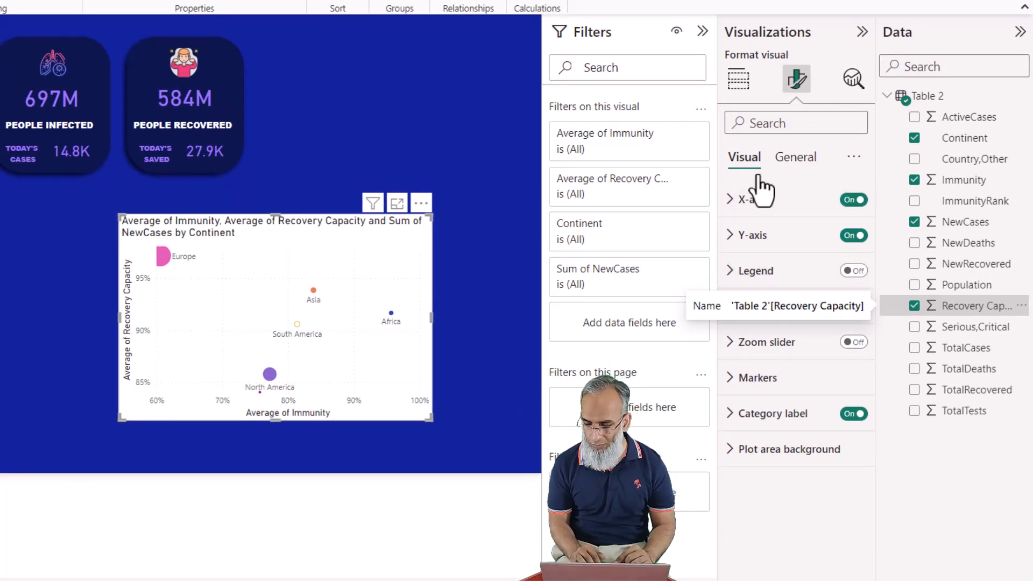
Turn off the scatter chart's title and its background
click(801, 175)
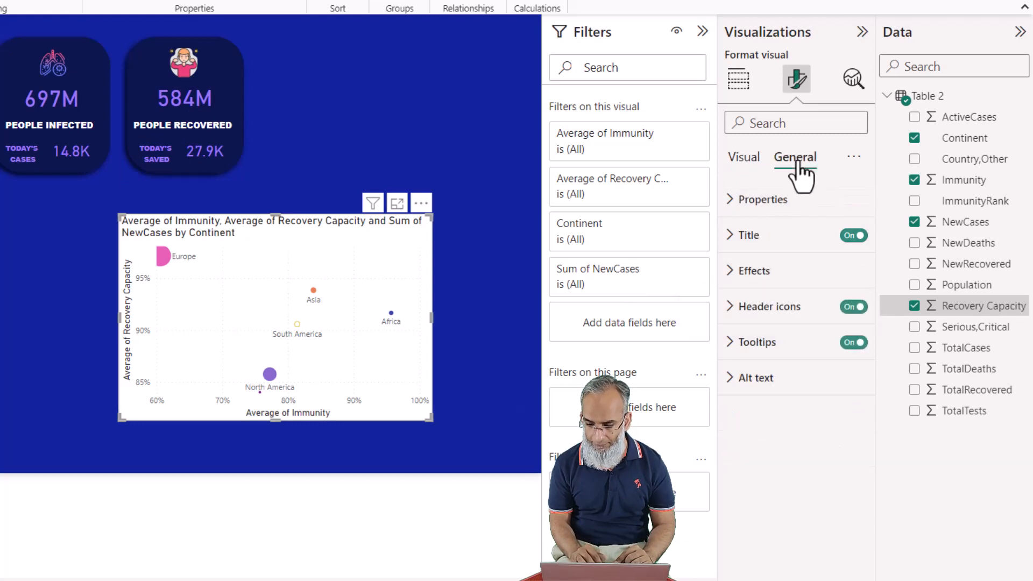
click(848, 238)
click(743, 161)
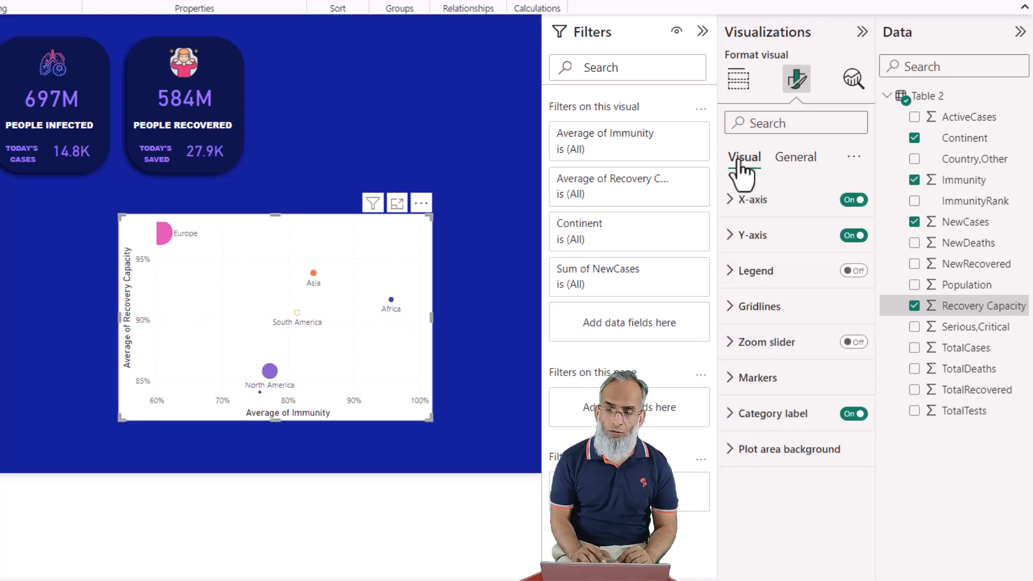
click(808, 165)
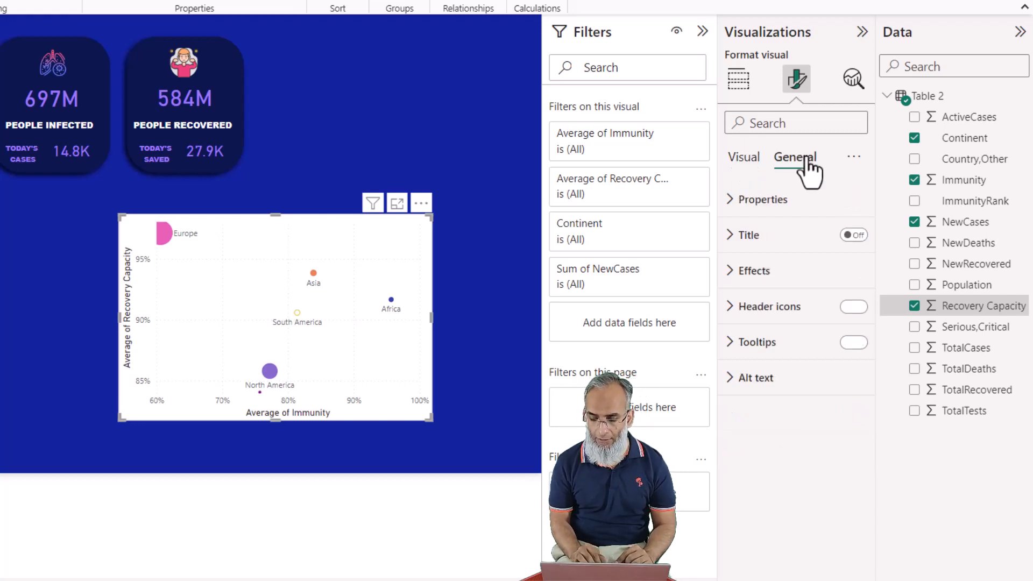
click(730, 283)
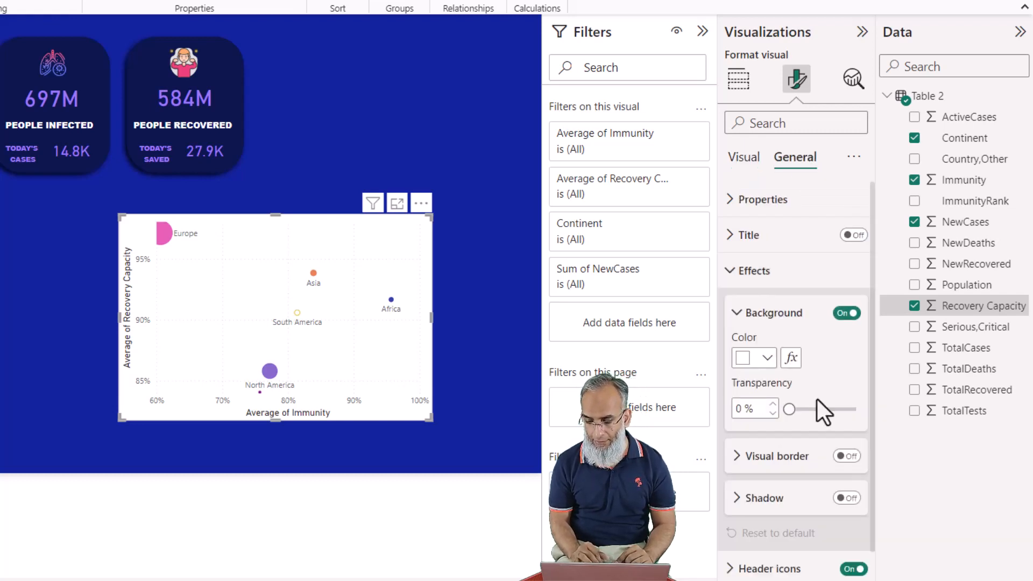
click(840, 329)
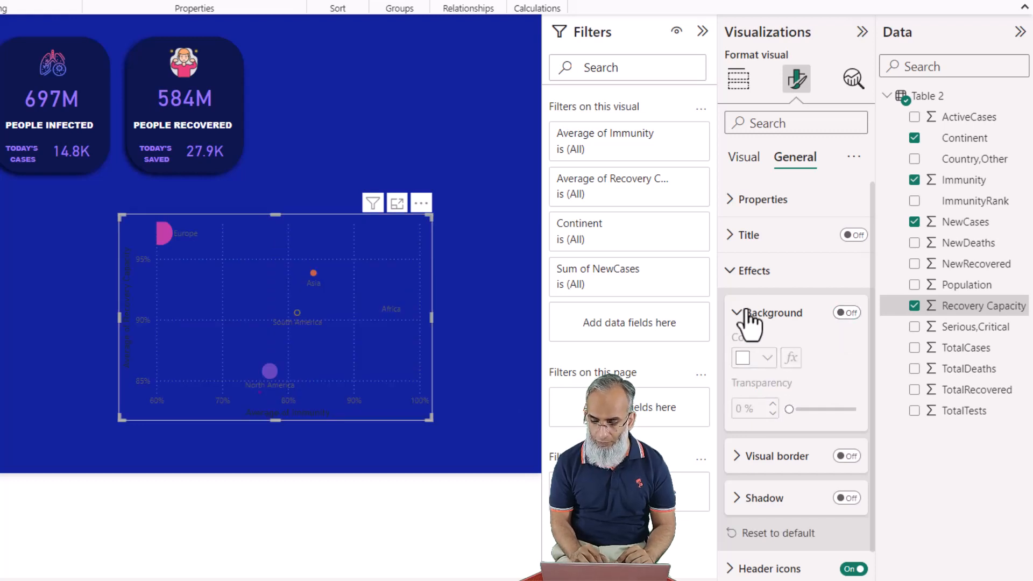
click(731, 280)
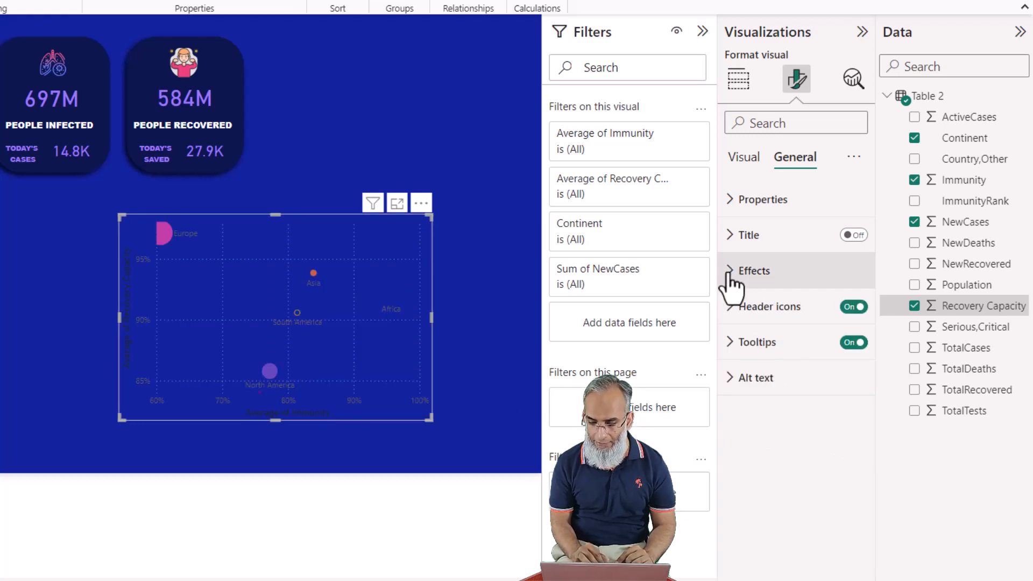
click(731, 274)
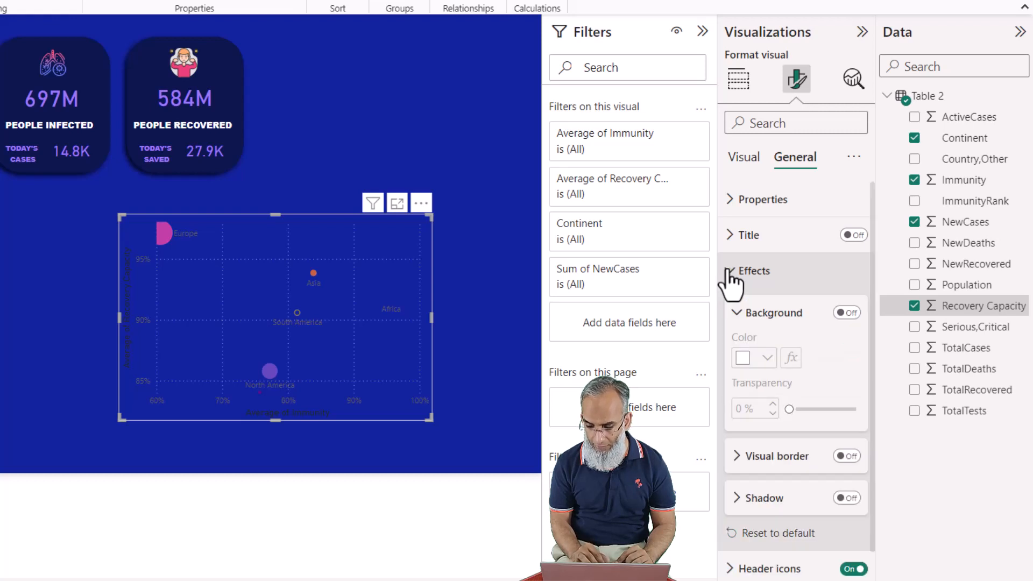
Turn off the scatter chart's horizontal and vertical gridlines
click(744, 156)
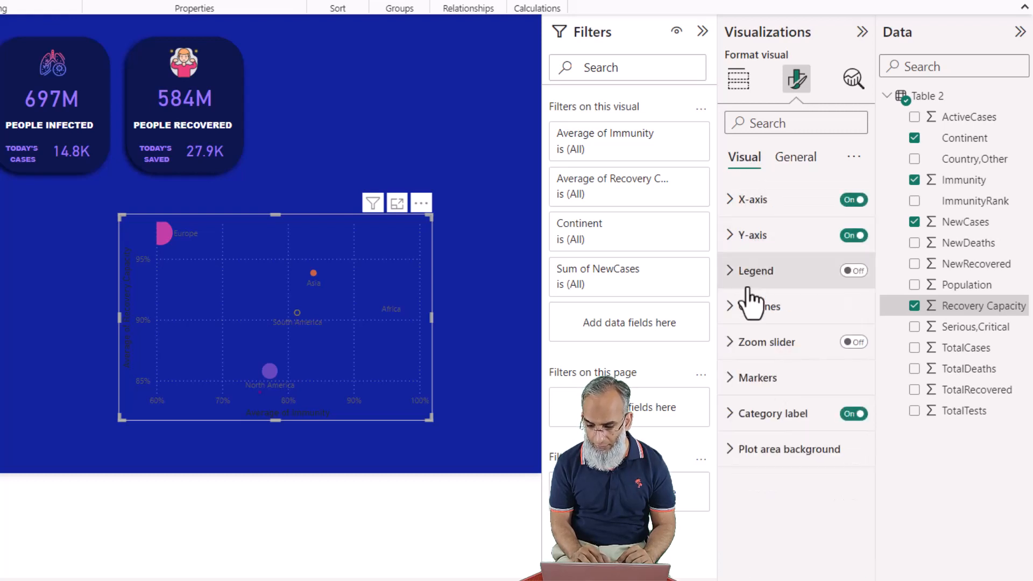
click(733, 317)
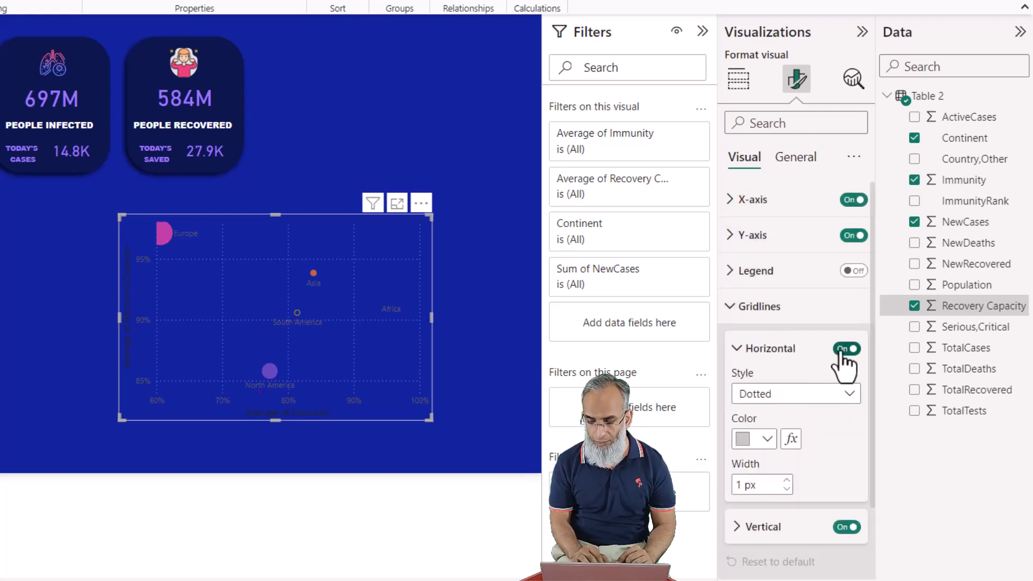
click(844, 349)
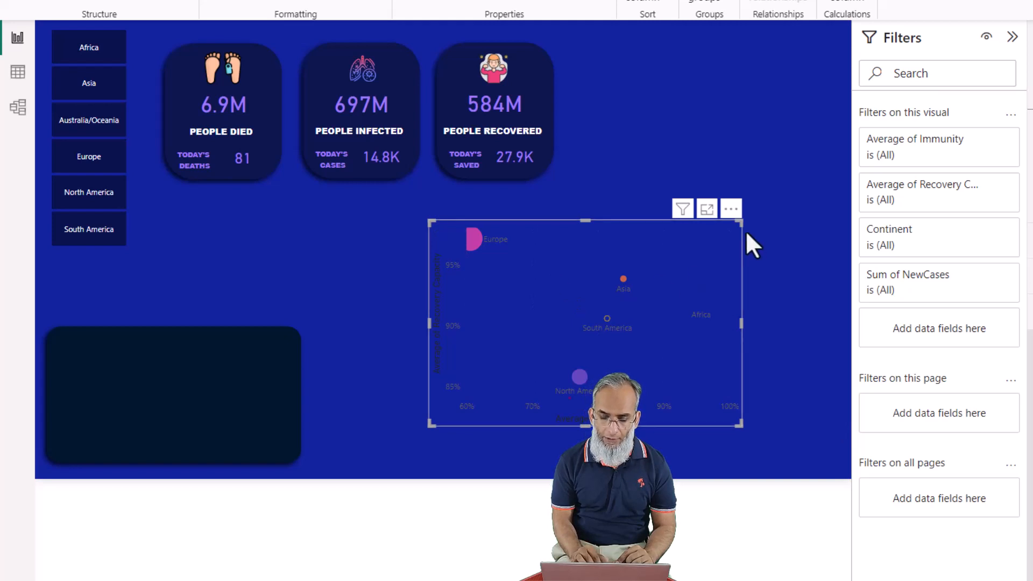
Move the scatter chart over the dark rounded panel and set its category label colour to white
drag(700, 221, 359, 249)
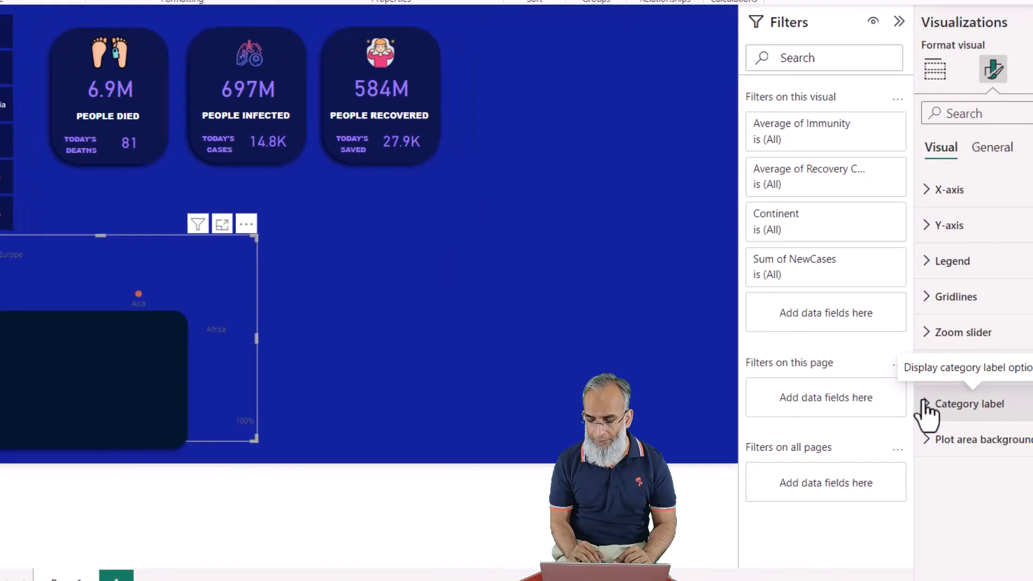
click(927, 410)
click(961, 465)
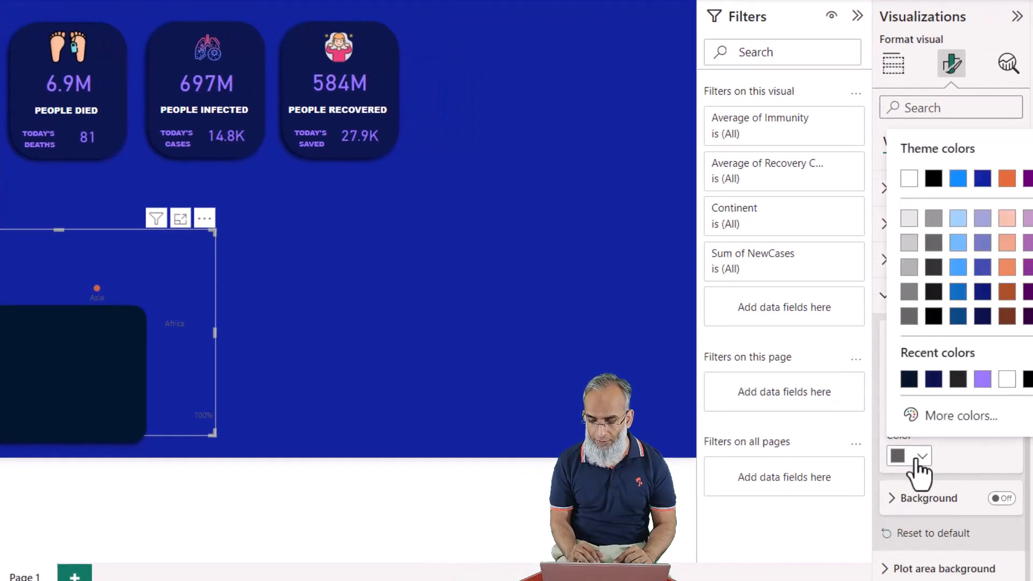
click(910, 181)
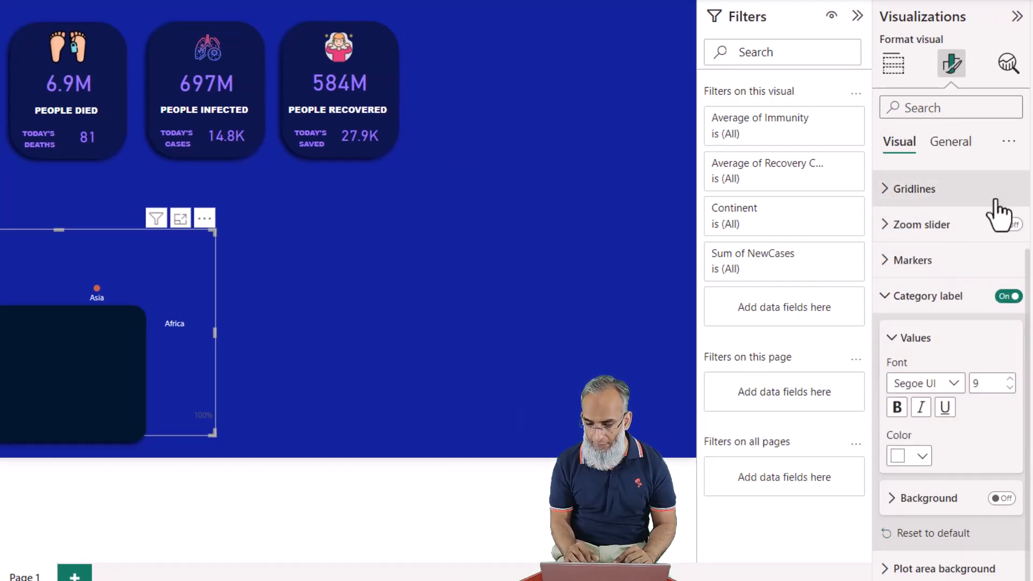
Set the colour of the scatter chart's X-axis values to white
scroll(928, 253, up, 2)
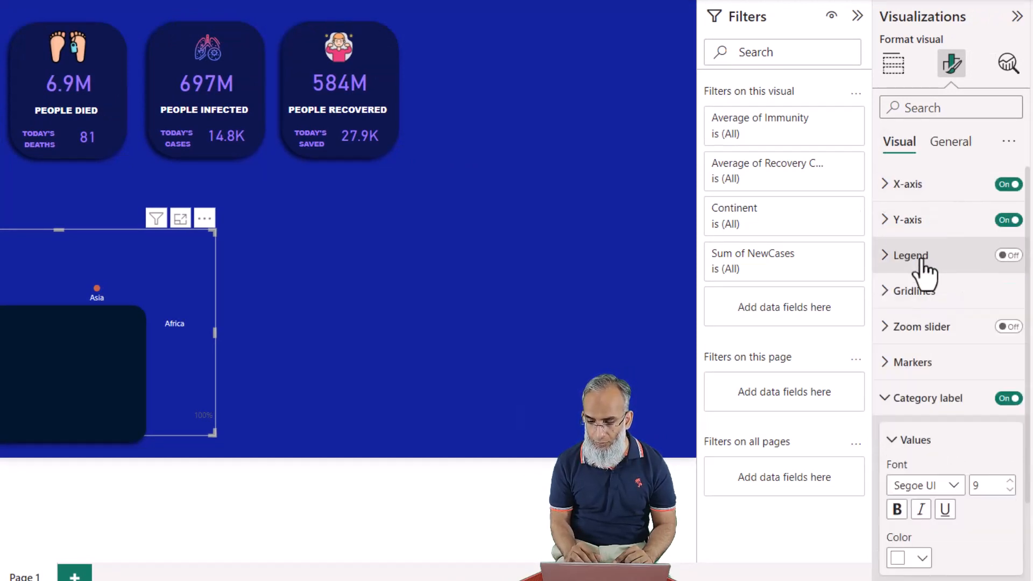
click(883, 197)
scroll(918, 384, down, 1)
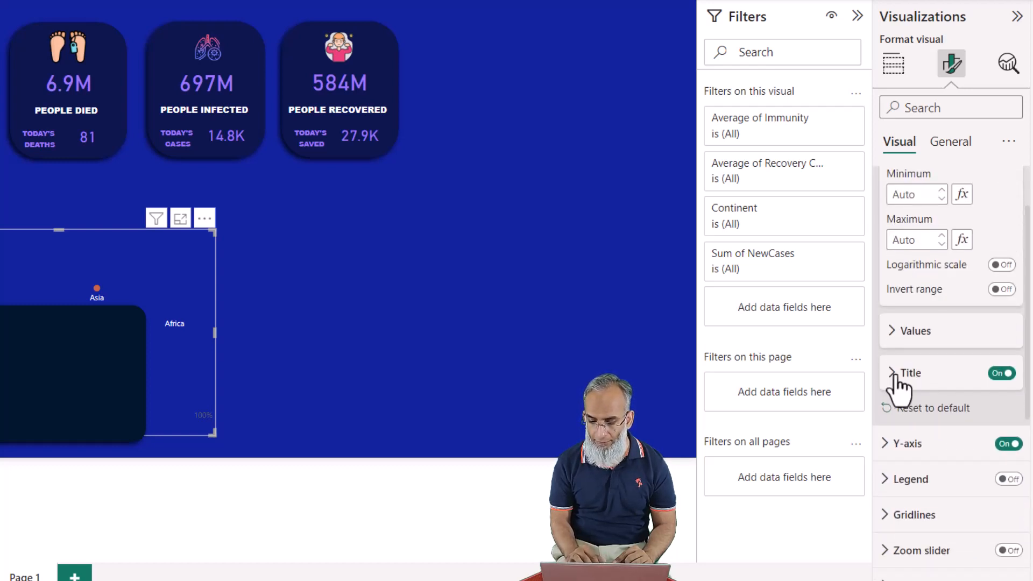
click(893, 332)
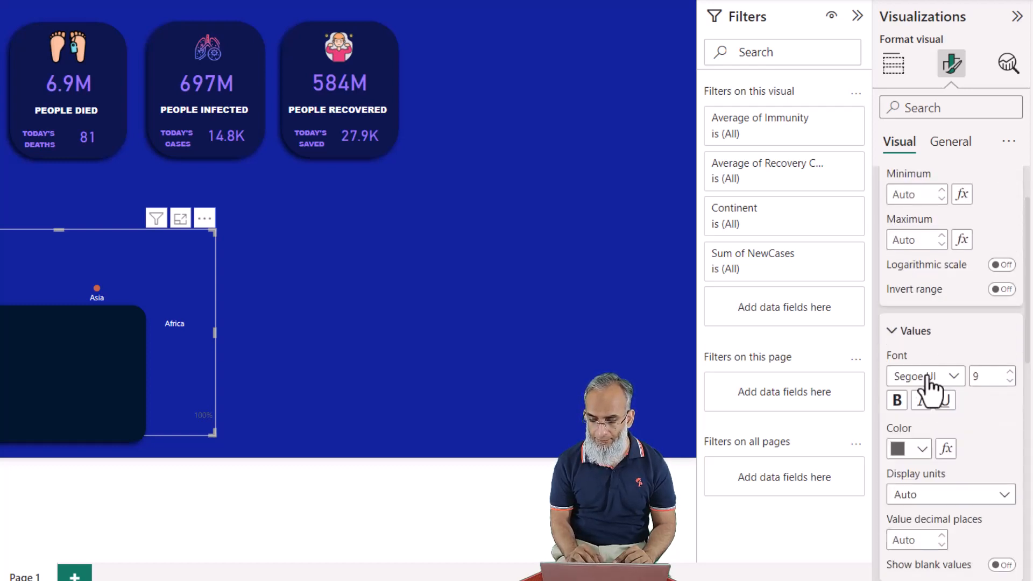
click(917, 446)
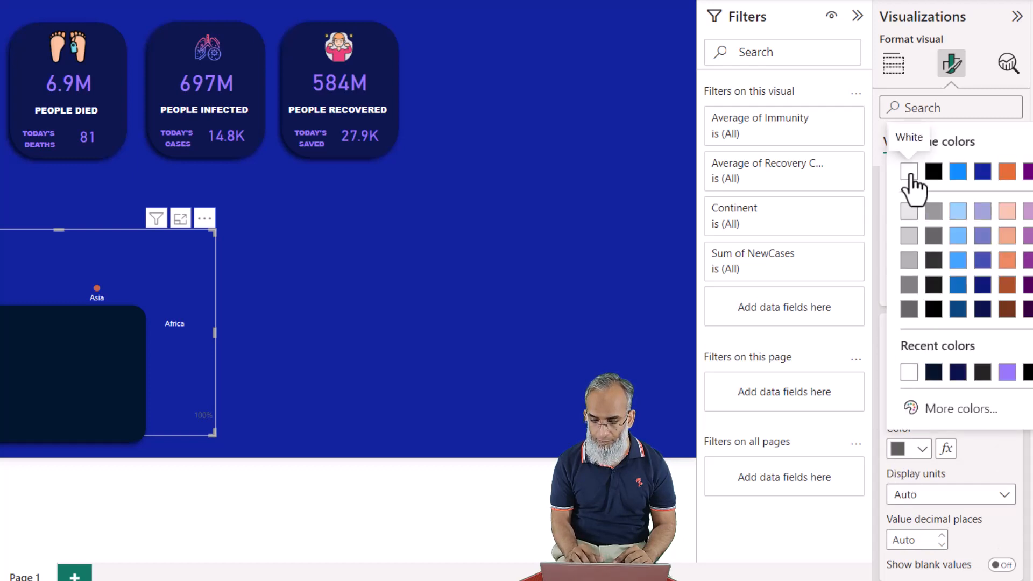
click(909, 171)
scroll(921, 439, down, 5)
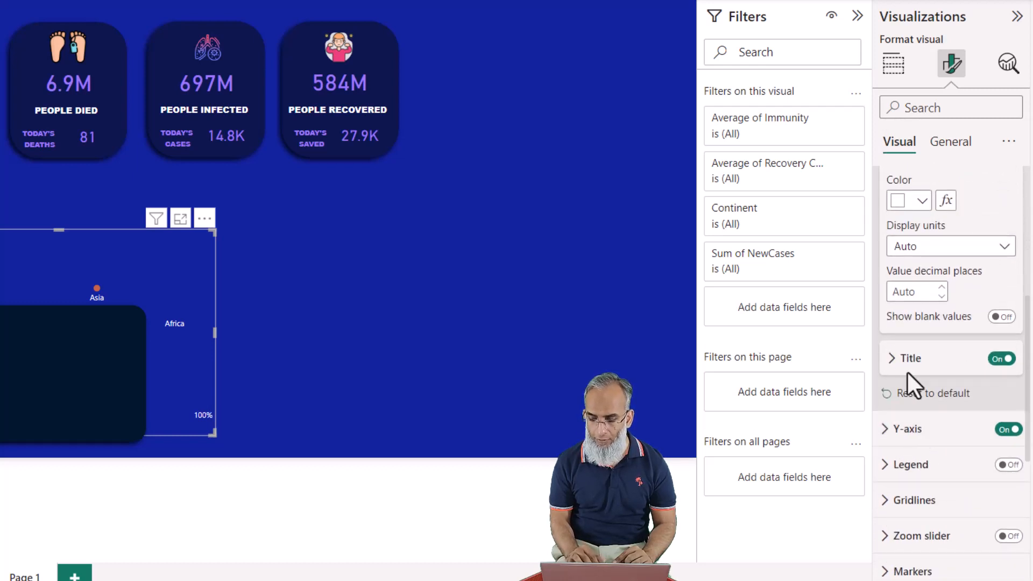
Set the colour of the scatter chart's X-axis title to white
click(895, 365)
scroll(896, 372, down, 3)
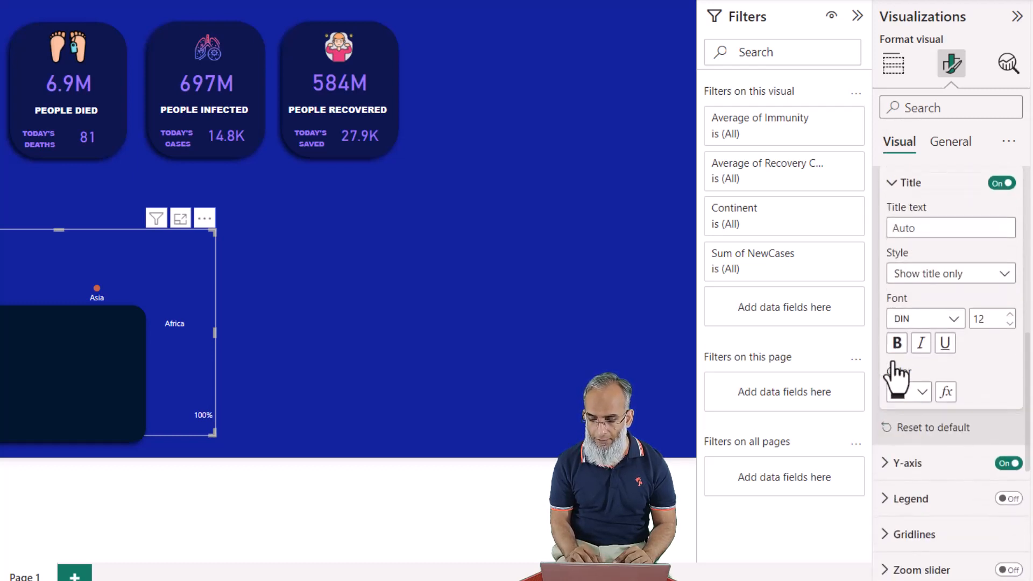
click(922, 391)
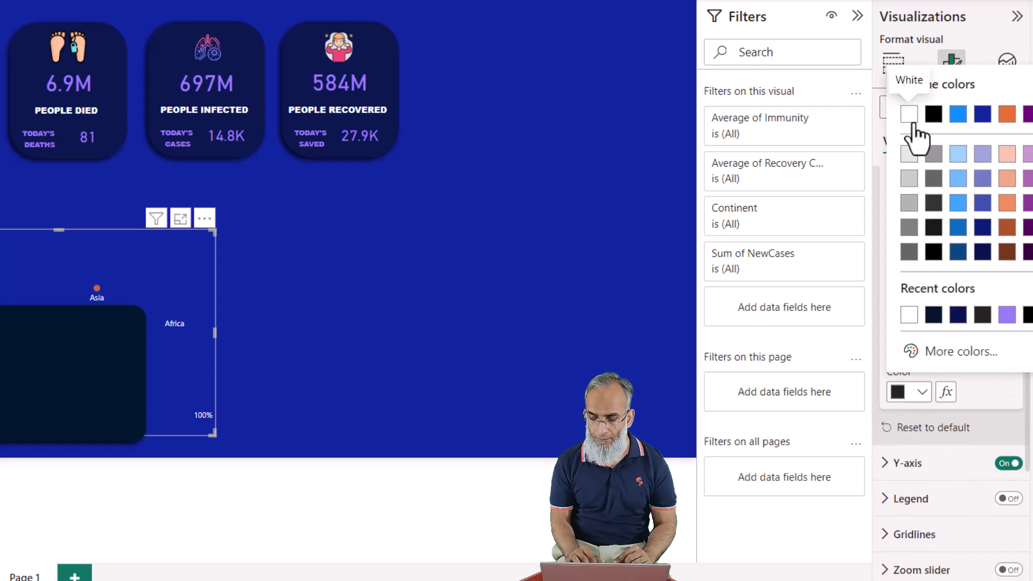
scroll(913, 428, down, 3)
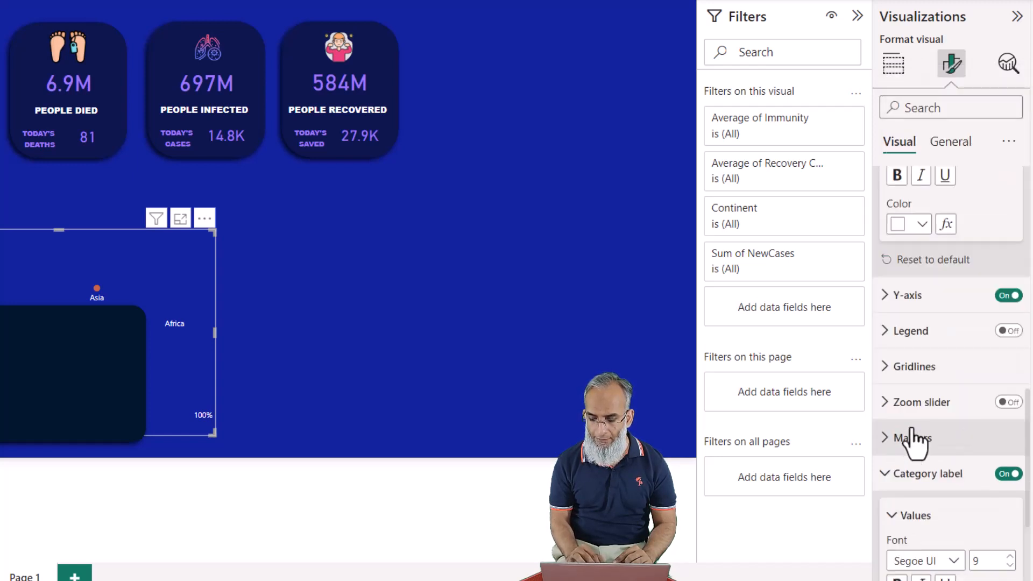
Set the colour of the scatter chart's Y-axis values to white
click(886, 299)
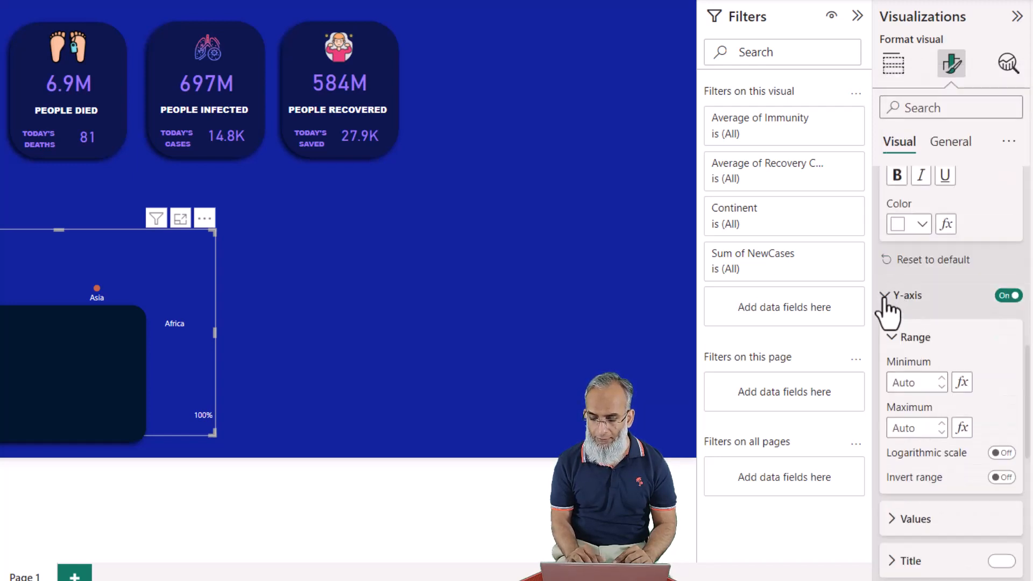
scroll(903, 348, down, 3)
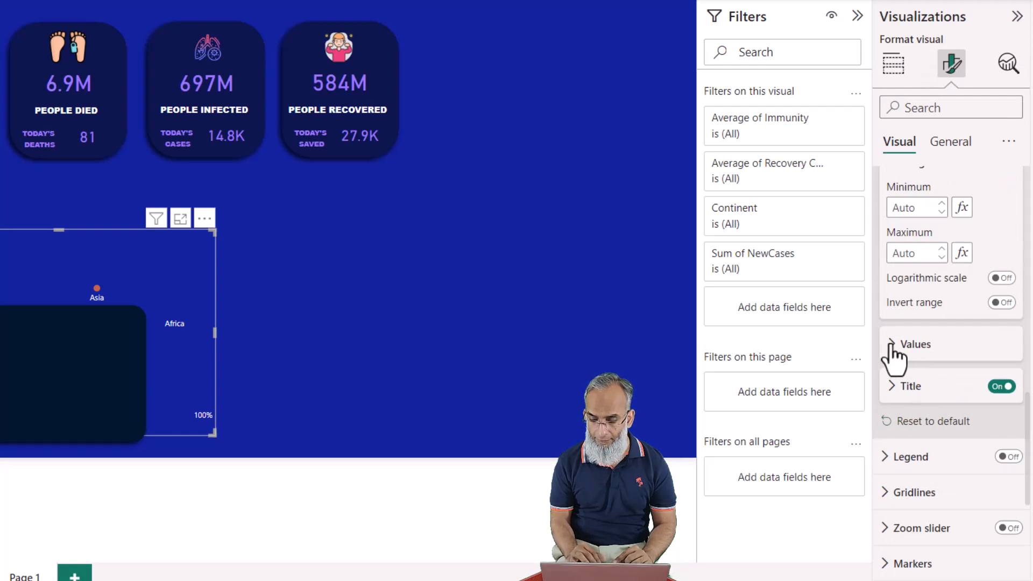
click(891, 347)
scroll(895, 353, down, 3)
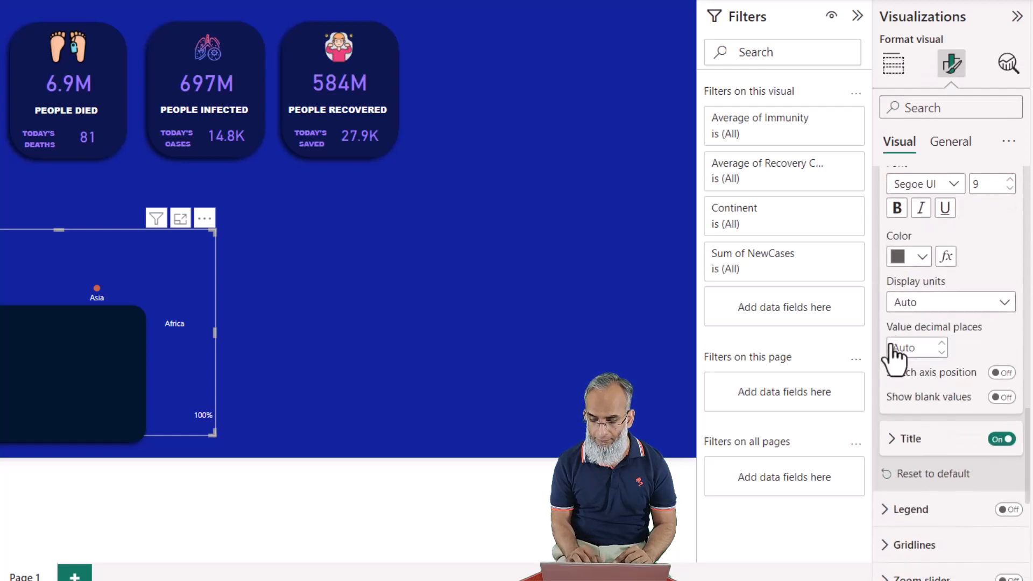
click(924, 268)
click(907, 318)
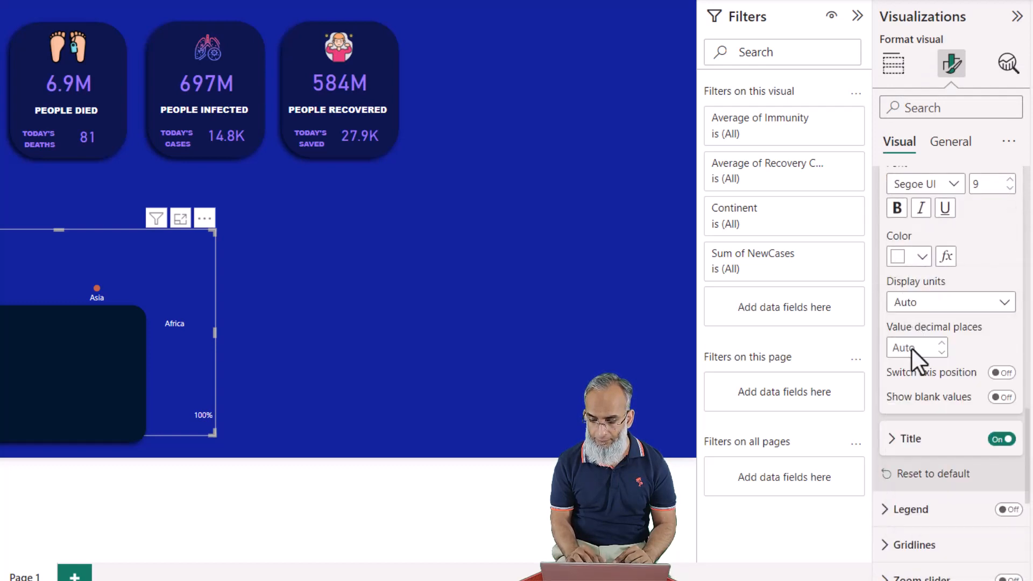
Set the colour of the scatter chart's Y-axis title to white
click(893, 439)
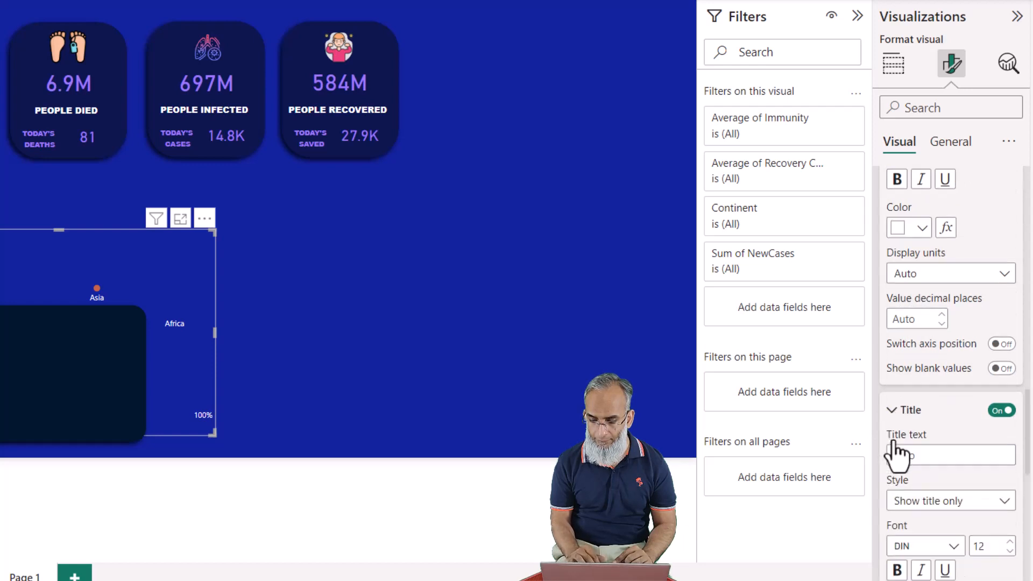
scroll(895, 452, down, 4)
click(922, 440)
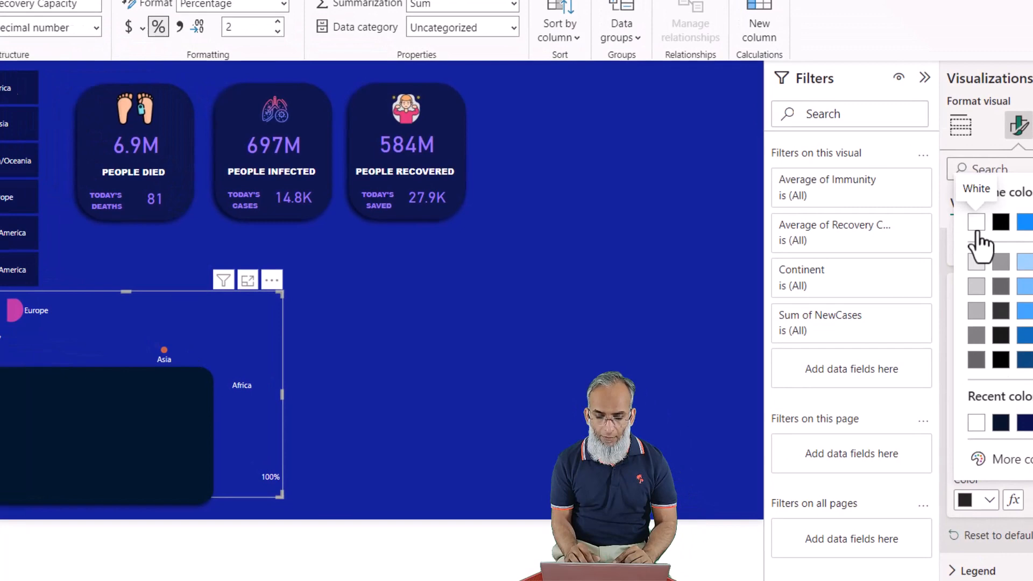
click(978, 243)
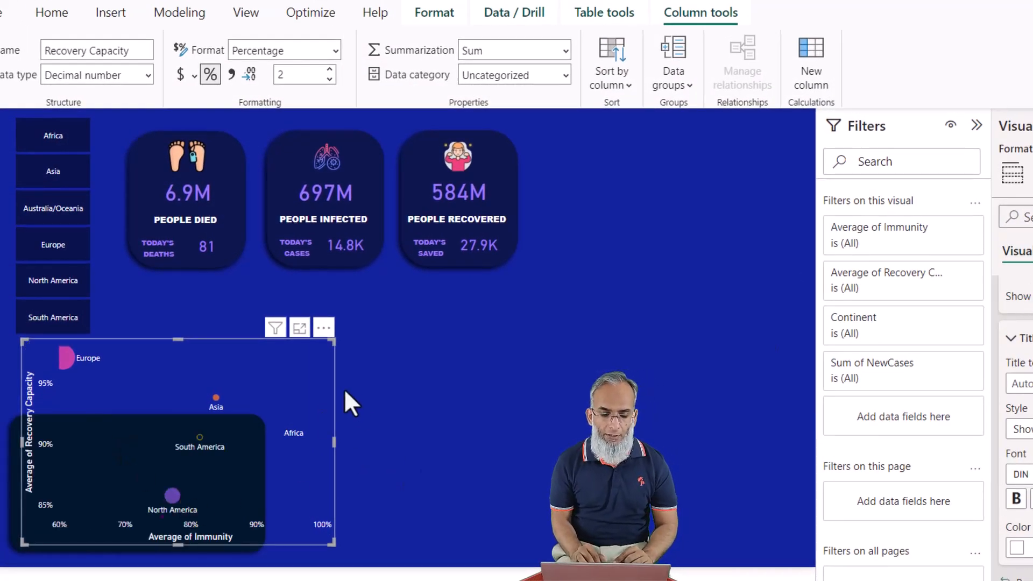
Nudge the scatter chart slightly upward and bring it to the front, above the dark rounded panel
mouse_move(323, 332)
mouse_down()
mouse_move(376, 322)
mouse_move(325, 322)
mouse_up()
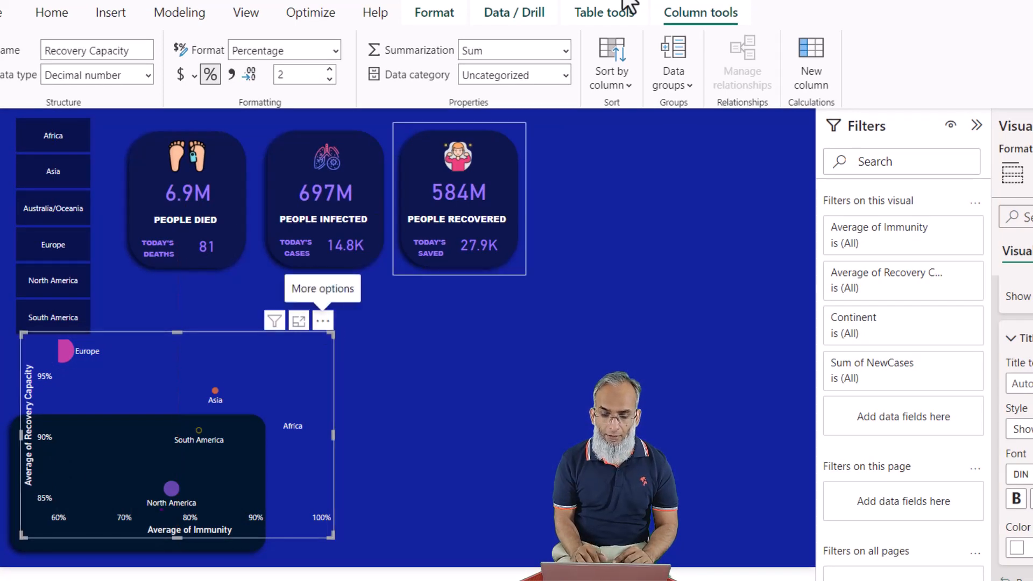
click(421, 14)
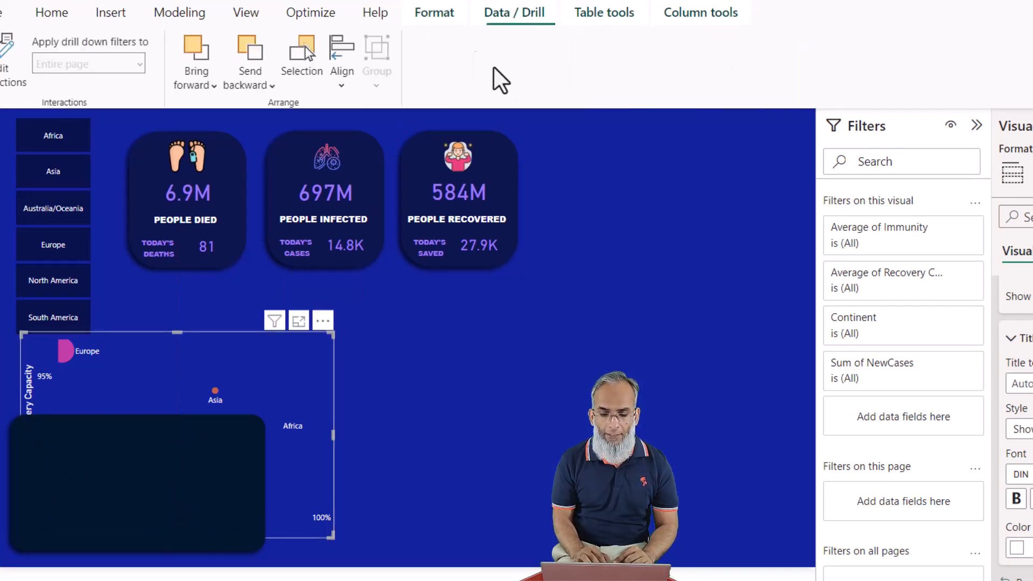
click(210, 86)
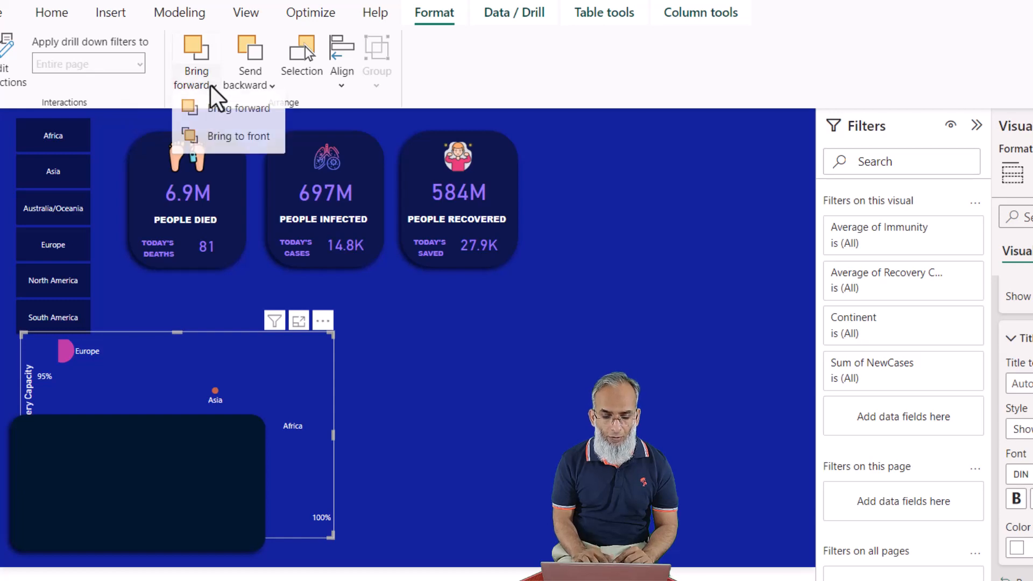
click(236, 143)
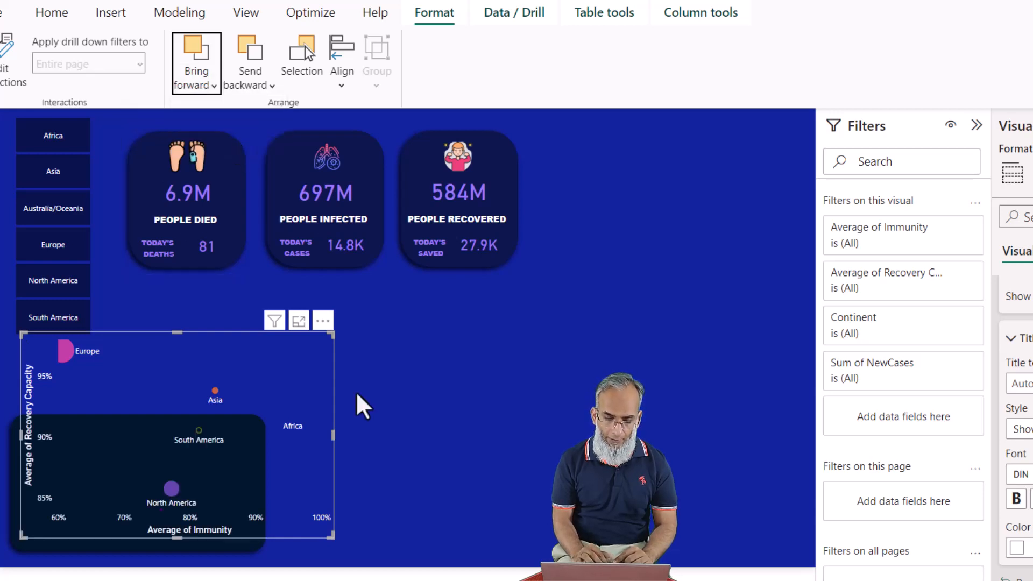
Shrink the scatter chart and enlarge the dark rounded panel so the chart fits entirely inside it
drag(332, 333, 301, 391)
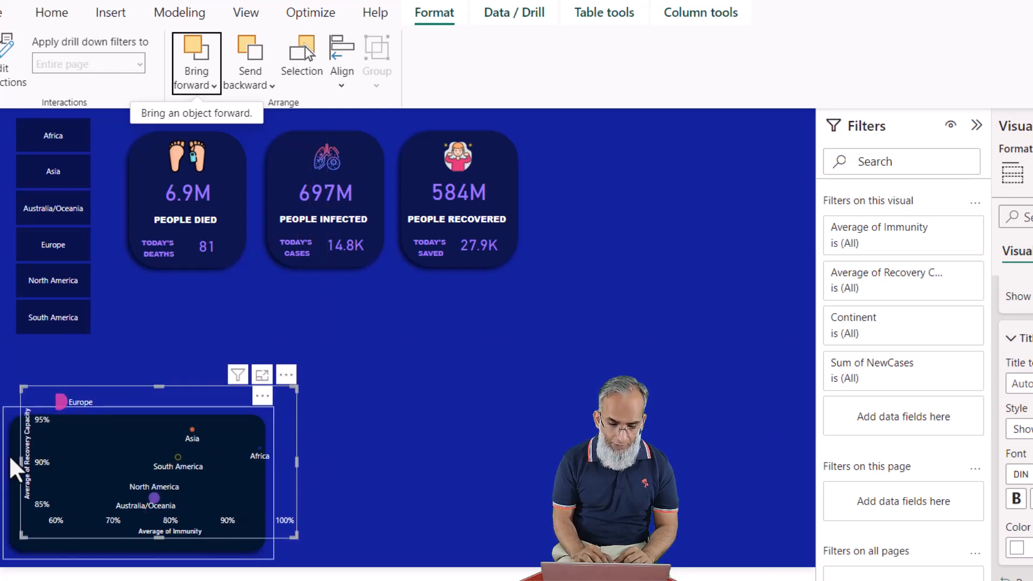
click(258, 409)
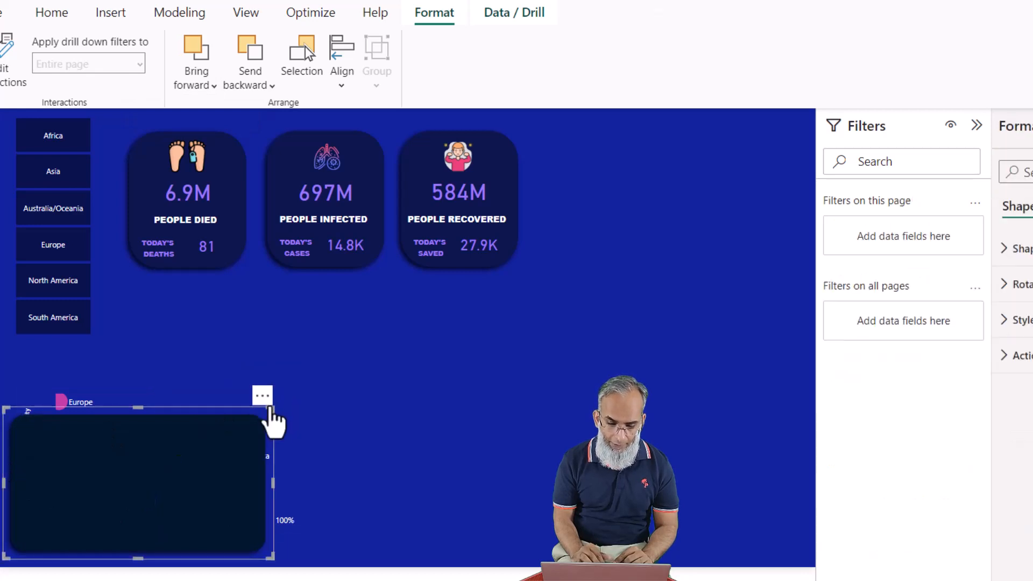
drag(273, 408, 335, 350)
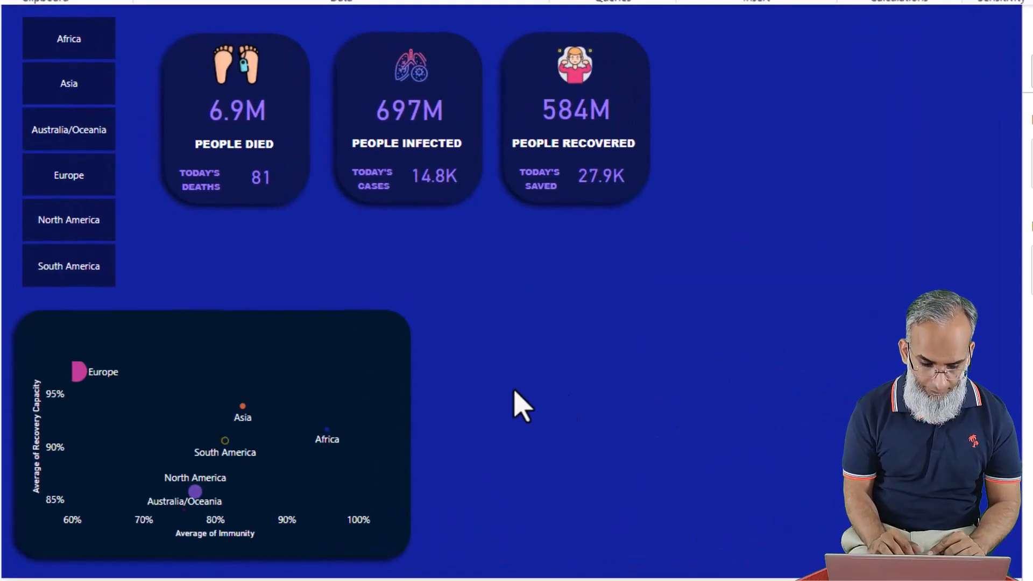
Duplicate the PEOPLE RECOVERED text box and place the copy along the upper edge of the scatter chart's panel
mouse_move(325, 406)
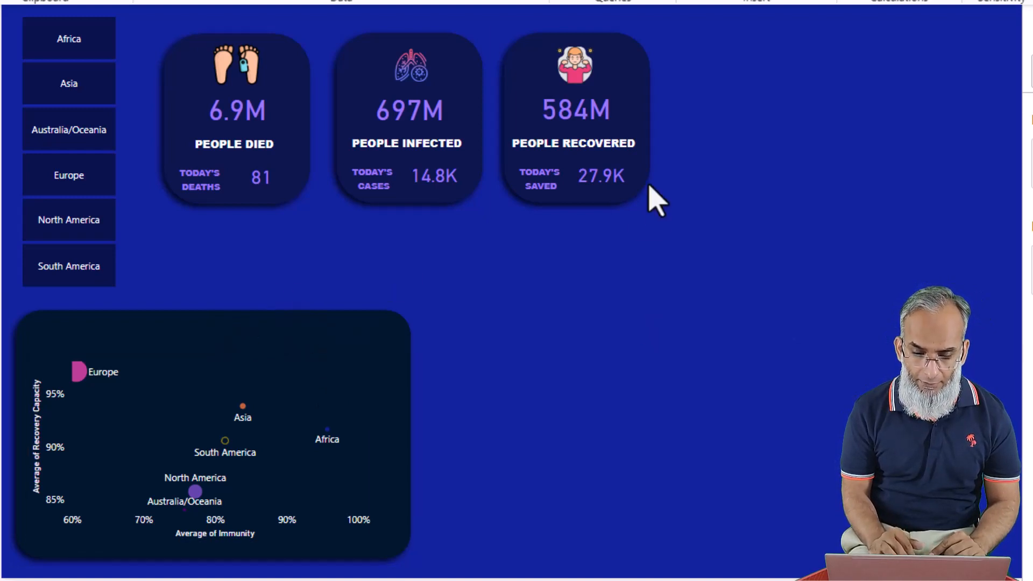
drag(730, 100, 561, 180)
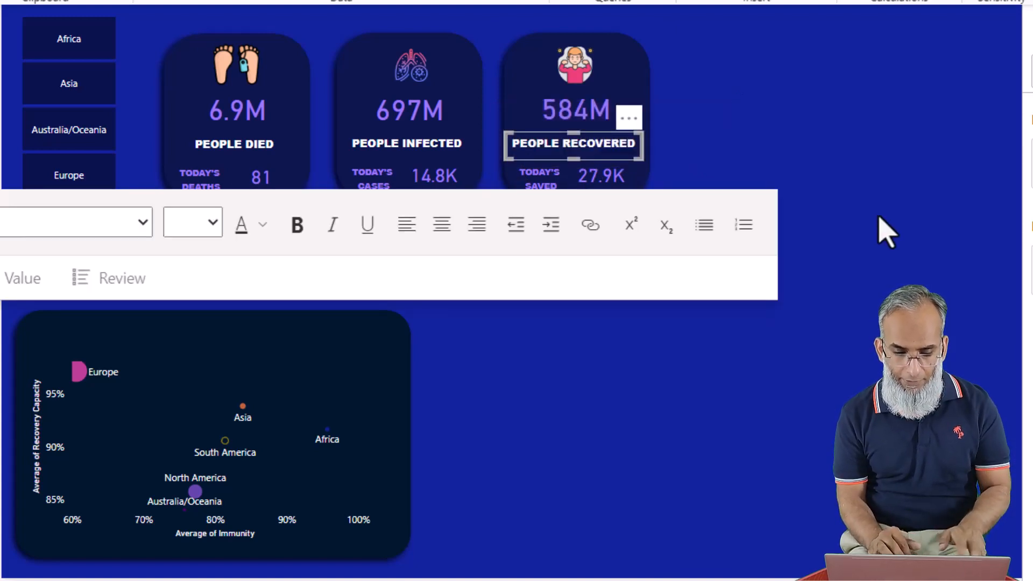
click(514, 406)
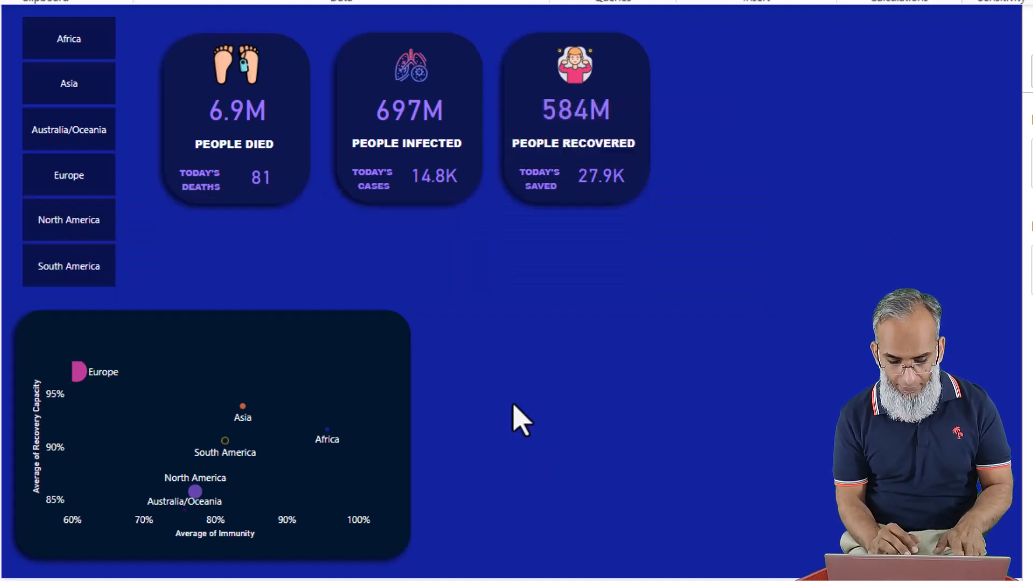
key(ctrl+v)
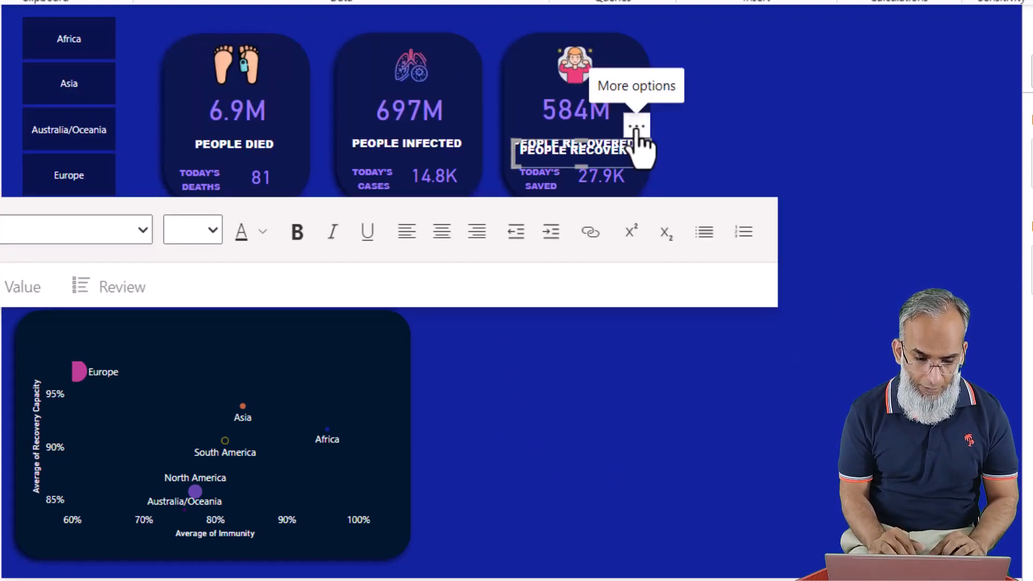
drag(640, 137, 292, 332)
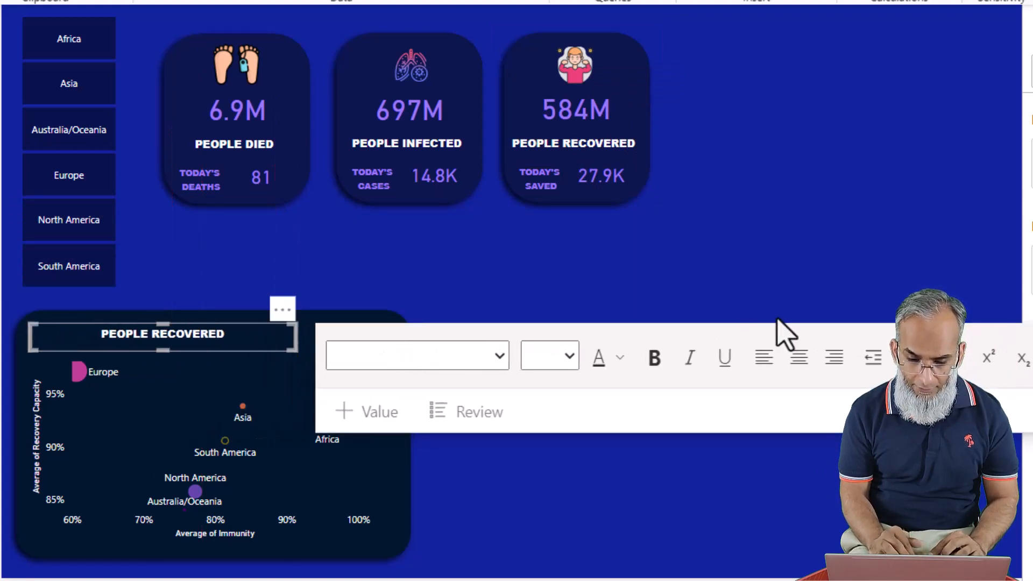
Left-align the copied text box, replace its text with NEW CASES BY IMMUNITY, and narrow the box to fit
click(763, 360)
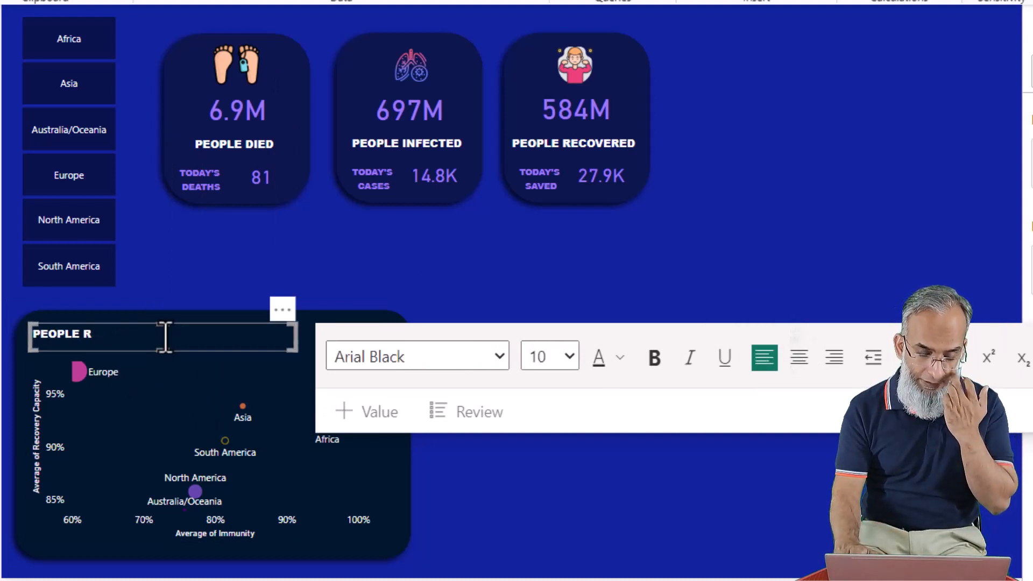
text(NEW CASES BY)
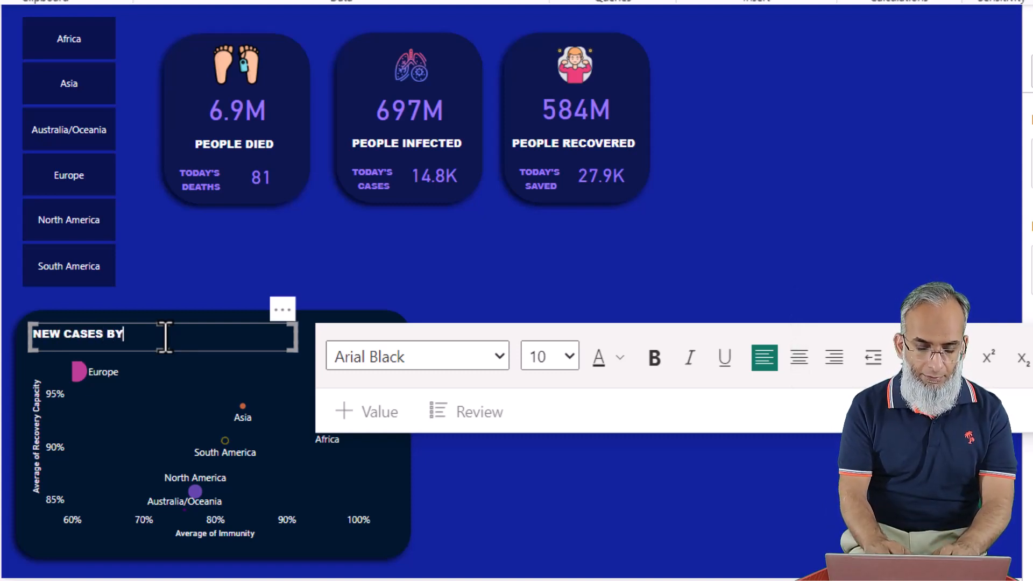
text(MUNITY)
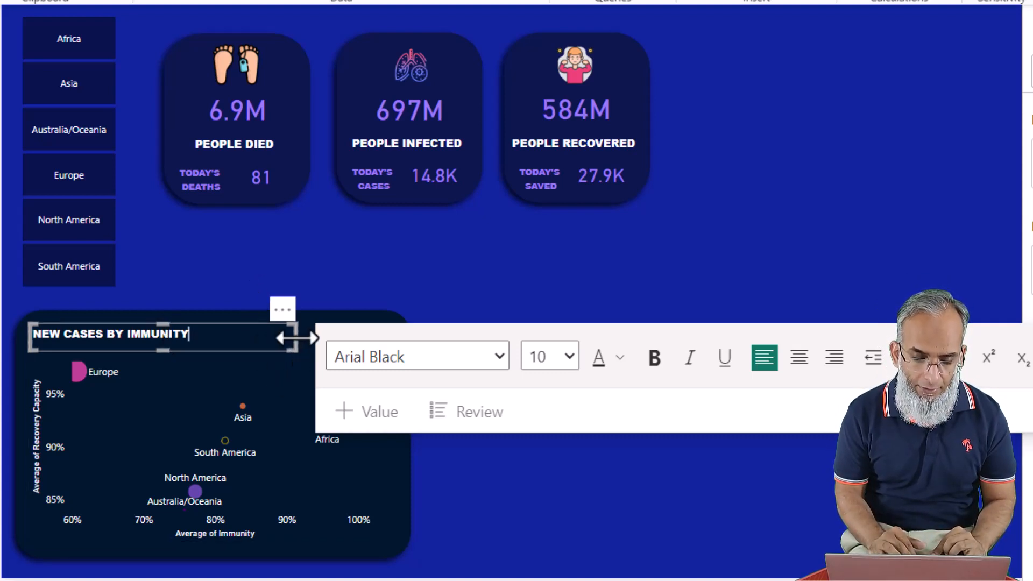
drag(292, 338, 221, 344)
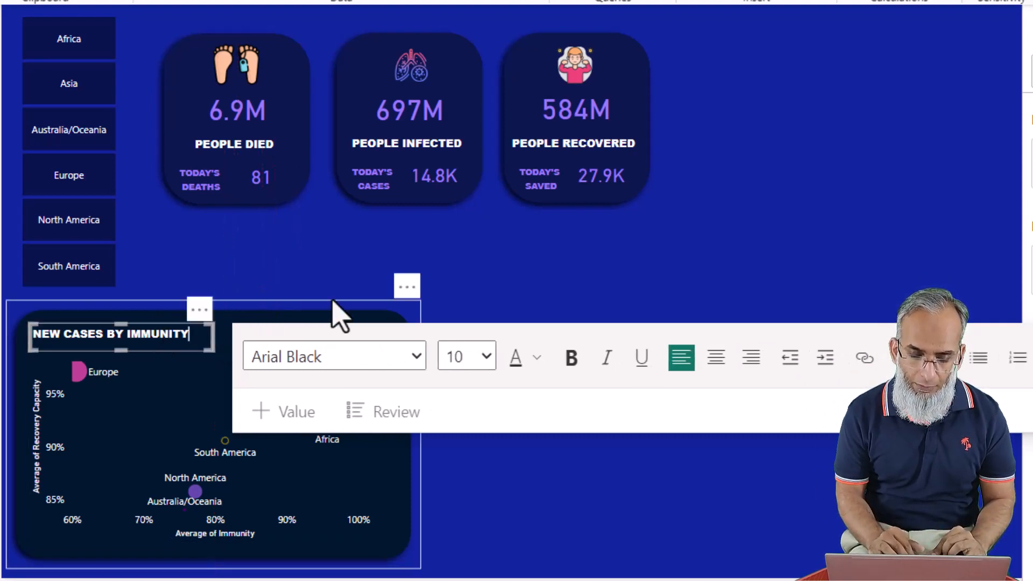
click(571, 279)
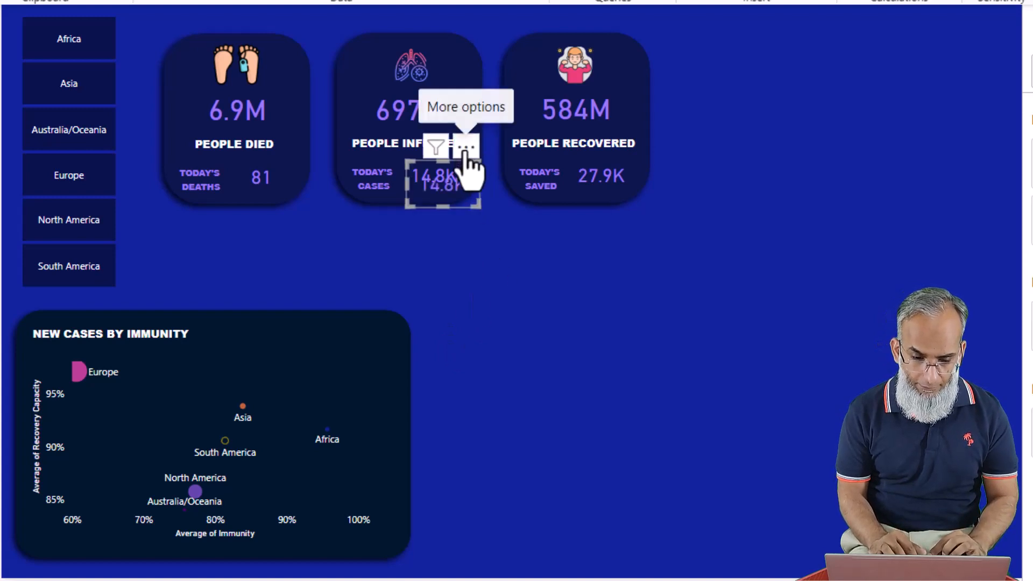
Place the copied new-cases card in the scatter panel's upper-right corner and format its callout value as bold with 0 decimal places
drag(442, 205, 375, 311)
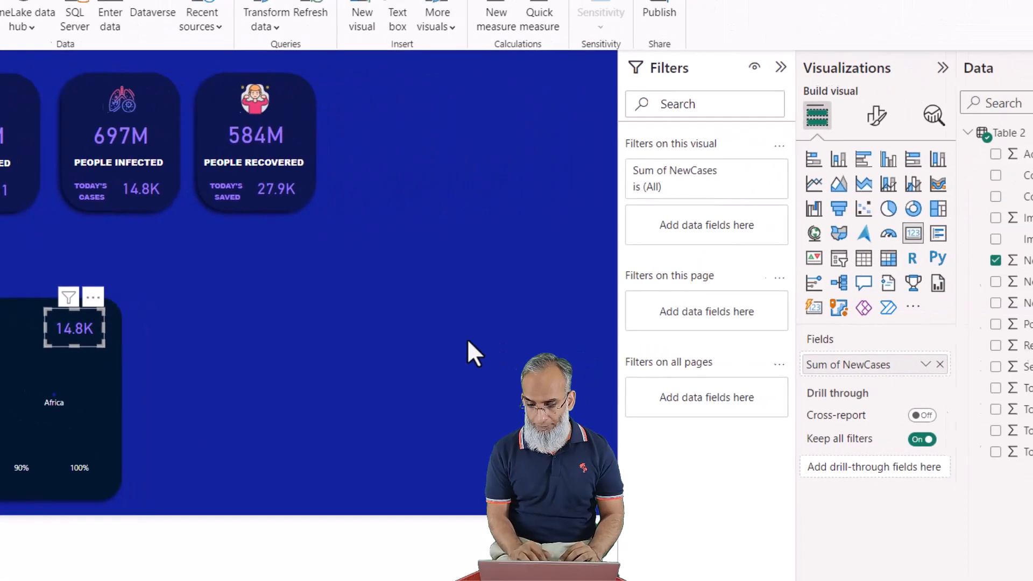
click(876, 114)
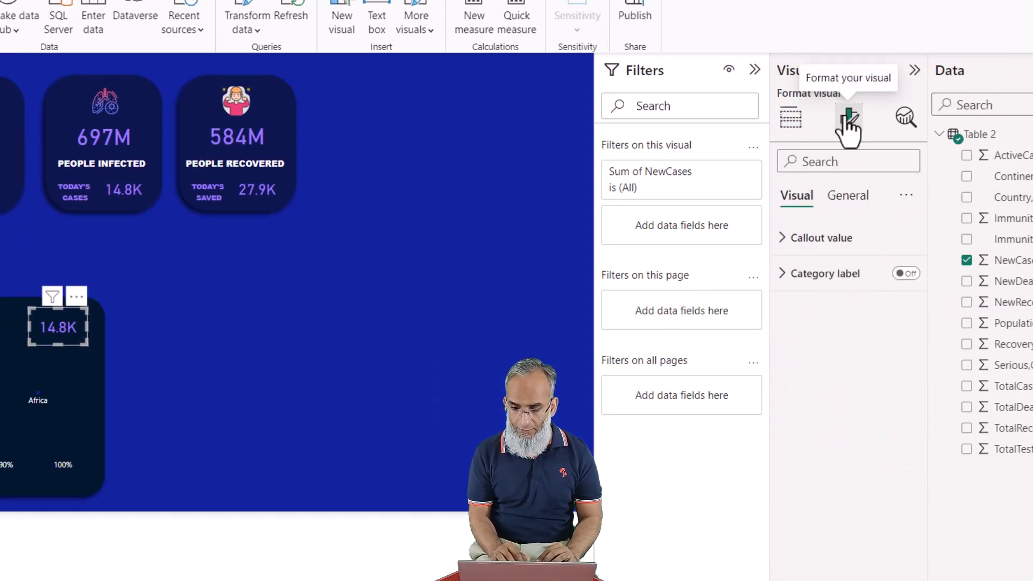
click(787, 238)
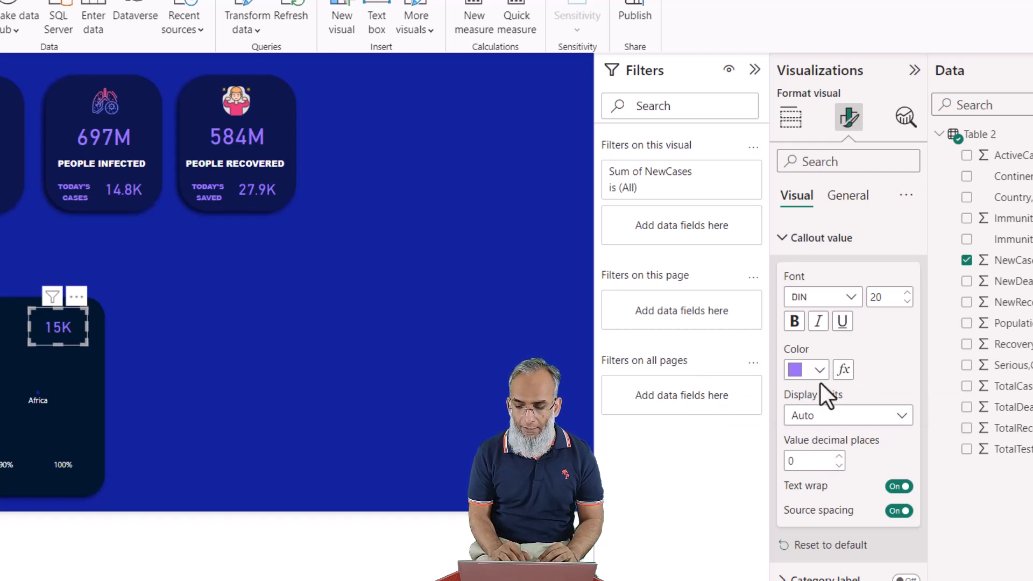
click(793, 323)
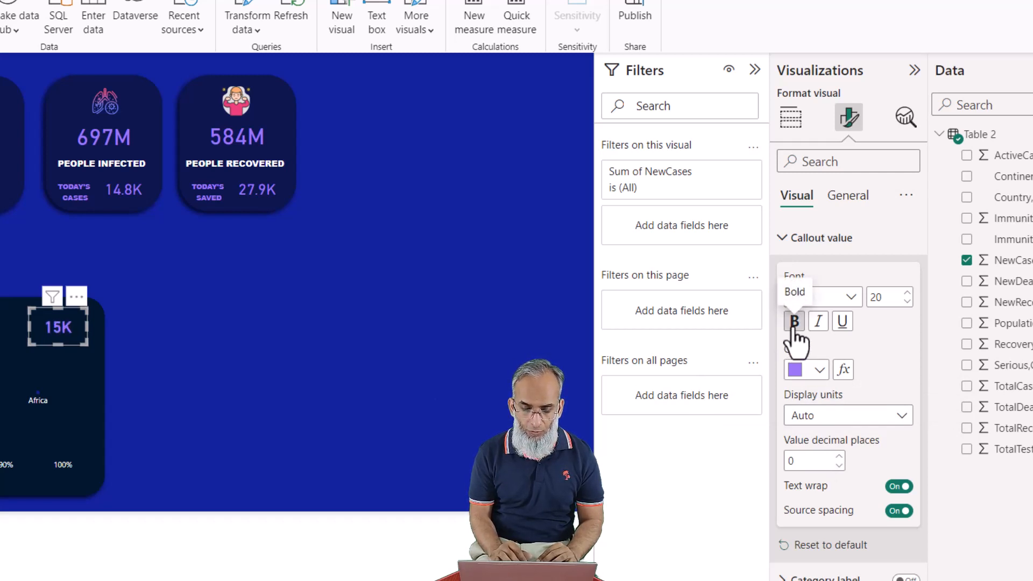
click(221, 316)
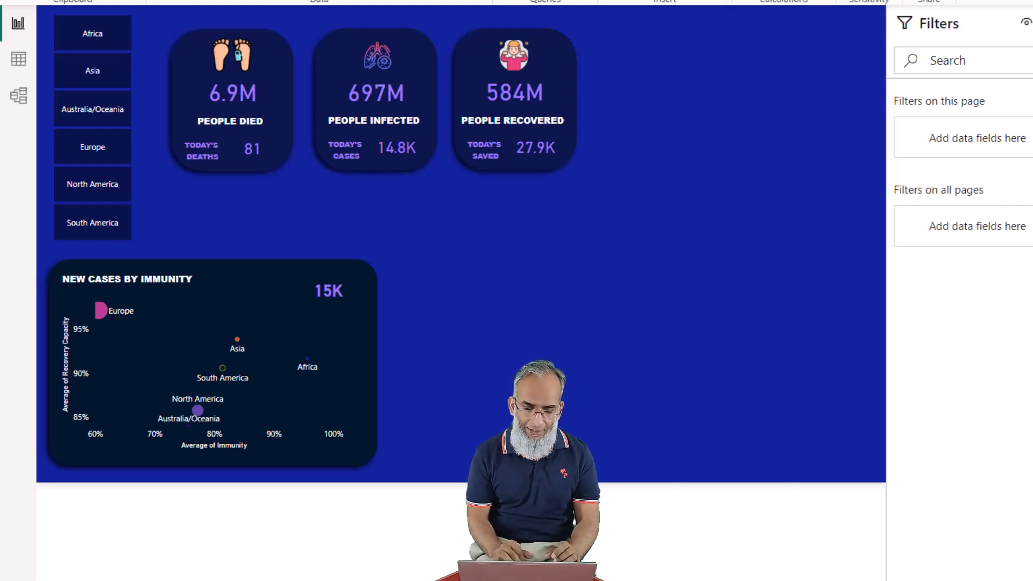
Test the continent slicer by filtering the dashboard to Europe, Australia/Oceania and Asia in turn
click(99, 148)
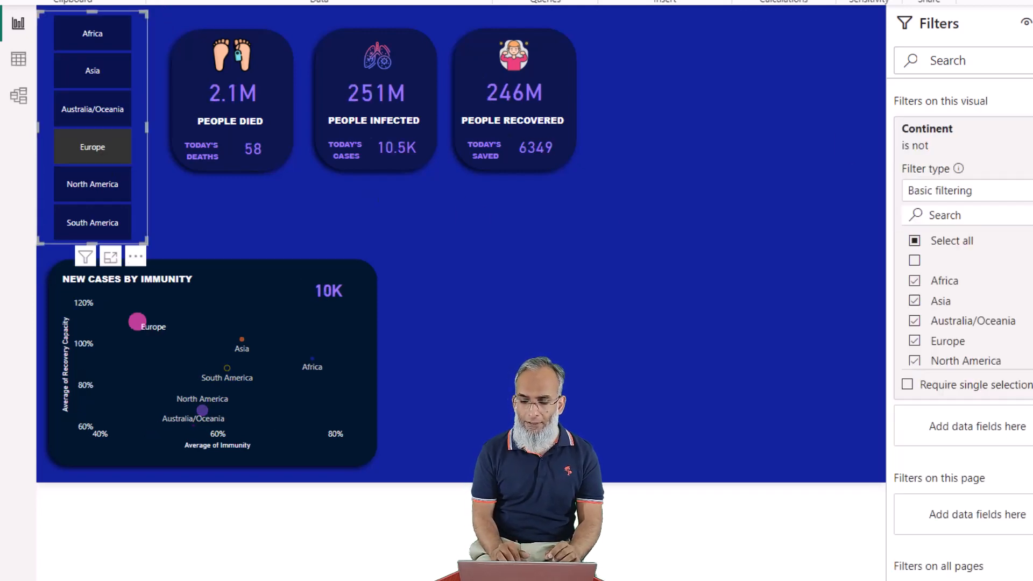
click(1032, 23)
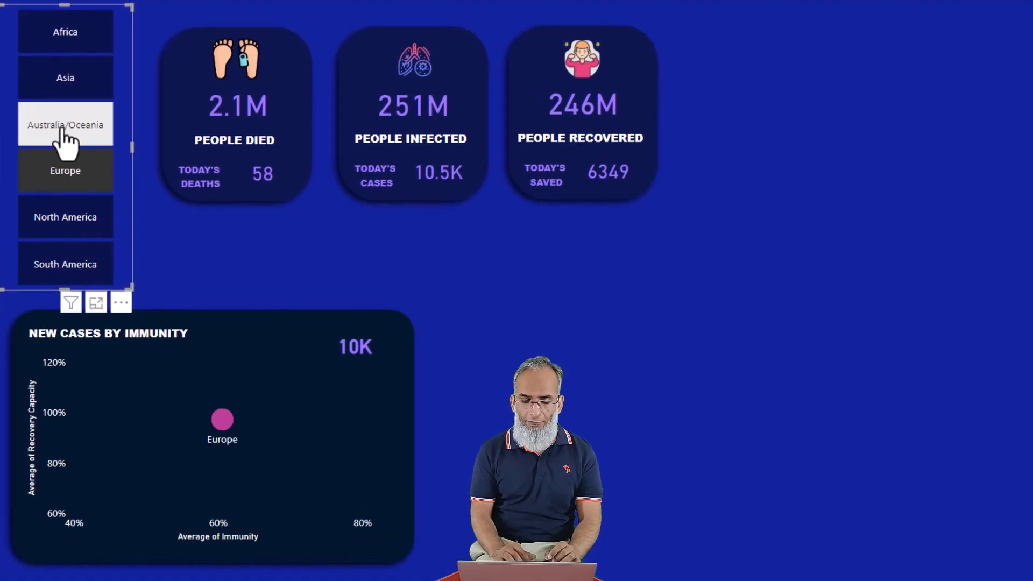
click(62, 127)
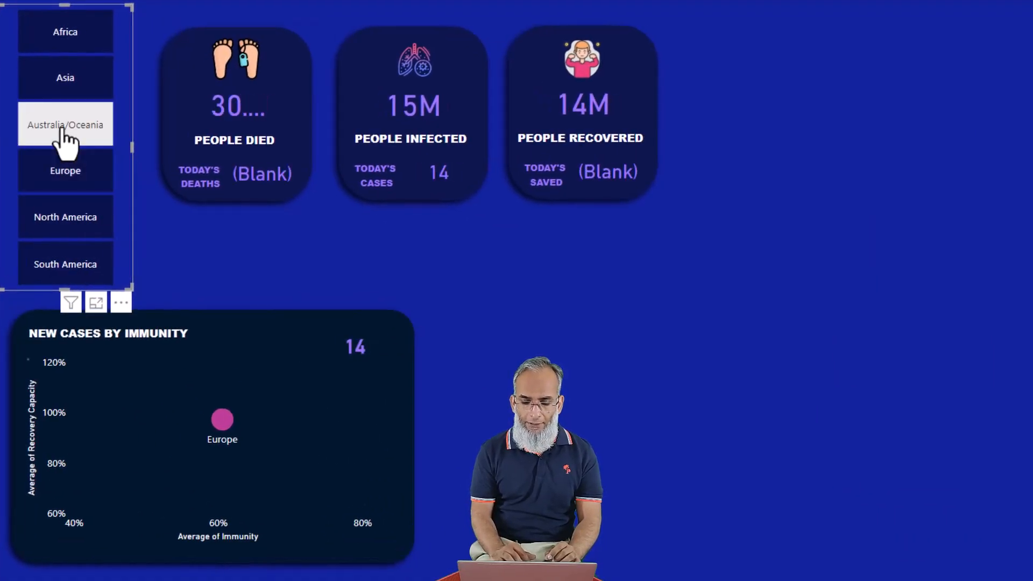
click(64, 85)
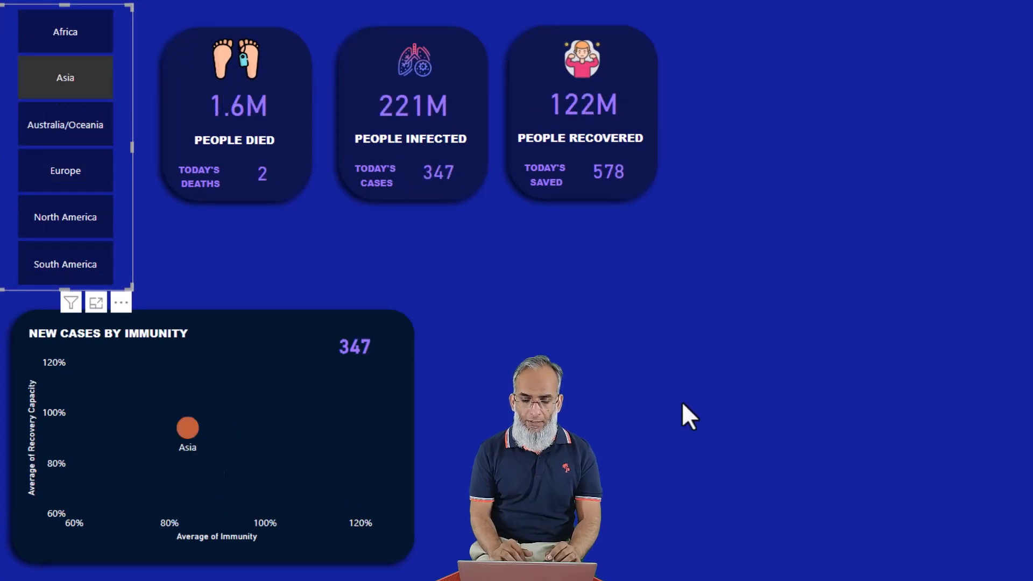